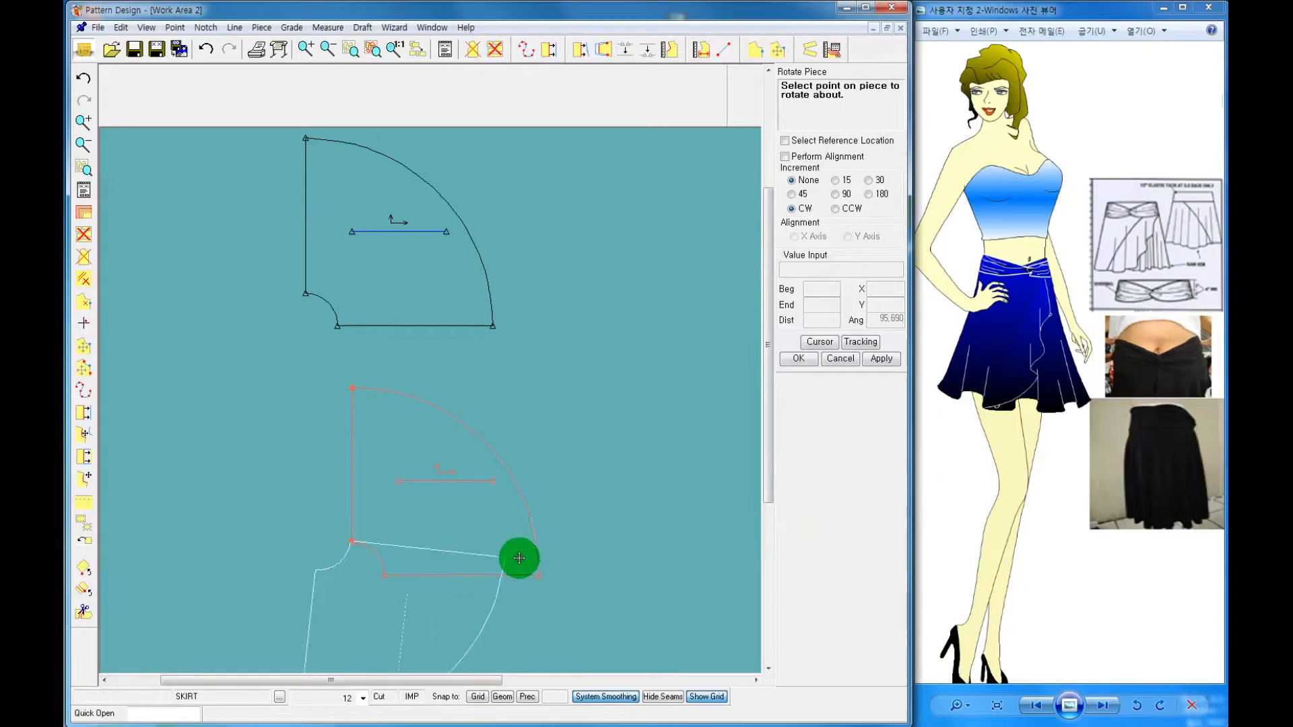
Rotate the lower quarter-circle skirt piece about its waist corner until one straight edge is roughly horizontal, and place it beneath the other quarter
{"action": "left_click", "coordinate": [517, 536]}
{"action": "right_click", "coordinate": [512, 447]}
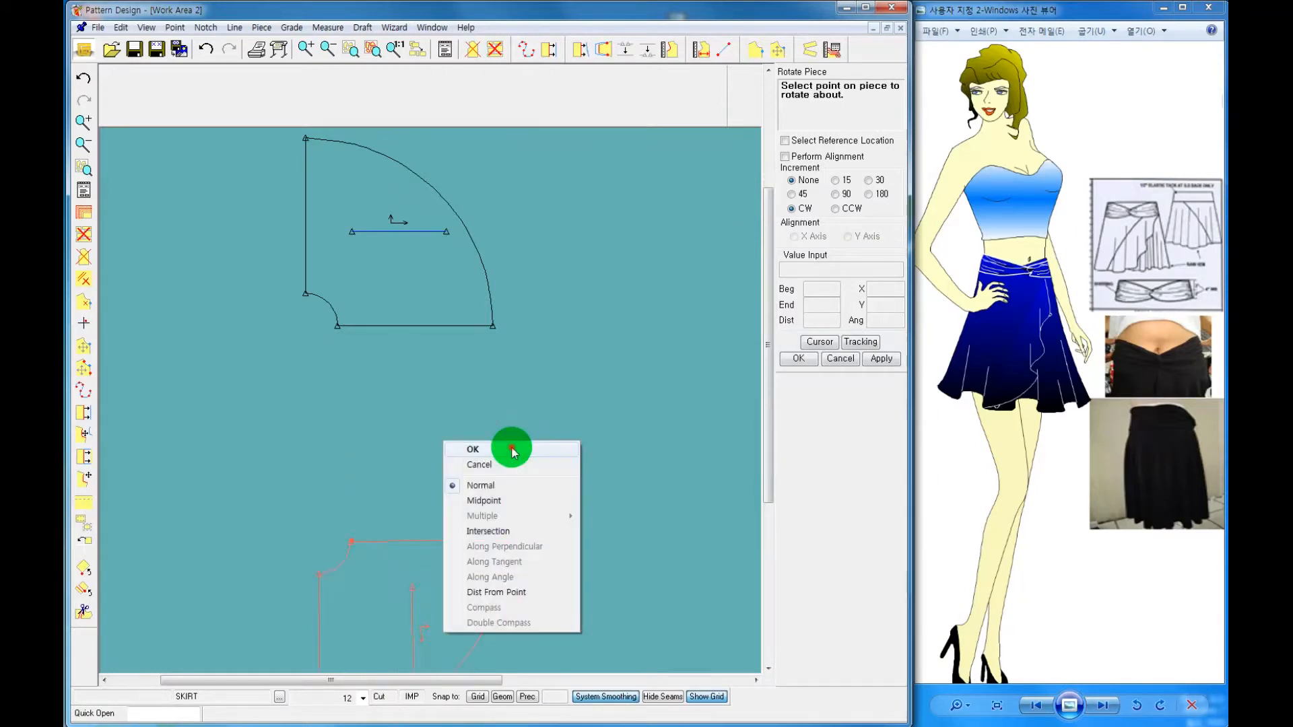
{"action": "left_click", "coordinate": [512, 450]}
{"action": "right_click", "coordinate": [438, 586]}
{"action": "left_click", "coordinate": [437, 606]}
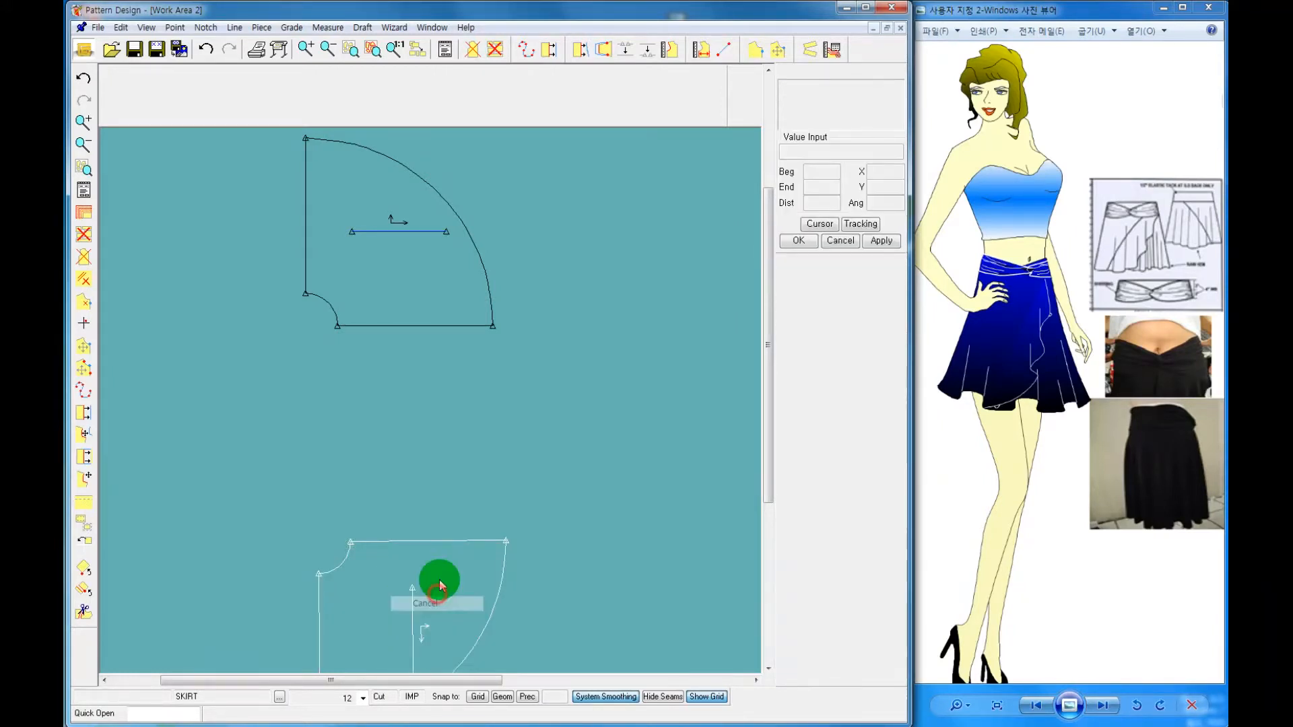
{"action": "left_click", "coordinate": [442, 582]}
{"action": "left_click", "coordinate": [429, 406]}
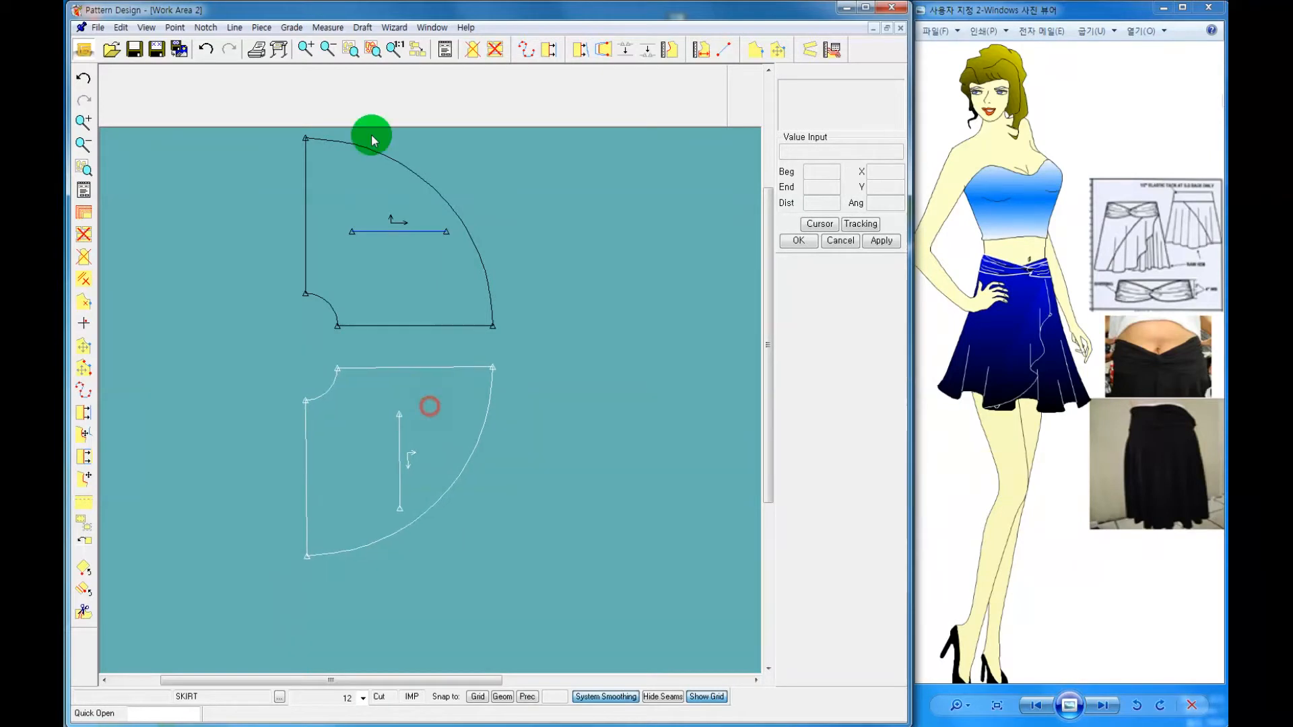
Merge the two quarter-circle pieces along their facing horizontal edges into a half-circle piece, keeping the originals and accepting the default piece name
{"action": "left_click", "coordinate": [266, 29]}
{"action": "left_click", "coordinate": [274, 233]}
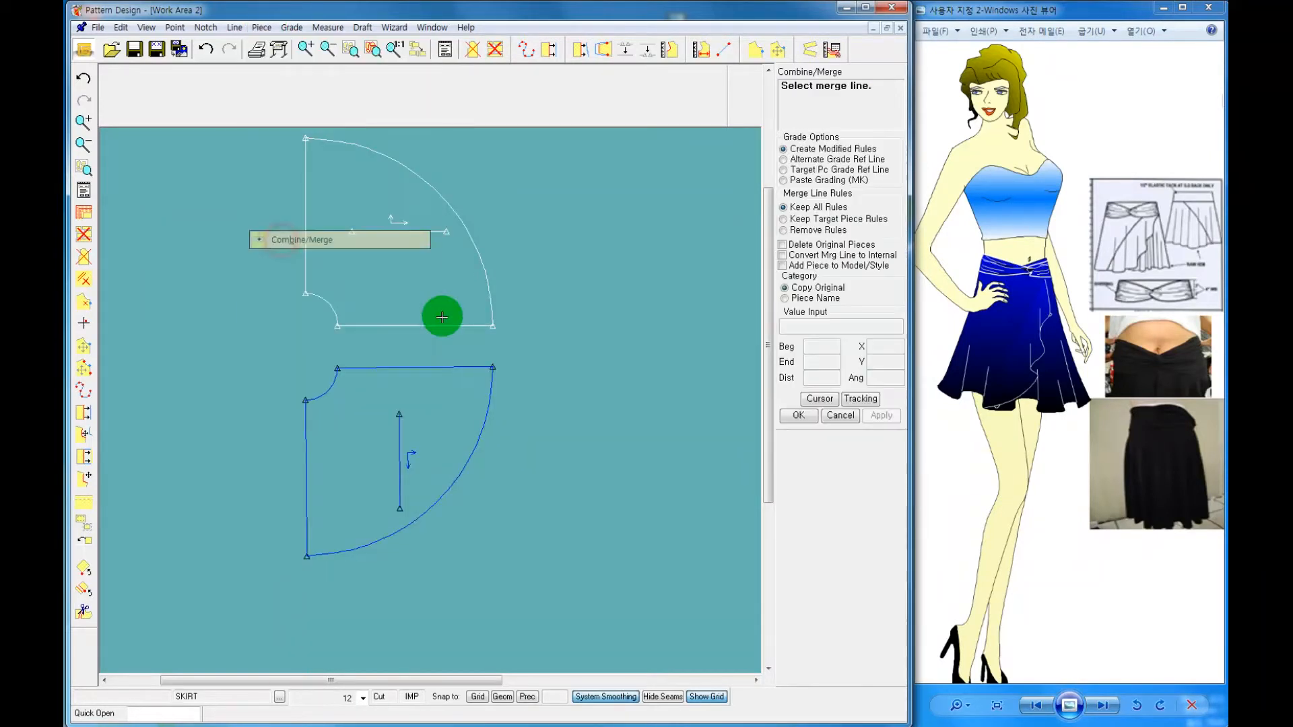
{"action": "left_click", "coordinate": [436, 326]}
{"action": "left_click", "coordinate": [426, 367]}
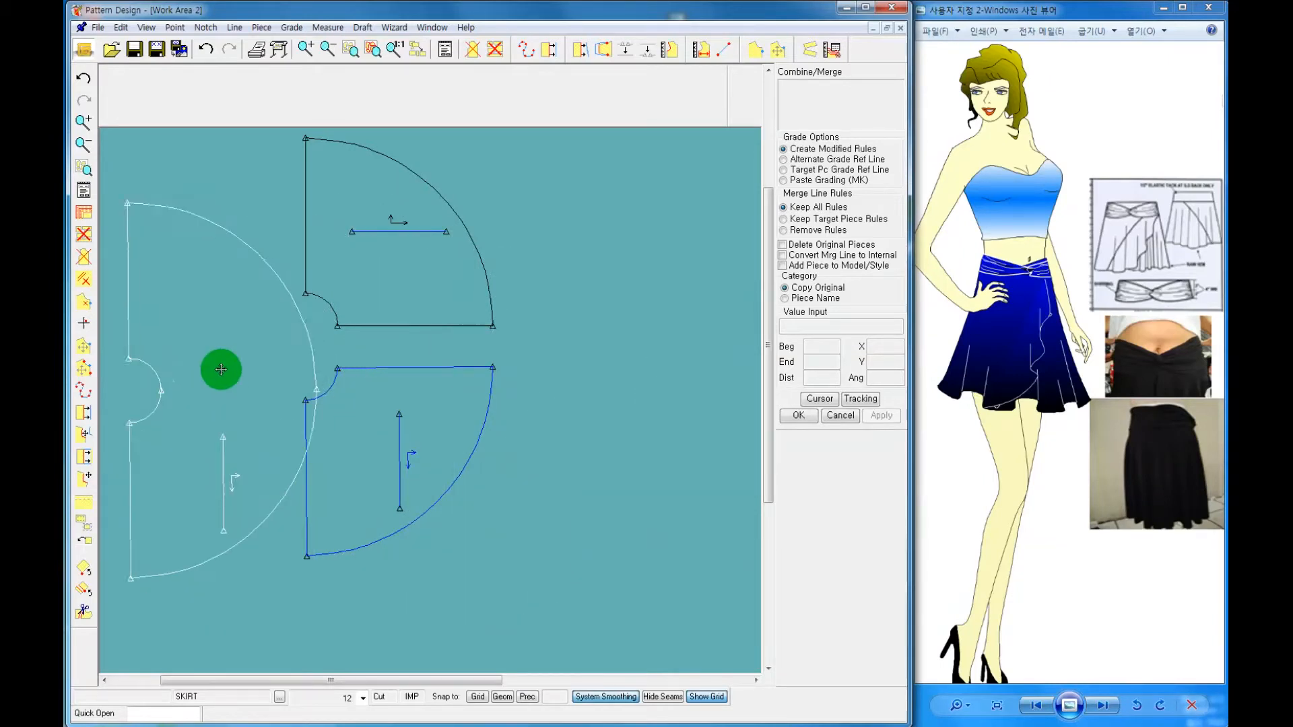
{"action": "left_click", "coordinate": [217, 367]}
{"action": "right_click", "coordinate": [211, 300]}
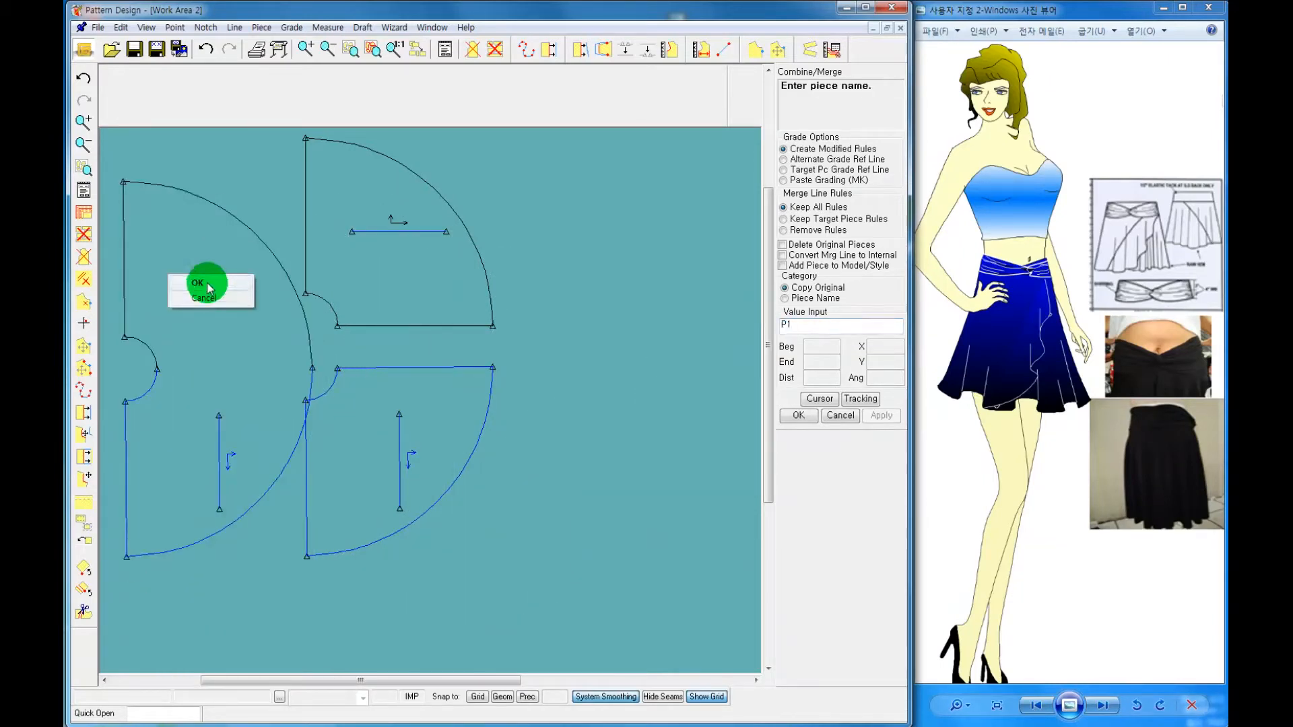
{"action": "left_click", "coordinate": [208, 286]}
{"action": "right_click", "coordinate": [394, 281]}
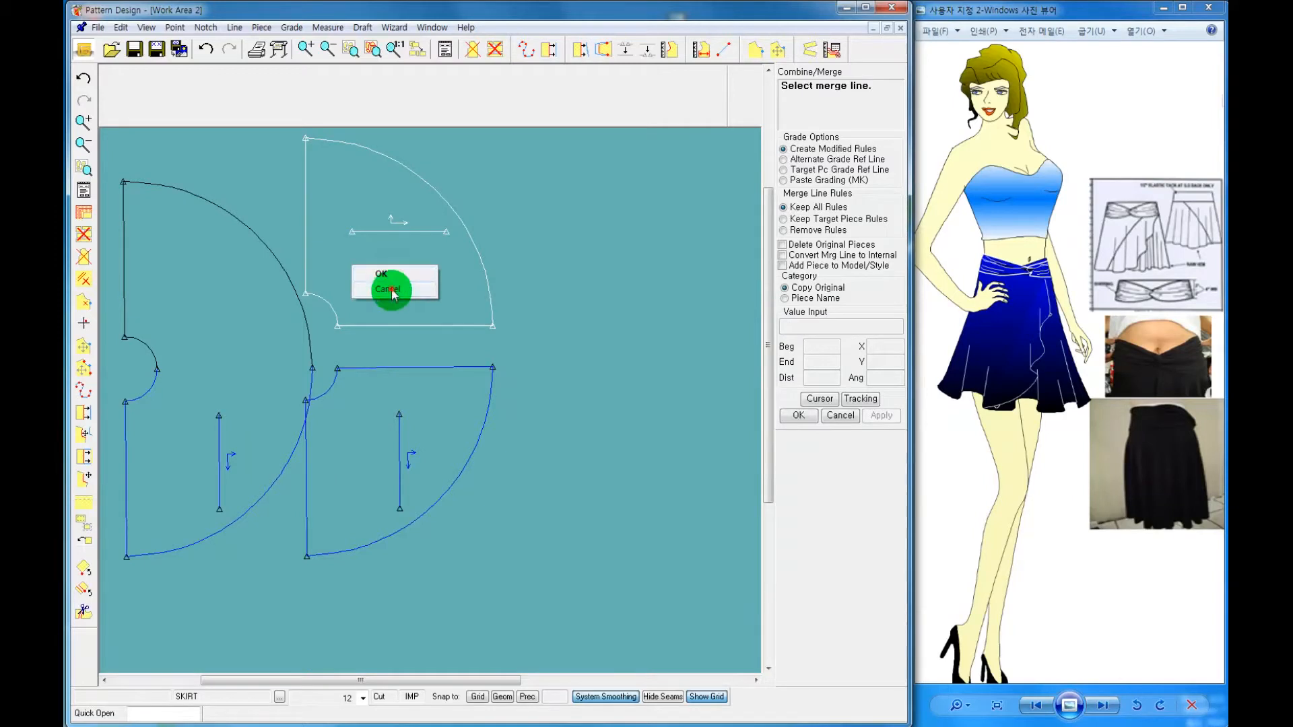
{"action": "left_click", "coordinate": [391, 290]}
Move both original quarter pieces out of the way and bring the merged half-circle piece into the cleared space
{"action": "left_click", "coordinate": [640, 600]}
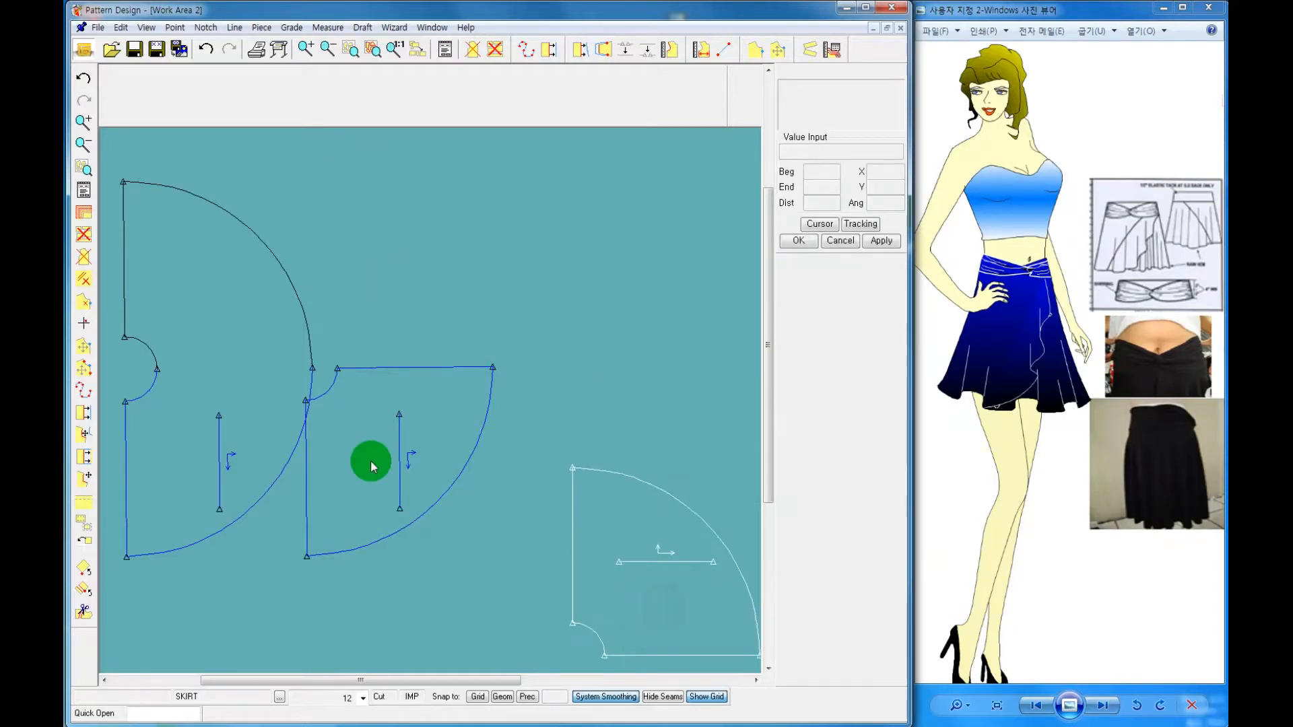
{"action": "left_click", "coordinate": [343, 447]}
{"action": "left_click", "coordinate": [612, 565]}
{"action": "left_click", "coordinate": [220, 364]}
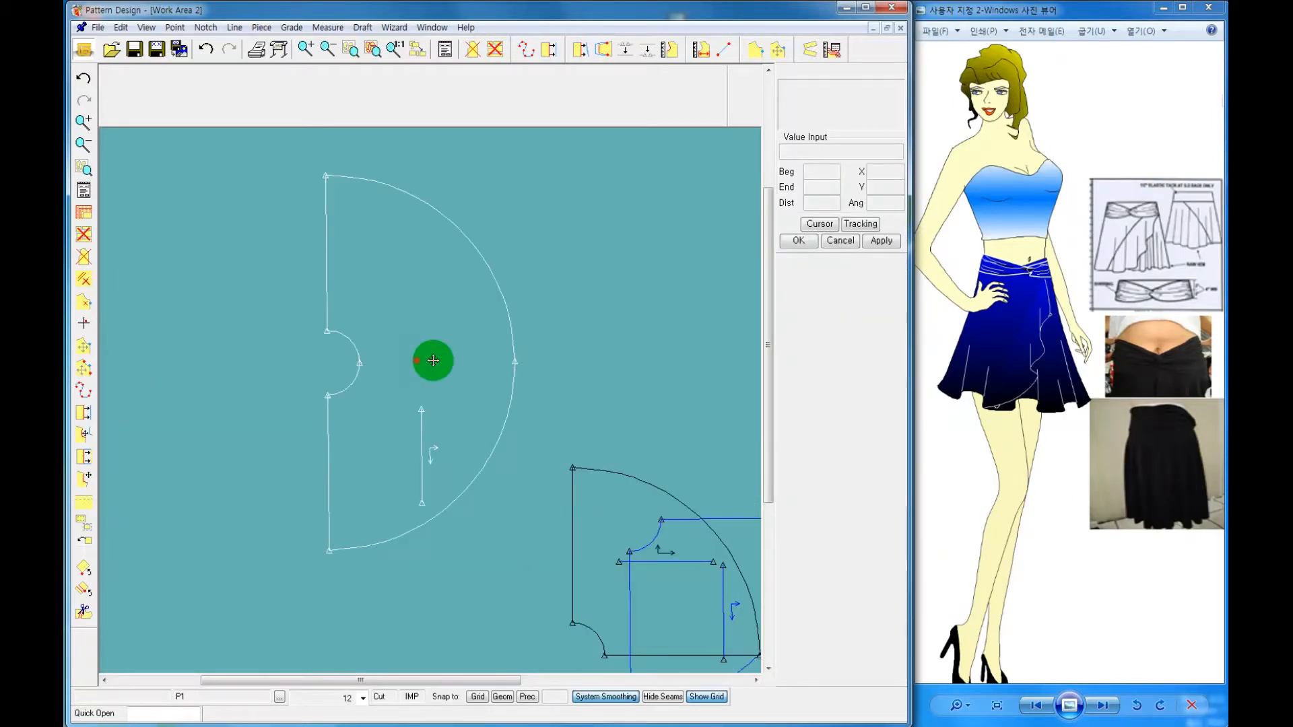
{"action": "left_click_drag", "start_coordinate": [433, 361], "coordinate": [447, 363]}
Copy the half-circle piece, placing the duplicate beside the original and accepting the default piece name
{"action": "left_click", "coordinate": [262, 28]}
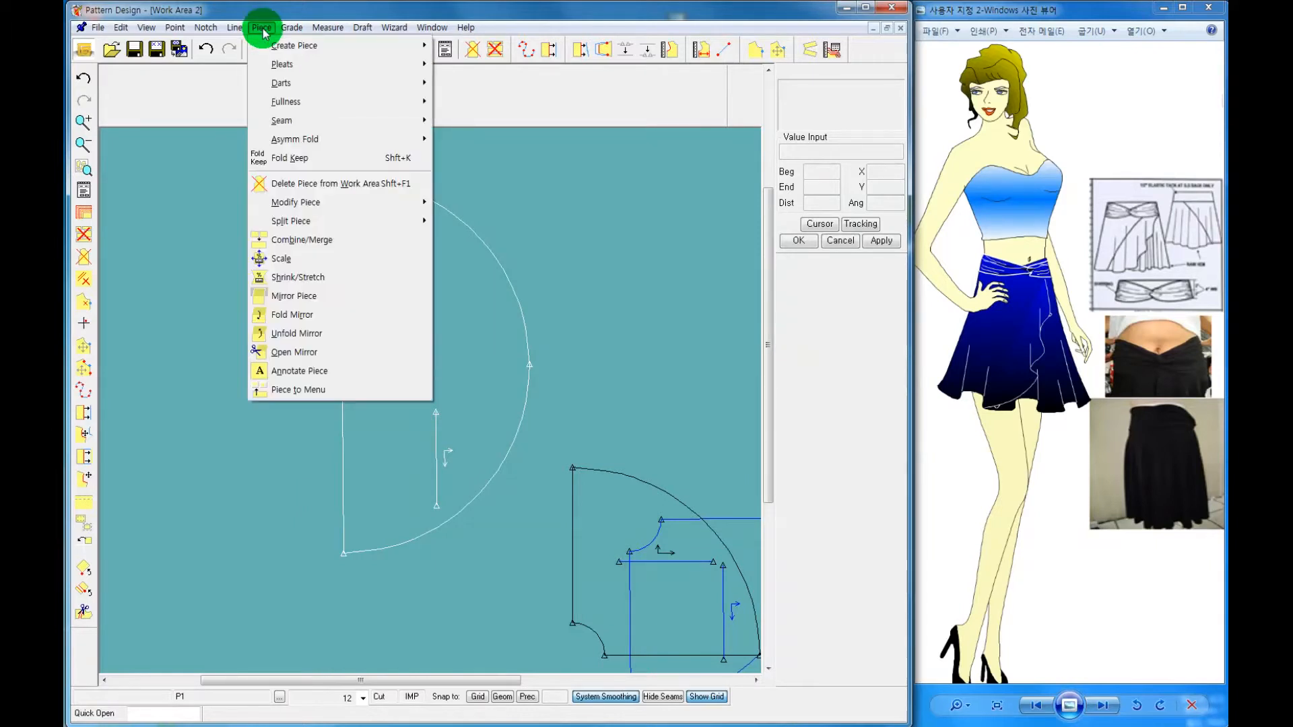
{"action": "mouse_move", "coordinate": [280, 44]}
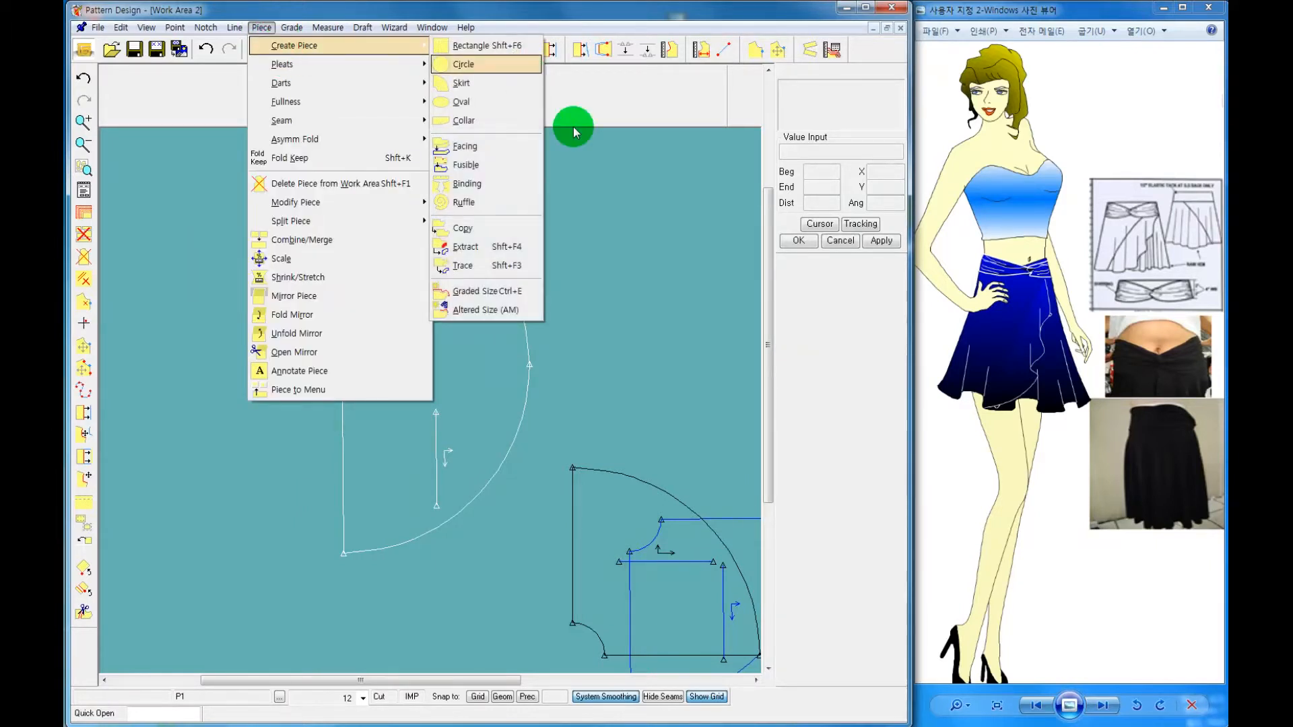
{"action": "left_click", "coordinate": [462, 227]}
{"action": "left_click", "coordinate": [475, 368]}
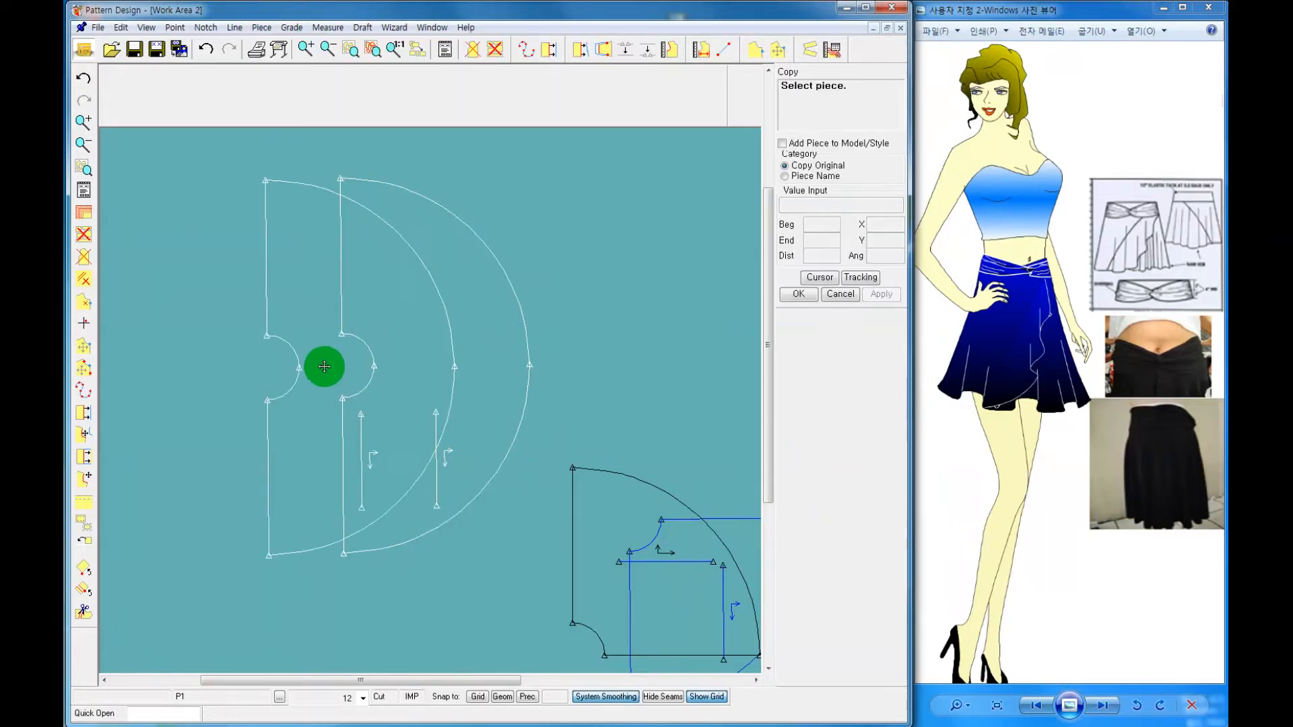
{"action": "left_click", "coordinate": [276, 363]}
{"action": "right_click", "coordinate": [264, 308]}
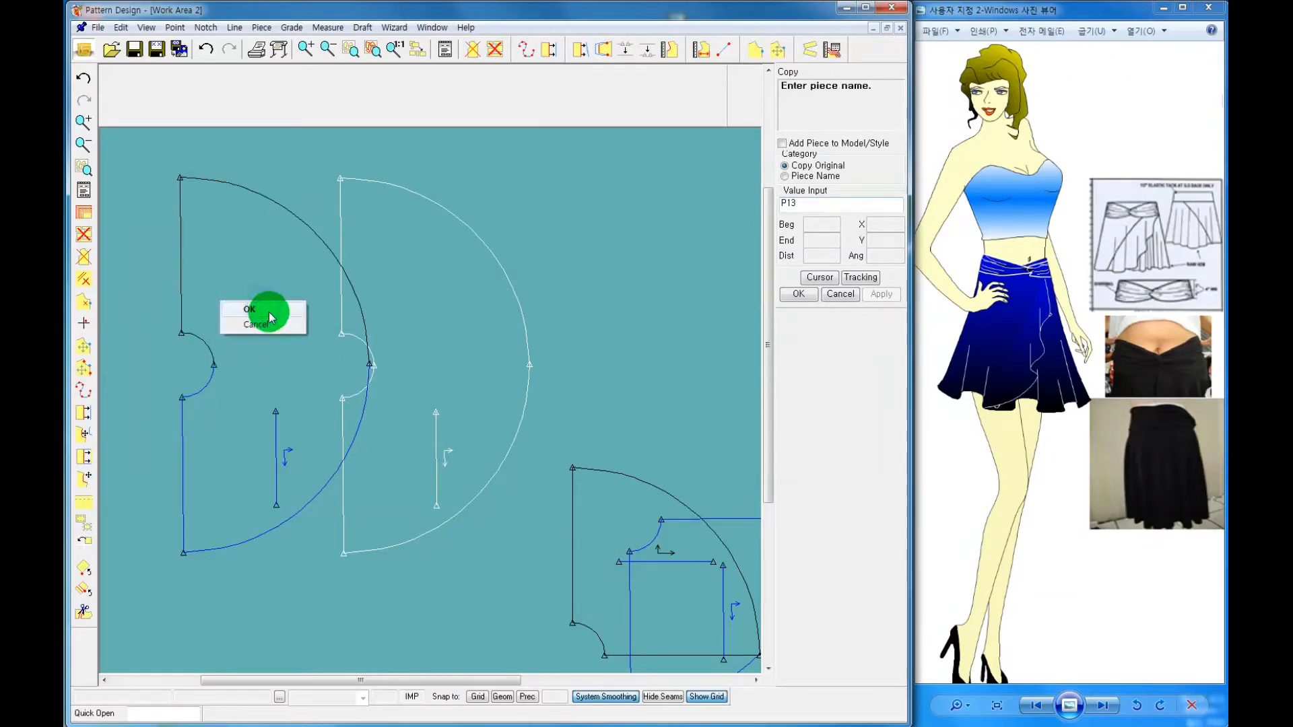
{"action": "left_click", "coordinate": [268, 312]}
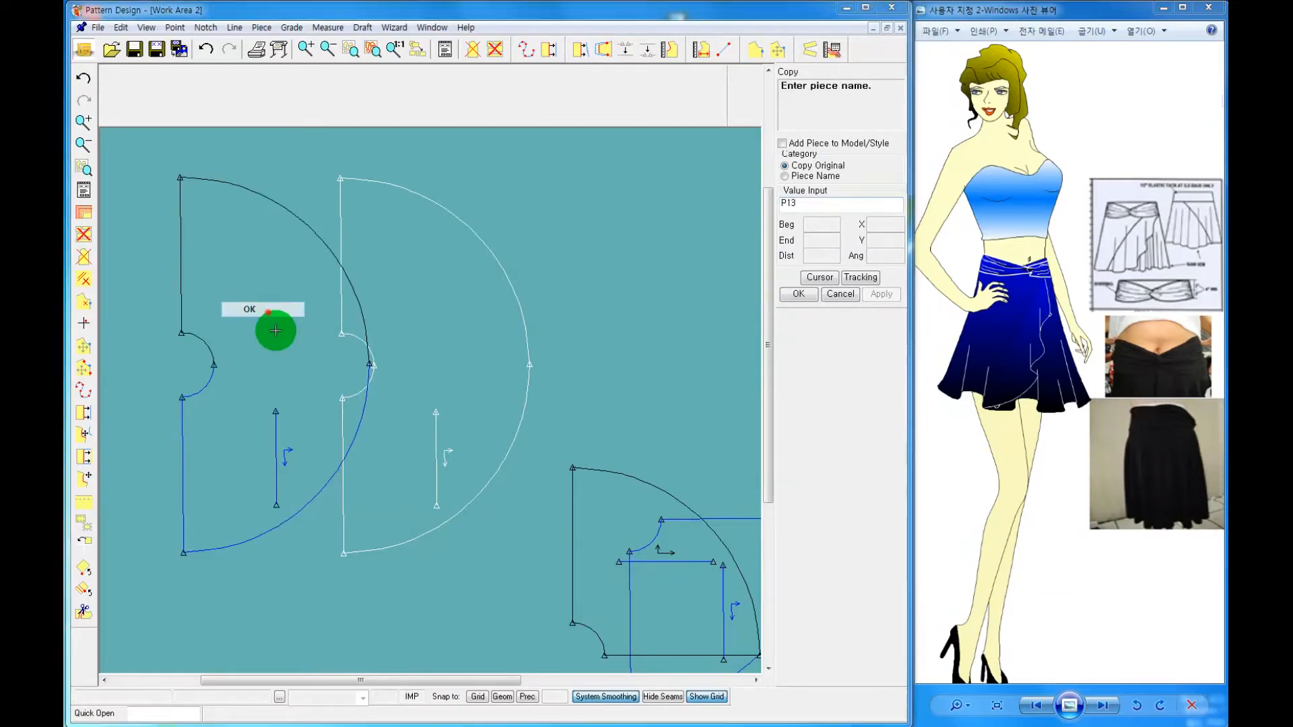
Flip the copied half-circle about its grain line and separate the two halves so their straight edges face each other
{"action": "left_click", "coordinate": [84, 547]}
{"action": "left_click", "coordinate": [276, 433]}
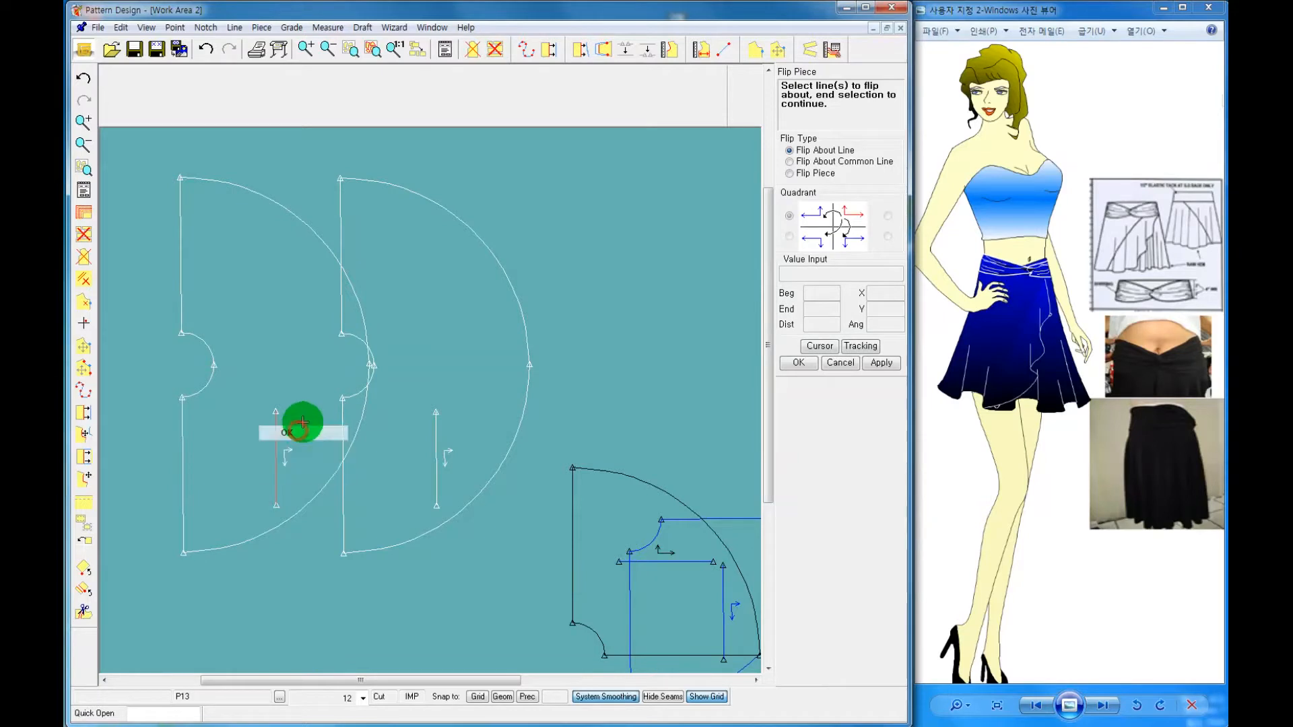
{"action": "right_click", "coordinate": [451, 291]}
{"action": "left_click", "coordinate": [448, 294]}
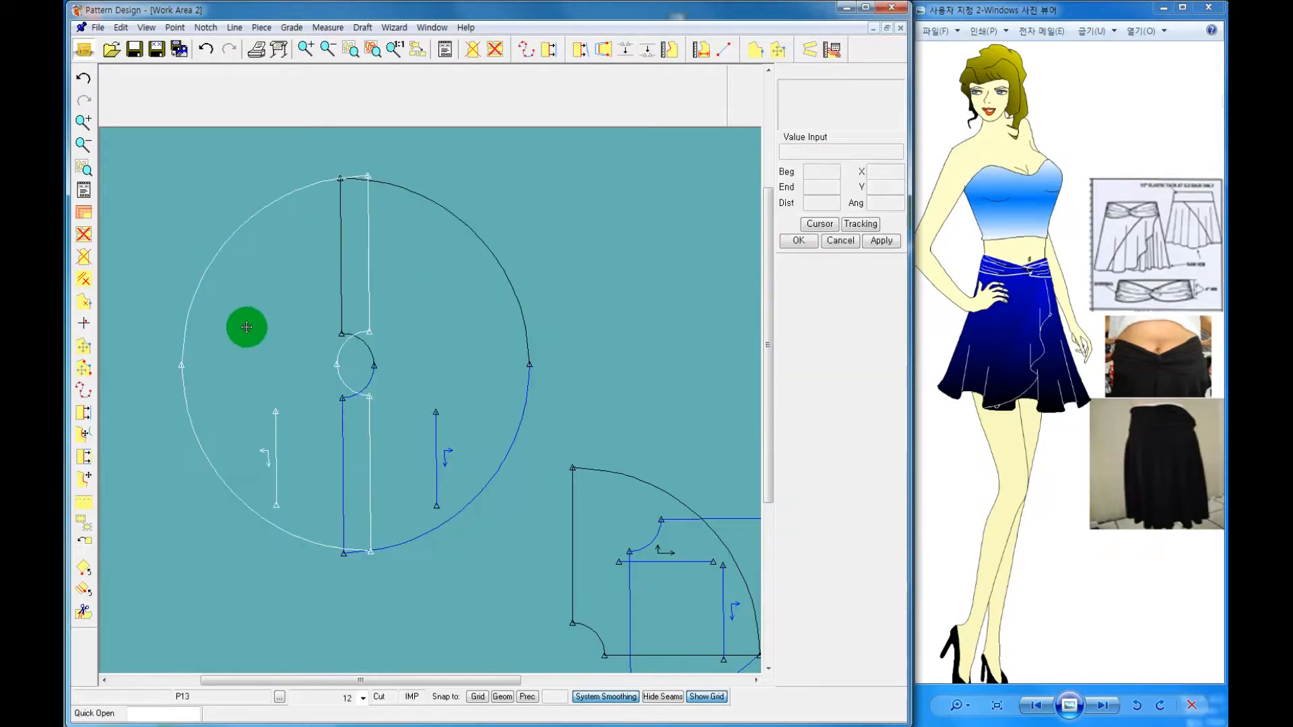
{"action": "left_click", "coordinate": [228, 326]}
{"action": "left_click", "coordinate": [439, 445]}
{"action": "left_click", "coordinate": [442, 460]}
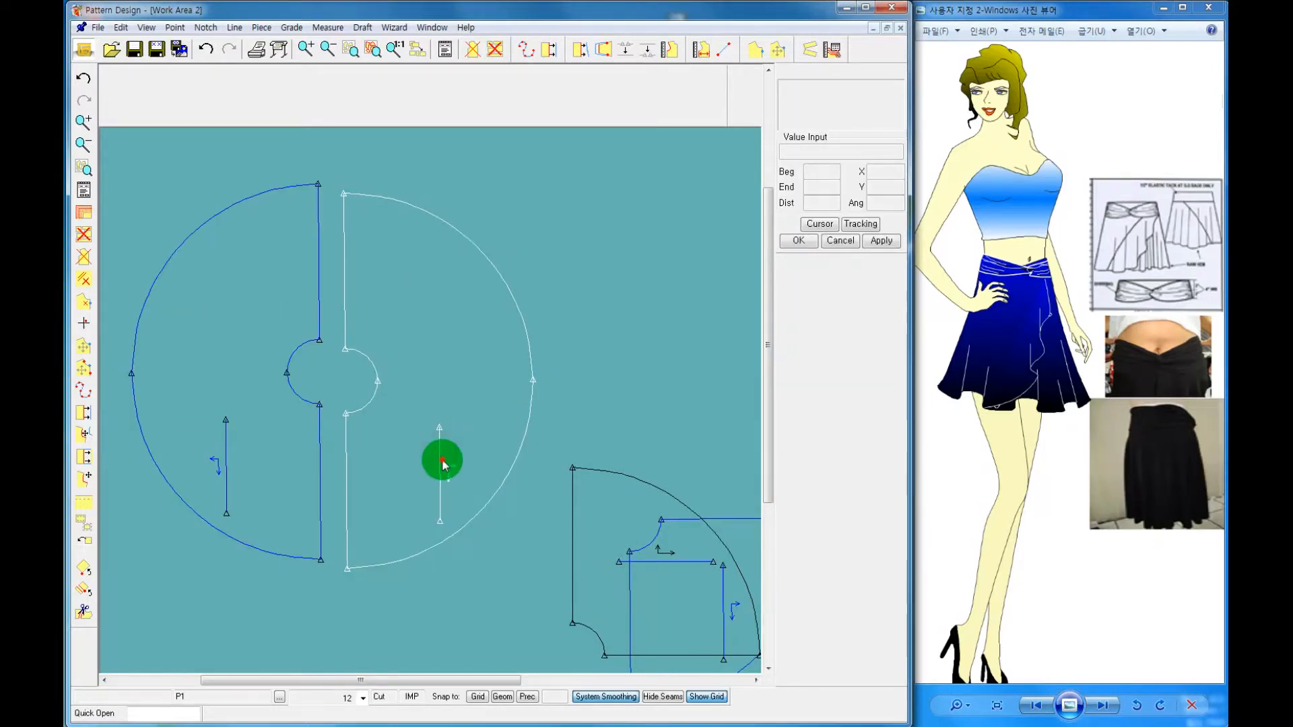
Merge the two half-circle pieces along their upper straight edges into a full-circle piece with a slit, accepting the default piece name
{"action": "left_click", "coordinate": [287, 47]}
{"action": "left_click", "coordinate": [273, 32]}
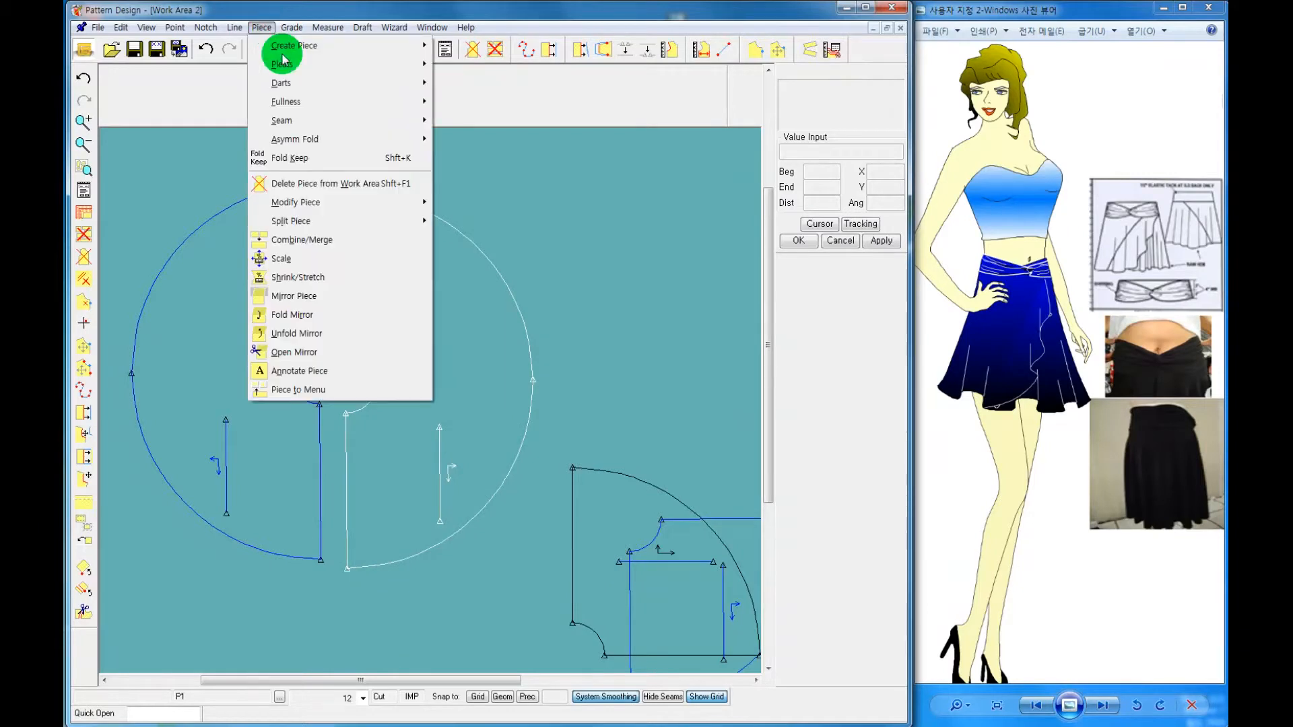
{"action": "left_click", "coordinate": [293, 242]}
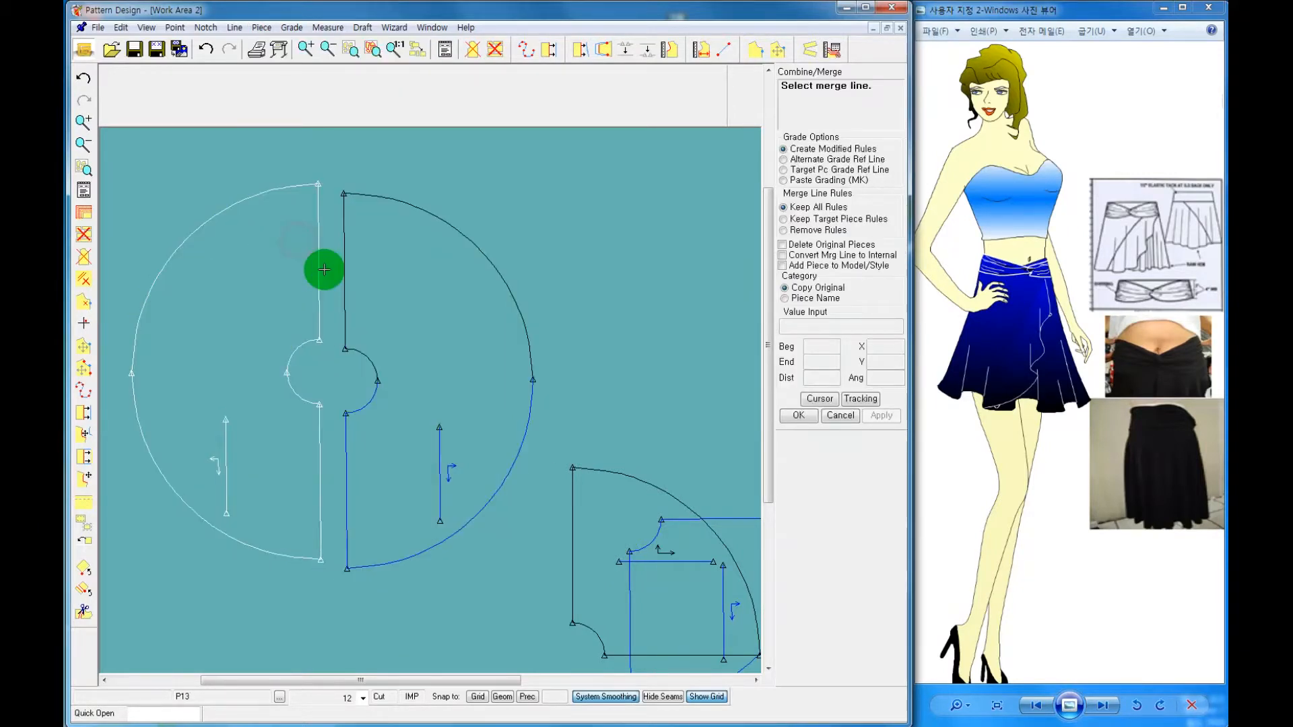
{"action": "left_click", "coordinate": [321, 269]}
{"action": "left_click_drag", "start_coordinate": [346, 266], "coordinate": [587, 259]}
{"action": "scroll", "coordinate": [586, 260], "scroll_direction": "down", "scroll_amount": 4}
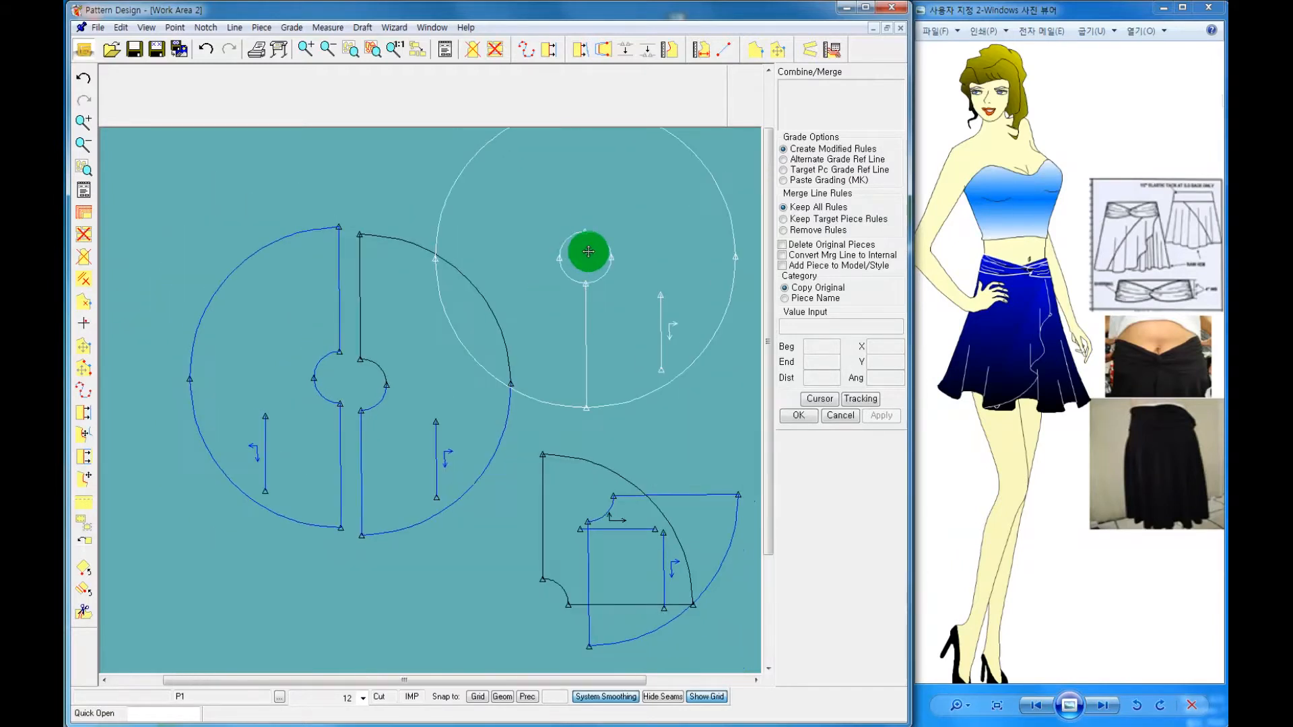
{"action": "left_click", "coordinate": [214, 222]}
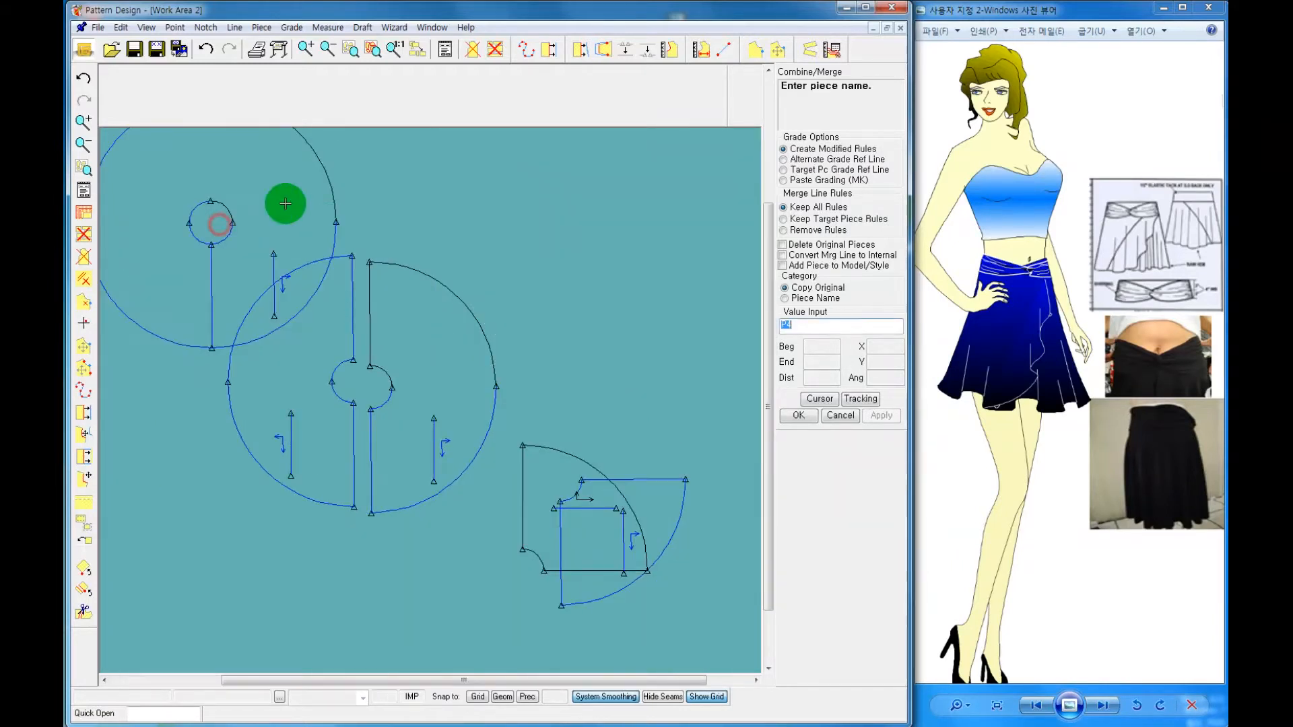
{"action": "right_click", "coordinate": [283, 204]}
{"action": "left_click", "coordinate": [282, 200]}
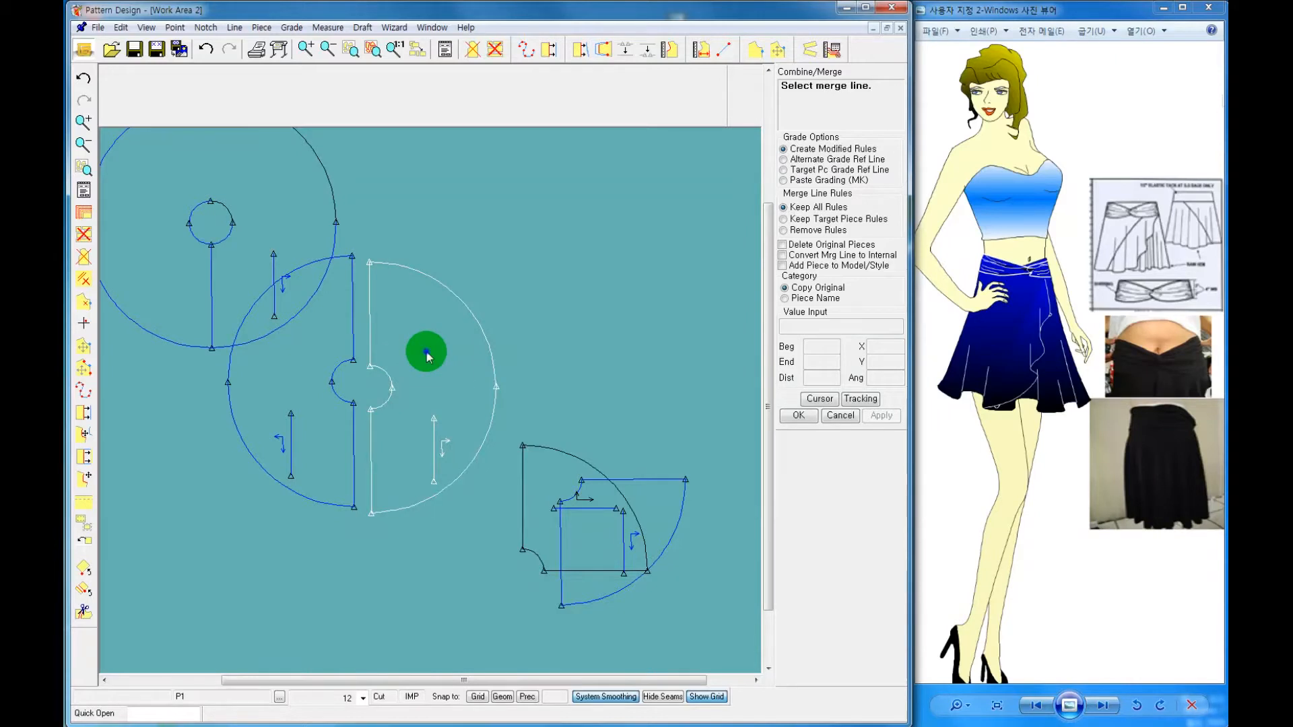
{"action": "right_click", "coordinate": [426, 355]}
{"action": "left_click", "coordinate": [426, 370]}
Move the two original half-circle pieces over to the unused quarters and bring the full-circle piece into the open area
{"action": "left_click_drag", "start_coordinate": [424, 392], "coordinate": [663, 588]}
{"action": "left_click_drag", "start_coordinate": [317, 398], "coordinate": [664, 571]}
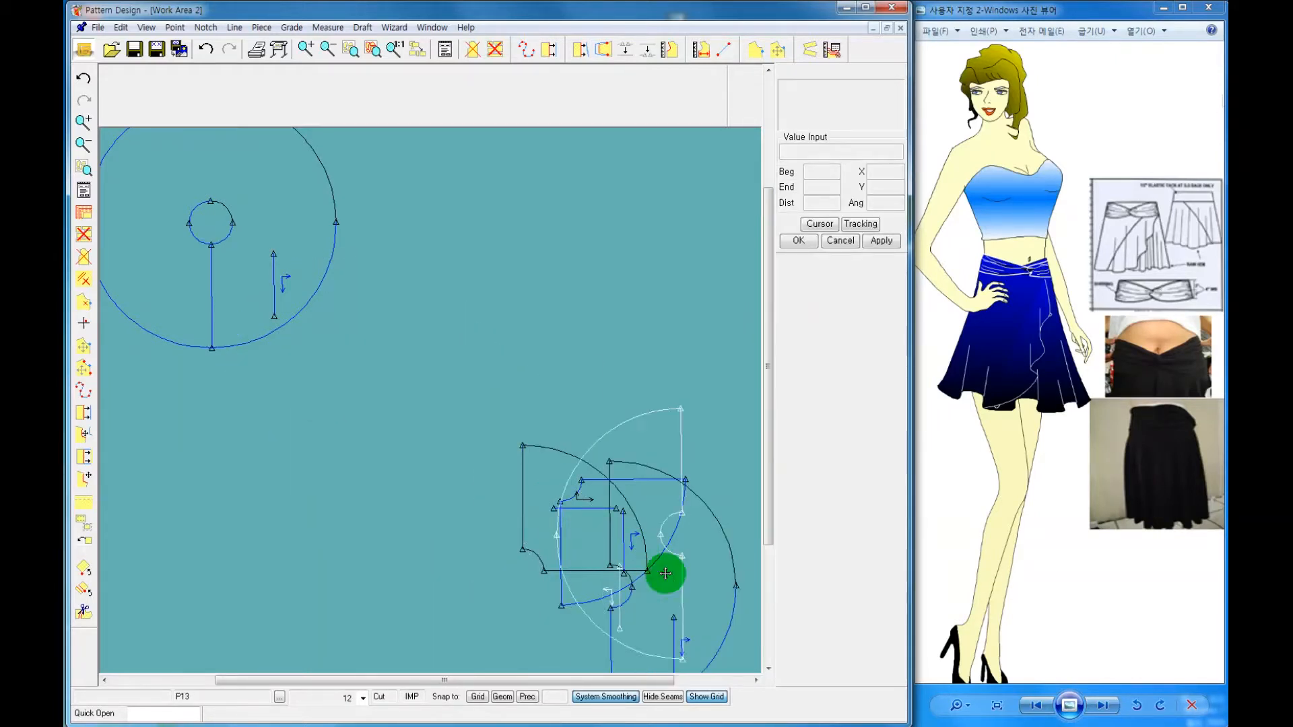
{"action": "left_click", "coordinate": [398, 352]}
{"action": "left_click", "coordinate": [260, 225]}
{"action": "left_click_drag", "start_coordinate": [260, 224], "coordinate": [407, 301]}
{"action": "left_click", "coordinate": [235, 28]}
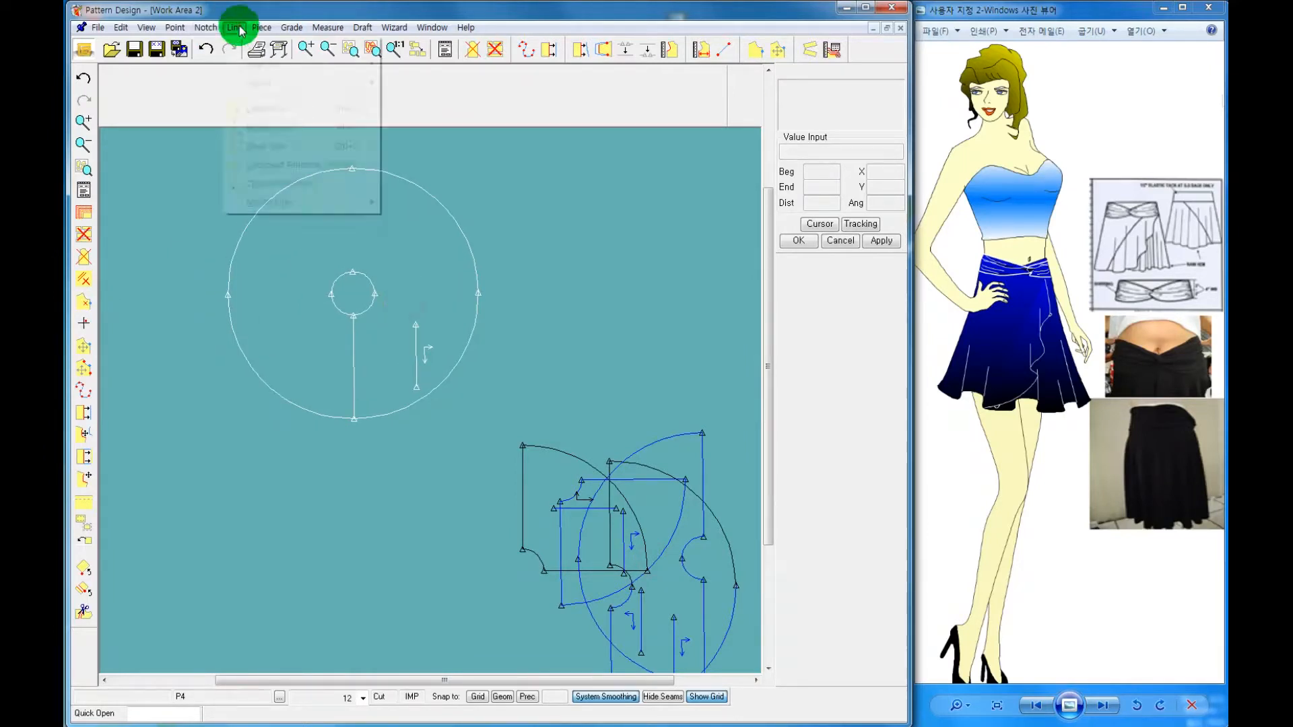
{"action": "left_click", "coordinate": [276, 113]}
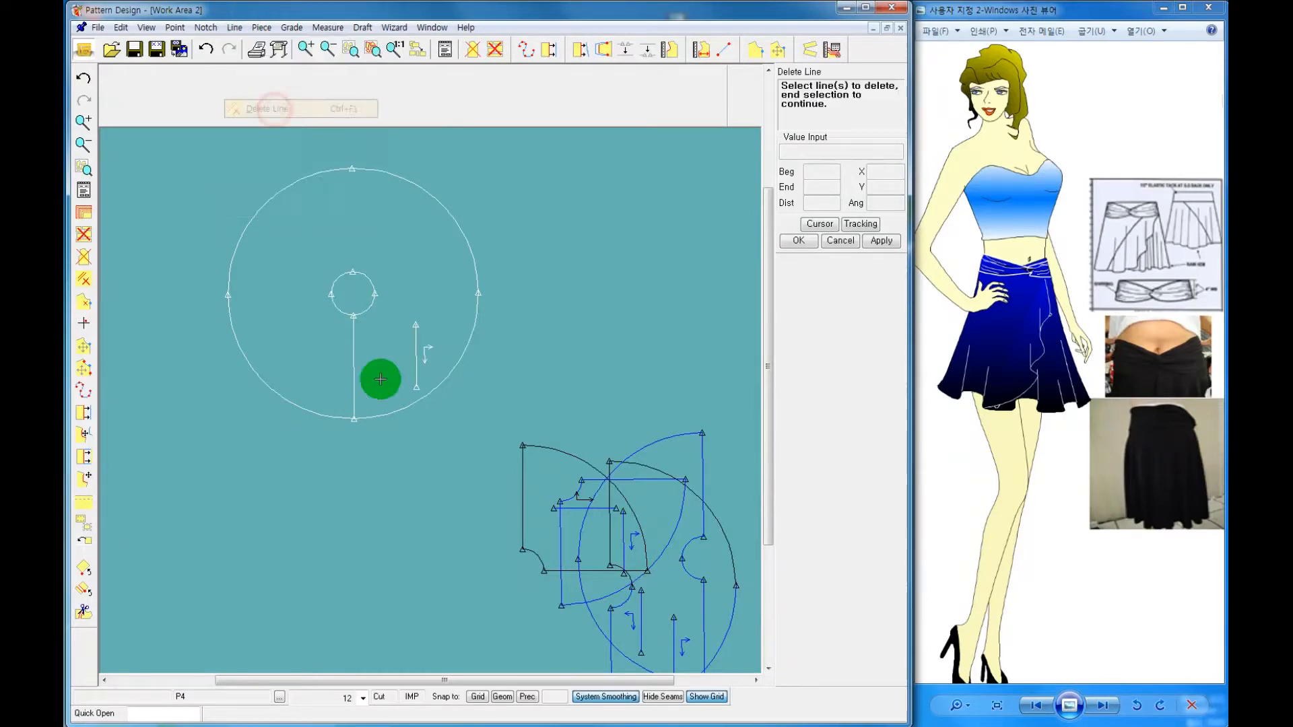
{"action": "right_click", "coordinate": [363, 365]}
{"action": "left_click", "coordinate": [363, 365]}
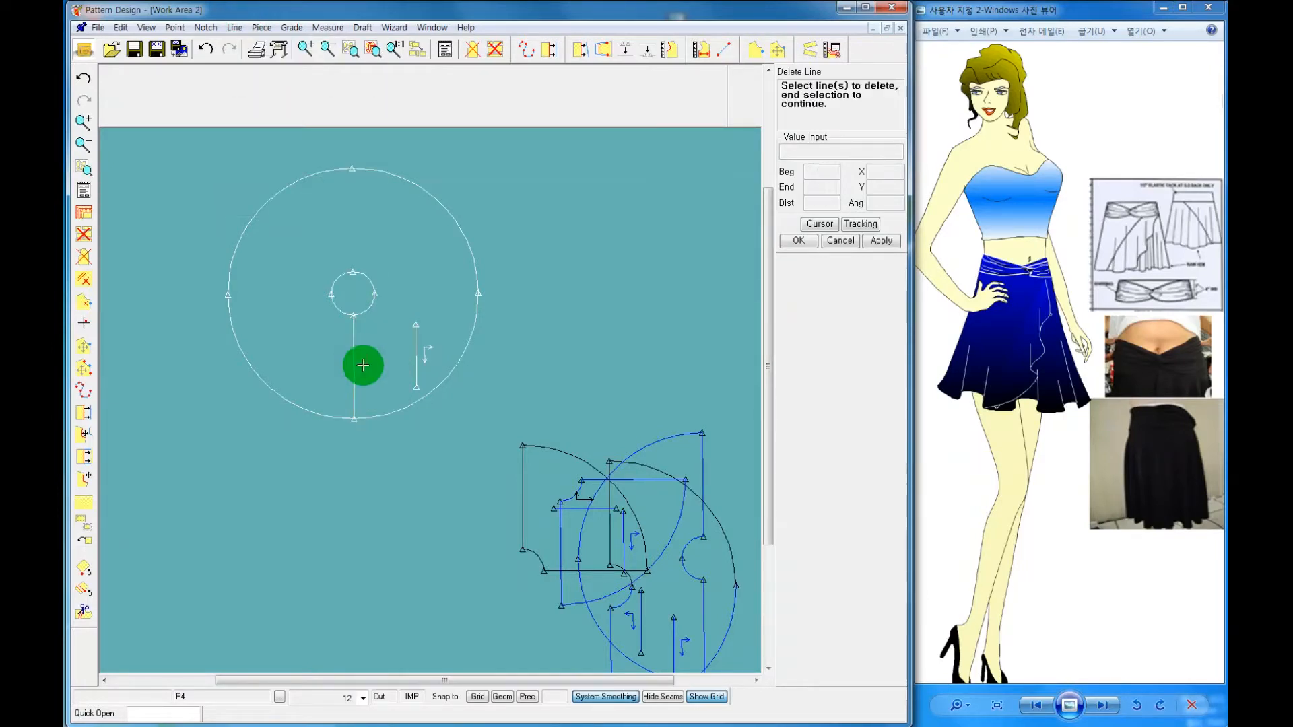
{"action": "right_click", "coordinate": [370, 350]}
{"action": "left_click", "coordinate": [369, 348]}
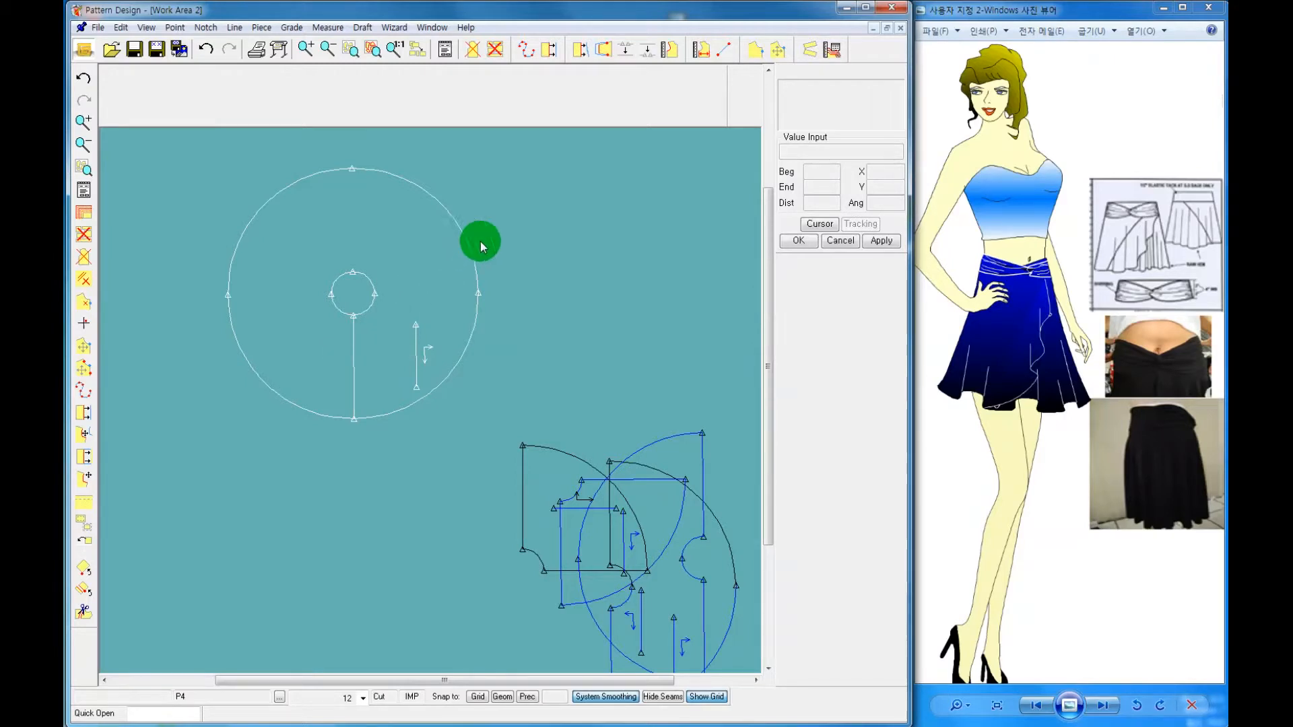
{"action": "left_click", "coordinate": [580, 49]}
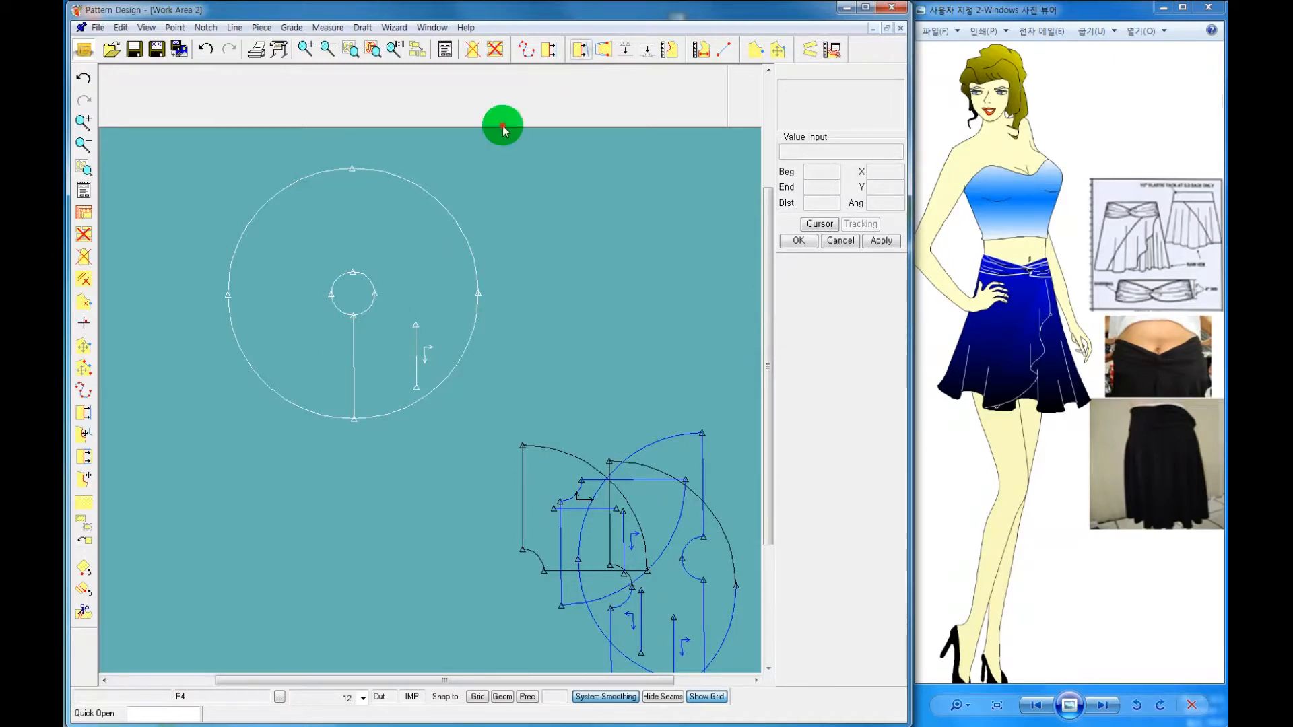
{"action": "left_click", "coordinate": [357, 318]}
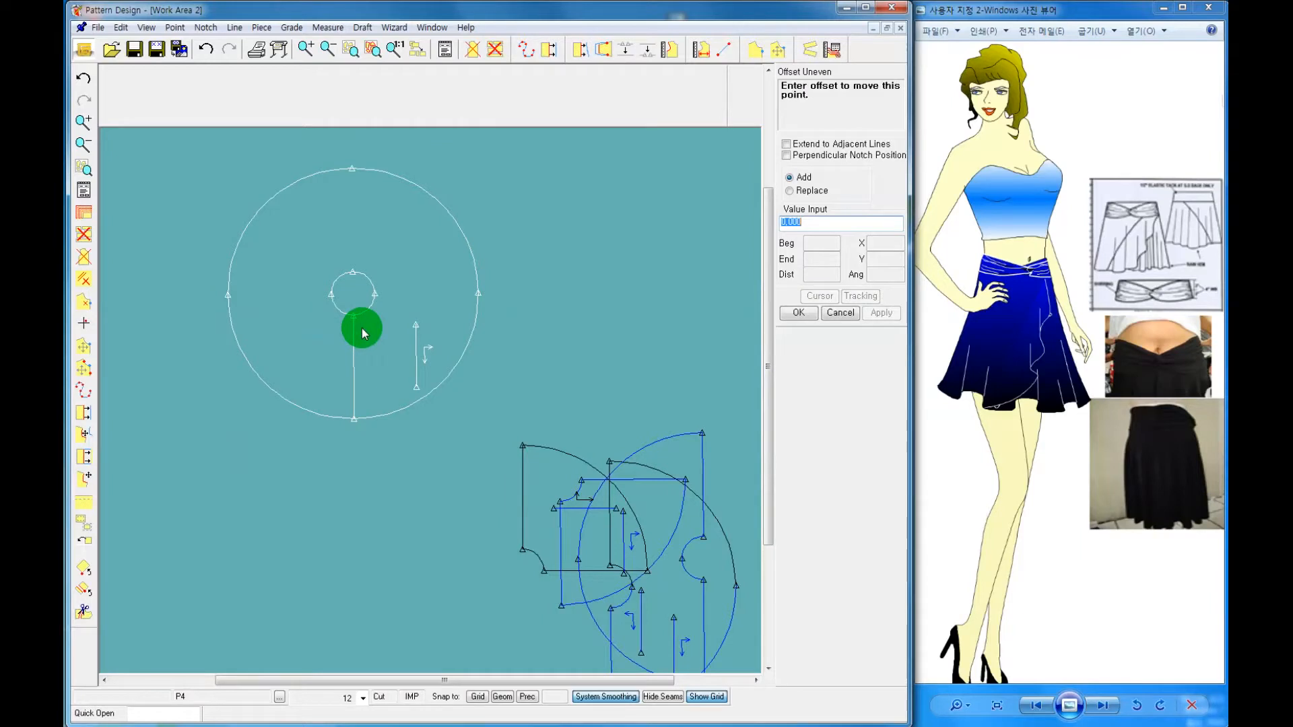
{"action": "left_click", "coordinate": [798, 312]}
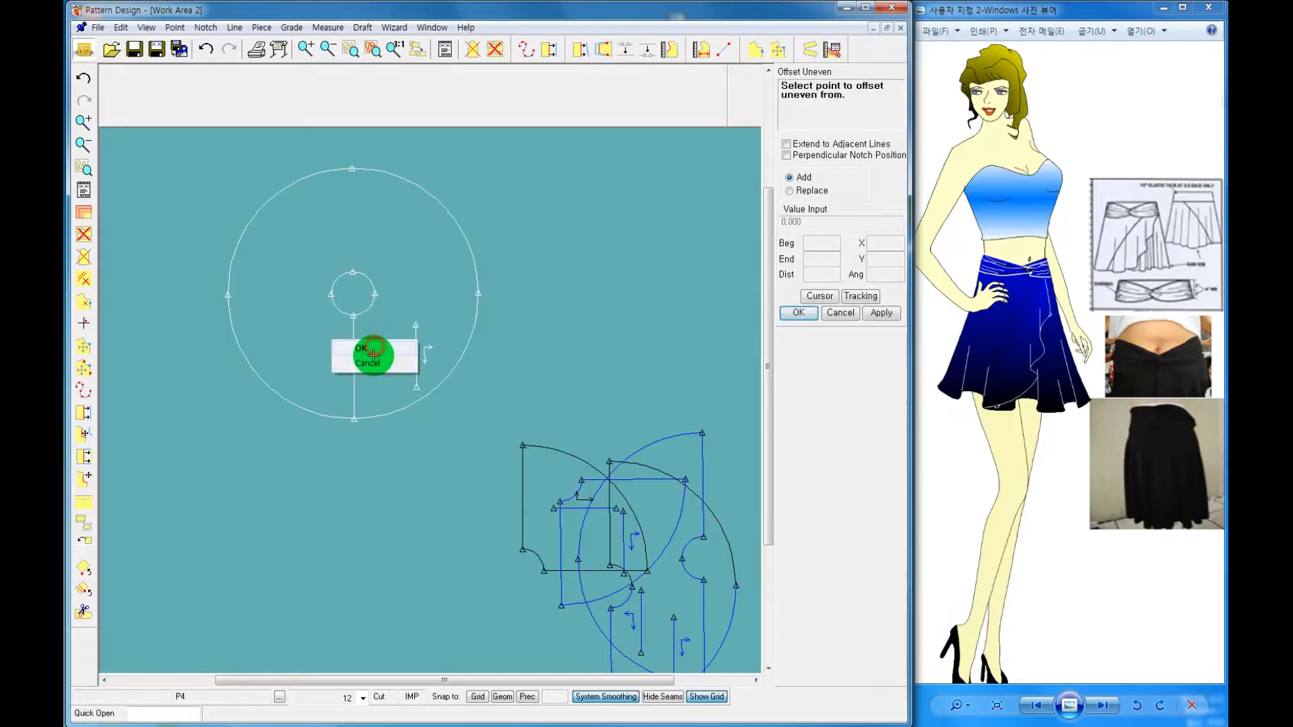
Try to delete the grain line of the full-circle piece
{"action": "left_click", "coordinate": [242, 30]}
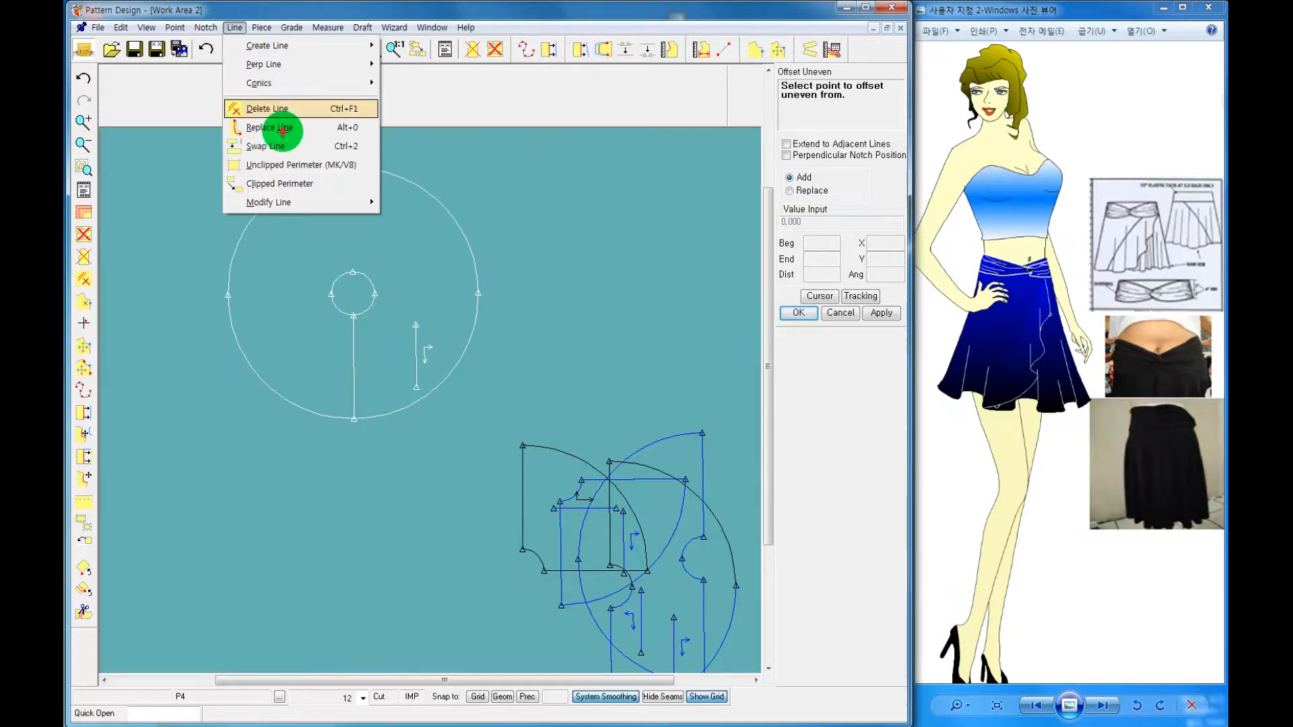
{"action": "left_click", "coordinate": [273, 109]}
{"action": "left_click", "coordinate": [416, 362]}
{"action": "right_click", "coordinate": [437, 346]}
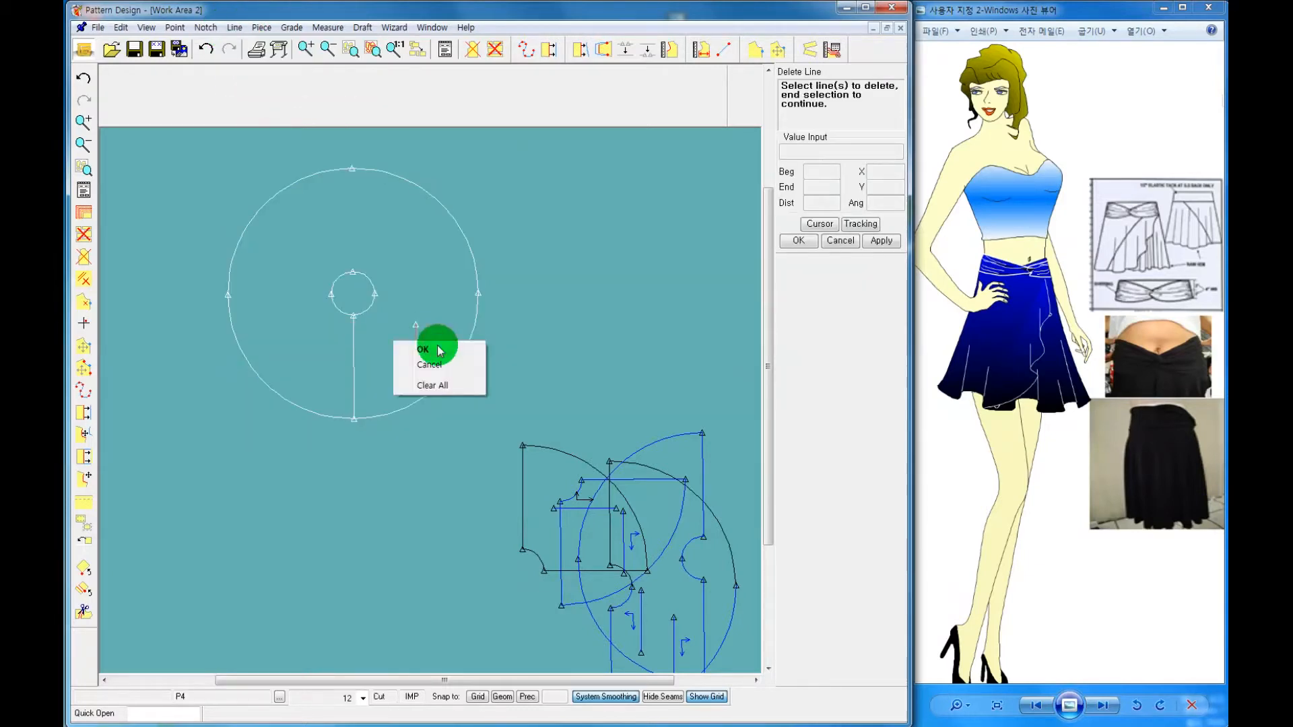
{"action": "left_click", "coordinate": [437, 351]}
{"action": "left_click", "coordinate": [567, 403]}
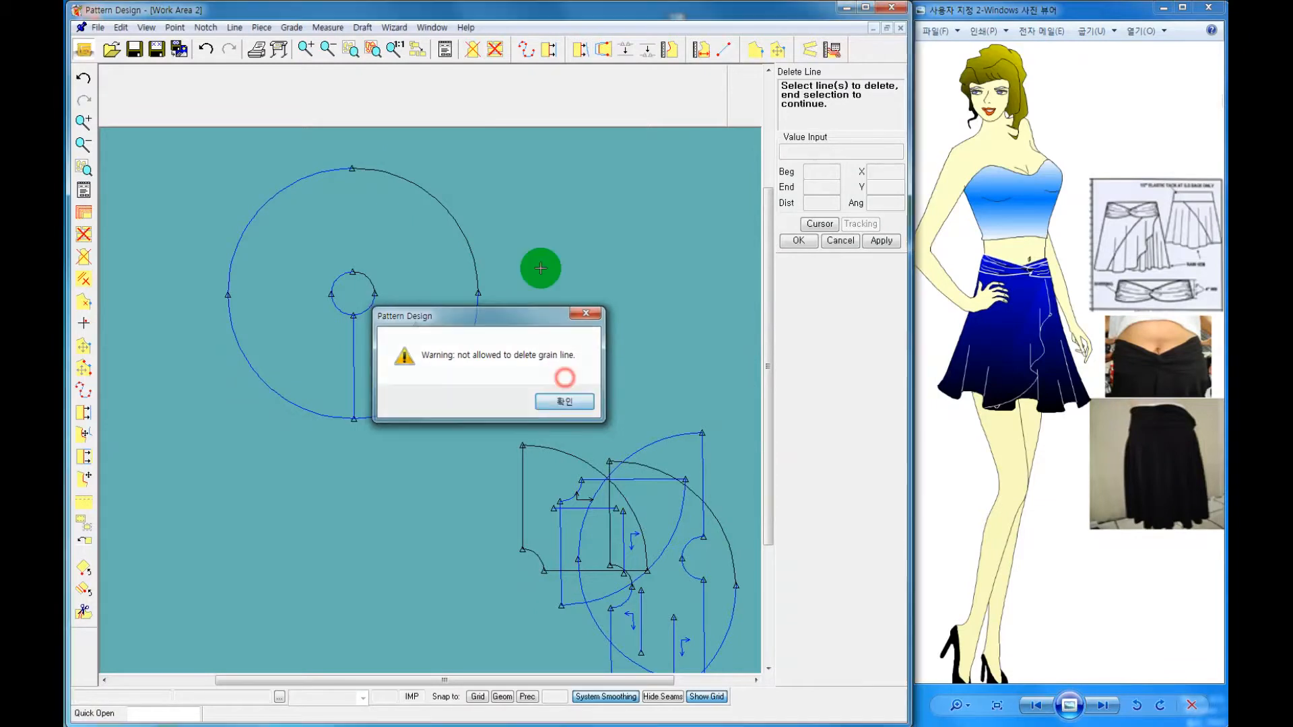
{"action": "right_click", "coordinate": [541, 268]}
{"action": "left_click", "coordinate": [540, 269]}
Reposition the full-circle piece lower in the open part of the work area
{"action": "left_click_drag", "start_coordinate": [343, 354], "coordinate": [368, 429]}
{"action": "left_click", "coordinate": [367, 430]}
{"action": "left_click", "coordinate": [370, 419]}
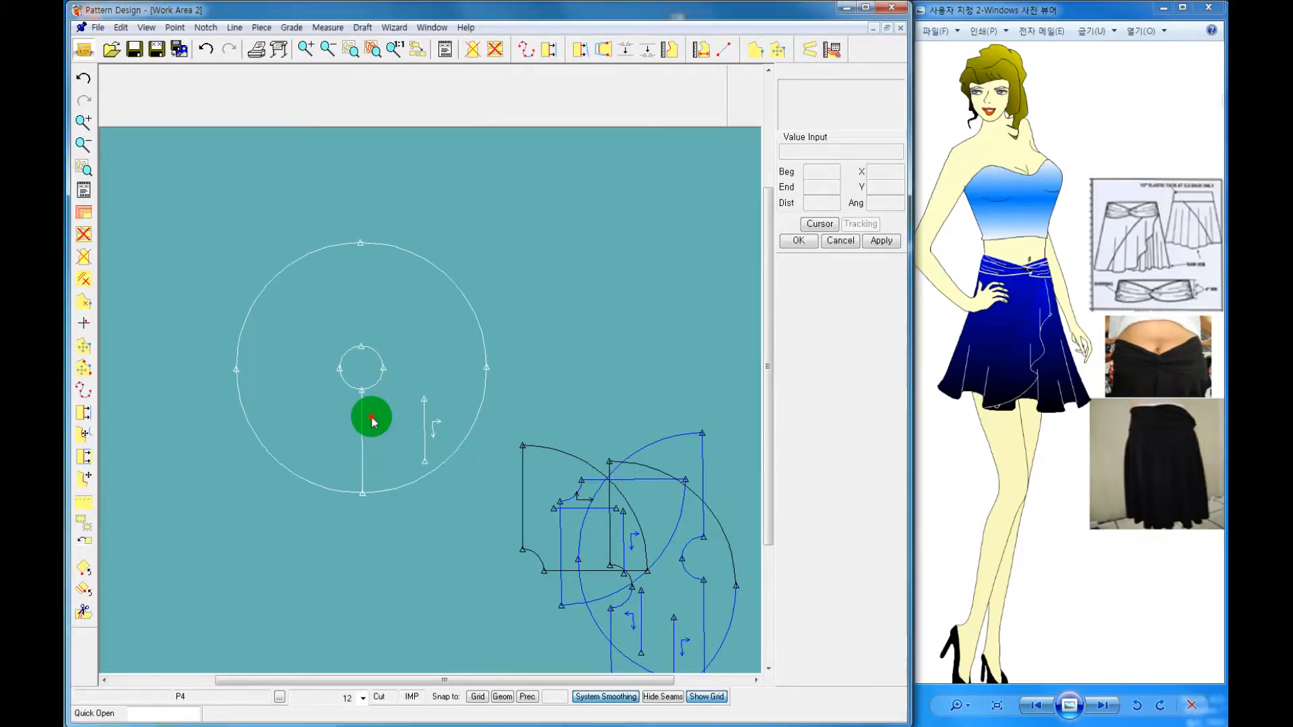
{"action": "scroll", "coordinate": [378, 417], "scroll_direction": "down", "scroll_amount": 1}
{"action": "left_click", "coordinate": [423, 380]}
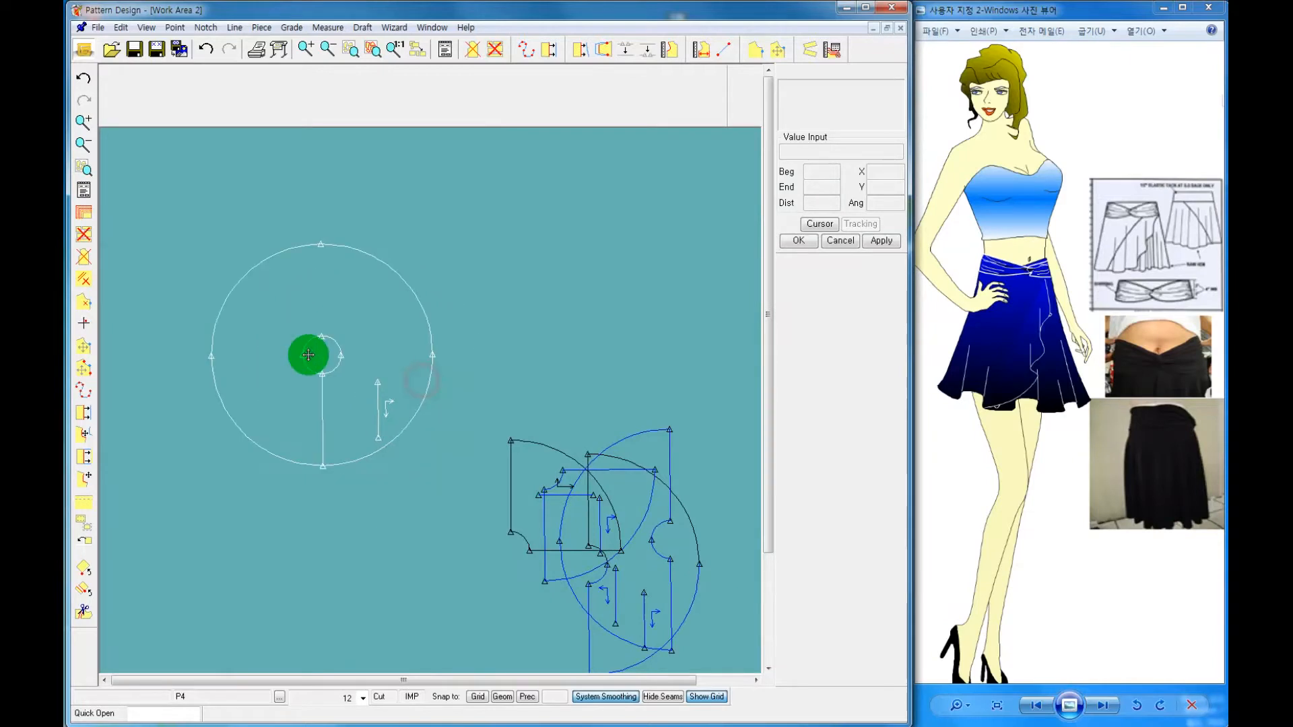
Set the full-circle piece down and delete all the leftover quarter- and half-circle pieces from the work area
{"action": "left_click", "coordinate": [310, 355]}
{"action": "left_click", "coordinate": [471, 53]}
{"action": "left_click", "coordinate": [609, 554]}
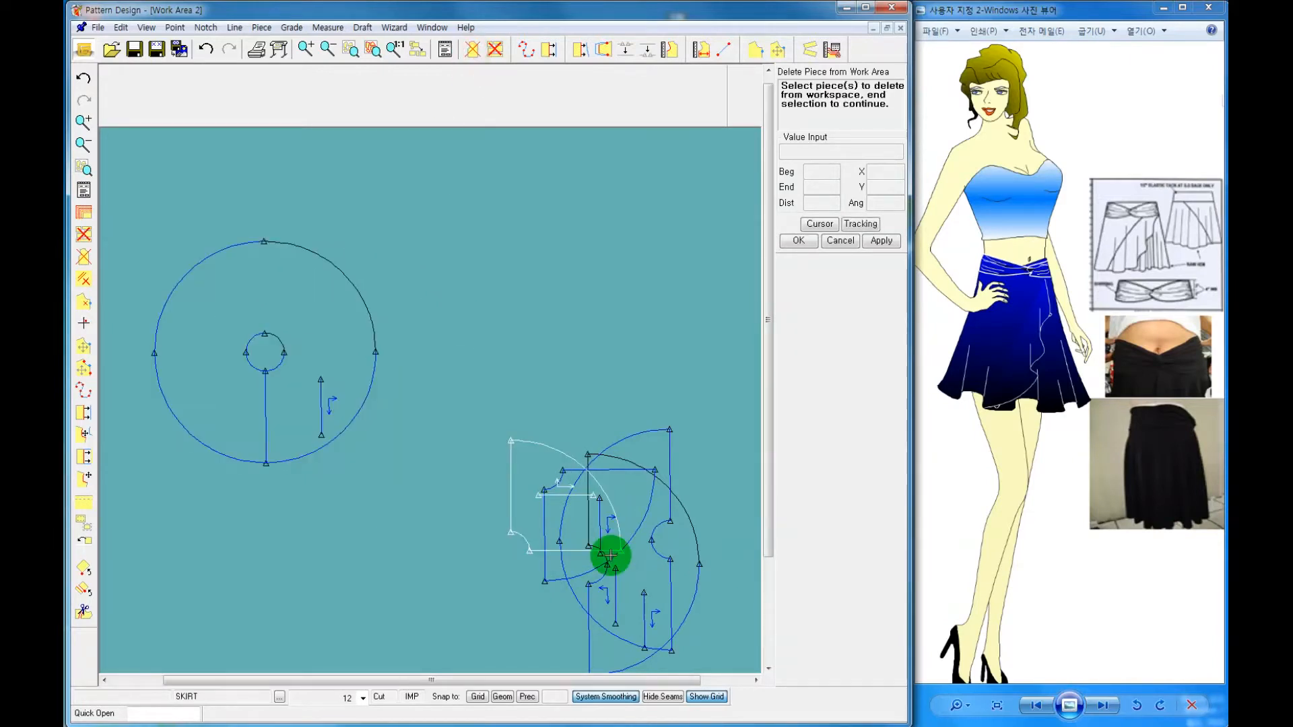
{"action": "scroll", "coordinate": [619, 553], "scroll_direction": "down", "scroll_amount": 1}
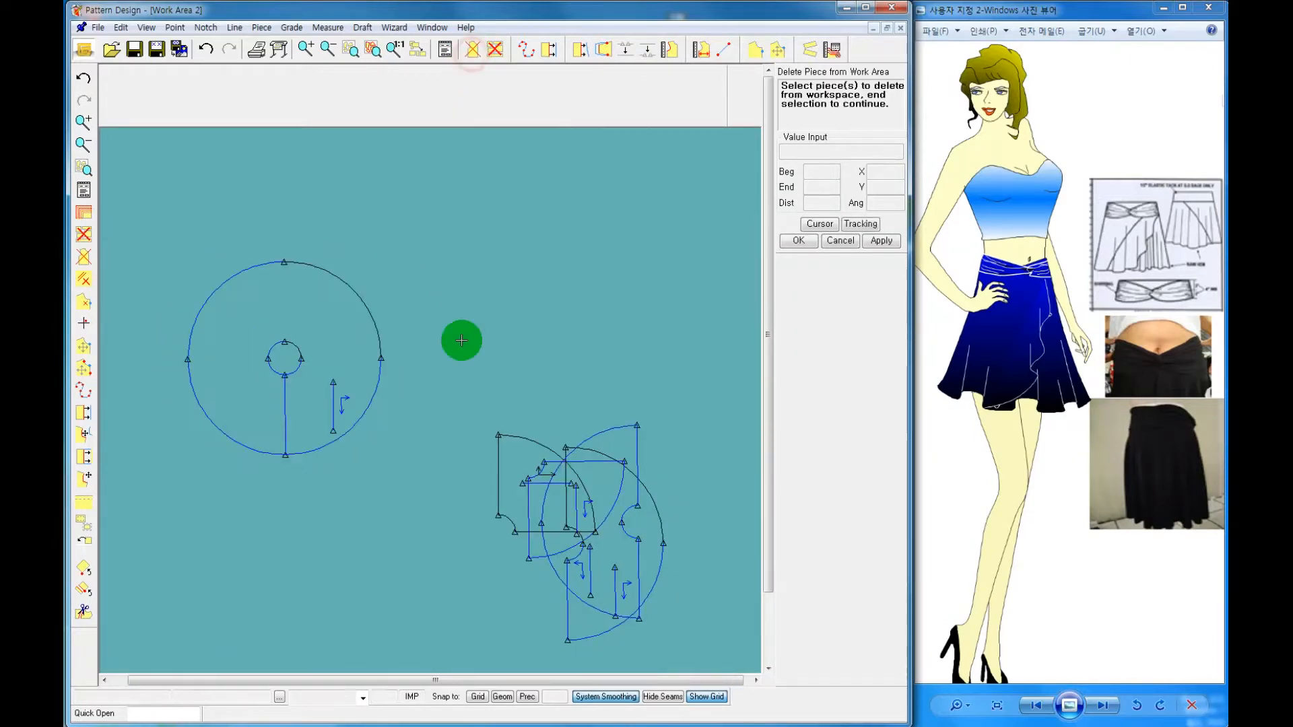
{"action": "left_click", "coordinate": [468, 376]}
{"action": "left_click_drag", "start_coordinate": [519, 497], "coordinate": [701, 662]}
{"action": "right_click", "coordinate": [593, 454]}
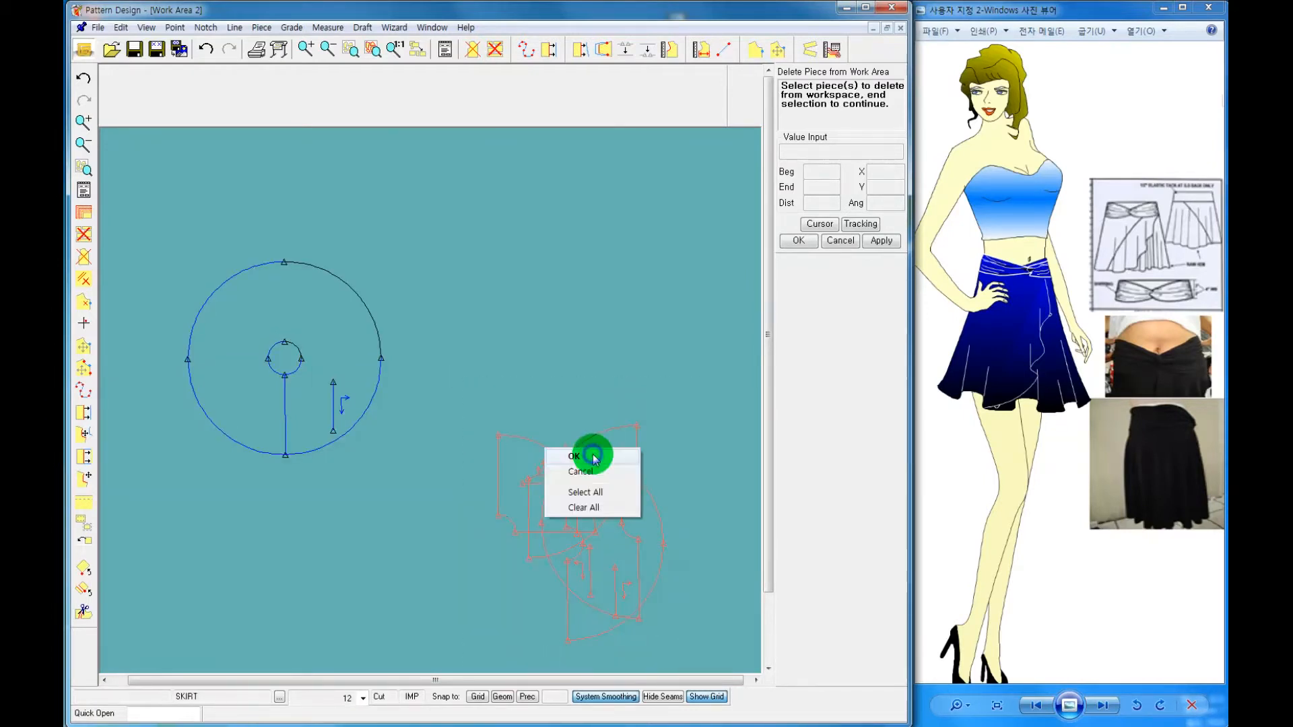
{"action": "left_click", "coordinate": [576, 457]}
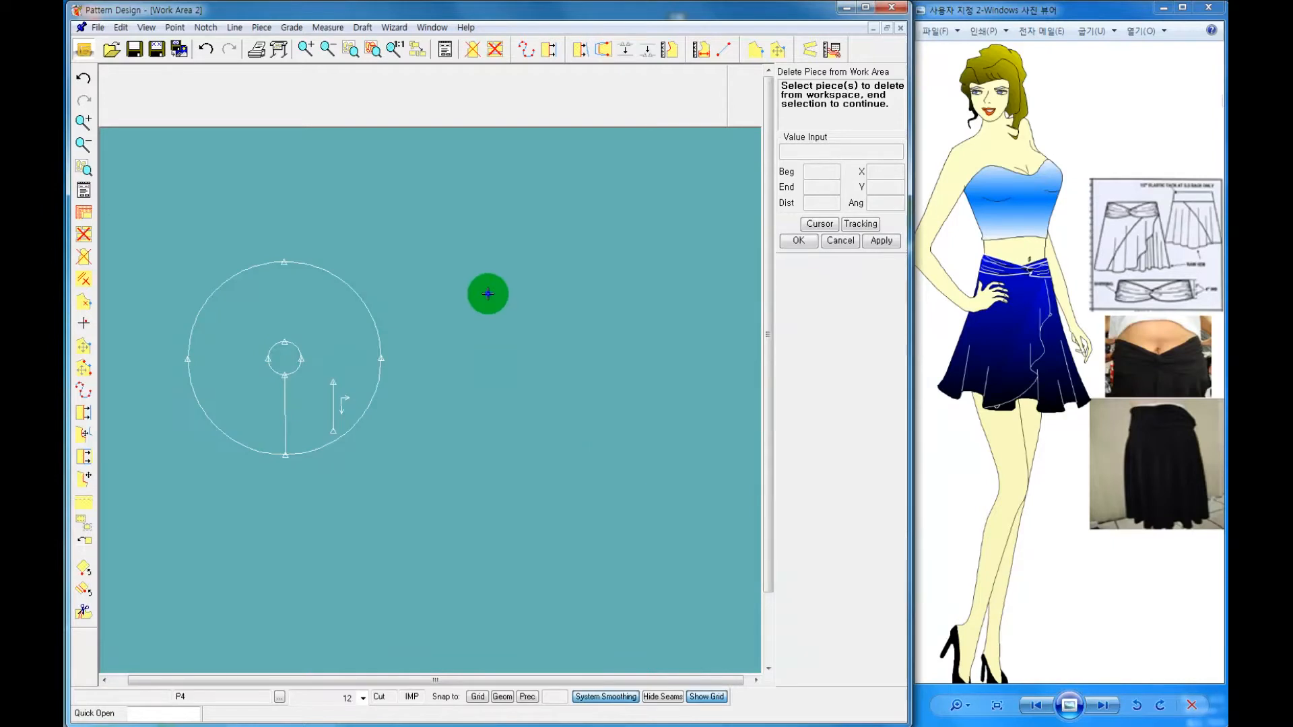
Move the full-circle piece toward the middle of the work area and save it
{"action": "left_click_drag", "start_coordinate": [296, 312], "coordinate": [449, 310]}
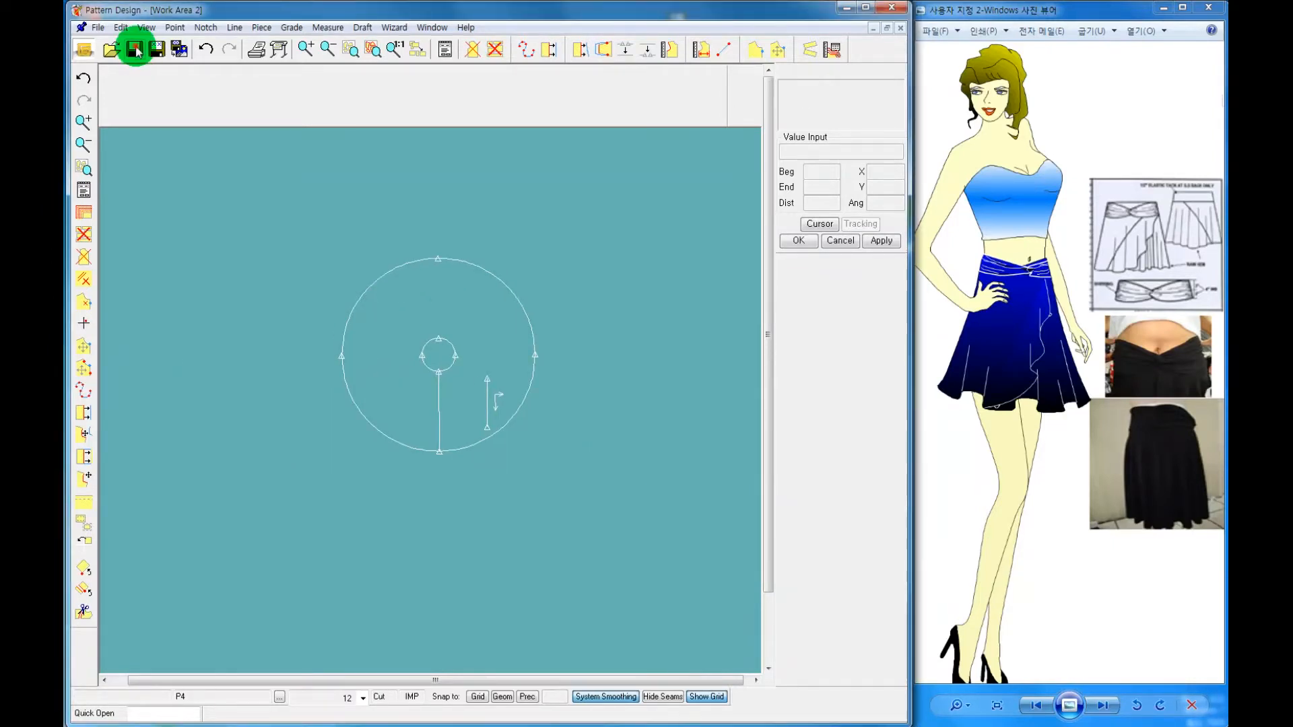
{"action": "left_click", "coordinate": [136, 51]}
{"action": "left_click", "coordinate": [467, 308]}
{"action": "right_click", "coordinate": [467, 308]}
{"action": "left_click", "coordinate": [466, 308]}
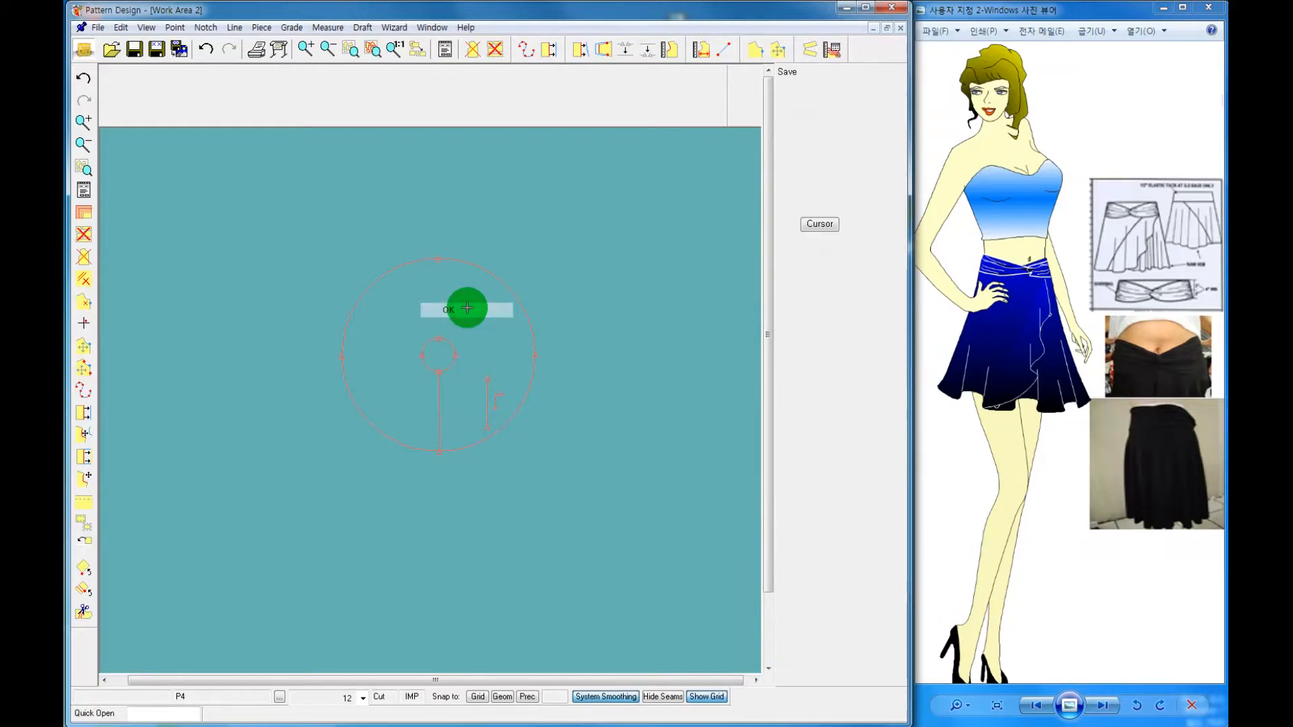
{"action": "right_click", "coordinate": [533, 266]}
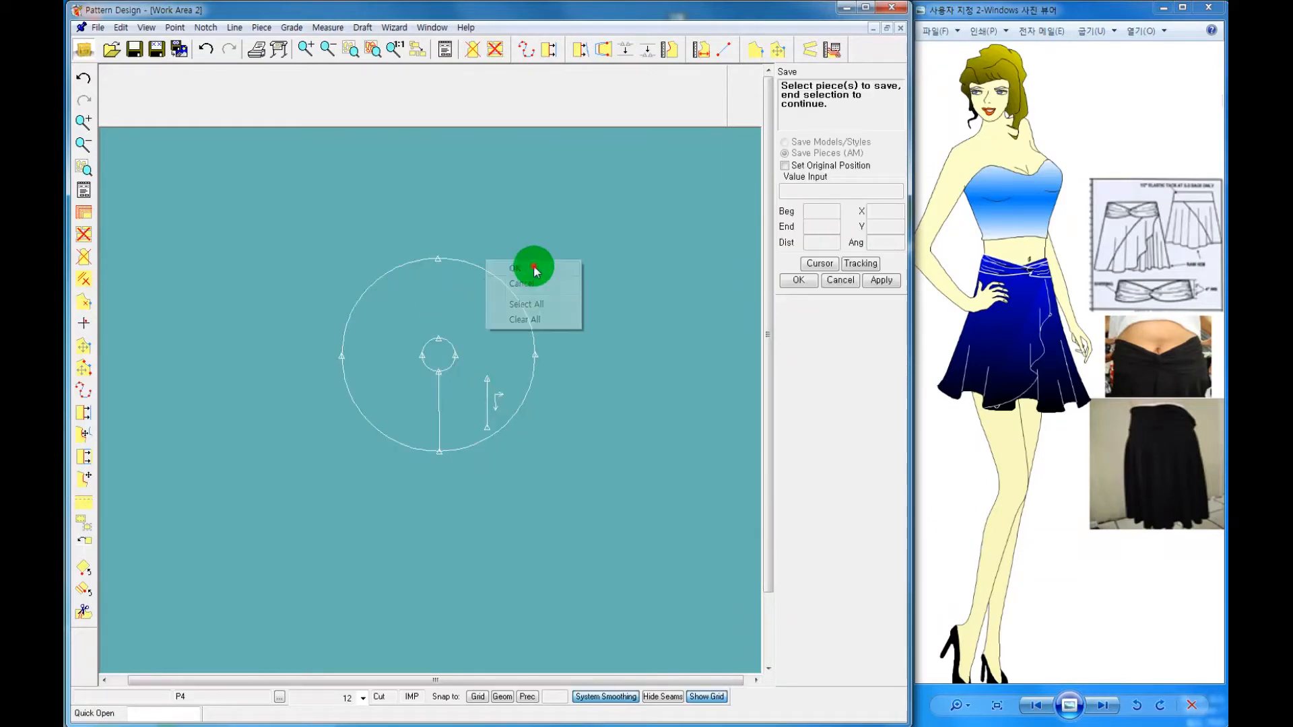
{"action": "left_click", "coordinate": [533, 265]}
Reposition the full-circle piece near the centre of the work area
{"action": "left_click", "coordinate": [491, 360]}
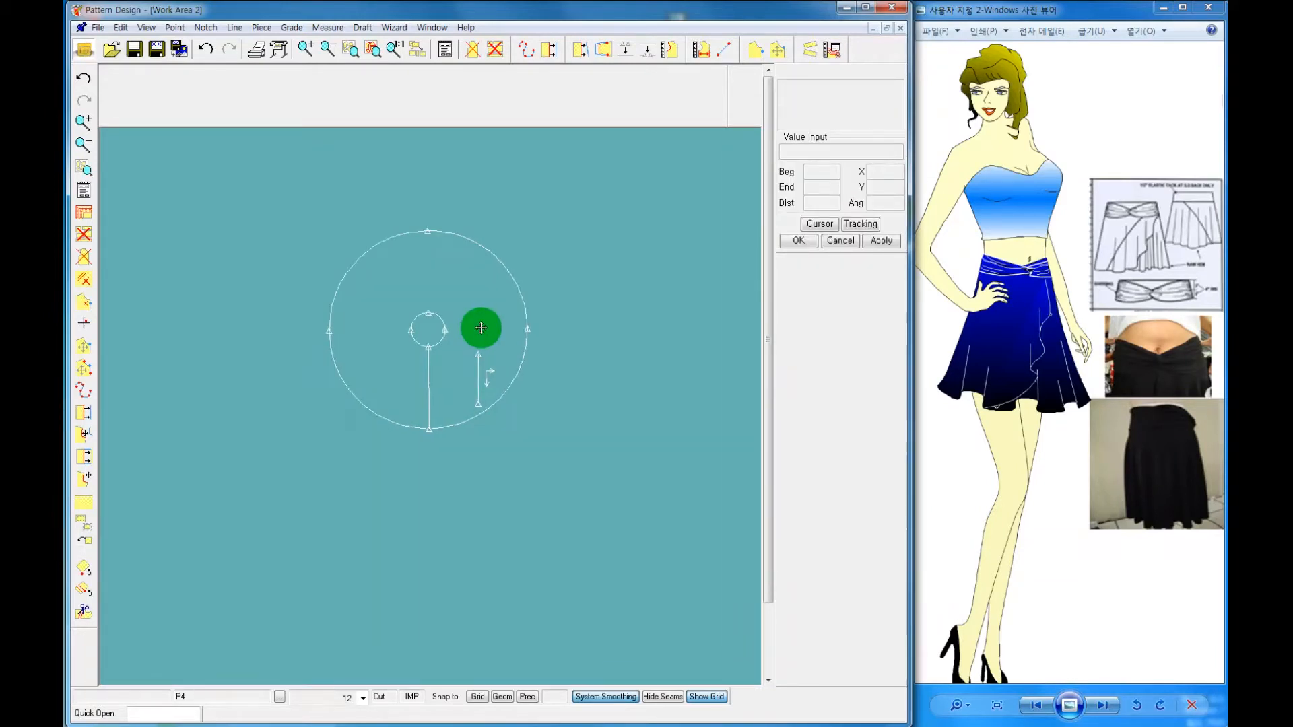
{"action": "scroll", "coordinate": [480, 329], "scroll_direction": "up", "scroll_amount": 2}
{"action": "left_click", "coordinate": [528, 425]}
{"action": "left_click", "coordinate": [299, 236]}
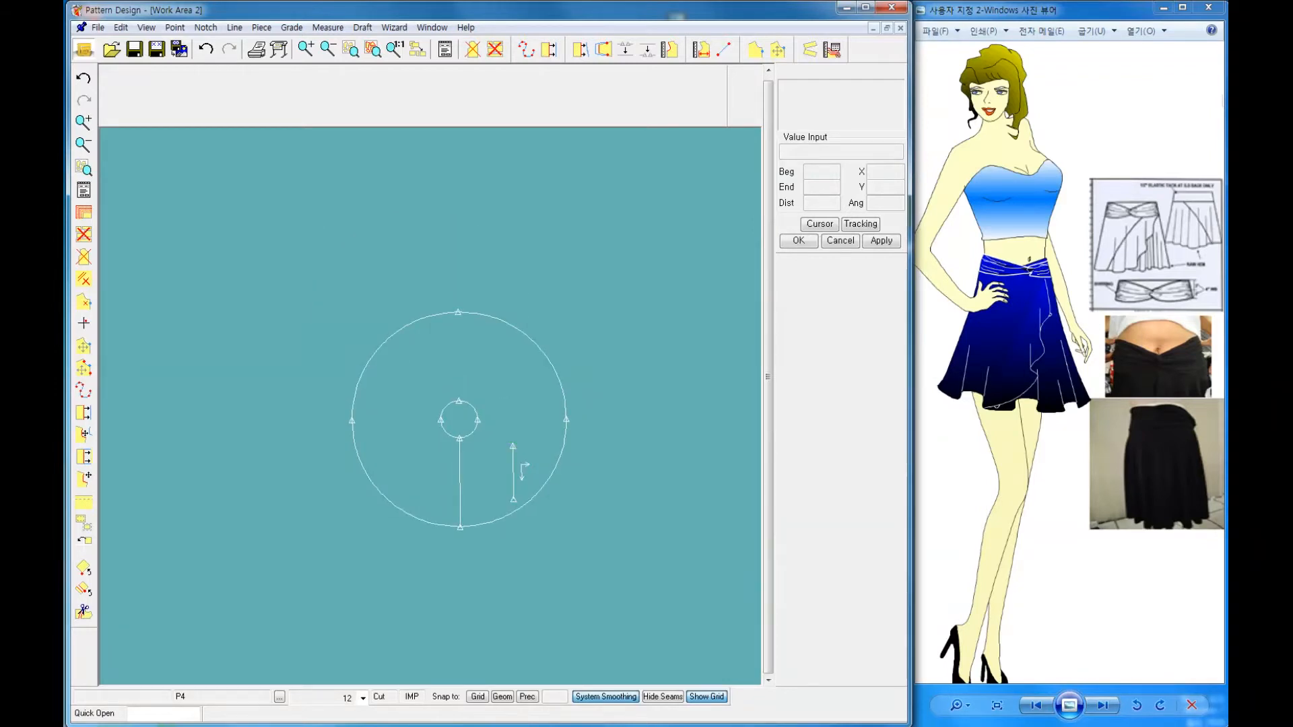
{"action": "key", "text": "alt+Tab"}
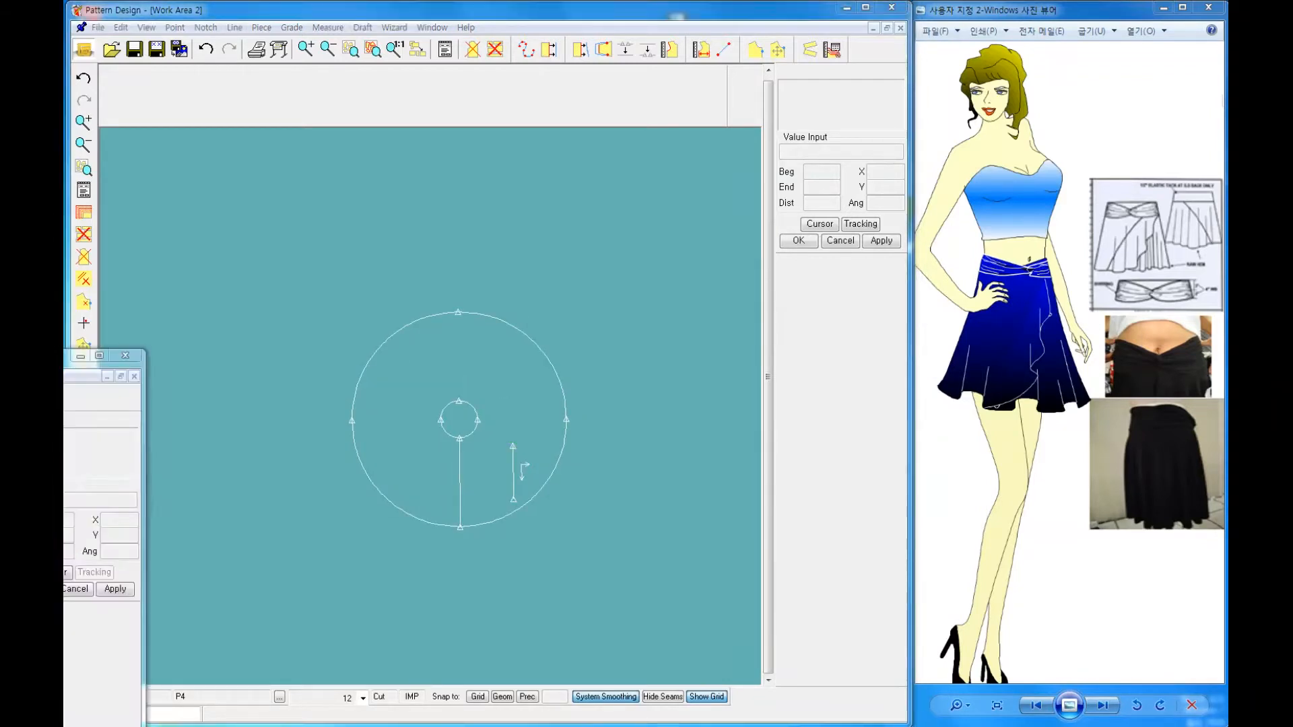
{"action": "left_click", "coordinate": [522, 440]}
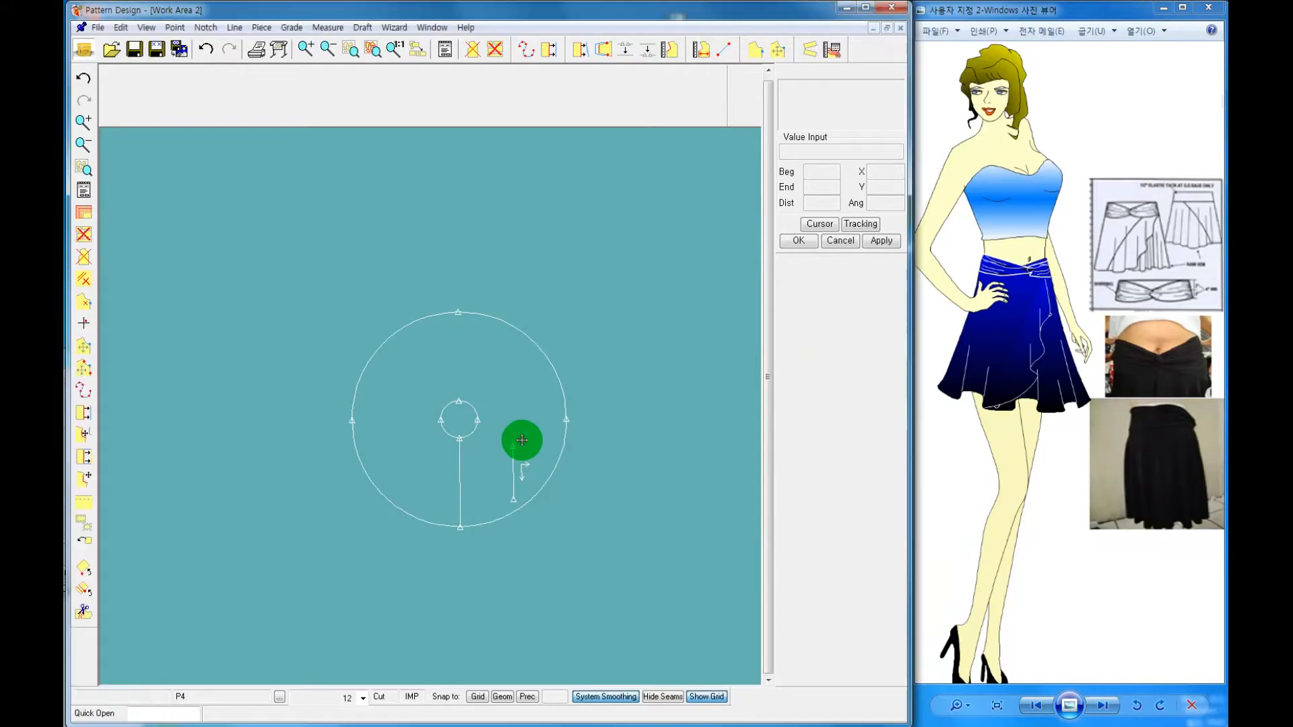
{"action": "left_click", "coordinate": [462, 379]}
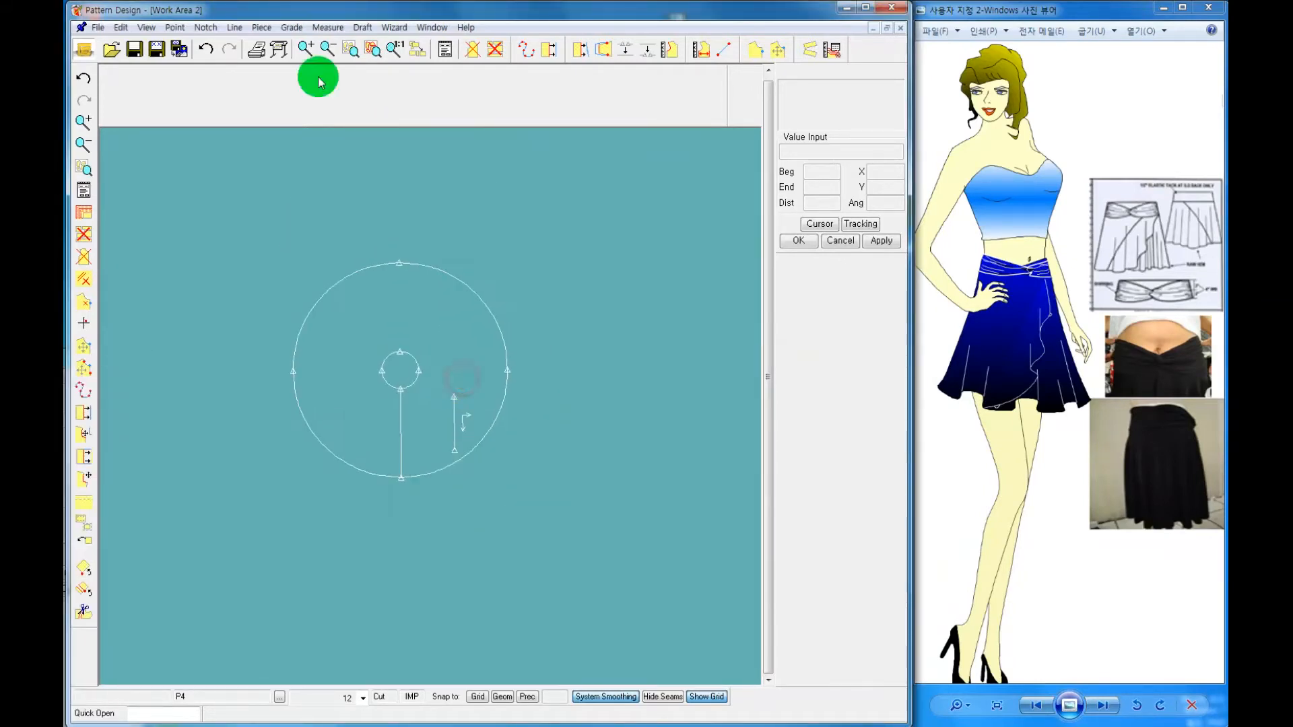
Add a type 1 notch on the lower-left hem arc at a distance of 10 from the slit
{"action": "left_click", "coordinate": [264, 192]}
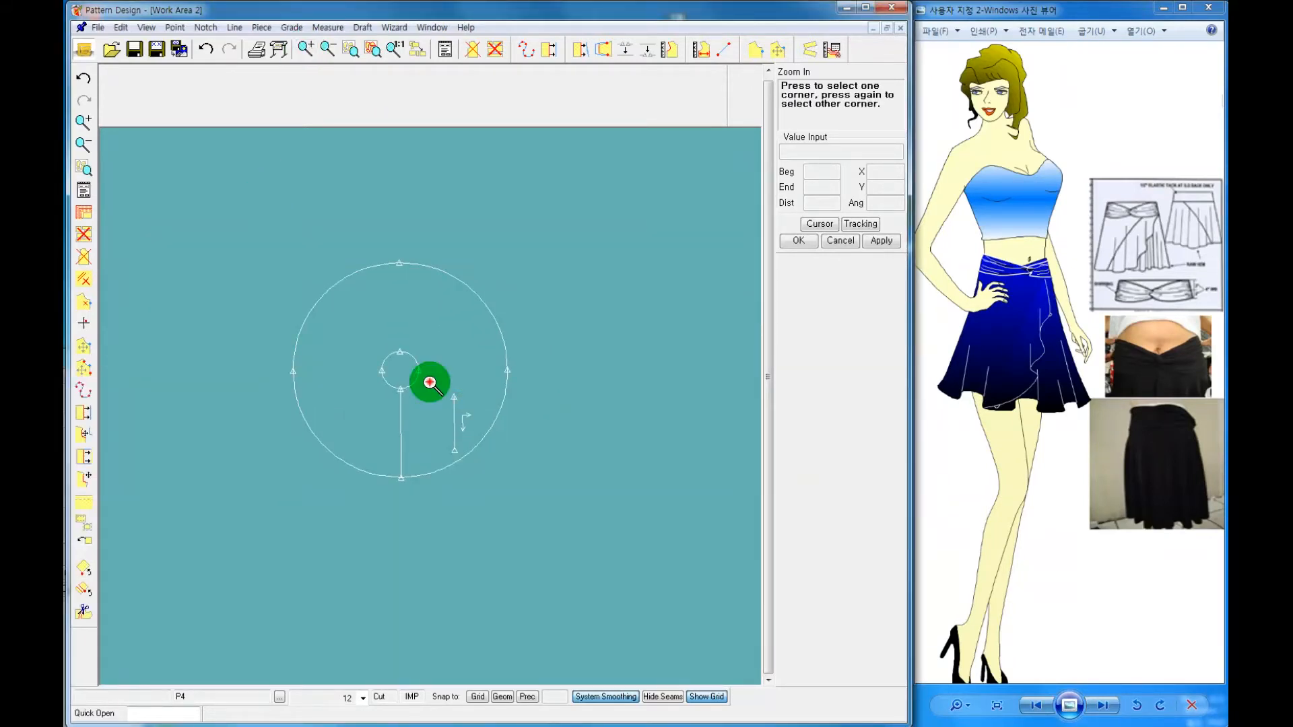
{"action": "left_click", "coordinate": [564, 547]}
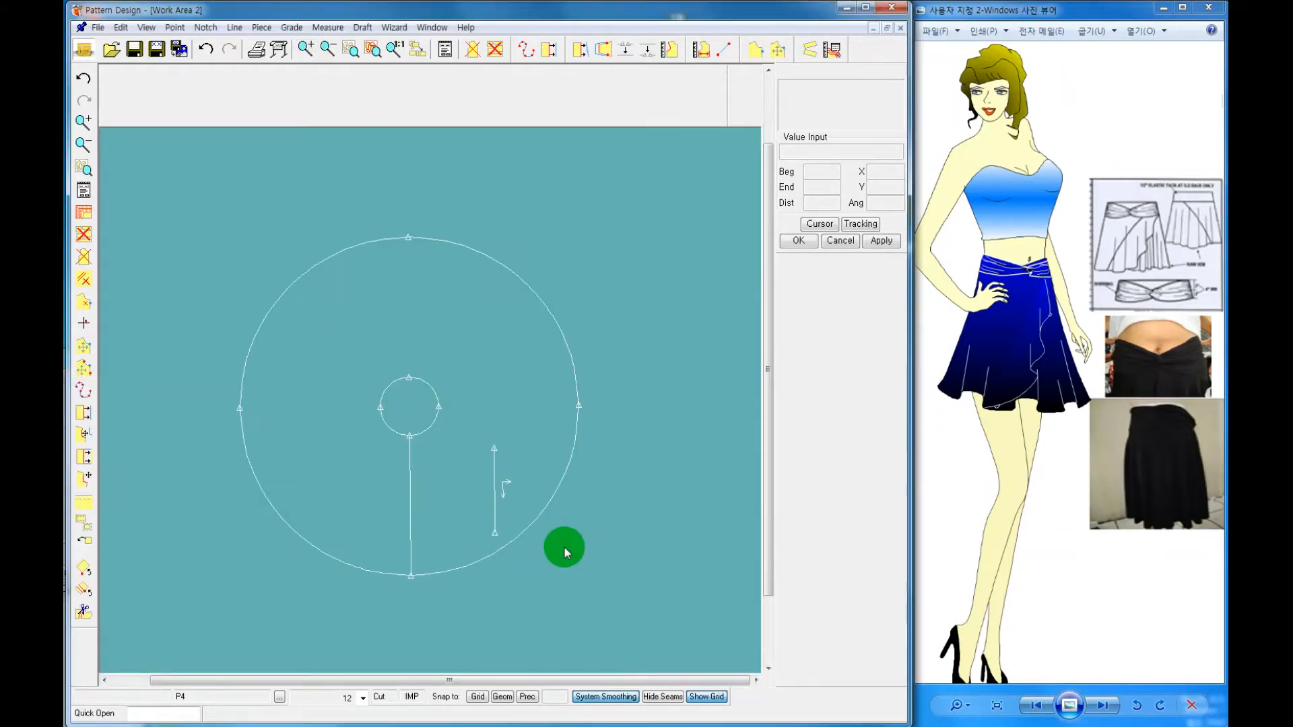
{"action": "left_click", "coordinate": [646, 49]}
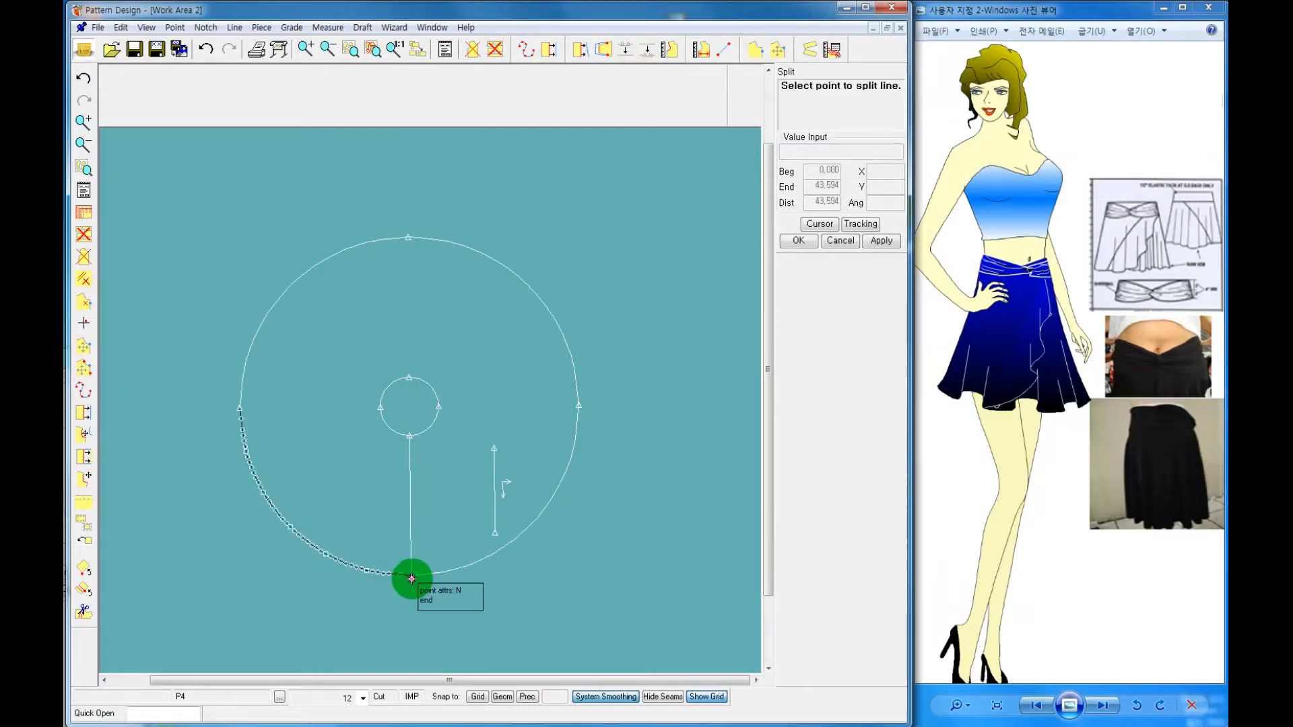
{"action": "left_click", "coordinate": [412, 578]}
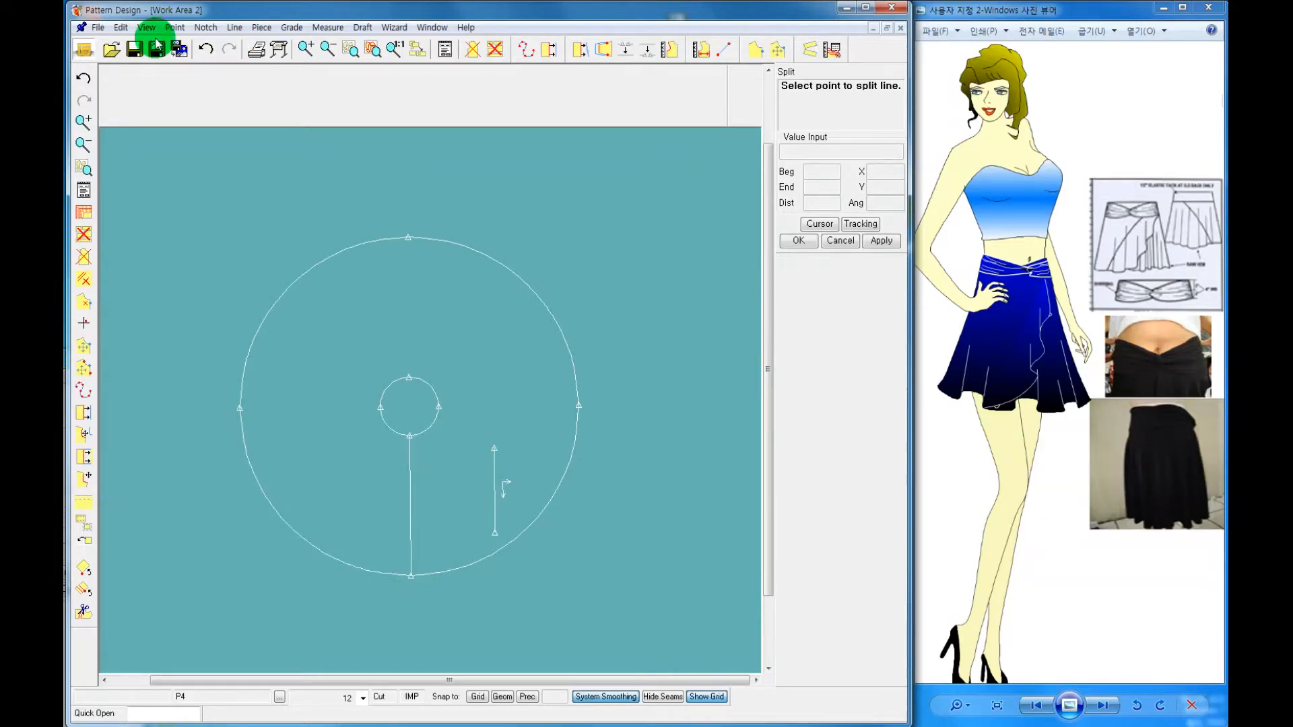
{"action": "left_click", "coordinate": [200, 32]}
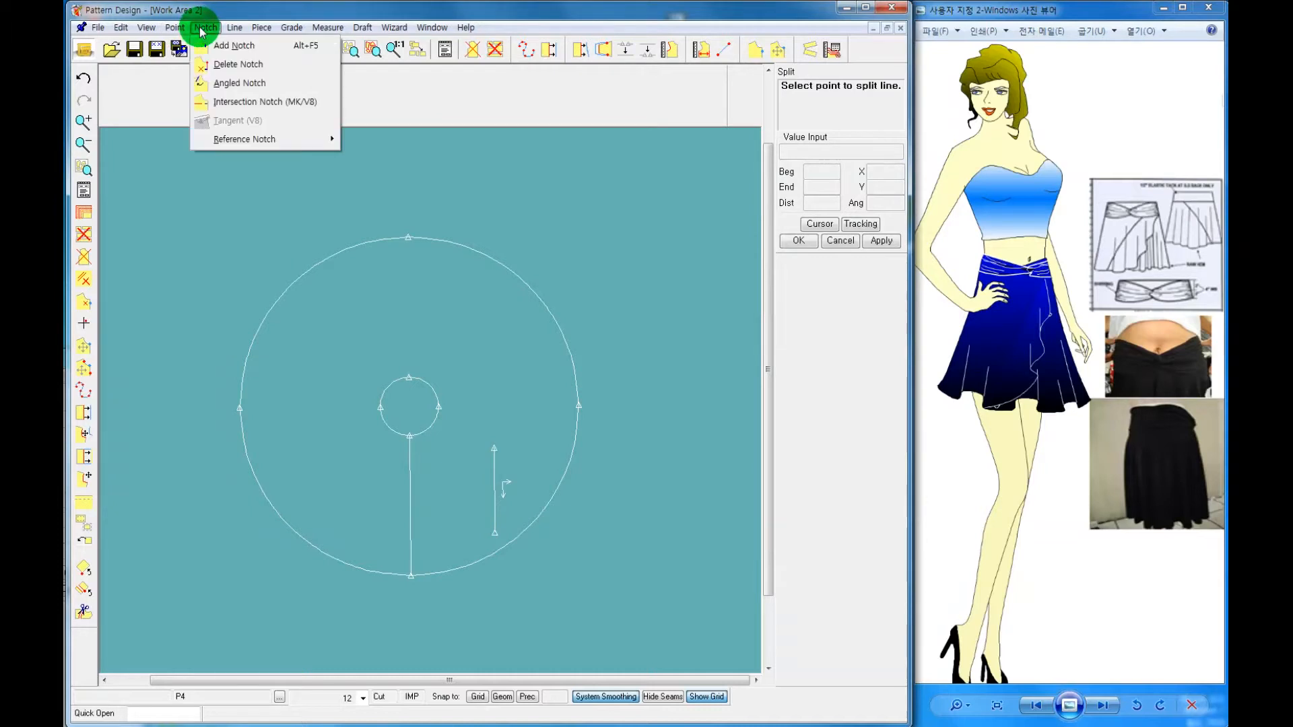
{"action": "left_click", "coordinate": [229, 43]}
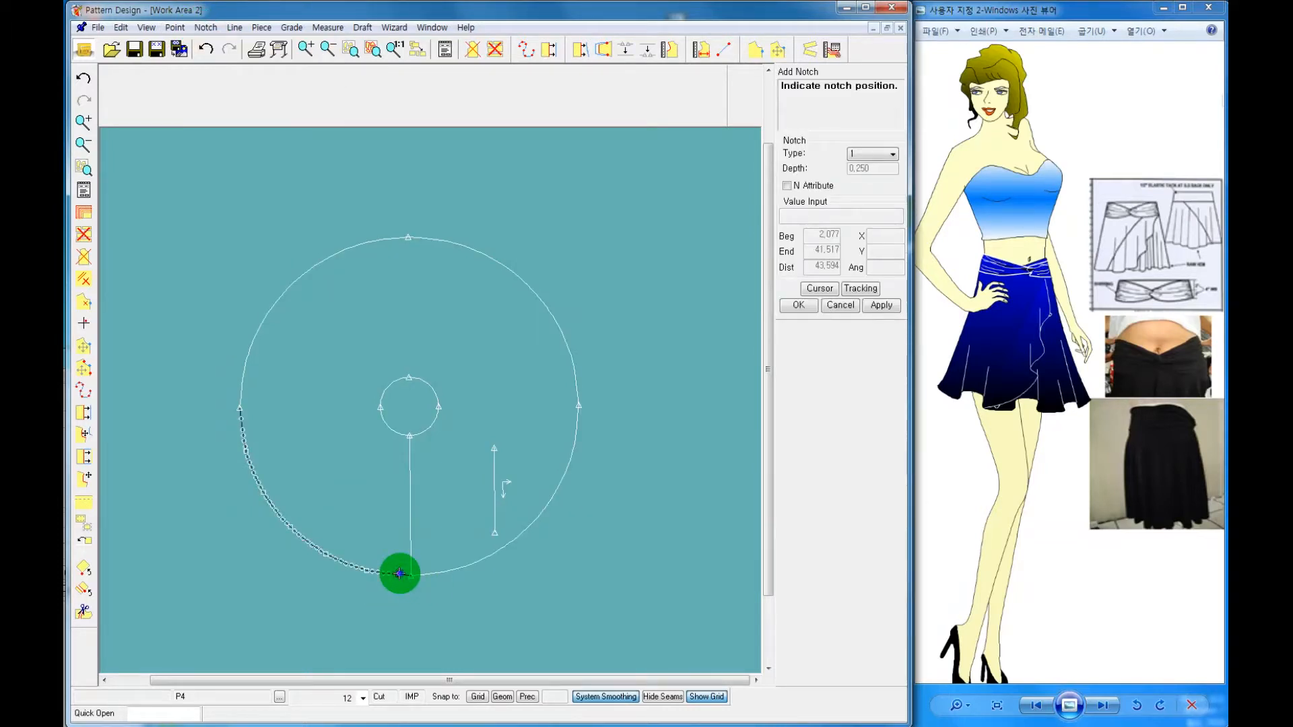
{"action": "left_click", "coordinate": [399, 574]}
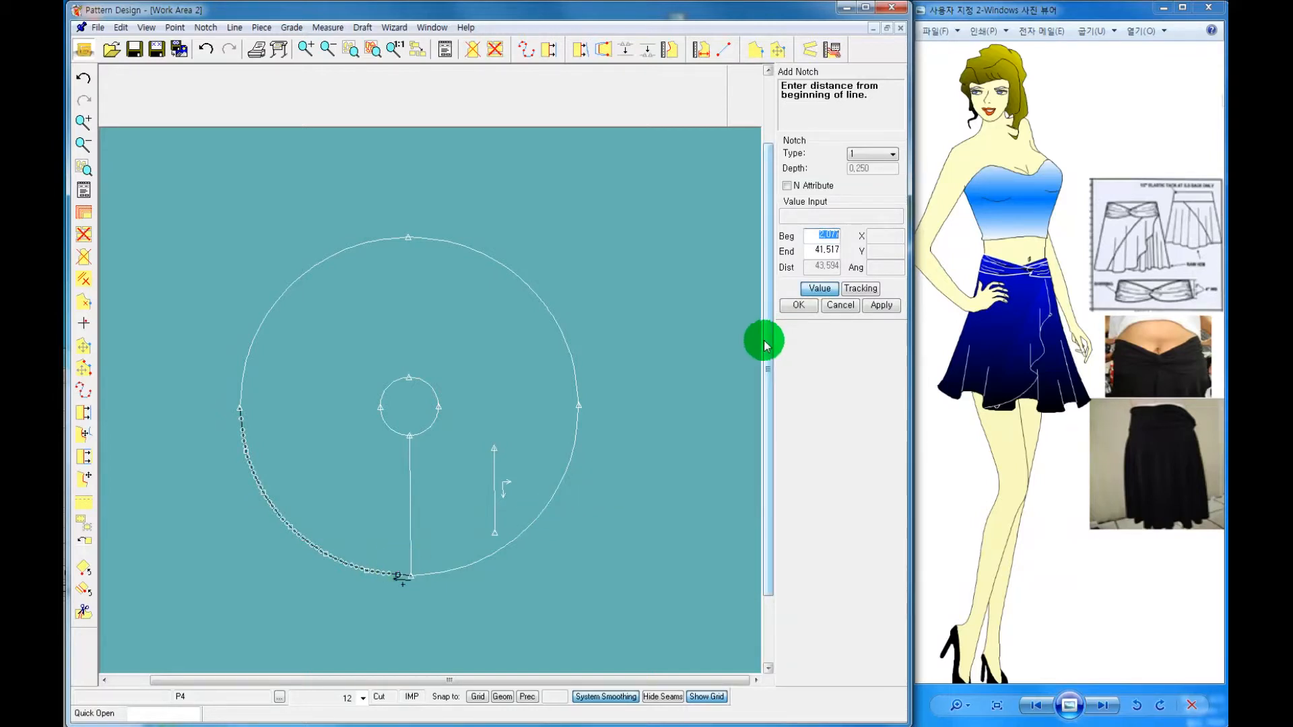
{"action": "double_click", "coordinate": [811, 235]}
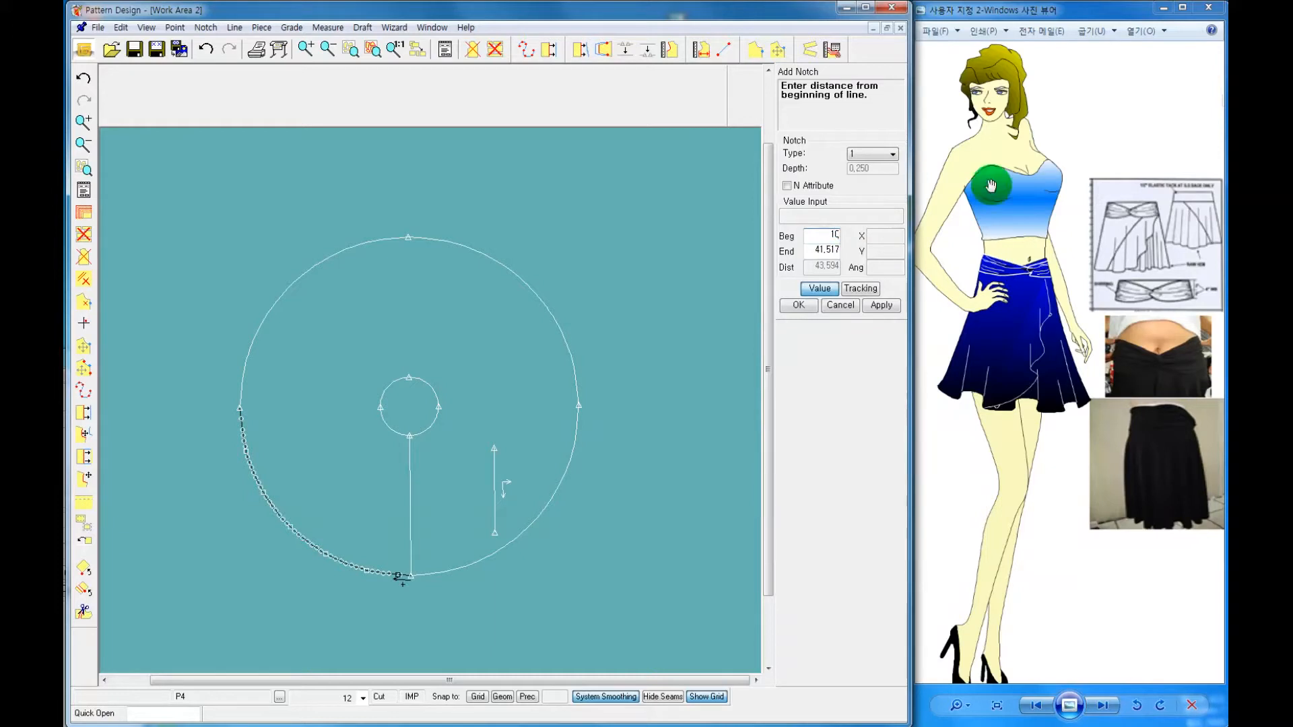
{"action": "left_click", "coordinate": [804, 303]}
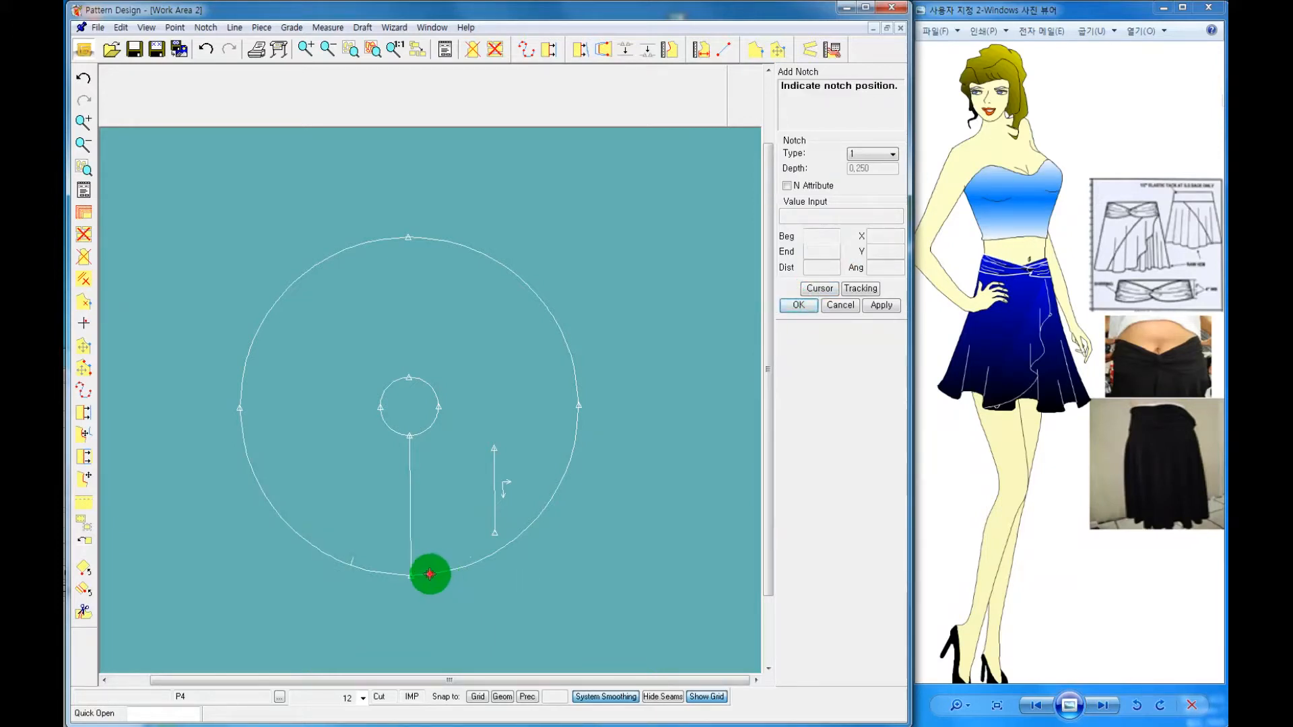
Add a matching type 1 notch on the lower-right hem arc at a distance of 10 from the slit
{"action": "left_click", "coordinate": [429, 573]}
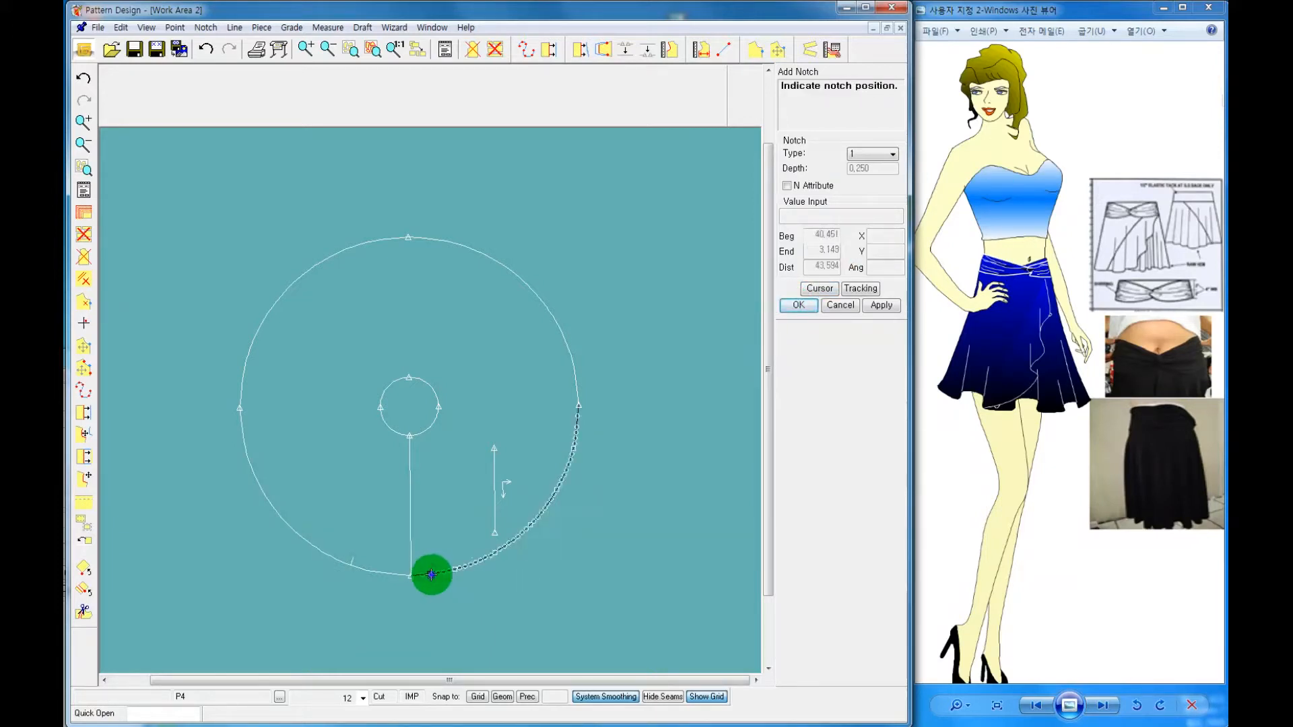
{"action": "left_click", "coordinate": [815, 251]}
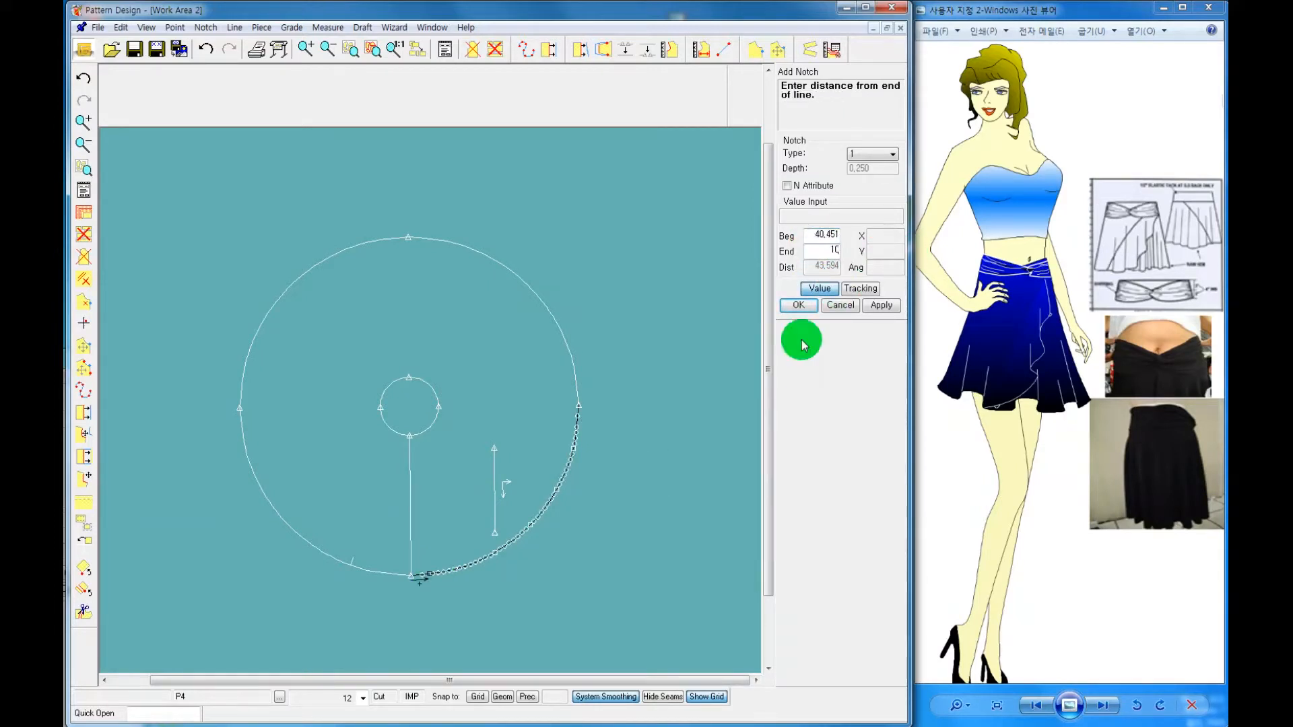
{"action": "left_click", "coordinate": [792, 305]}
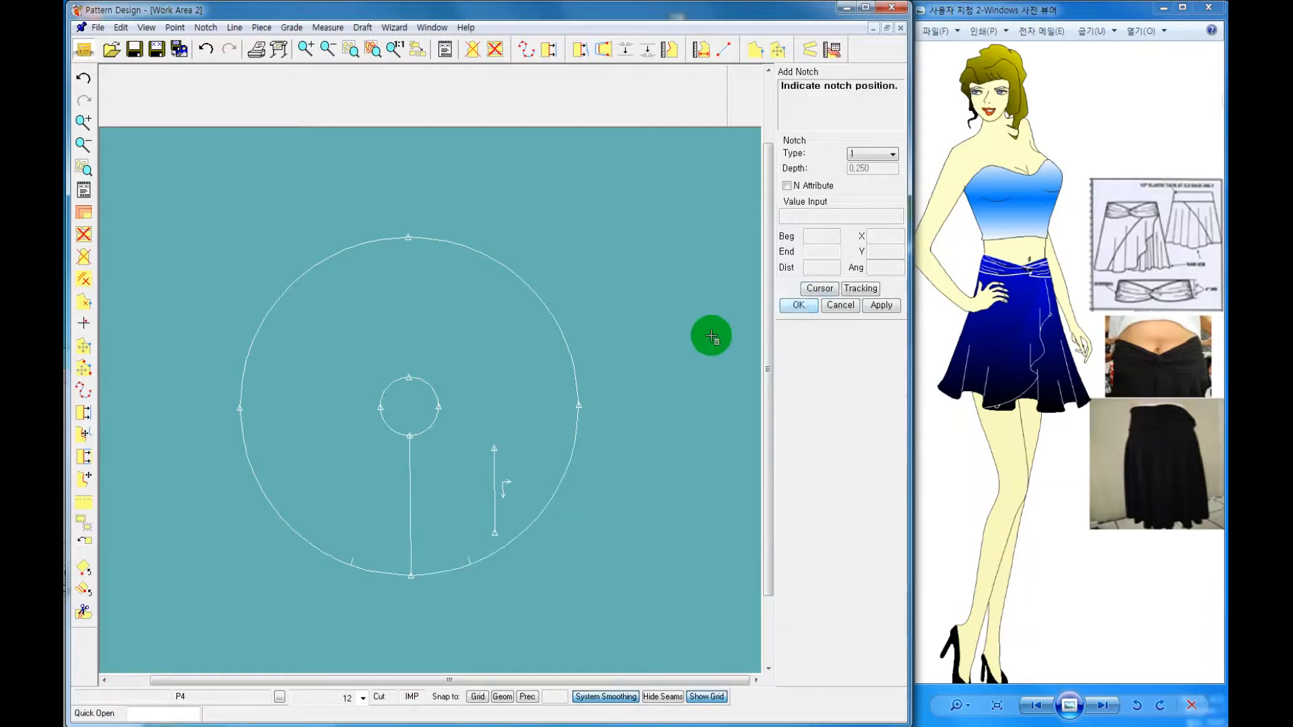
{"action": "right_click", "coordinate": [702, 335]}
{"action": "left_click", "coordinate": [698, 337]}
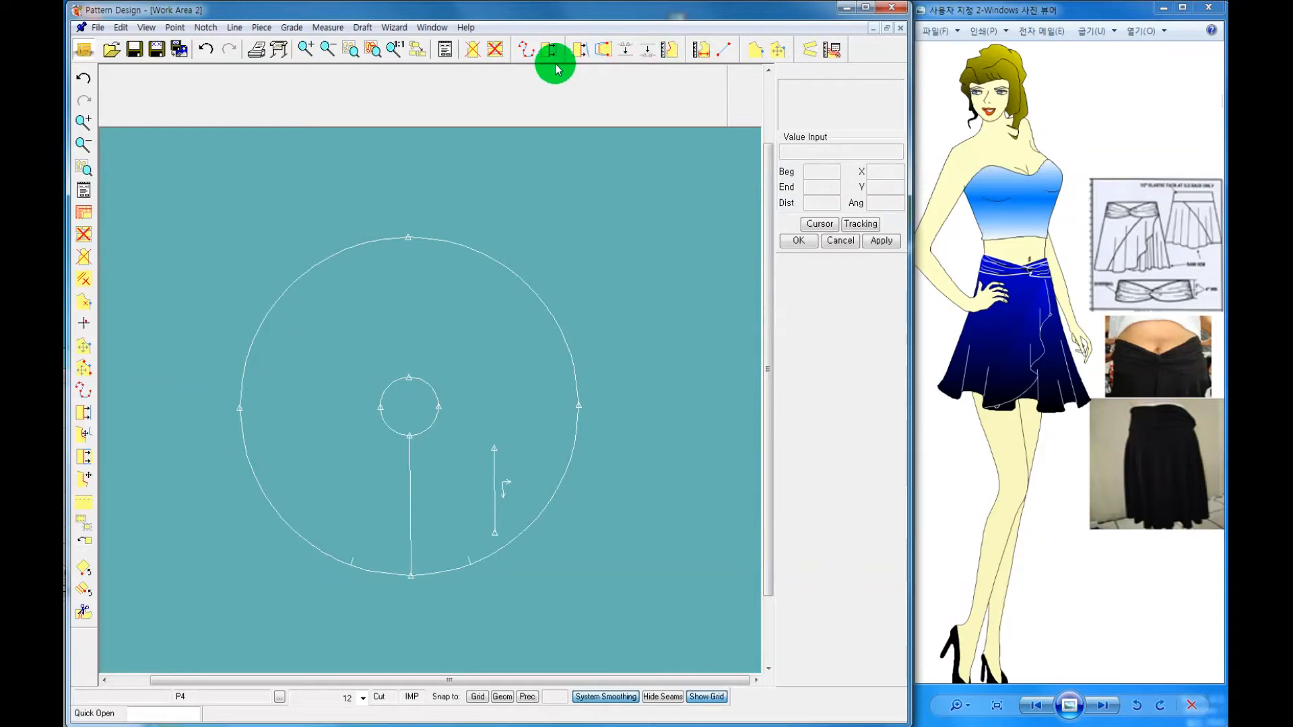
Draw a curved digitized line from the left point of the waist circle down to the left hem notch
{"action": "left_click", "coordinate": [526, 49]}
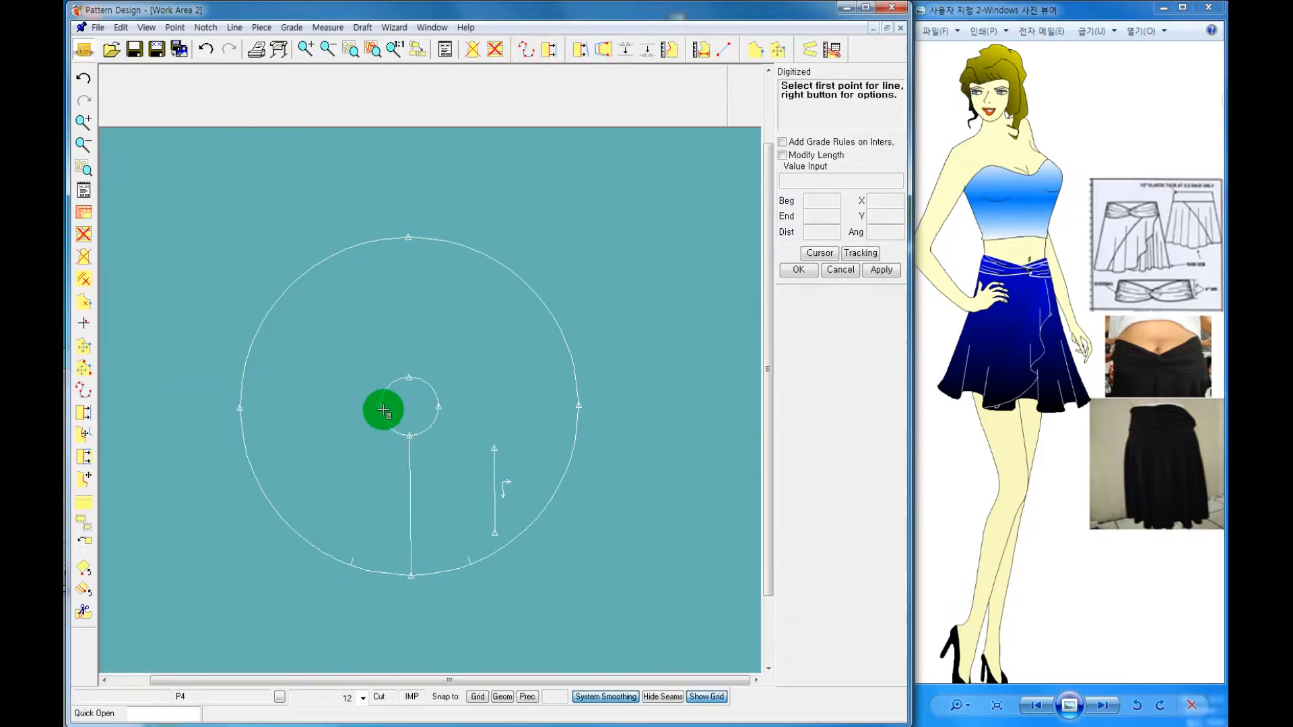
{"action": "left_click", "coordinate": [381, 408]}
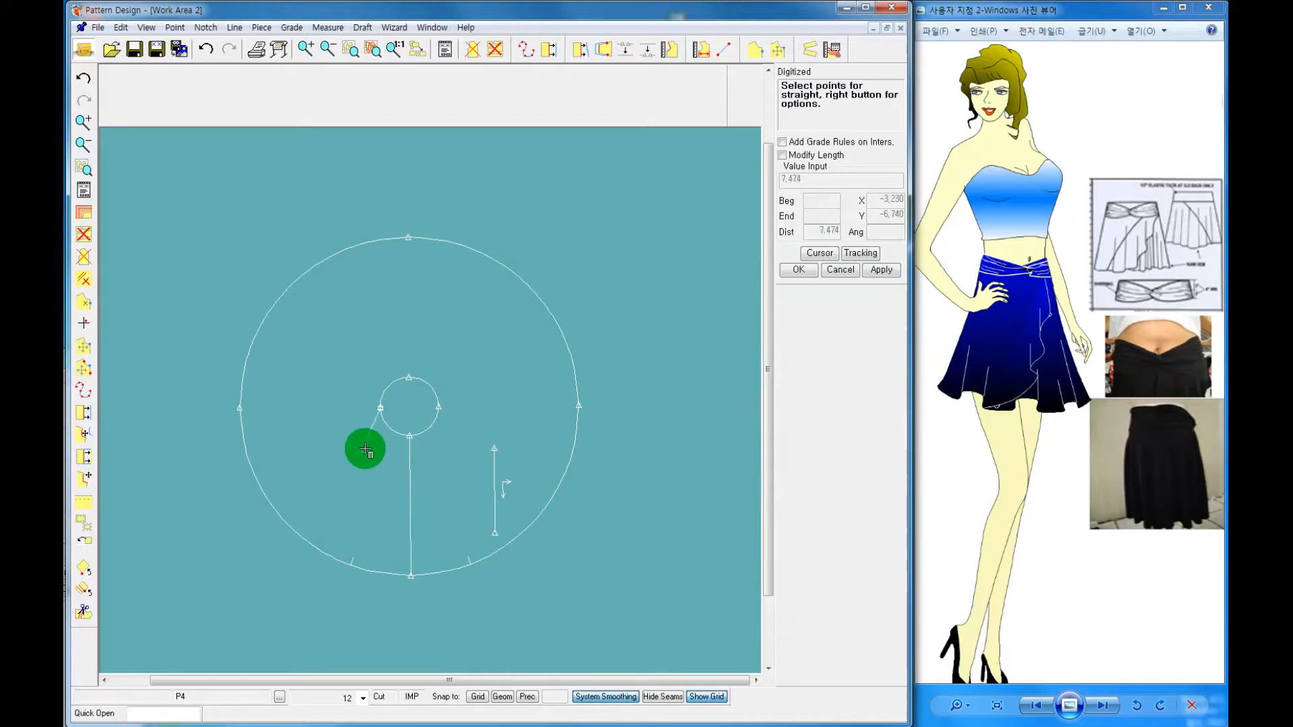
{"action": "right_click", "coordinate": [365, 449]}
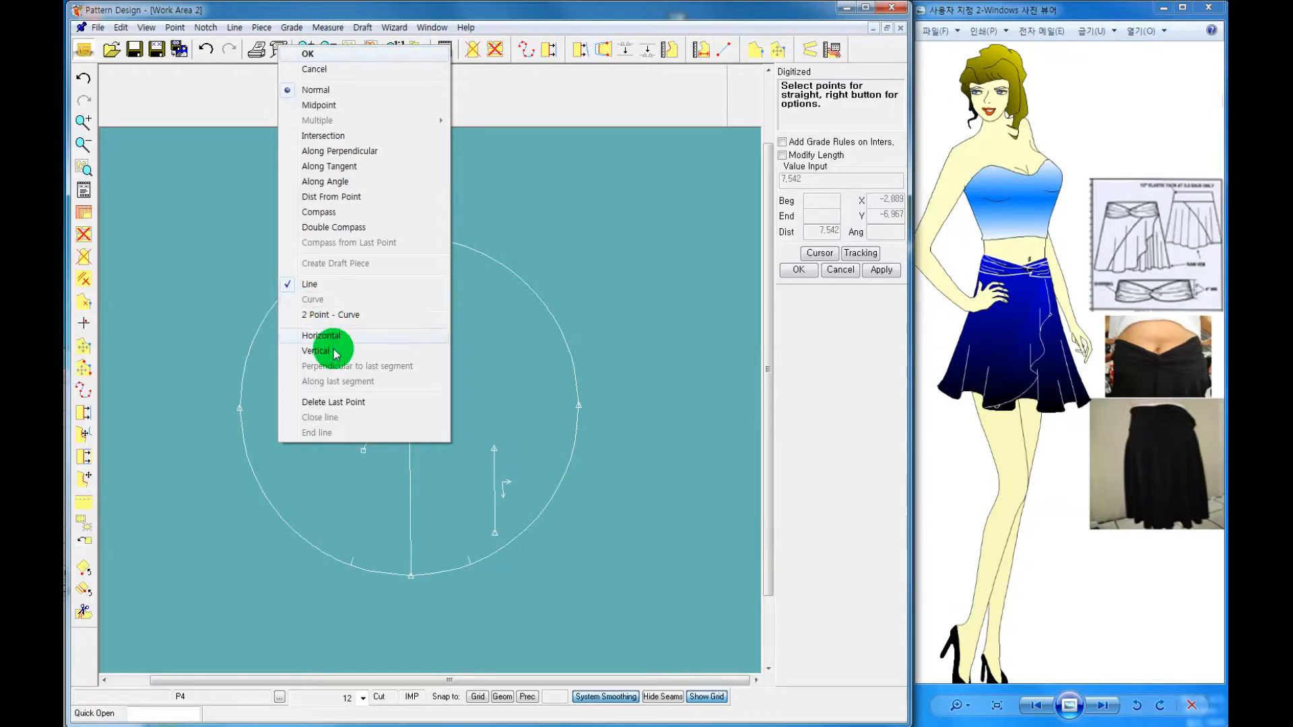
{"action": "left_click", "coordinate": [320, 290]}
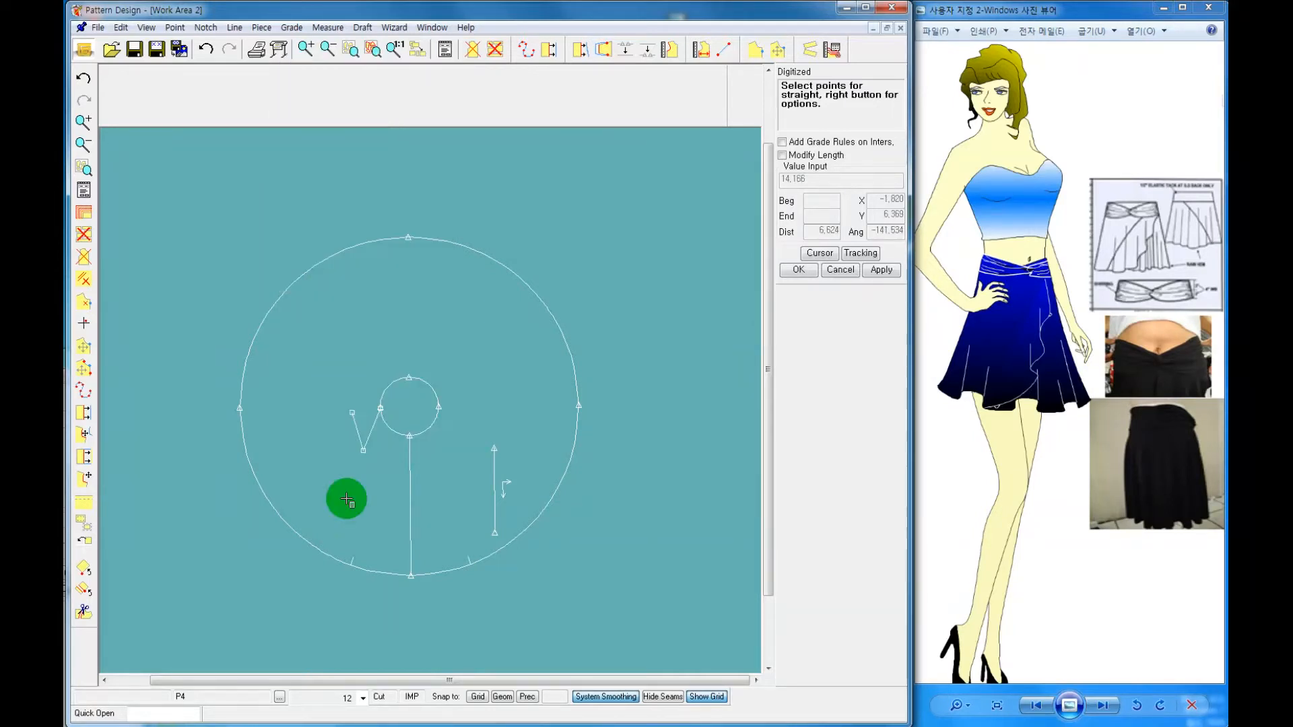
{"action": "right_click", "coordinate": [353, 483]}
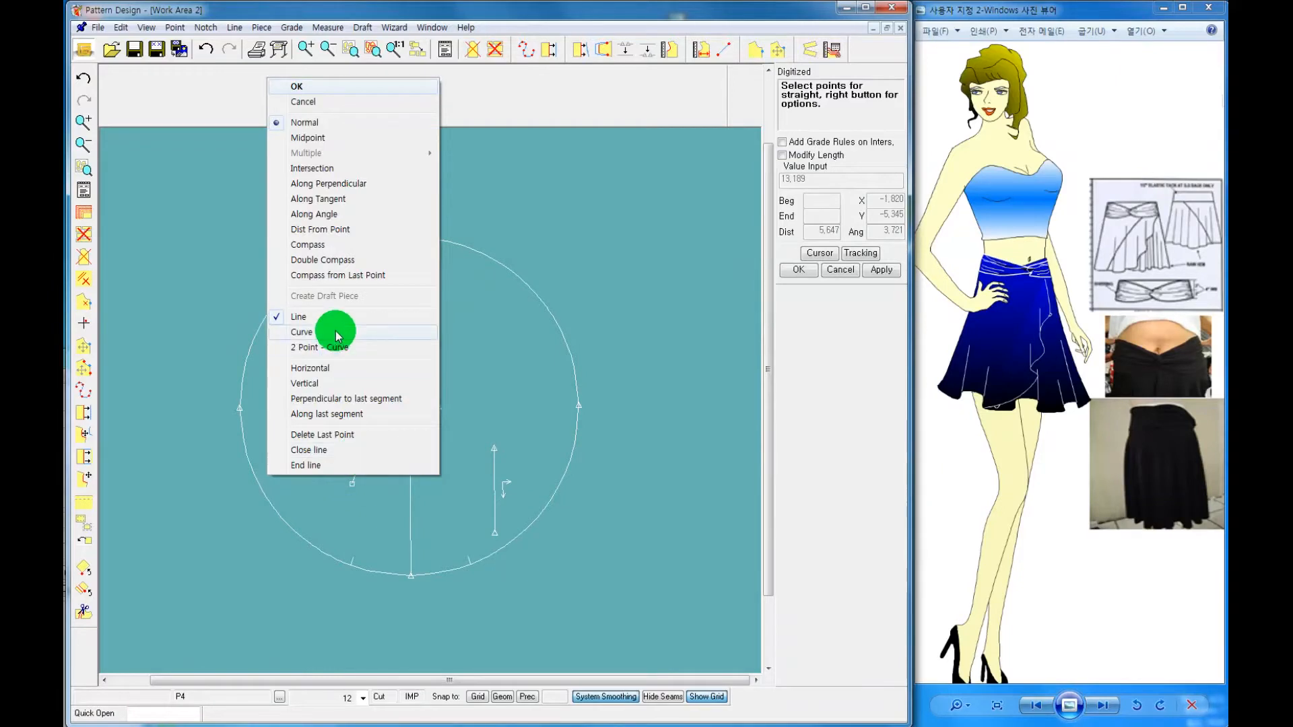
{"action": "left_click", "coordinate": [312, 332]}
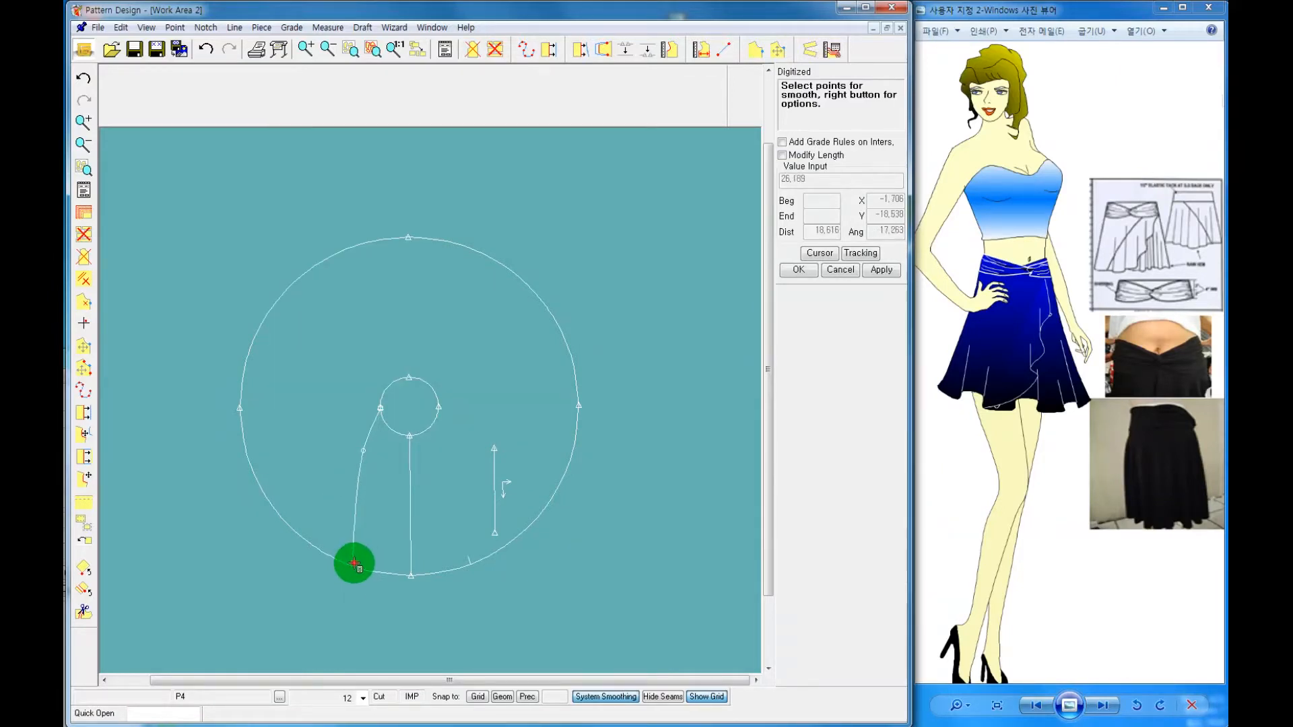
{"action": "right_click", "coordinate": [341, 394]}
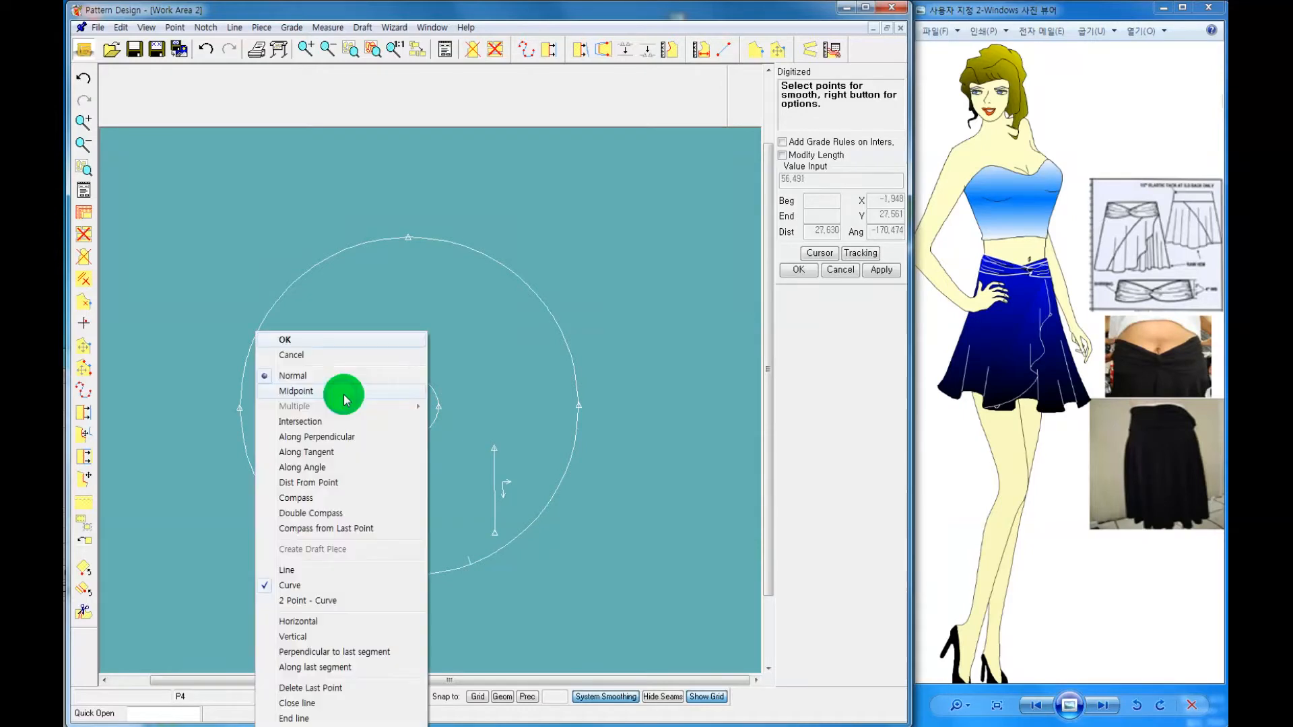
{"action": "left_click", "coordinate": [314, 342]}
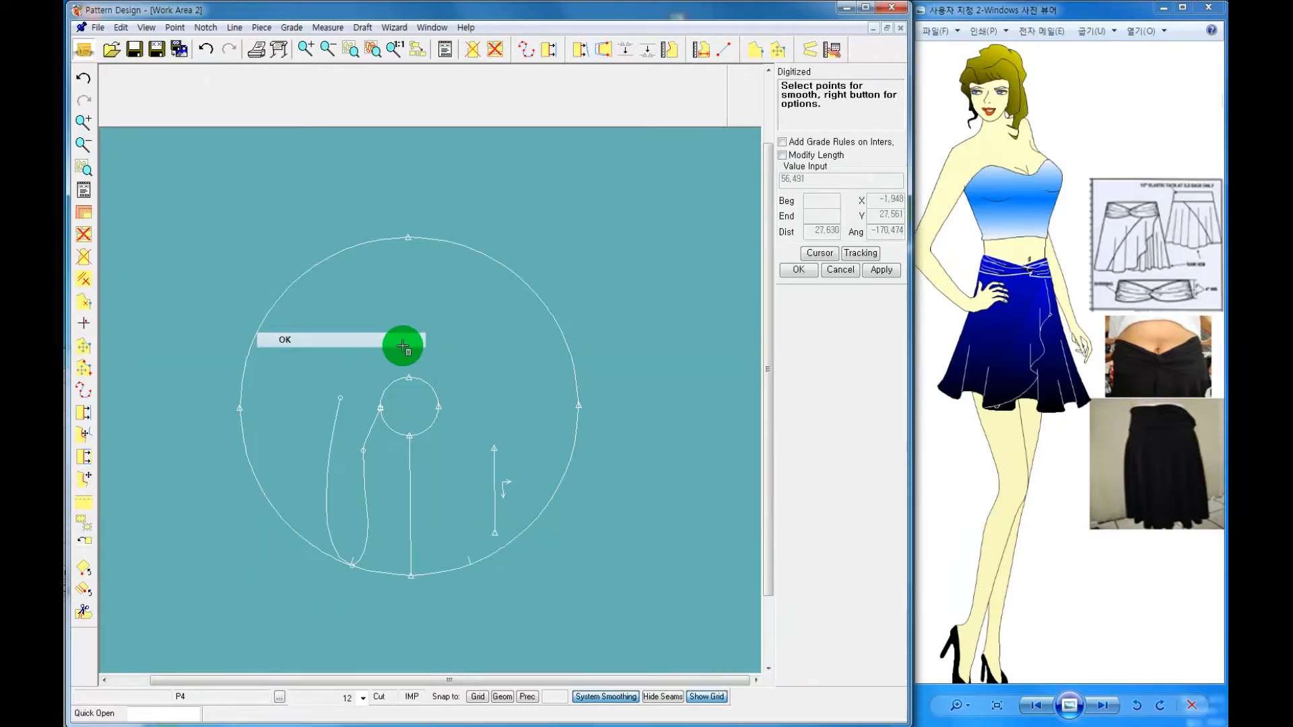
Draw a curved digitized line from the right point of the waist circle down to the right hem notch, then shift the piece slightly
{"action": "left_click", "coordinate": [531, 54]}
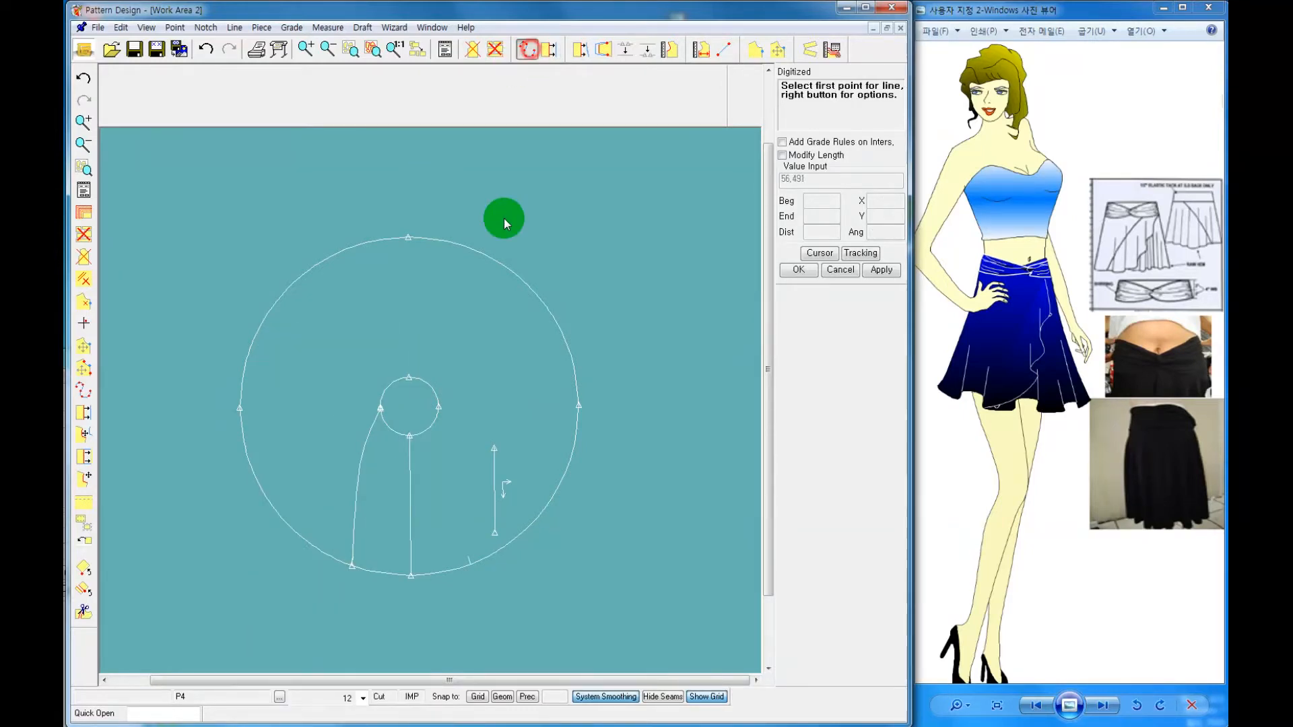
{"action": "left_click", "coordinate": [442, 408]}
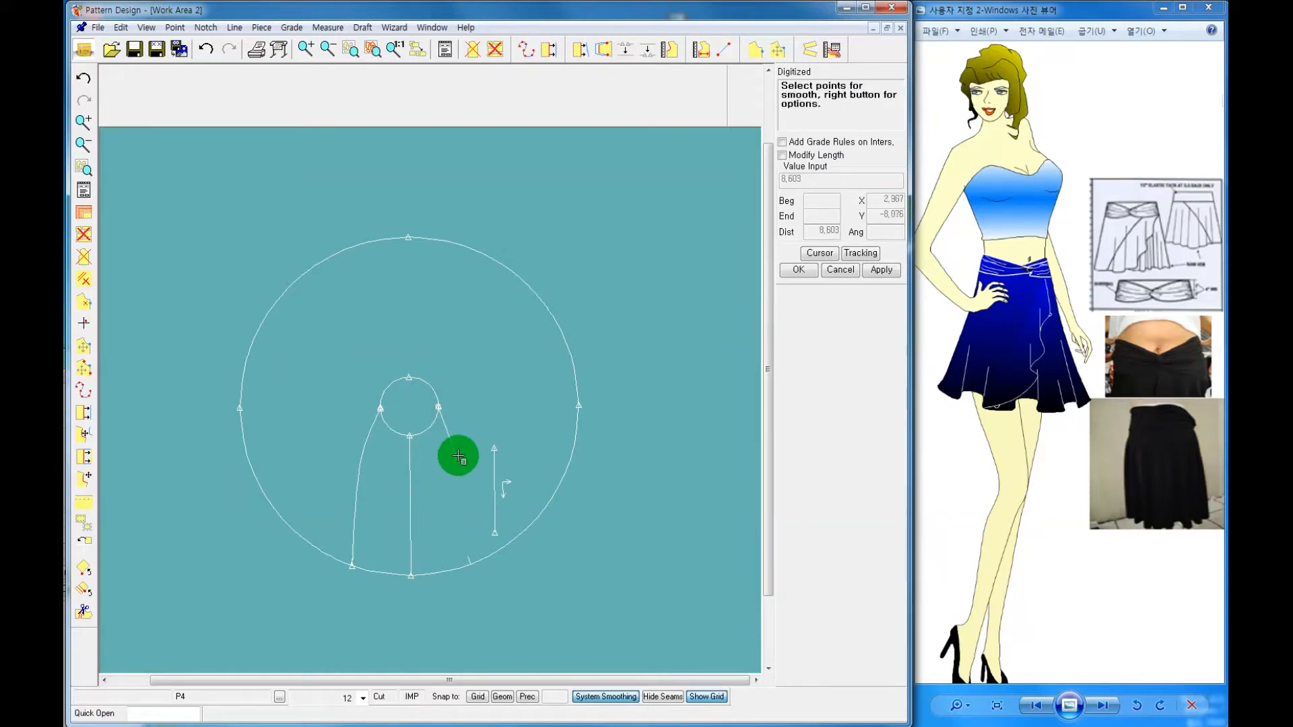
{"action": "left_click", "coordinate": [458, 458]}
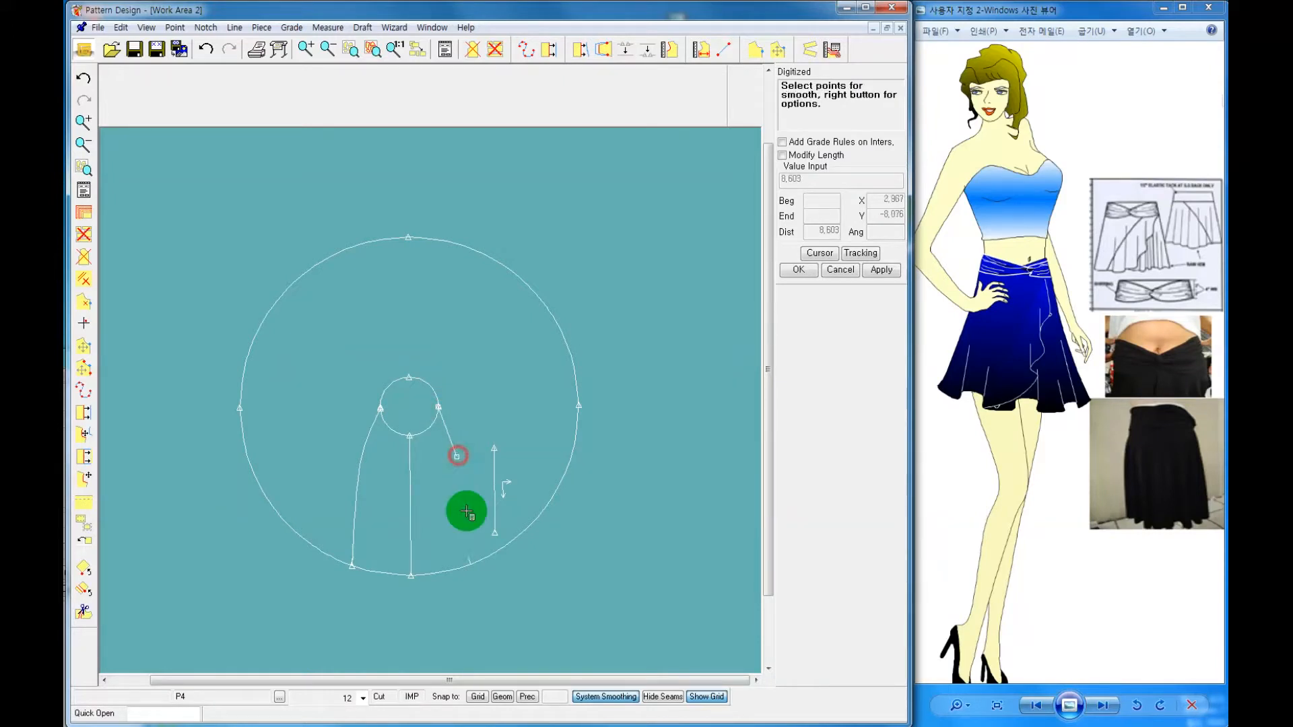
{"action": "left_click", "coordinate": [470, 563]}
{"action": "right_click", "coordinate": [473, 363]}
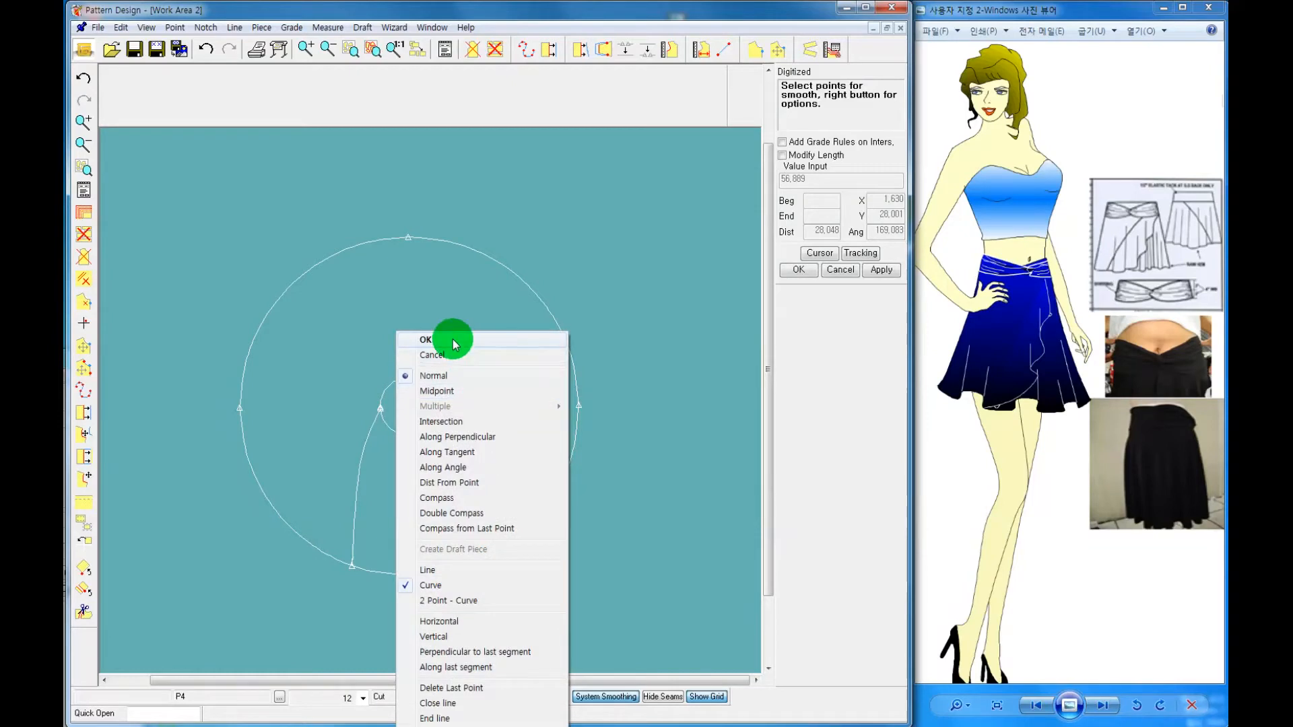
{"action": "left_click", "coordinate": [452, 341]}
{"action": "right_click", "coordinate": [493, 337]}
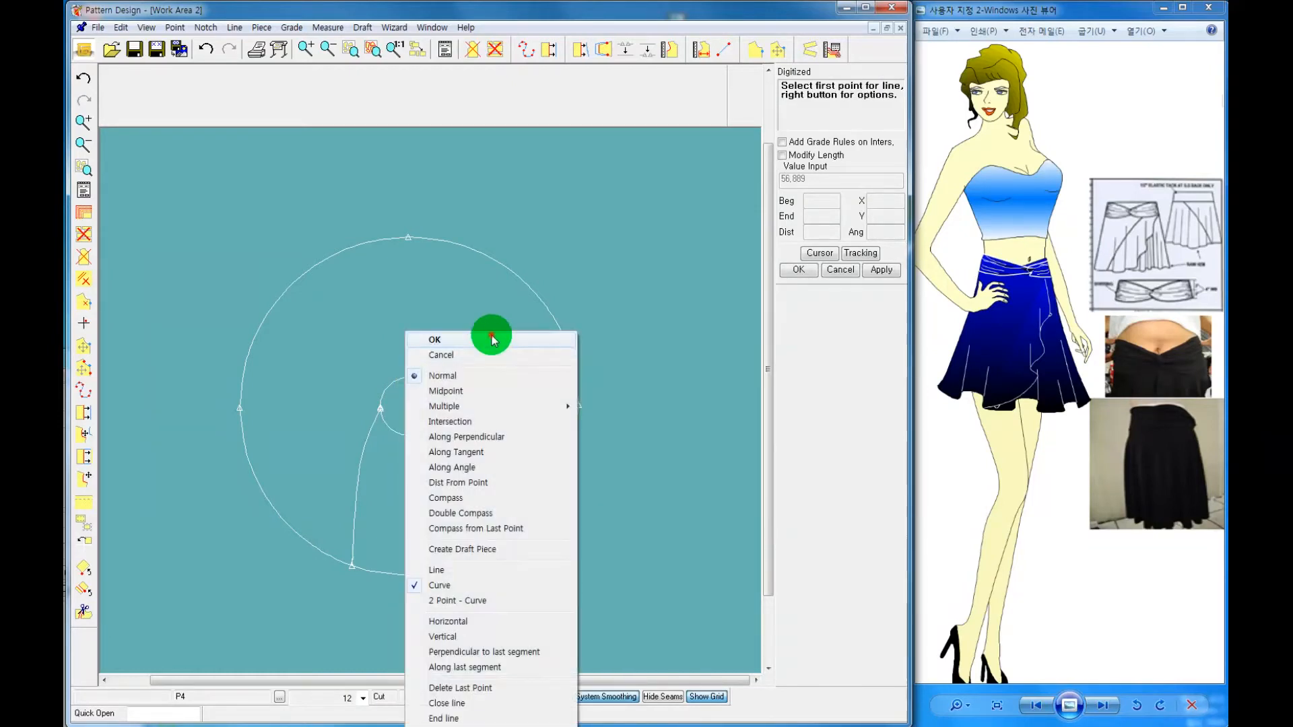
{"action": "left_click", "coordinate": [493, 339]}
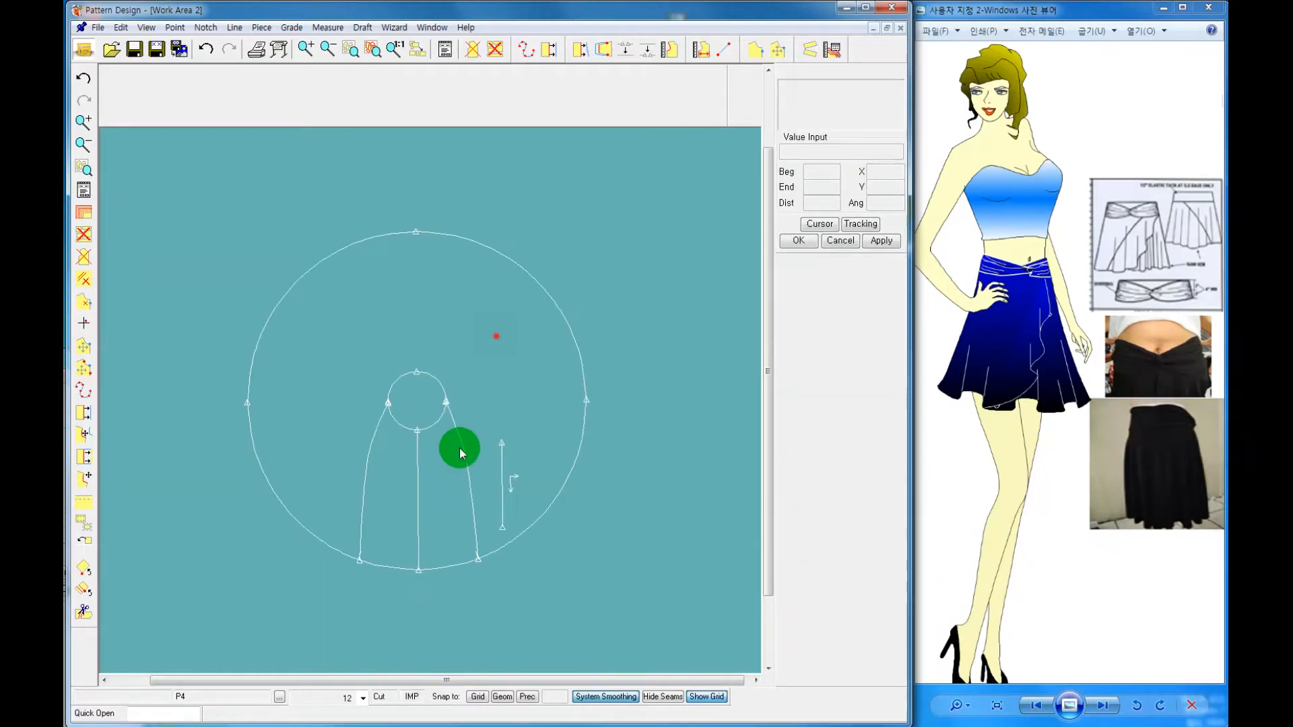
{"action": "left_click_drag", "start_coordinate": [458, 451], "coordinate": [460, 437]}
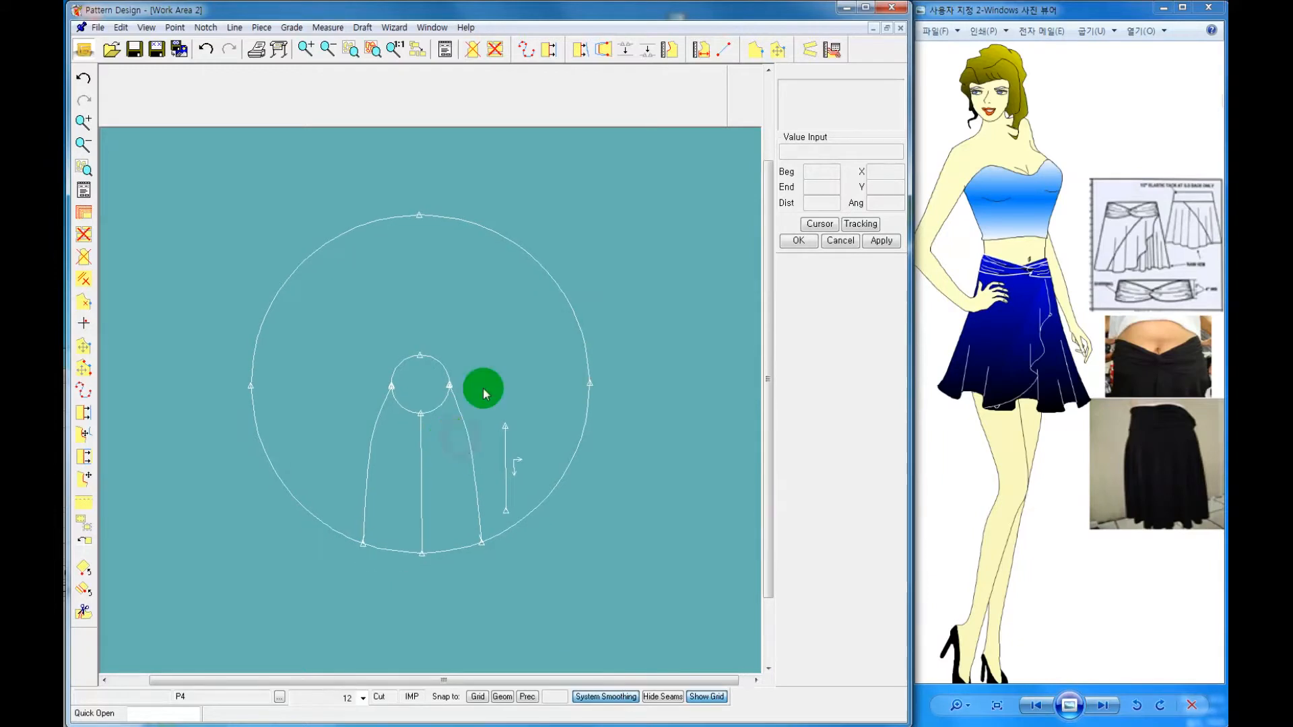
{"action": "left_click", "coordinate": [577, 51]}
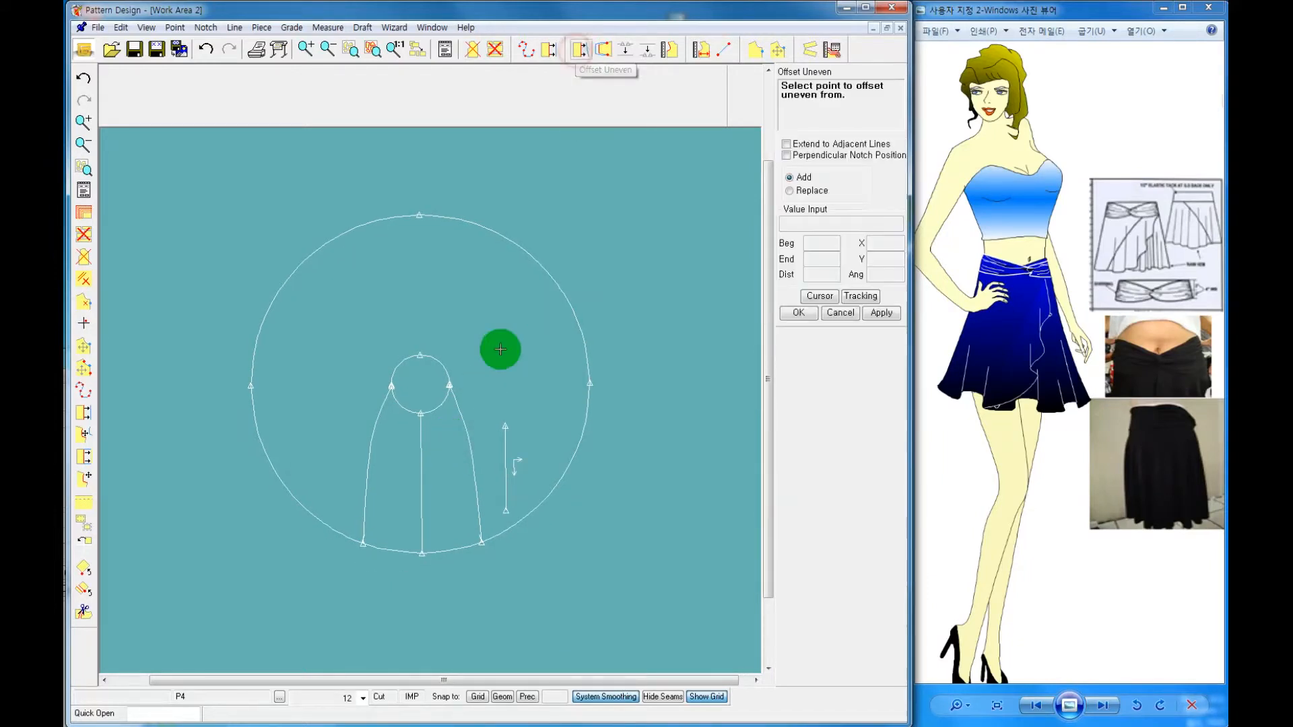
{"action": "left_click", "coordinate": [471, 438]}
{"action": "left_click", "coordinate": [471, 442]}
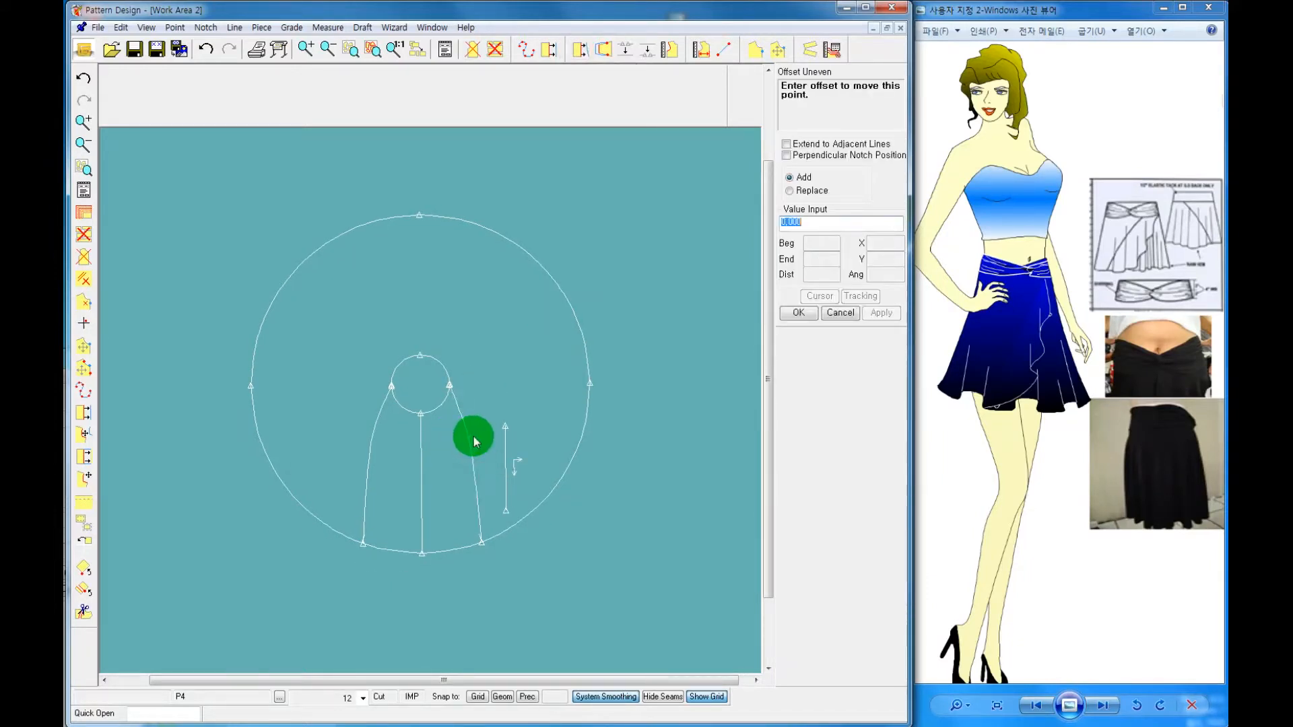
{"action": "left_click", "coordinate": [797, 312]}
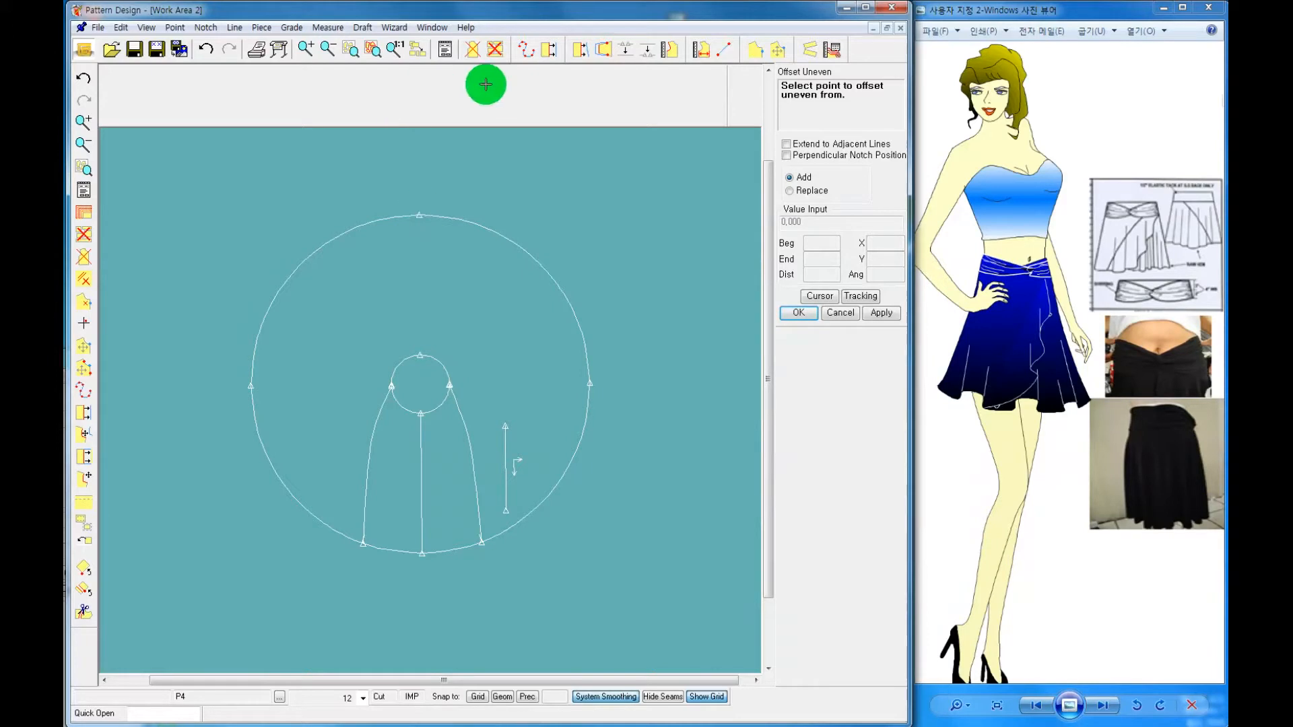
Digitize a curve from the waist circle's upper-right arc, sweeping out to the lower-right hem and ending on the right opening line just above the hem
{"action": "left_click", "coordinate": [527, 53]}
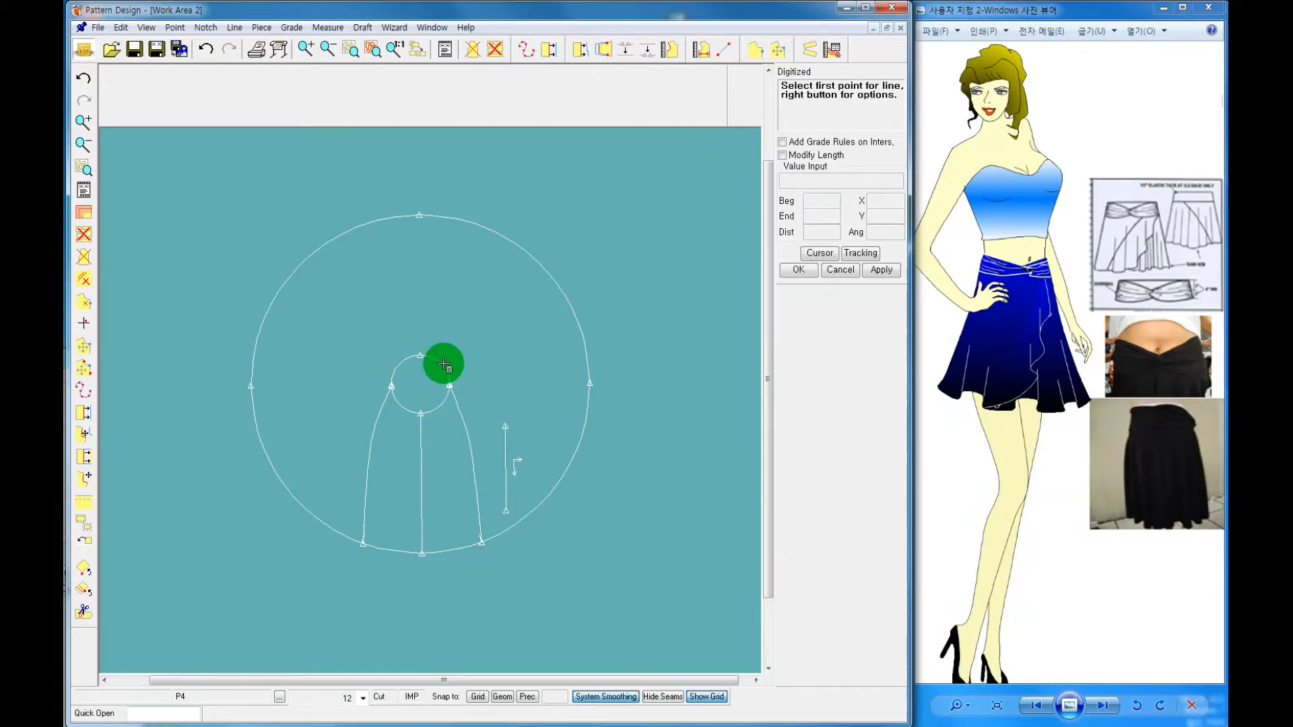
{"action": "left_click", "coordinate": [442, 364]}
{"action": "left_click", "coordinate": [481, 372]}
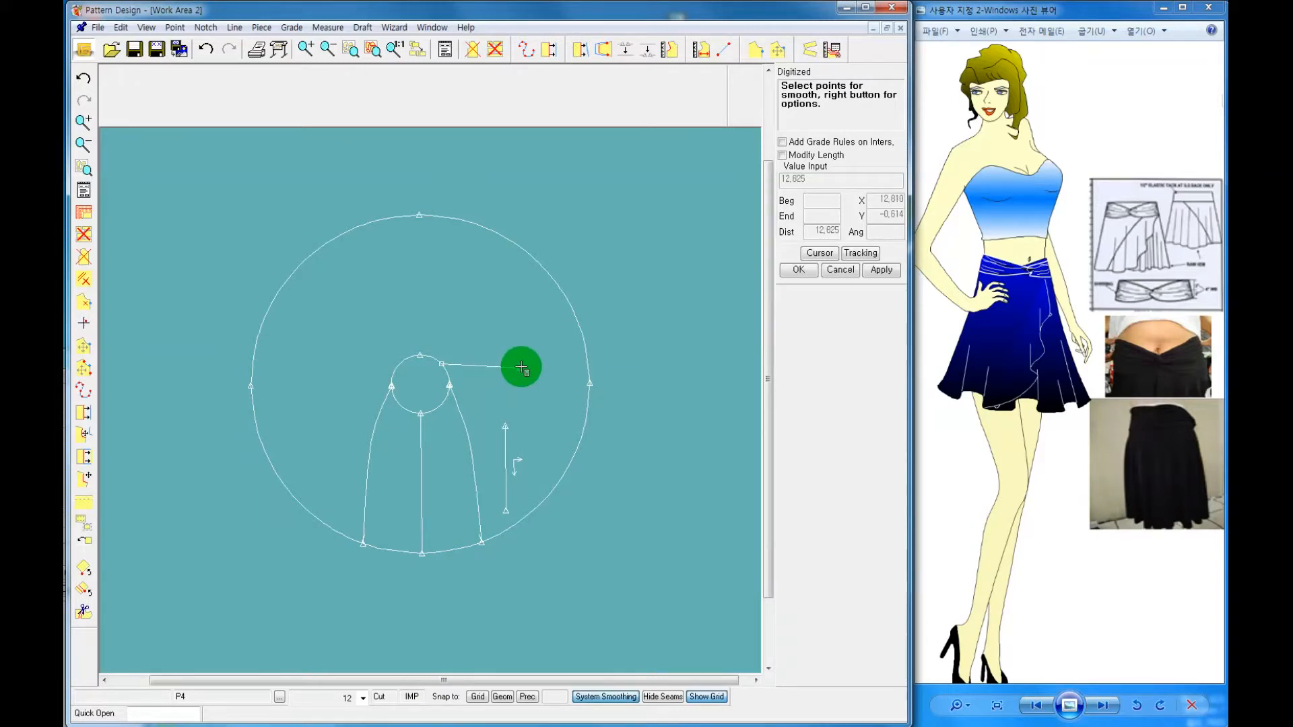
{"action": "left_click", "coordinate": [520, 368]}
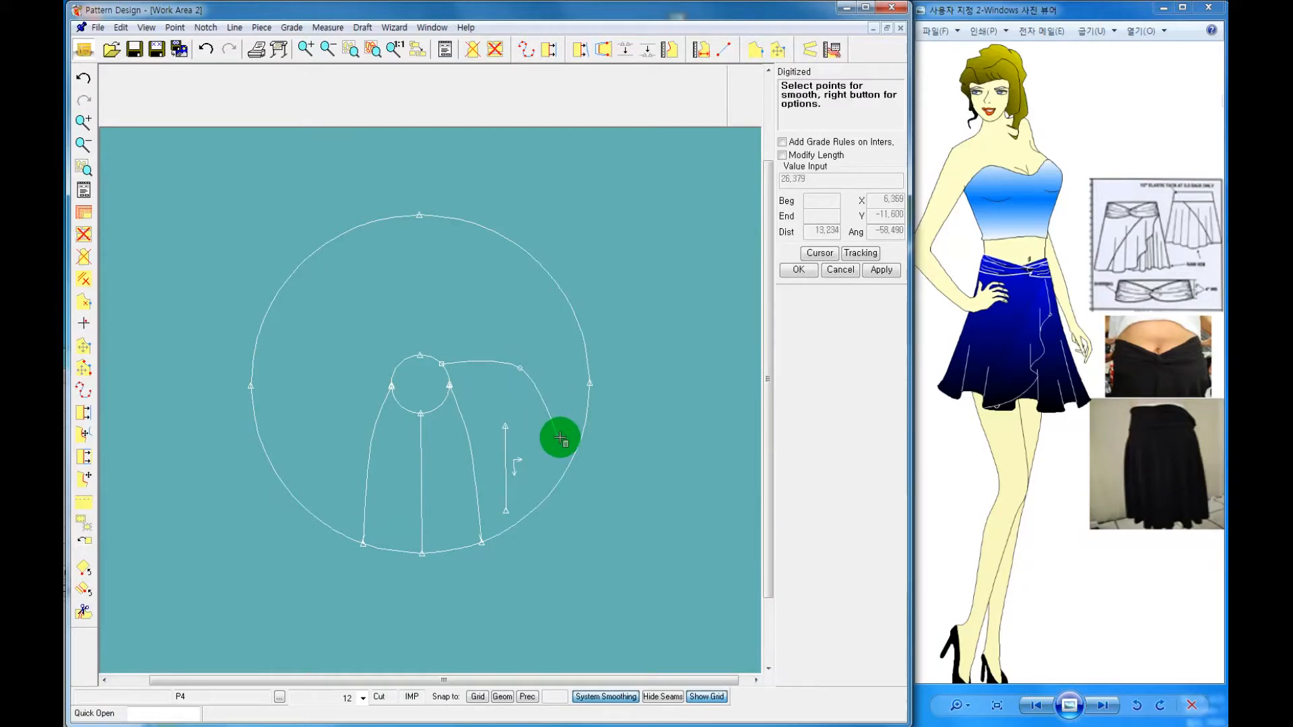
{"action": "left_click", "coordinate": [559, 439]}
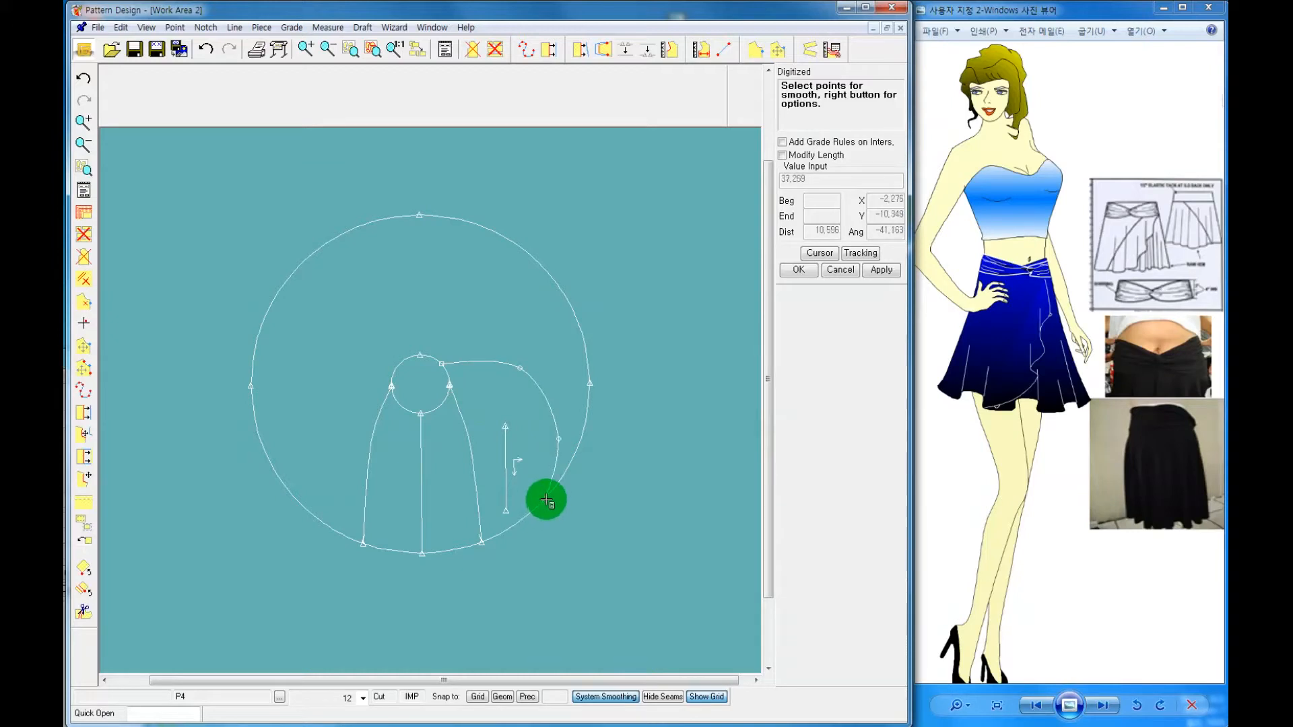
{"action": "left_click", "coordinate": [543, 501]}
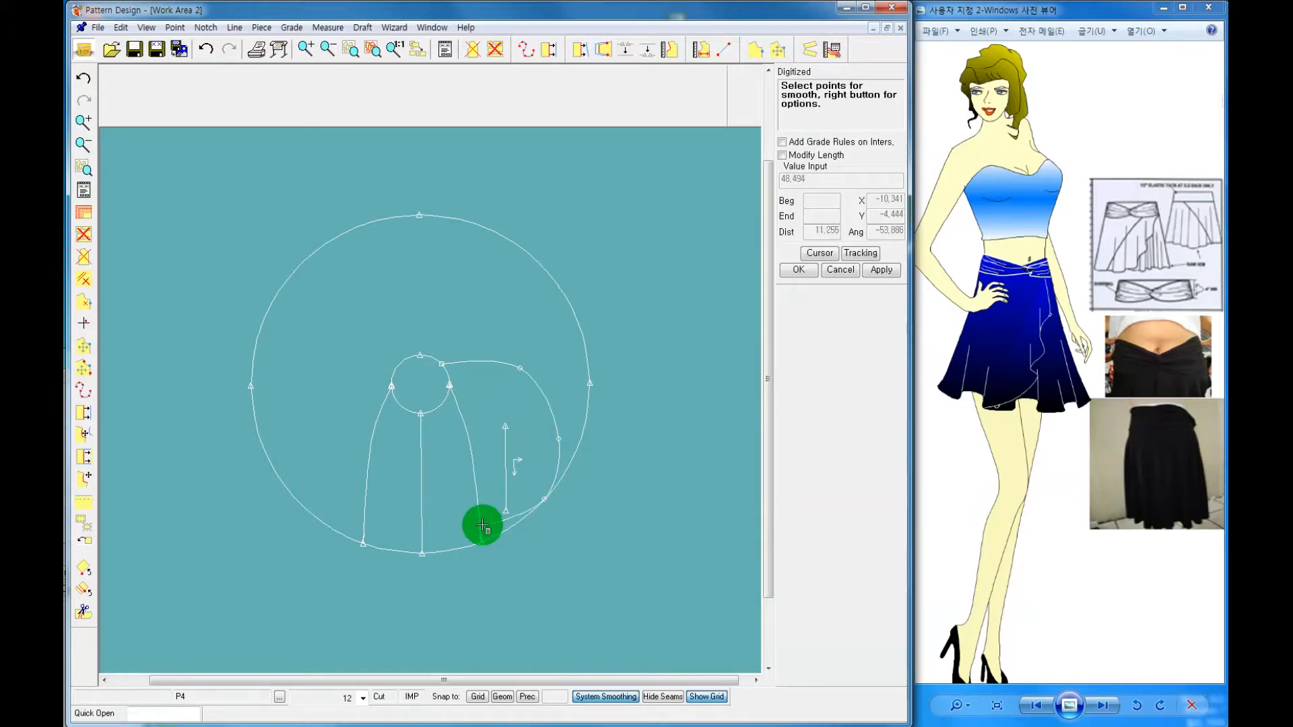
{"action": "left_click", "coordinate": [482, 526]}
{"action": "left_click", "coordinate": [487, 477]}
{"action": "right_click", "coordinate": [487, 476]}
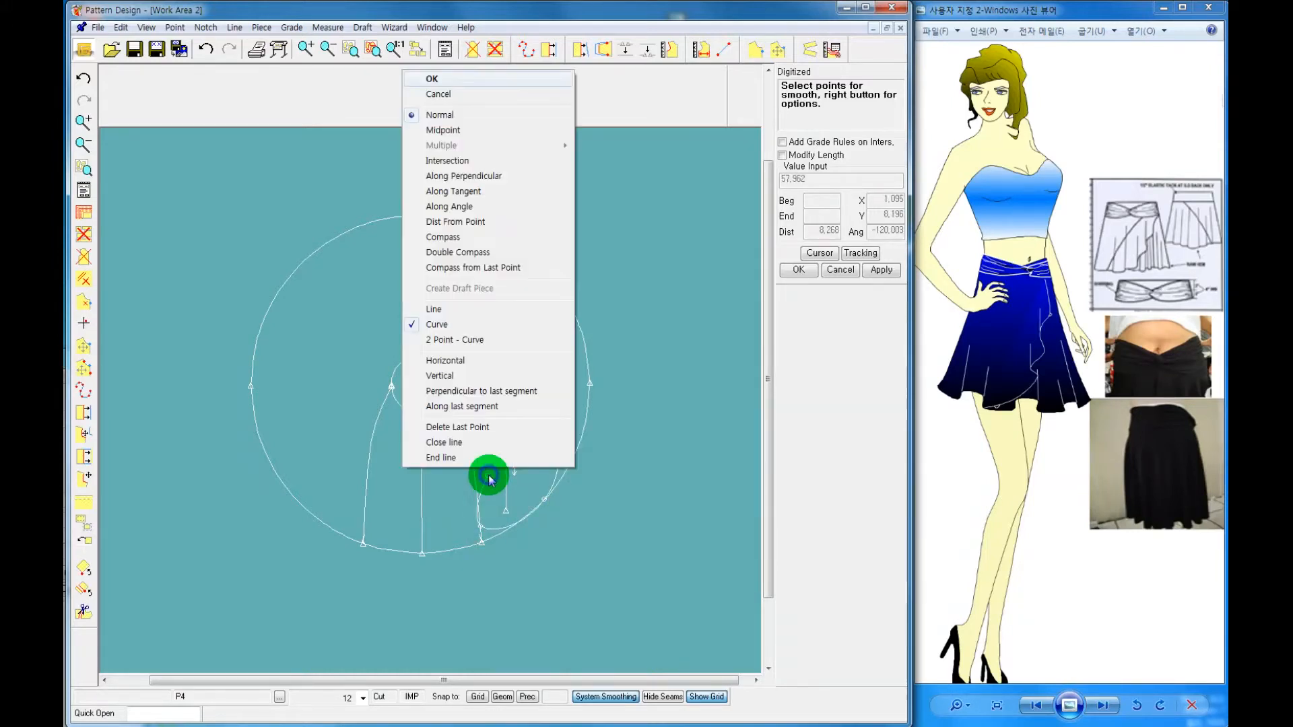
{"action": "left_click", "coordinate": [465, 79]}
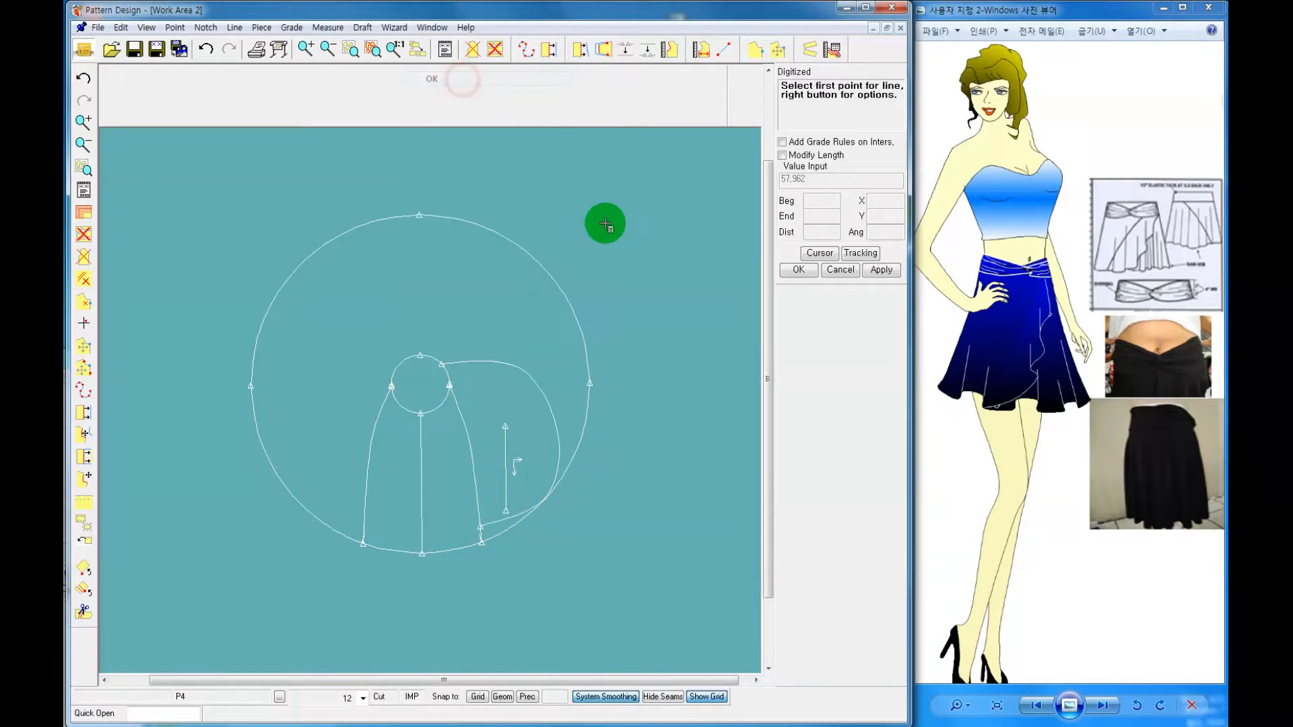
{"action": "right_click", "coordinate": [632, 269]}
{"action": "left_click", "coordinate": [617, 300]}
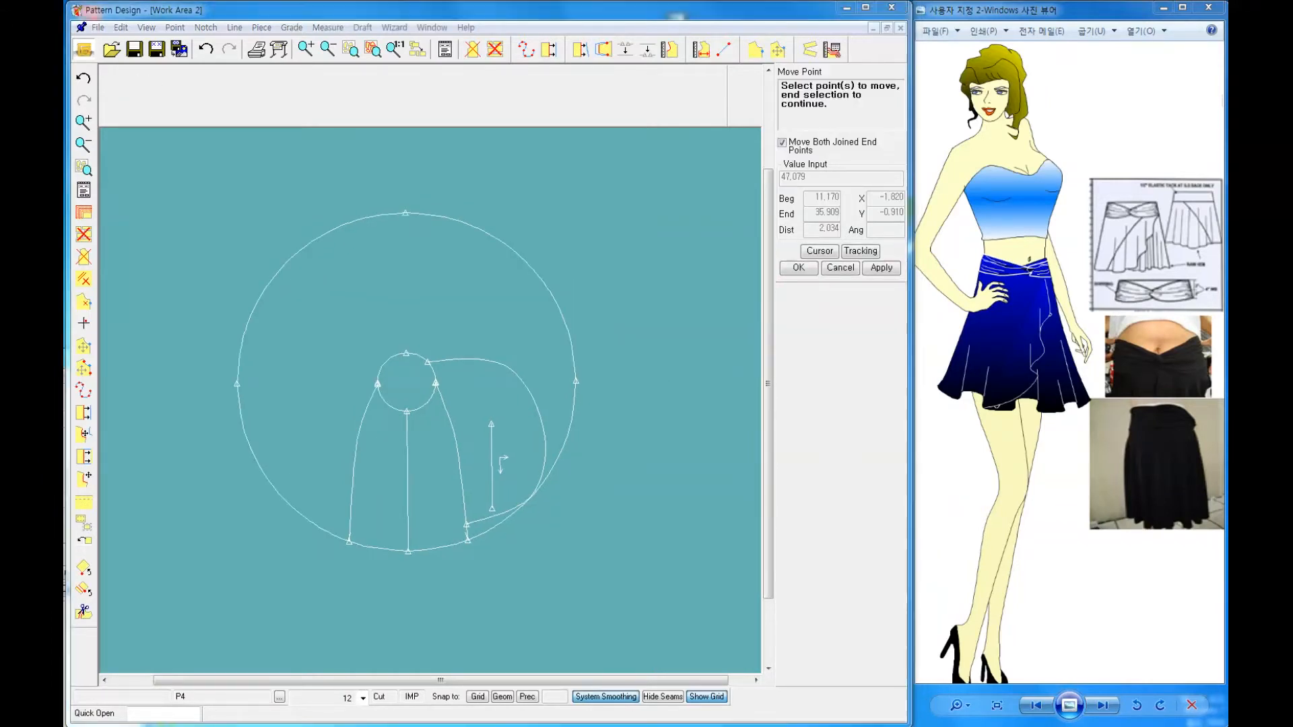
Move the upper bend point of the sweeping curve slightly inward to refine its shape
{"action": "left_click", "coordinate": [781, 54]}
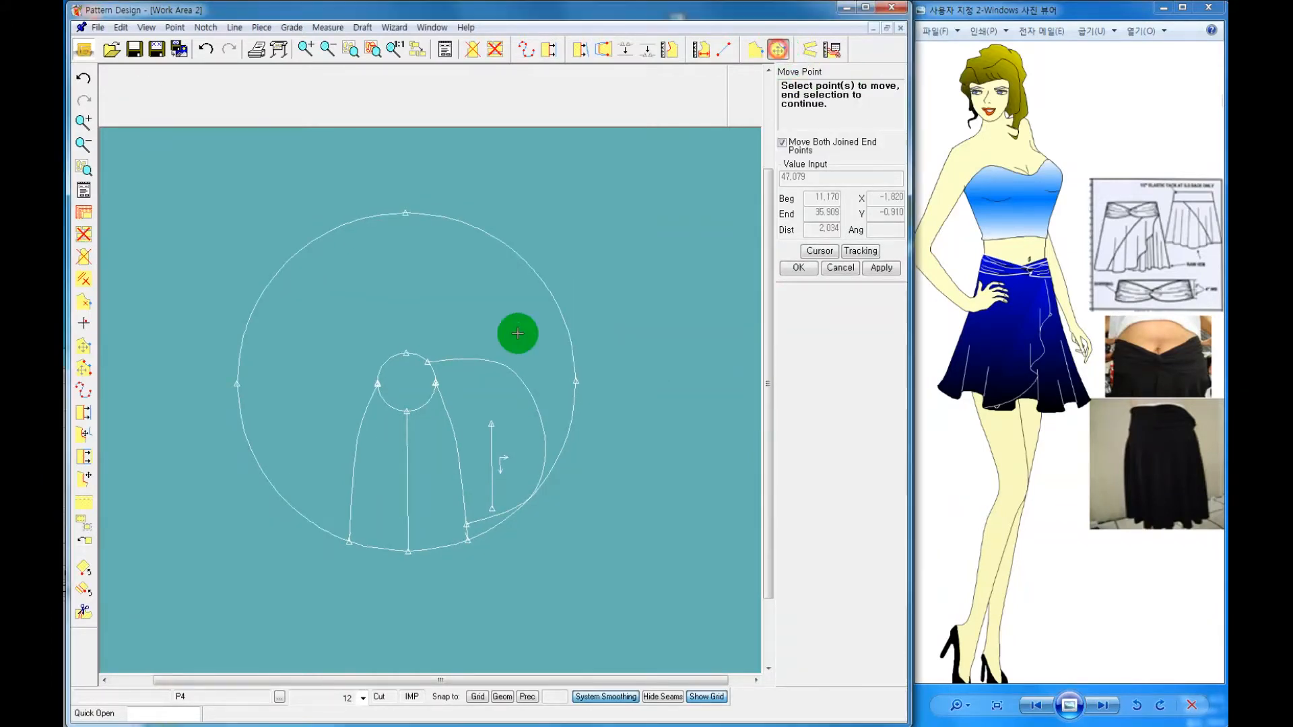
{"action": "right_click", "coordinate": [518, 373]}
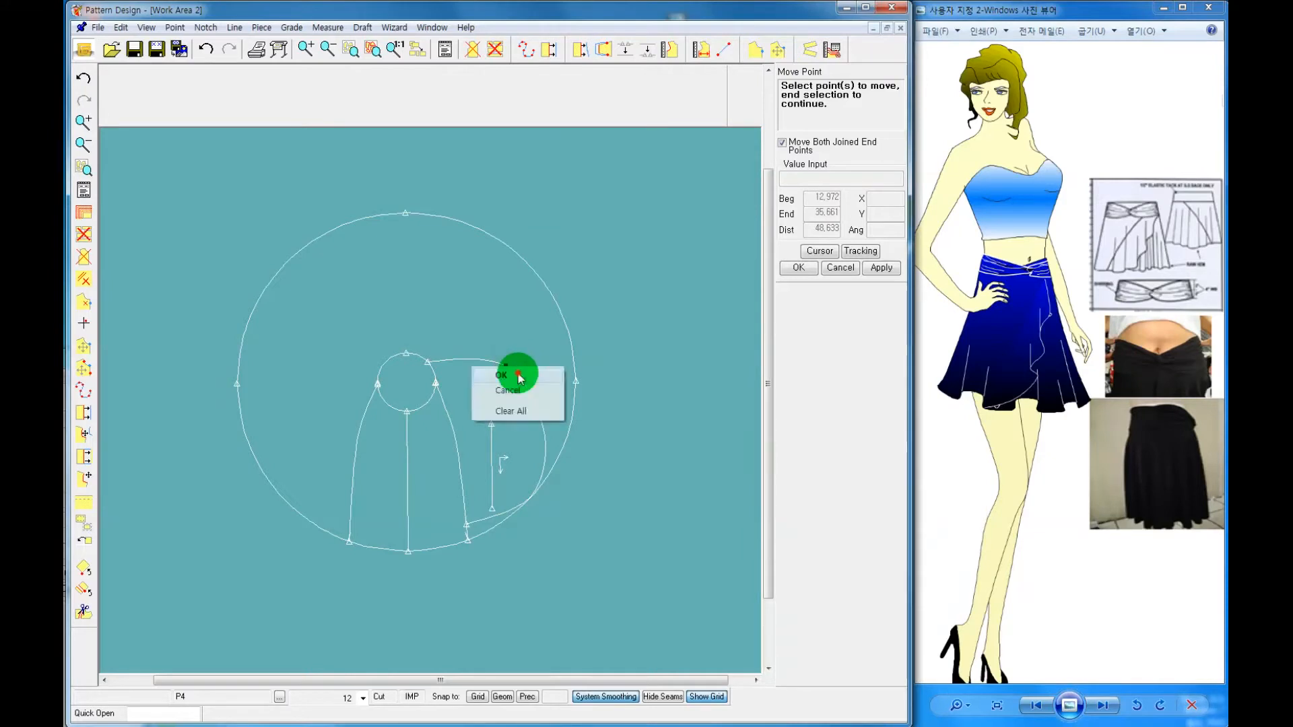
{"action": "left_click", "coordinate": [517, 406]}
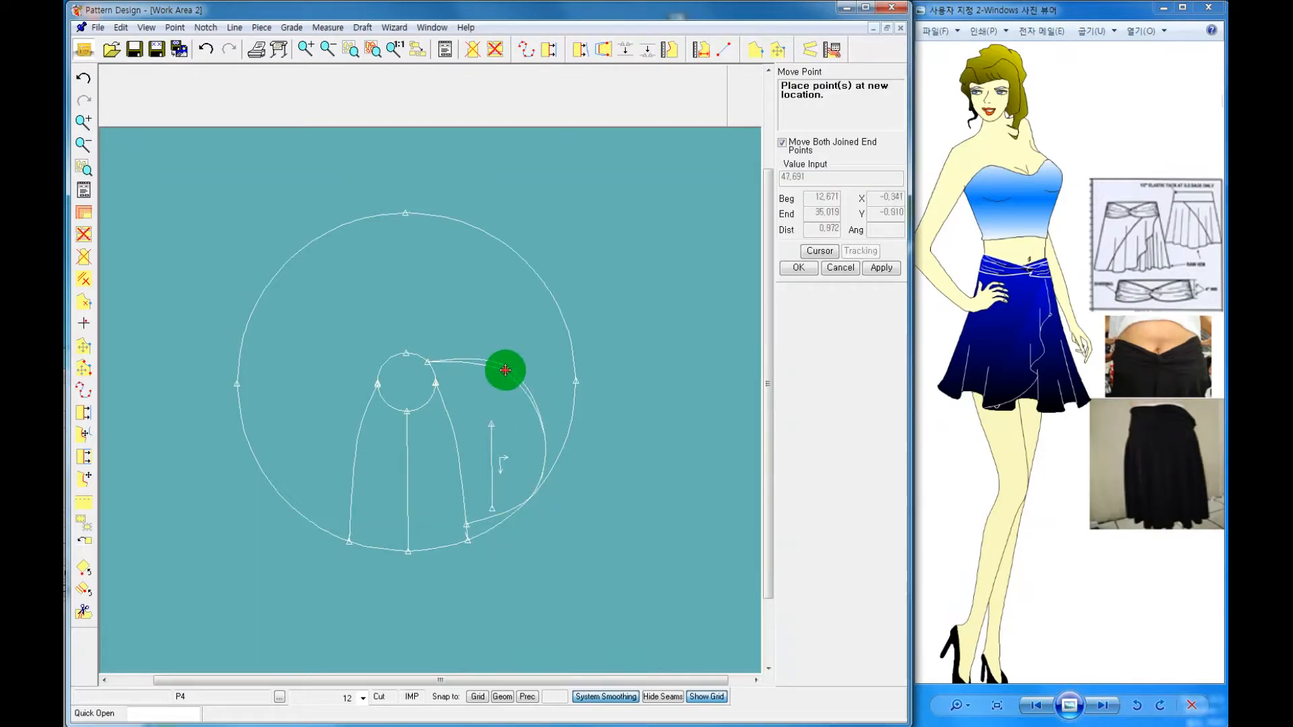
{"action": "left_click", "coordinate": [505, 370]}
Adjust the lower-right point of the sweeping curve with Move Point, placing it at the hem arc
{"action": "left_click", "coordinate": [538, 485]}
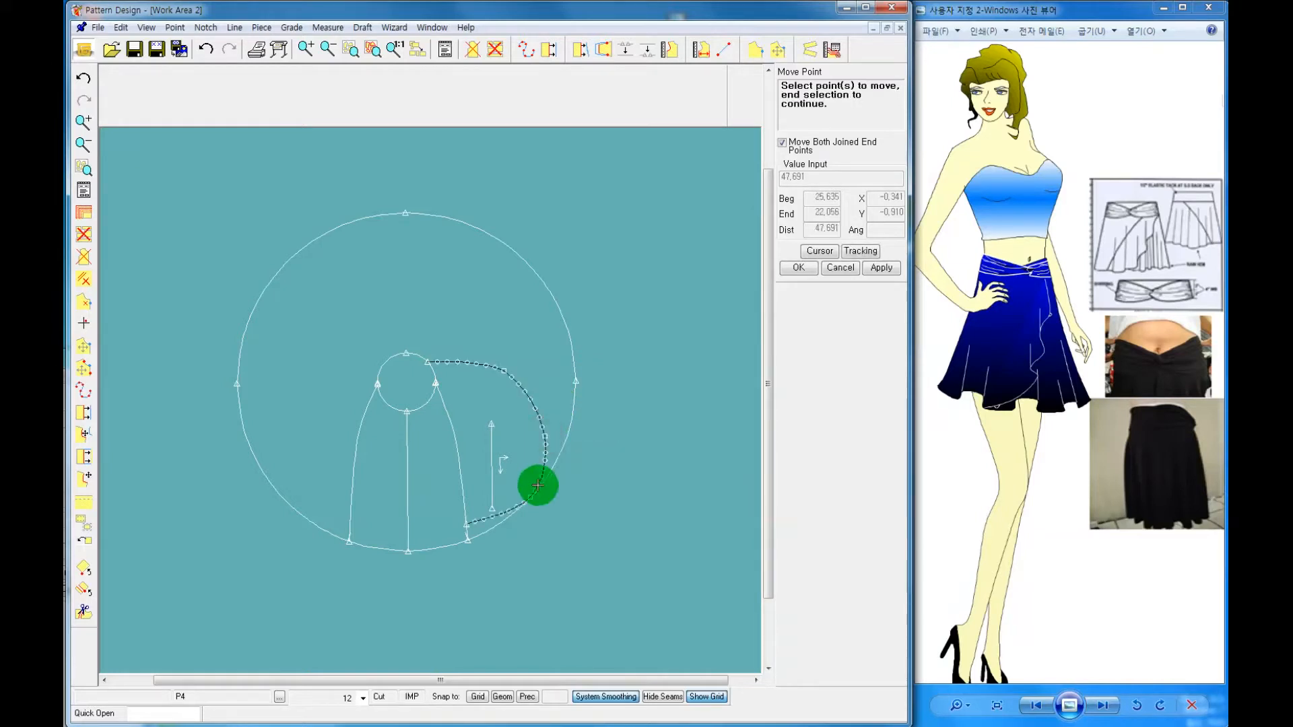
{"action": "left_click", "coordinate": [532, 496]}
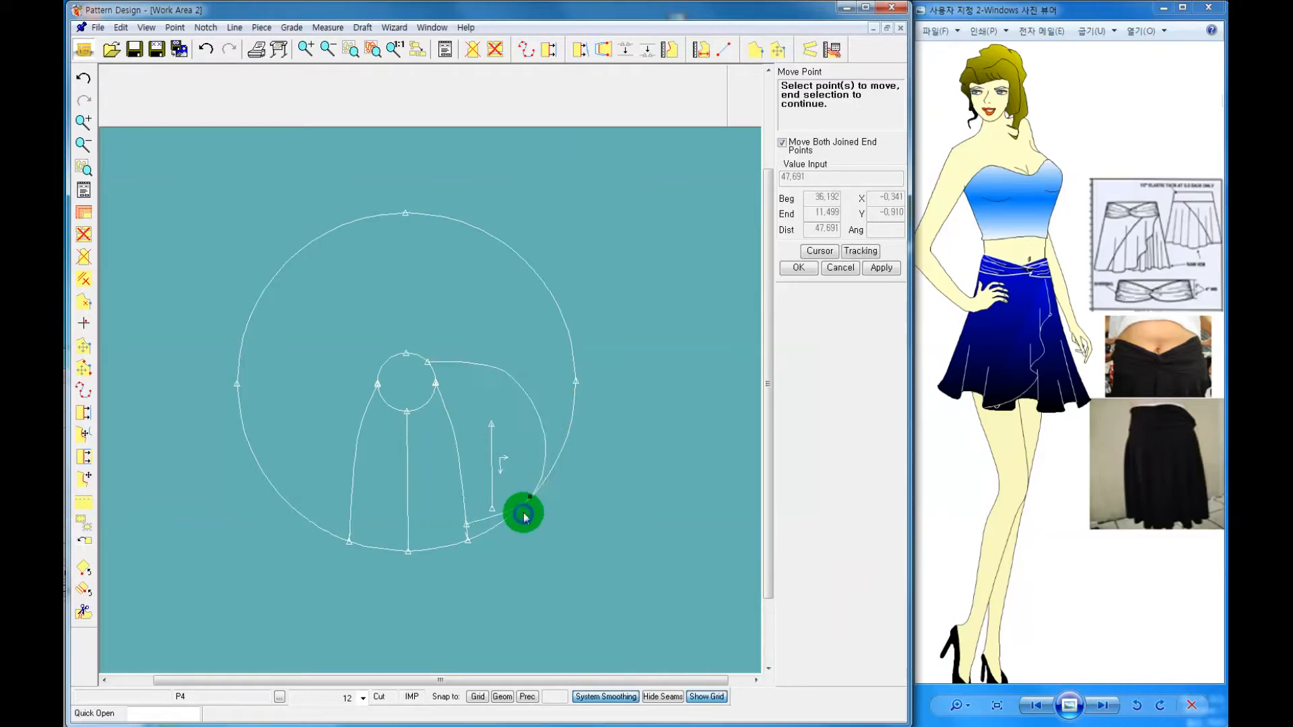
{"action": "right_click", "coordinate": [524, 514]}
{"action": "left_click", "coordinate": [520, 513]}
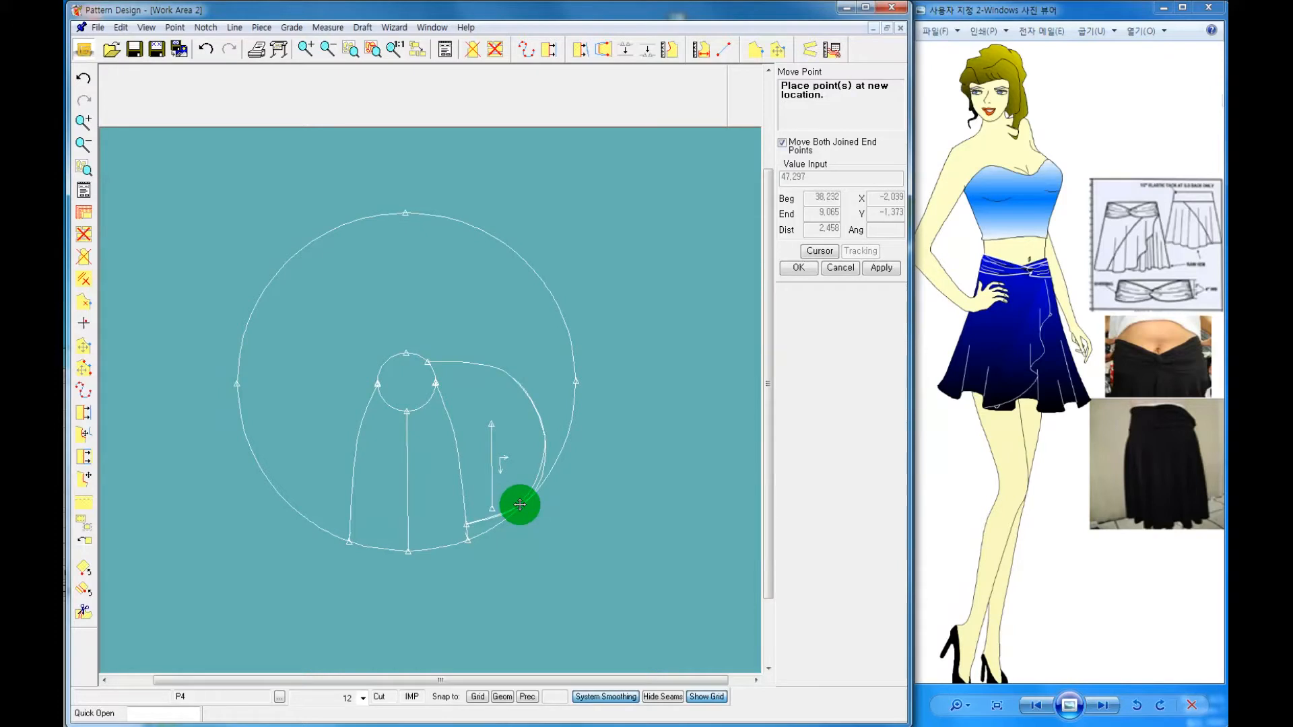
{"action": "left_click", "coordinate": [520, 504]}
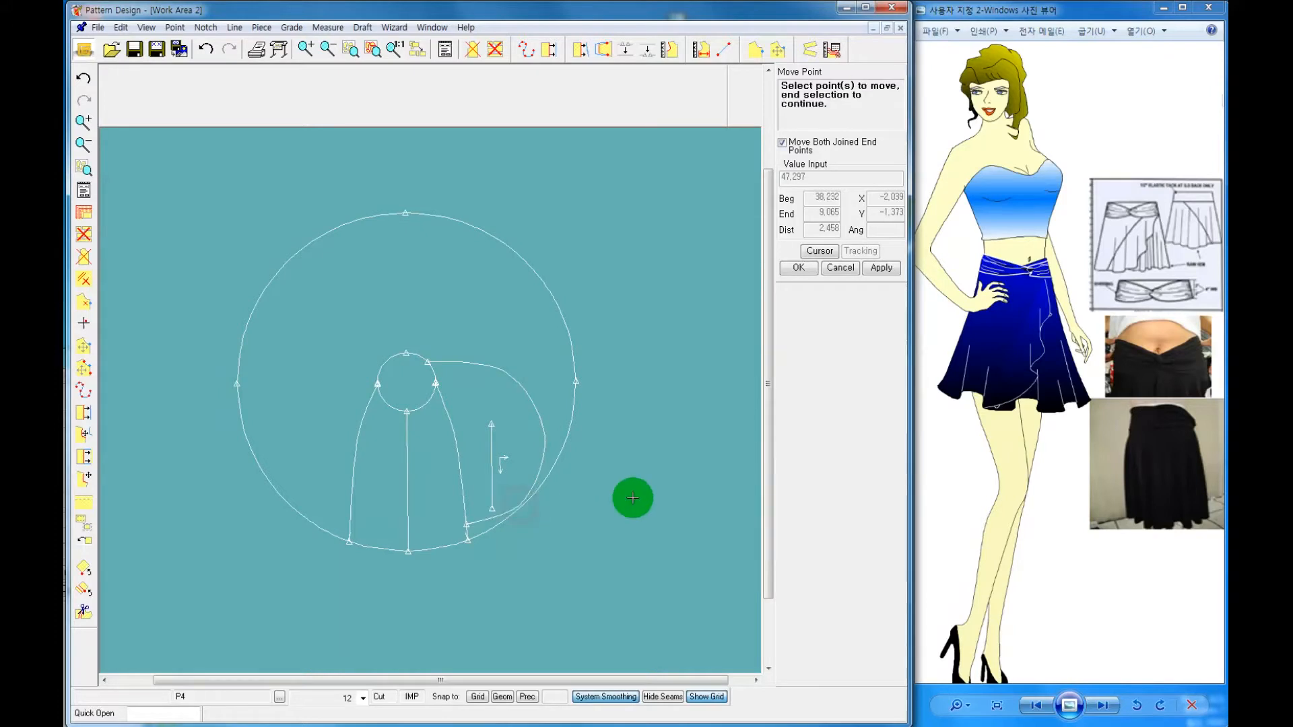
{"action": "left_click", "coordinate": [542, 425]}
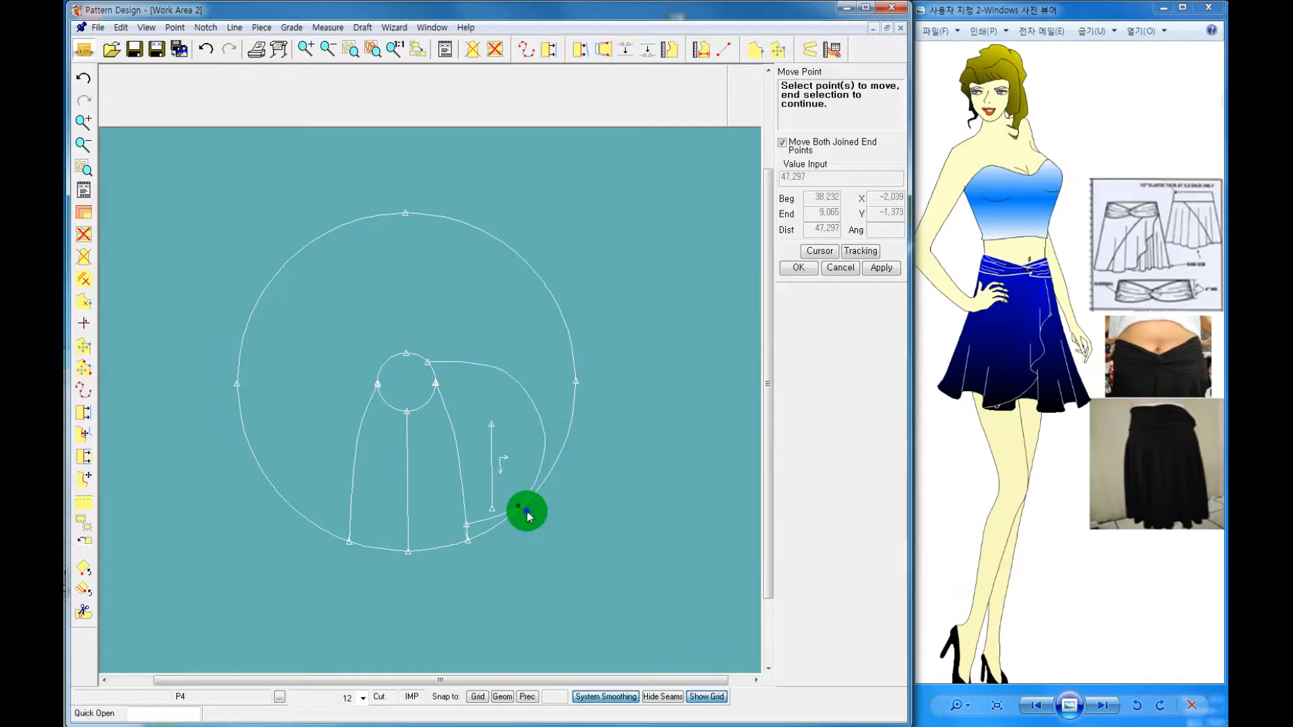
{"action": "left_click", "coordinate": [526, 511]}
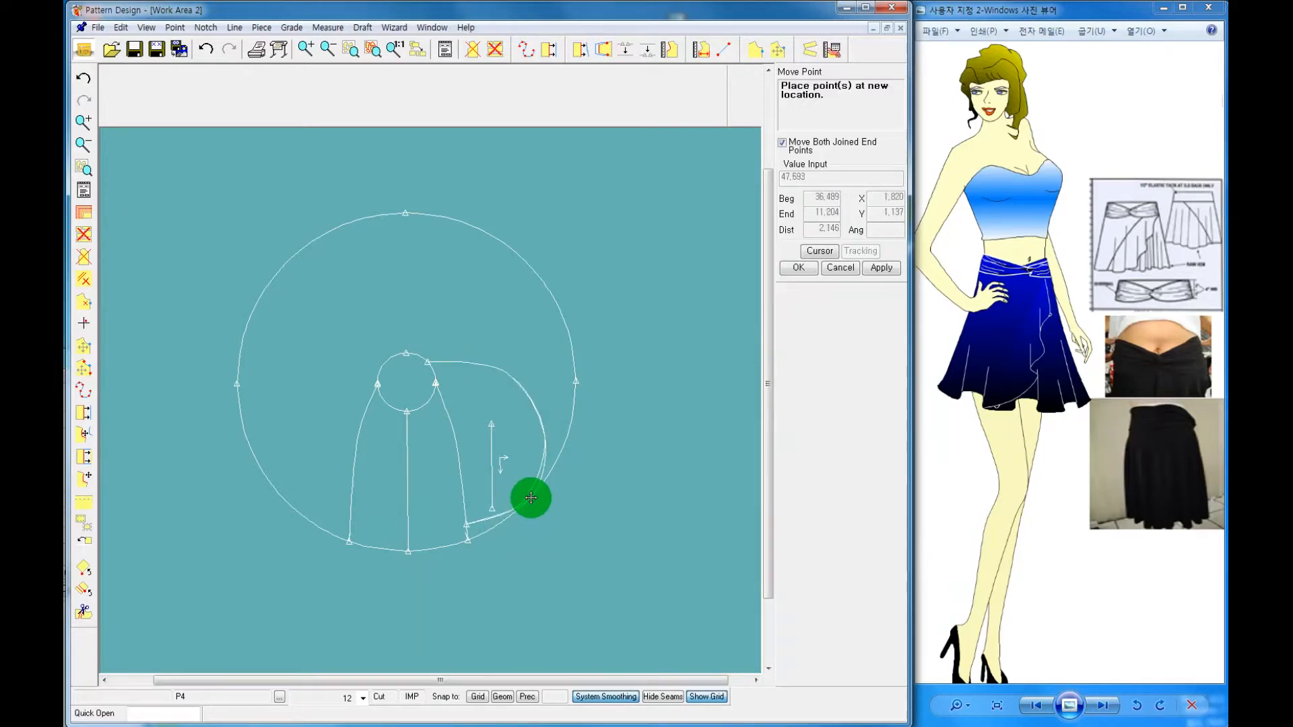
{"action": "left_click", "coordinate": [531, 497]}
{"action": "right_click", "coordinate": [627, 306]}
{"action": "left_click", "coordinate": [629, 308]}
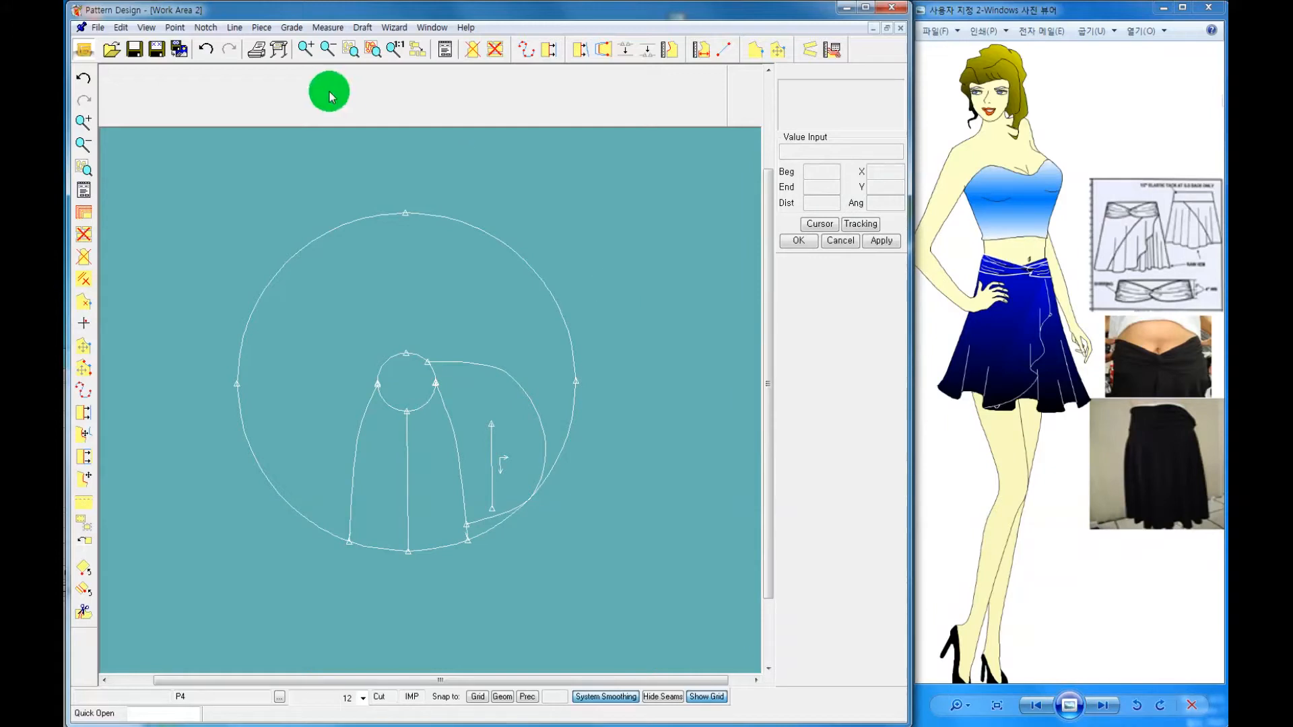
Add a type 1 notch on the upper-right arc of the hem circle
{"action": "left_click", "coordinate": [206, 28]}
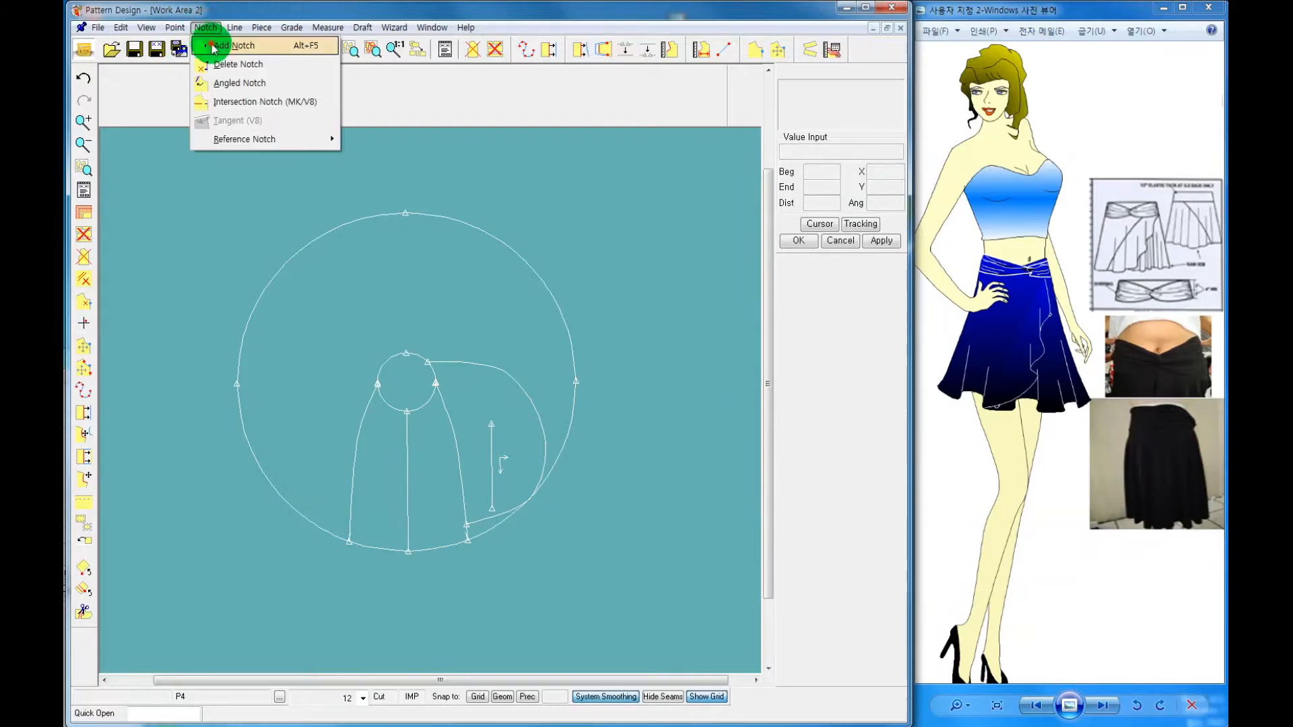
{"action": "left_click", "coordinate": [219, 43]}
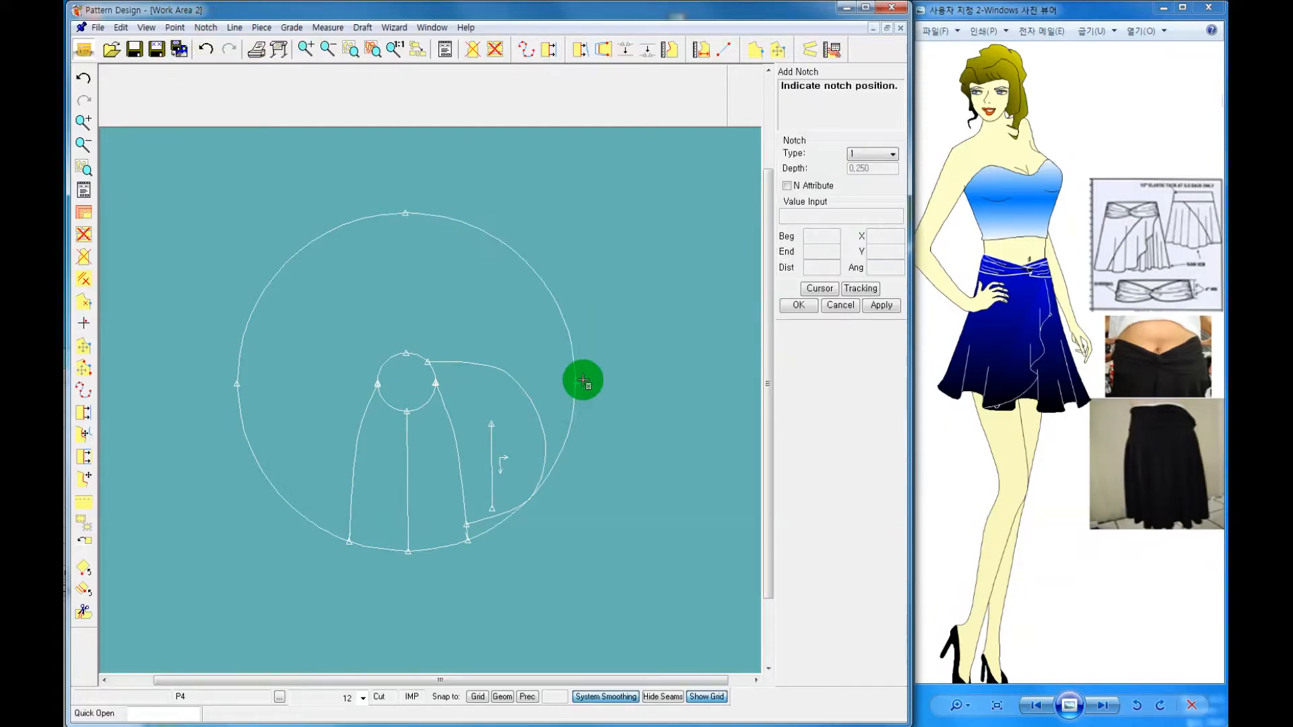
{"action": "left_click", "coordinate": [525, 261]}
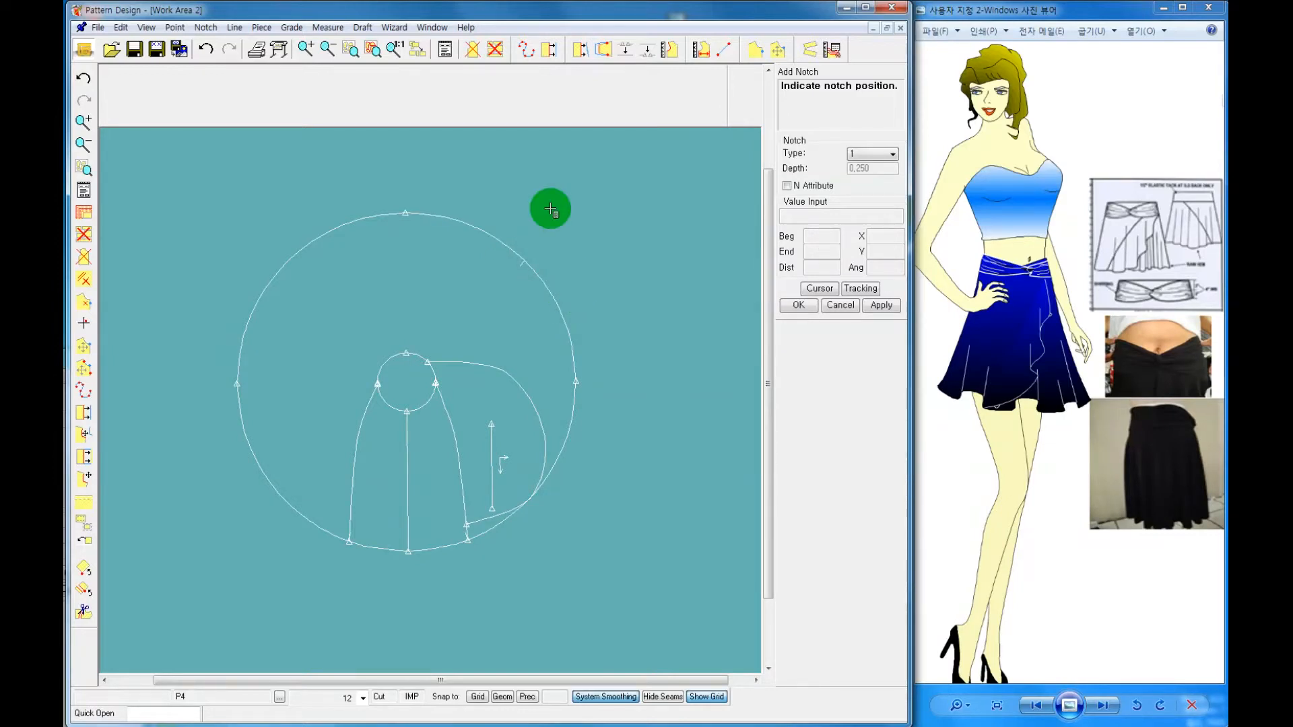
Draw a straight two-point line from the upper-right hem notch to the right point of the waist circle
{"action": "left_click", "coordinate": [723, 53]}
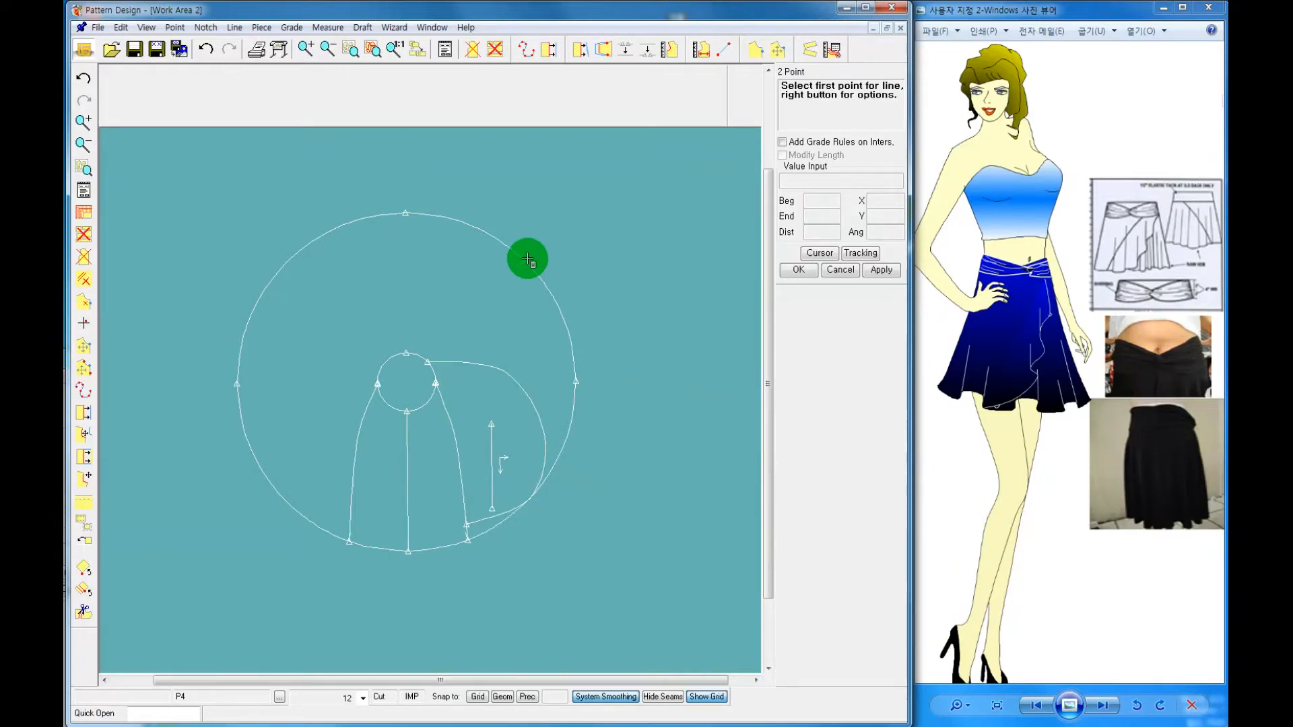
{"action": "left_click", "coordinate": [526, 260]}
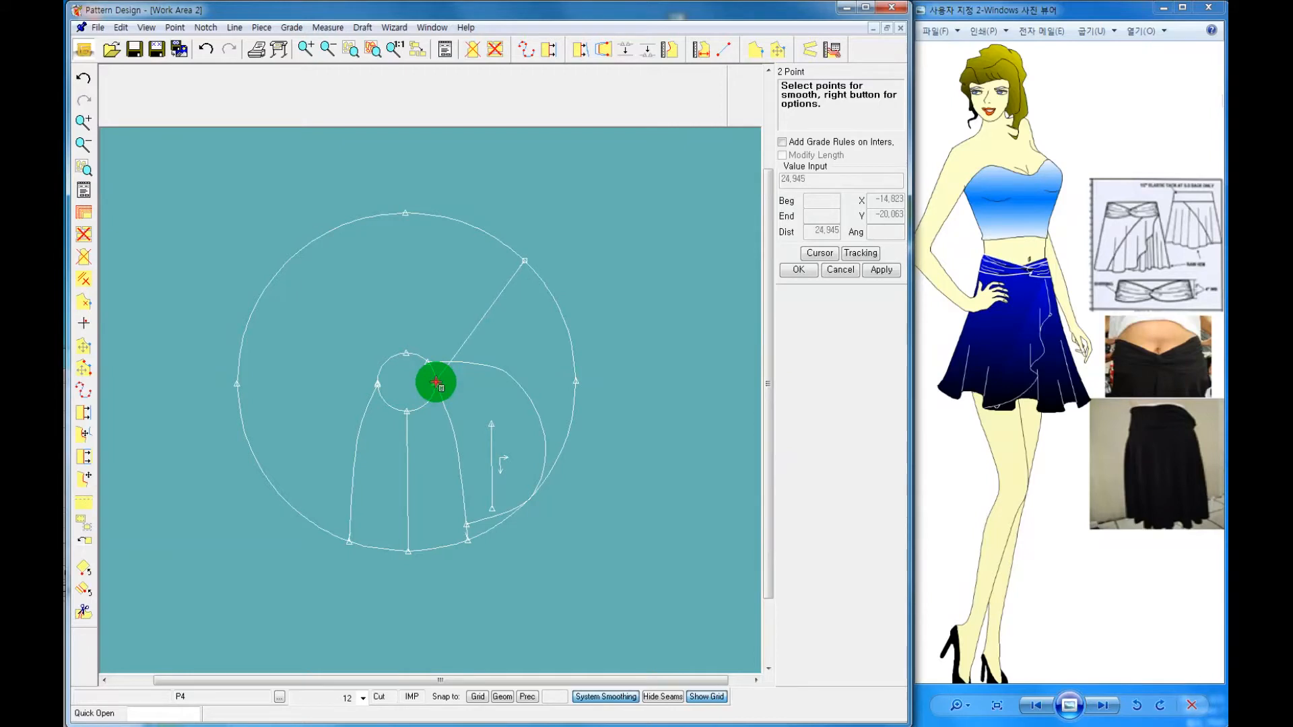
{"action": "right_click", "coordinate": [590, 222]}
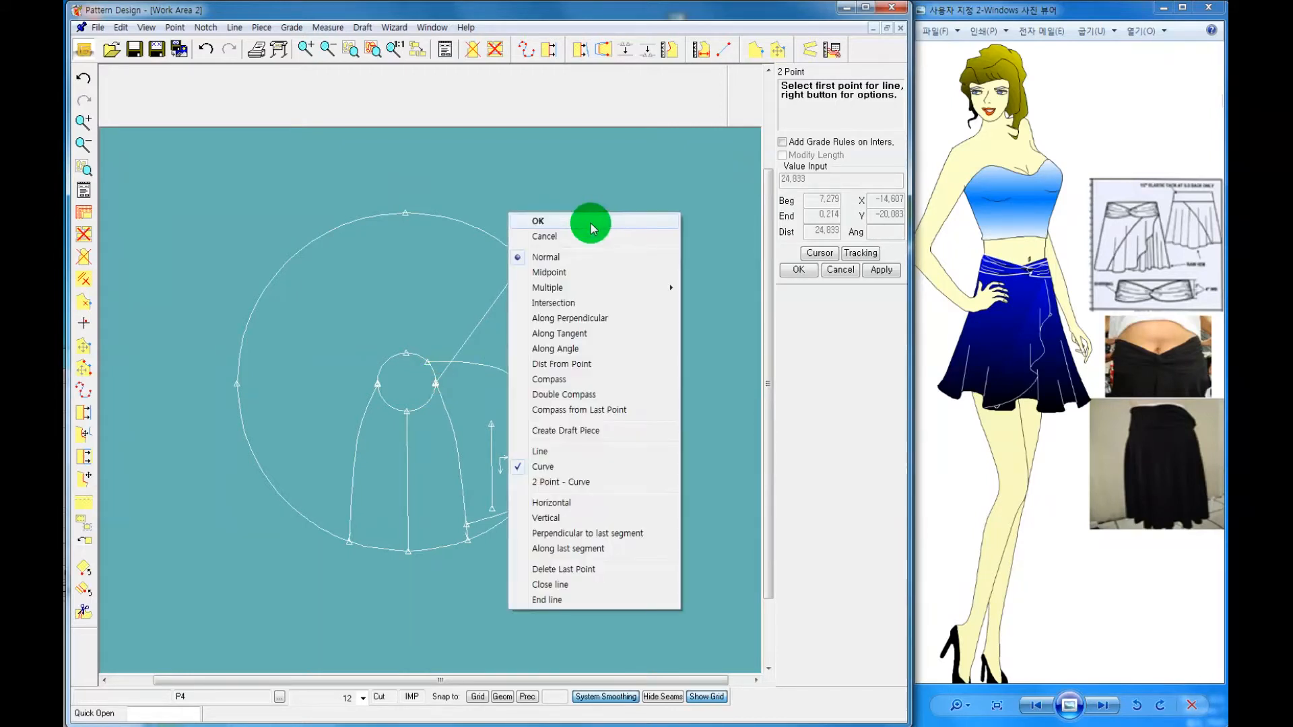
{"action": "left_click", "coordinate": [626, 260]}
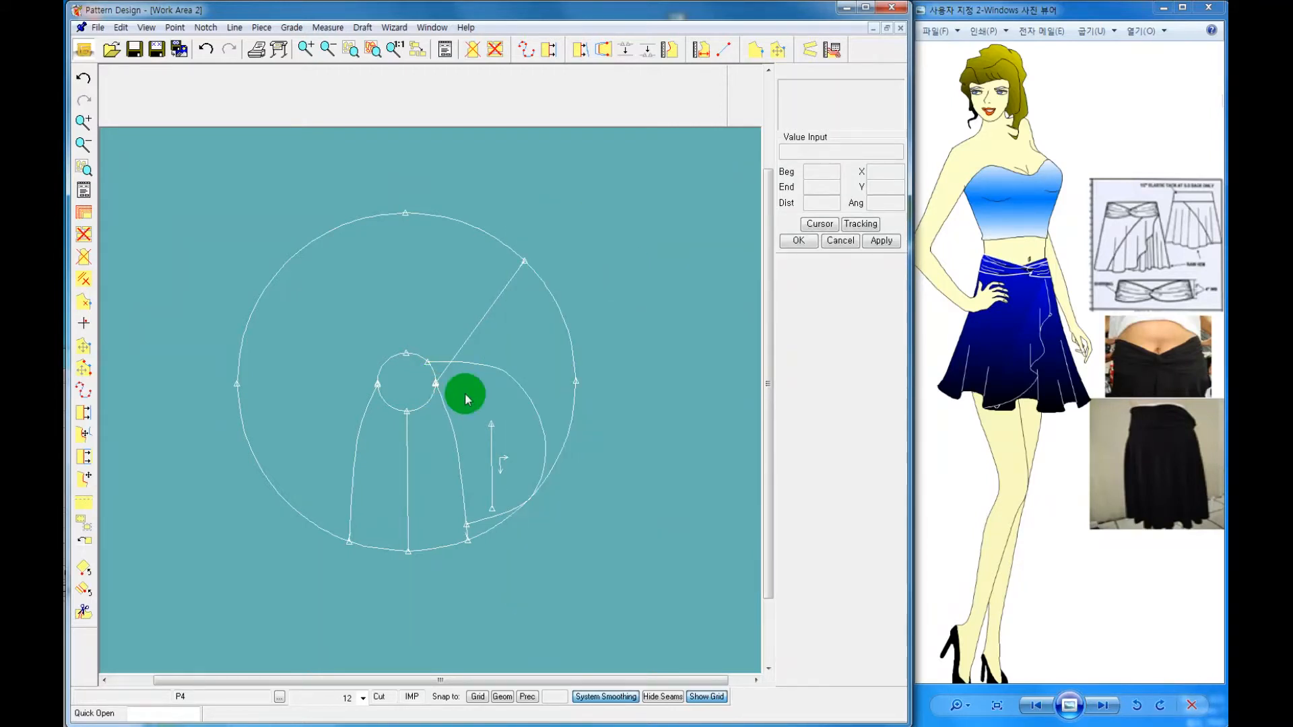
Try to trace the circle's large section, selecting the upper and left hem arcs, left opening curve, upper waist arcs and diagonal division line
{"action": "middle_click_drag", "start_coordinate": [464, 398], "coordinate": [607, 422]}
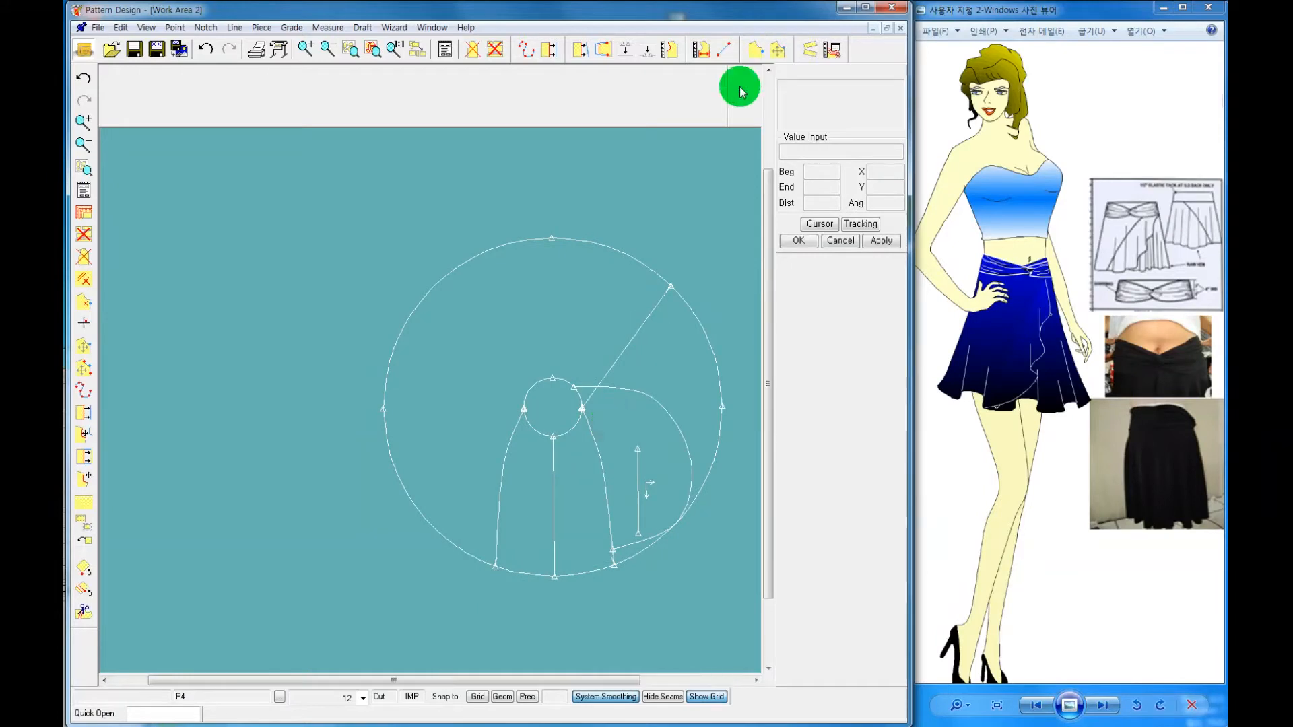
{"action": "left_click", "coordinate": [261, 28]}
{"action": "mouse_move", "coordinate": [273, 50]}
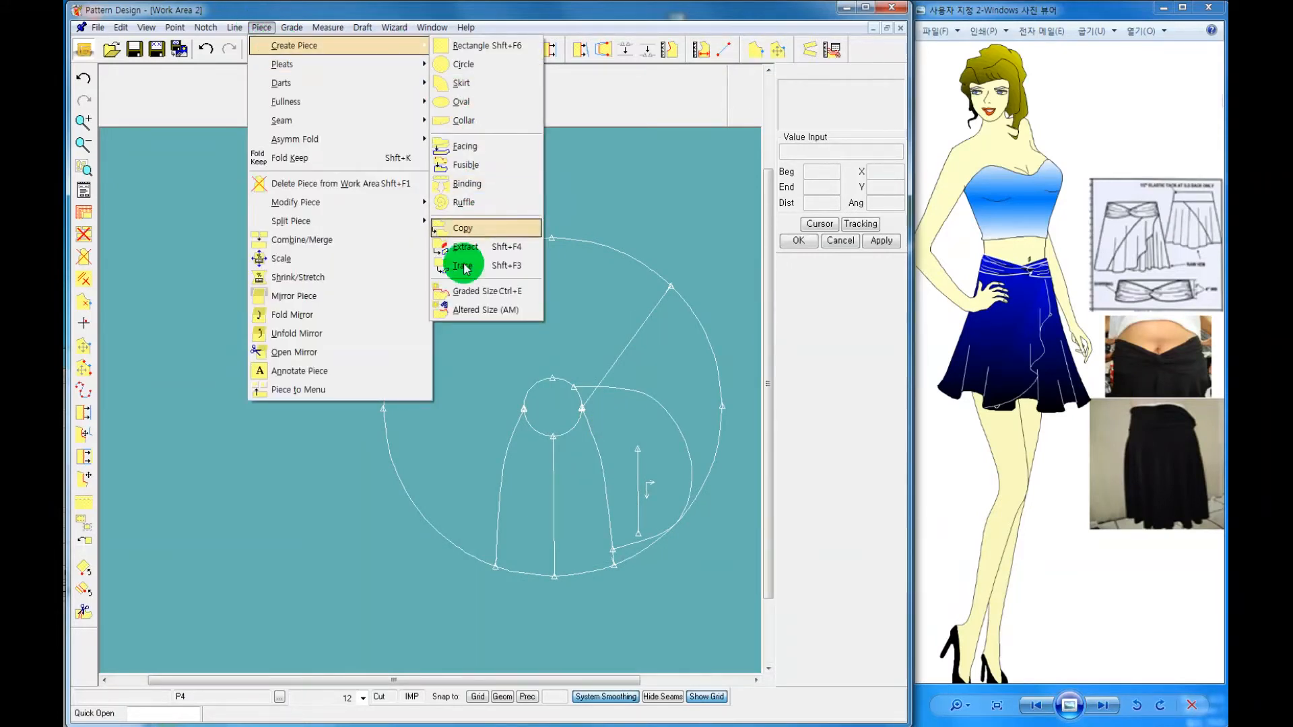
{"action": "left_click", "coordinate": [463, 267]}
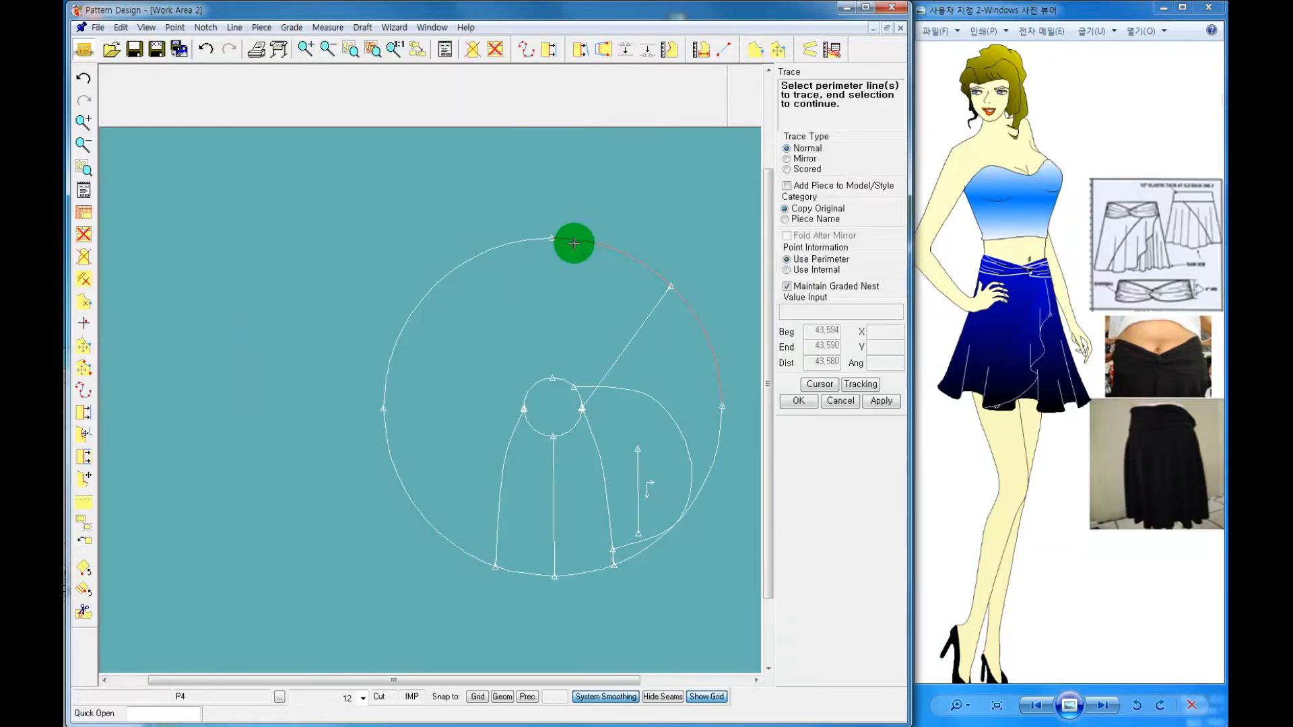
{"action": "left_click", "coordinate": [514, 242]}
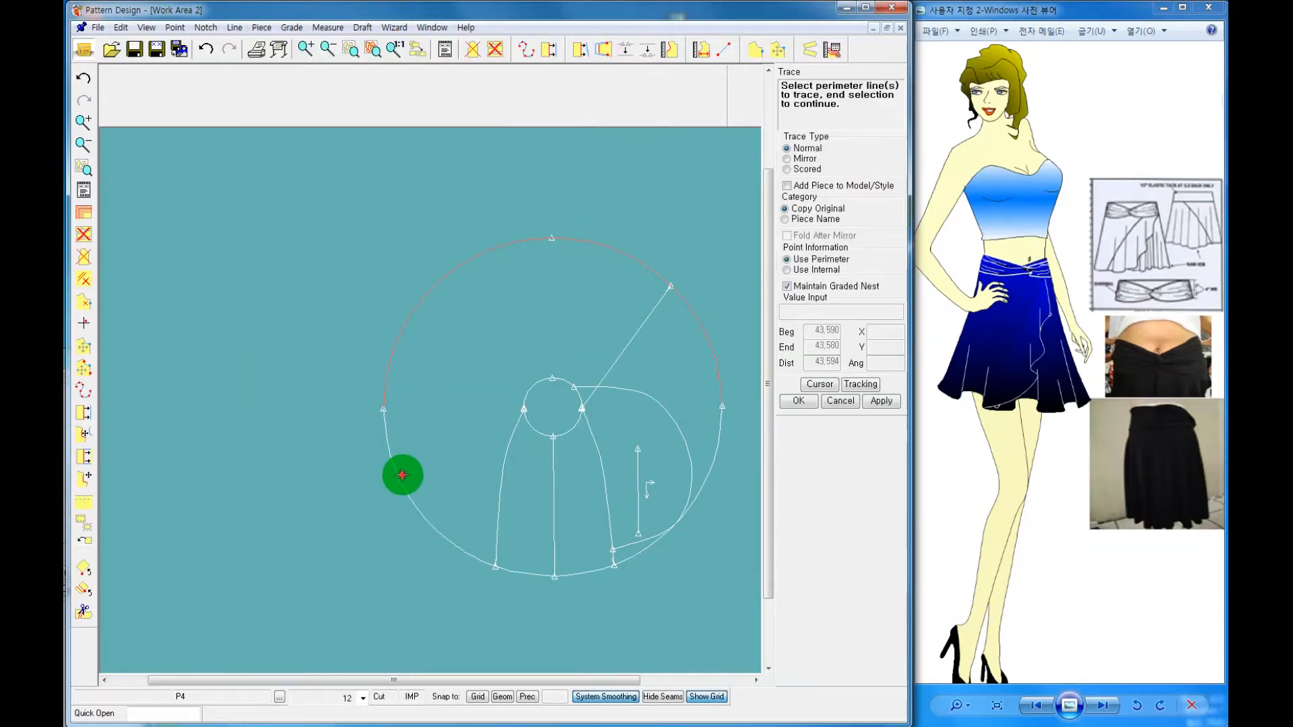
{"action": "left_click", "coordinate": [411, 493]}
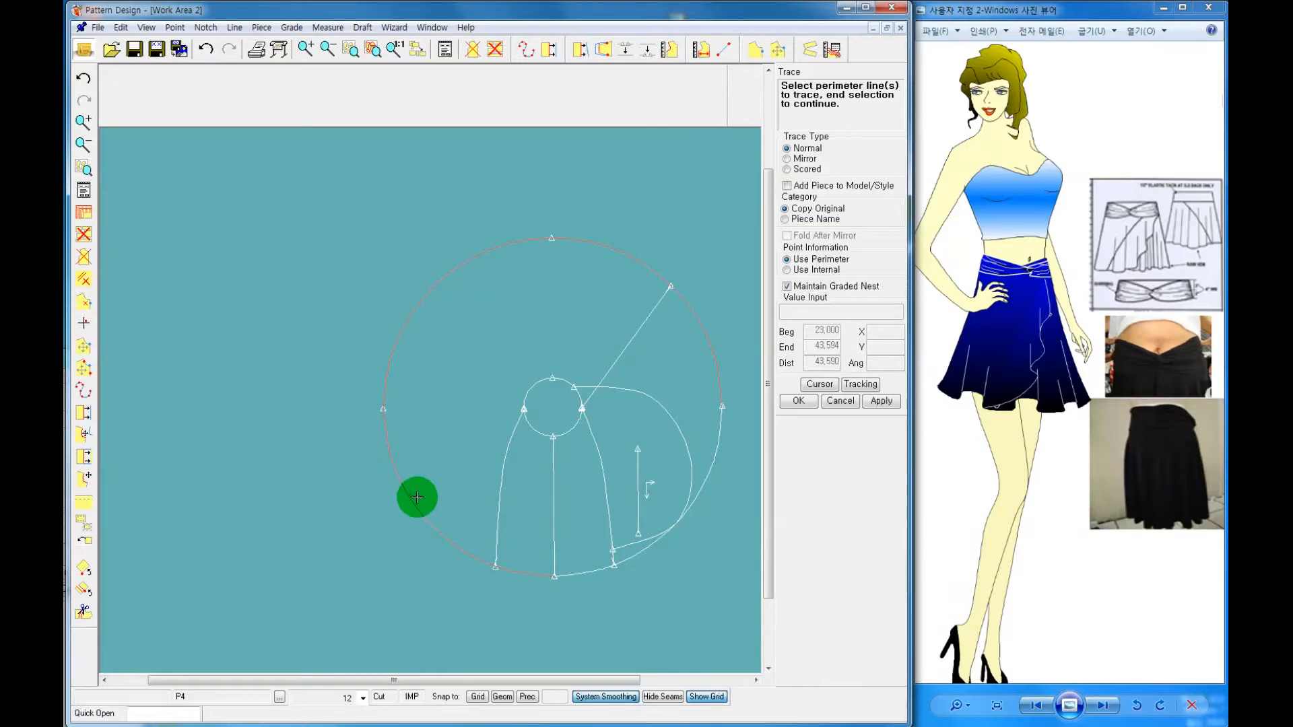
{"action": "left_click", "coordinate": [507, 462]}
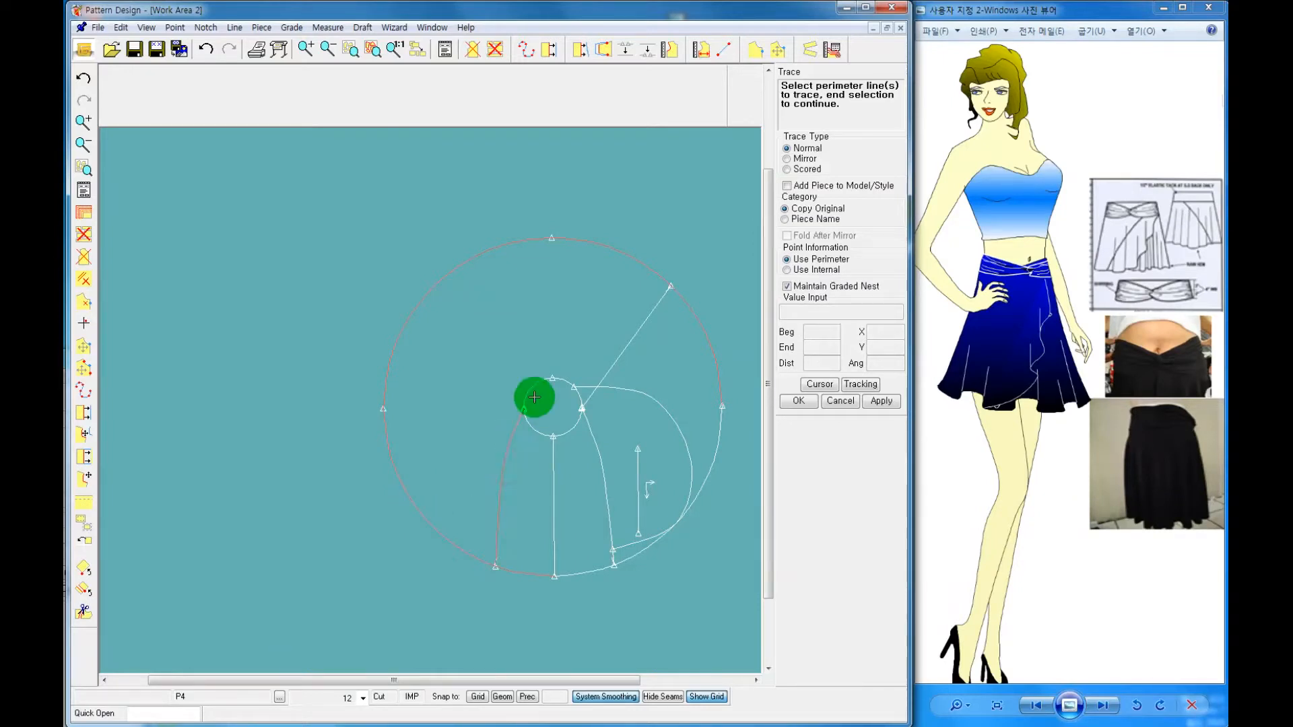
{"action": "left_click", "coordinate": [551, 384]}
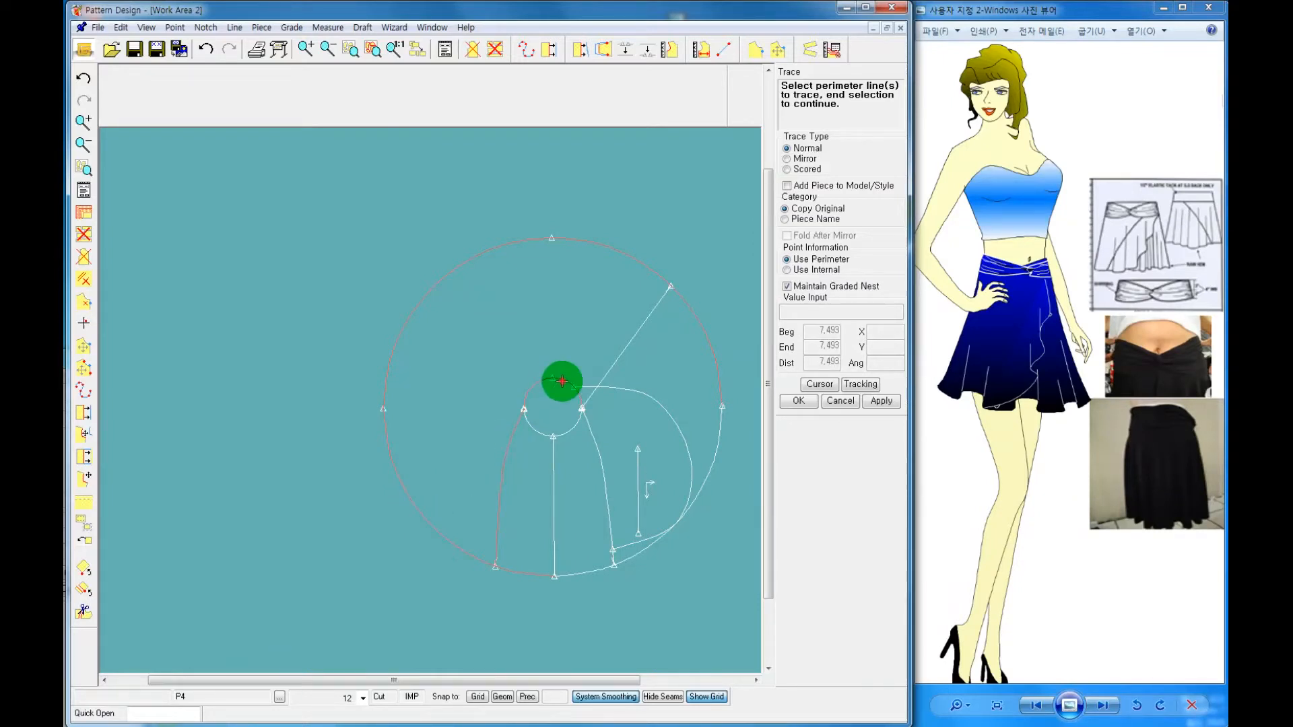
{"action": "left_click", "coordinate": [615, 359]}
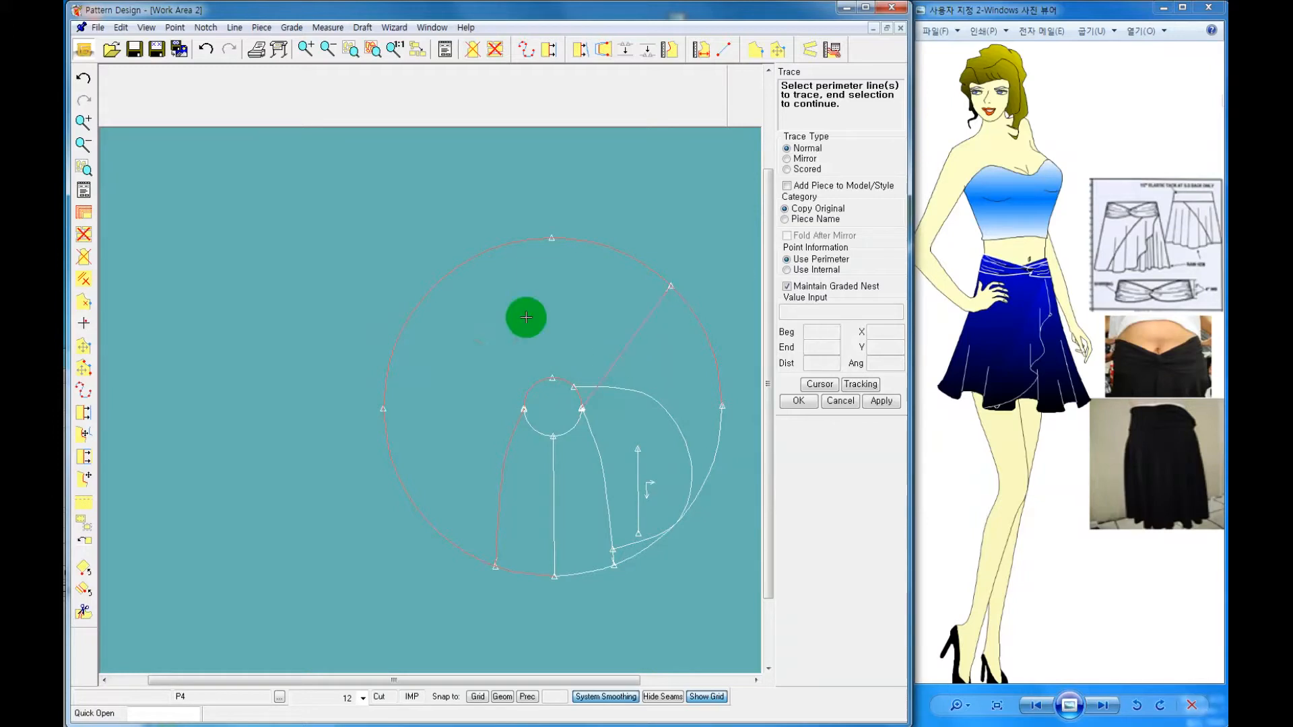
Finish the large section's perimeter selection without internal lines and place the traced piece to the left of the circle
{"action": "right_click", "coordinate": [510, 311]}
{"action": "left_click", "coordinate": [511, 312]}
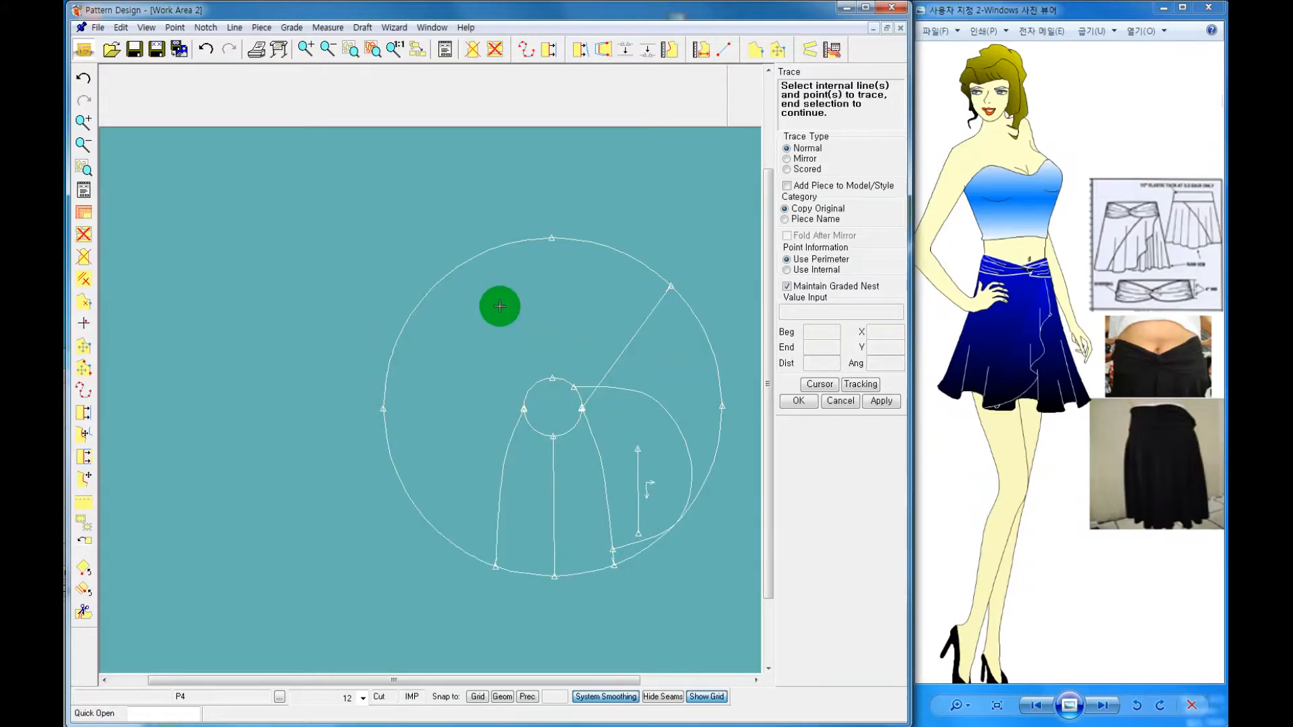
{"action": "right_click", "coordinate": [500, 307]}
{"action": "left_click", "coordinate": [500, 306]}
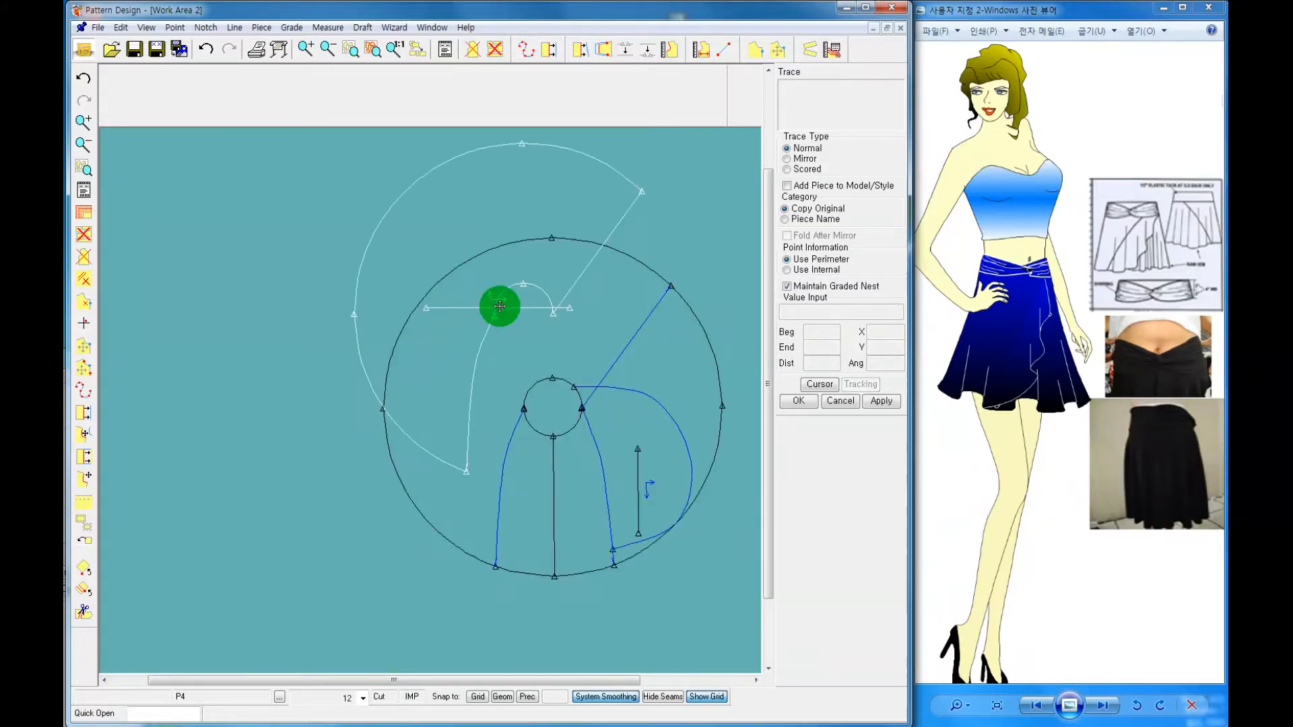
{"action": "left_click", "coordinate": [263, 315]}
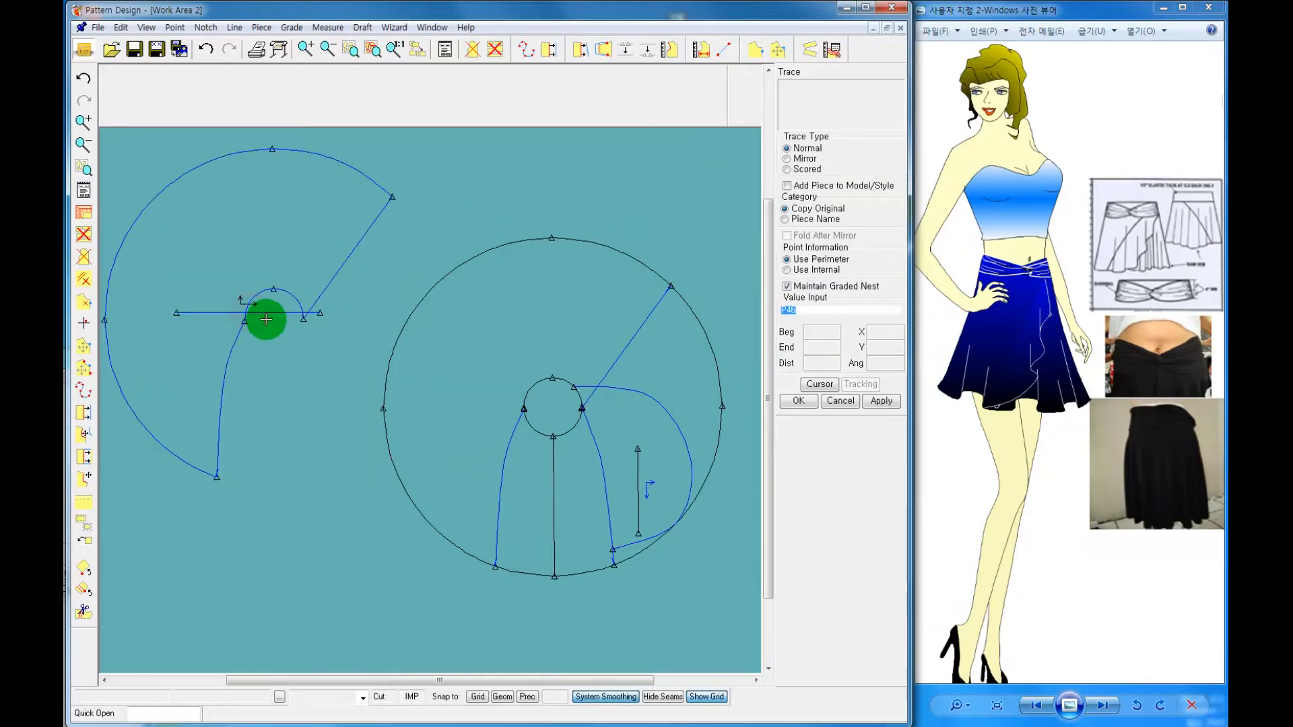
Trace the circle's right section, selecting the diagonal division line, the right hem arcs and the right opening curve as its perimeter
{"action": "left_click", "coordinate": [260, 29]}
{"action": "mouse_move", "coordinate": [380, 47]}
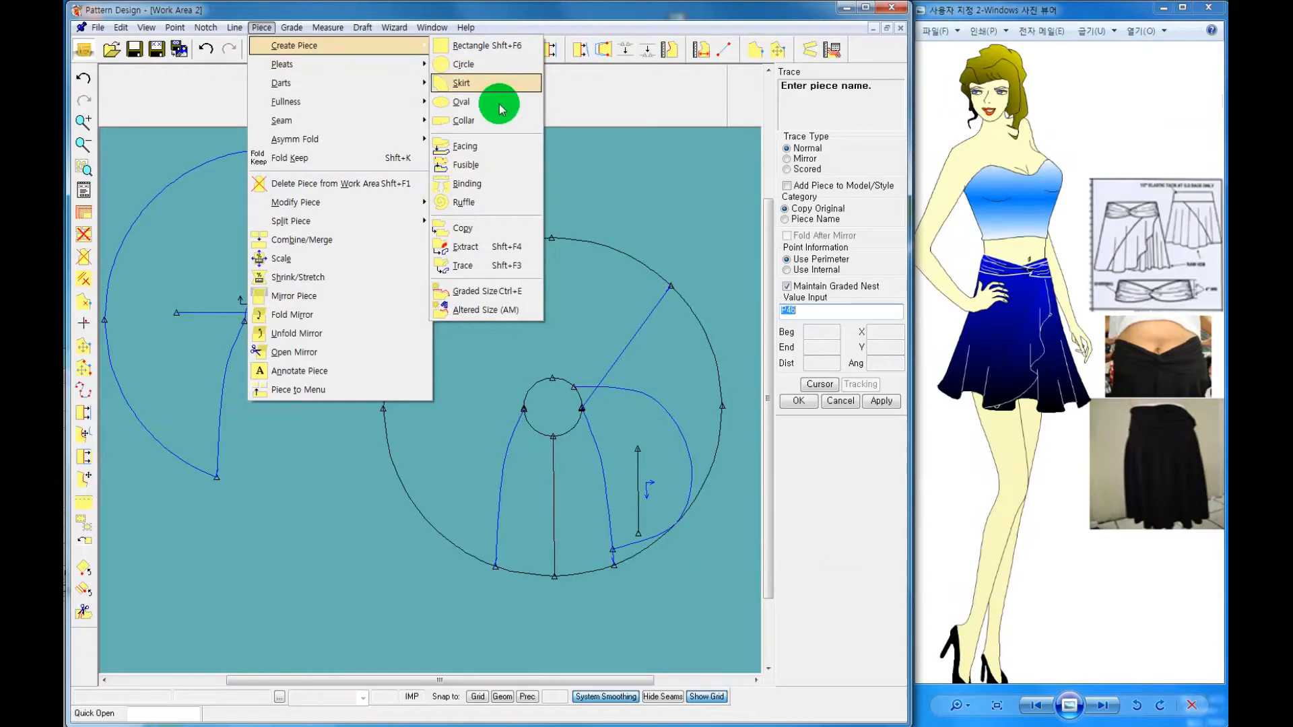
{"action": "left_click", "coordinate": [462, 266]}
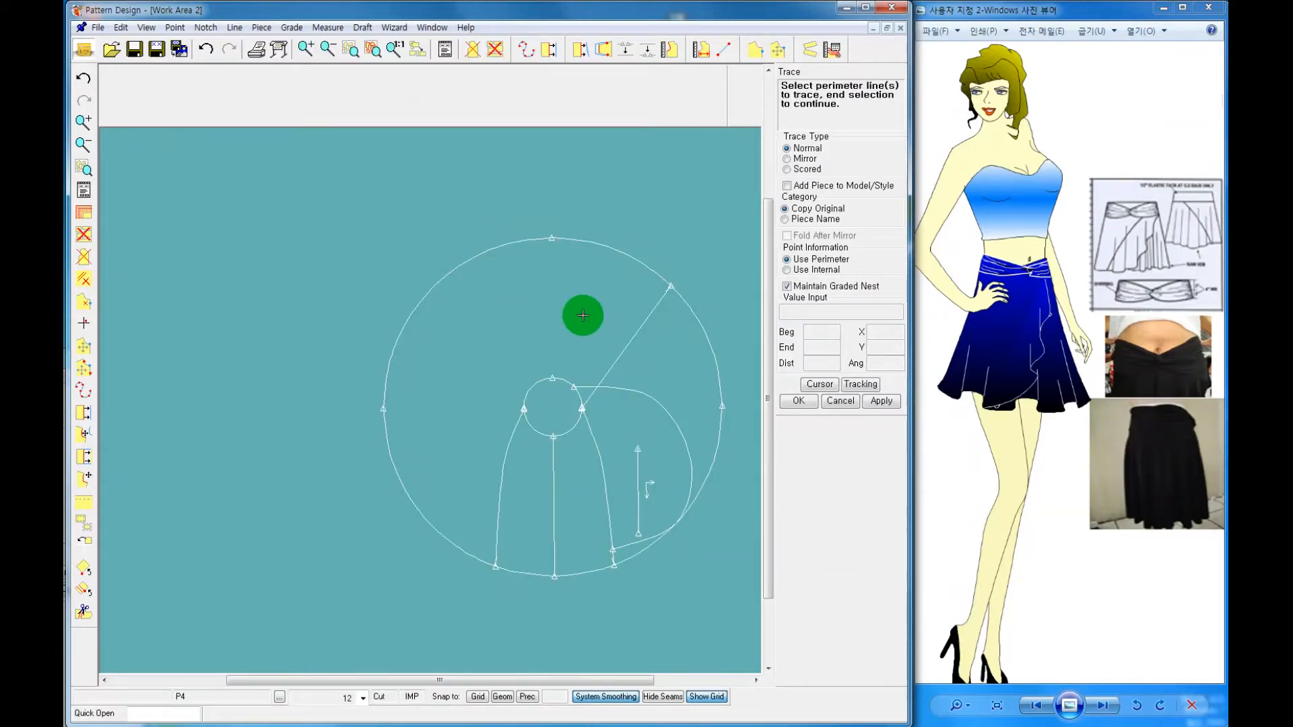
{"action": "left_click", "coordinate": [652, 319]}
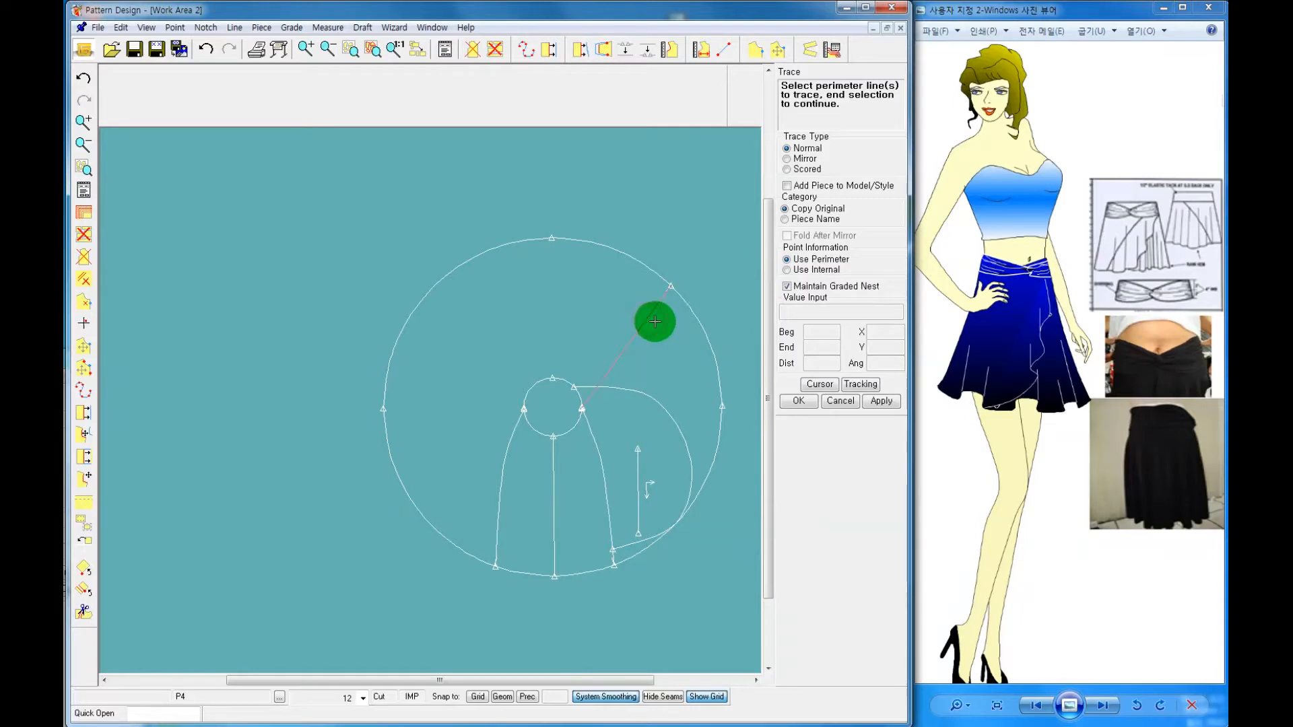
{"action": "left_click", "coordinate": [707, 329]}
{"action": "left_click", "coordinate": [716, 446]}
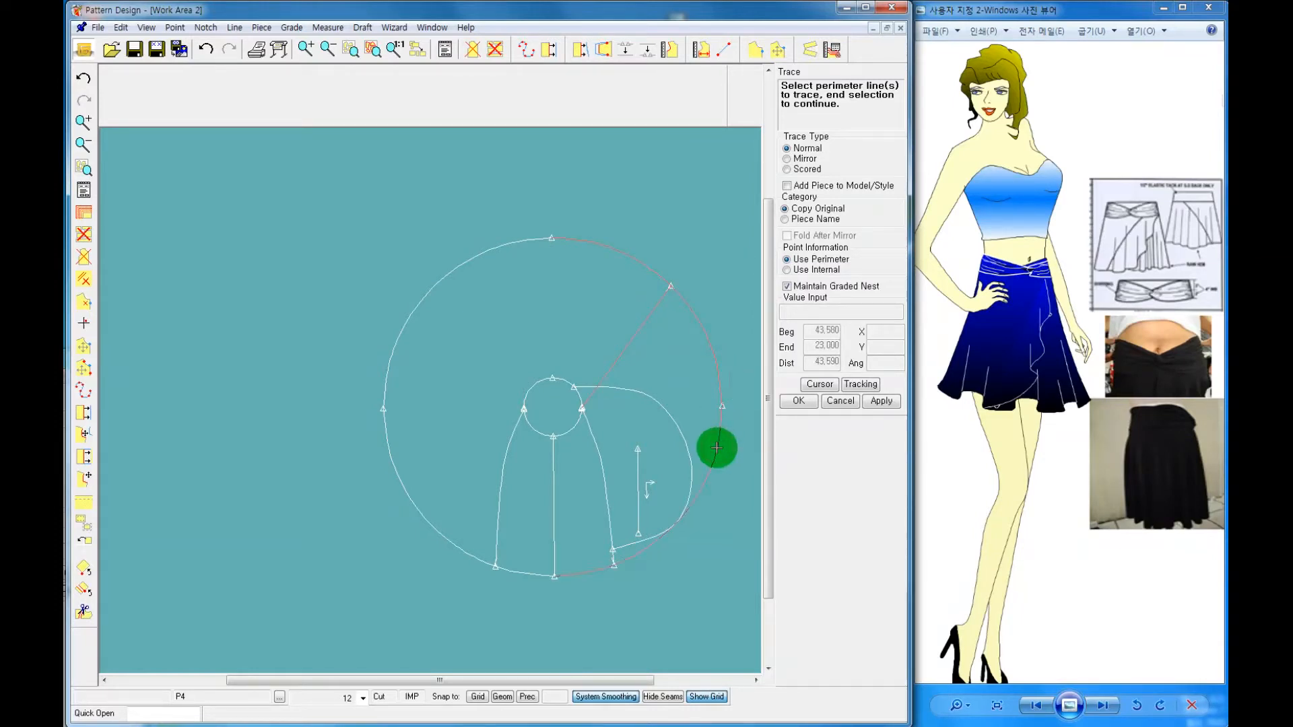
{"action": "left_click", "coordinate": [610, 515]}
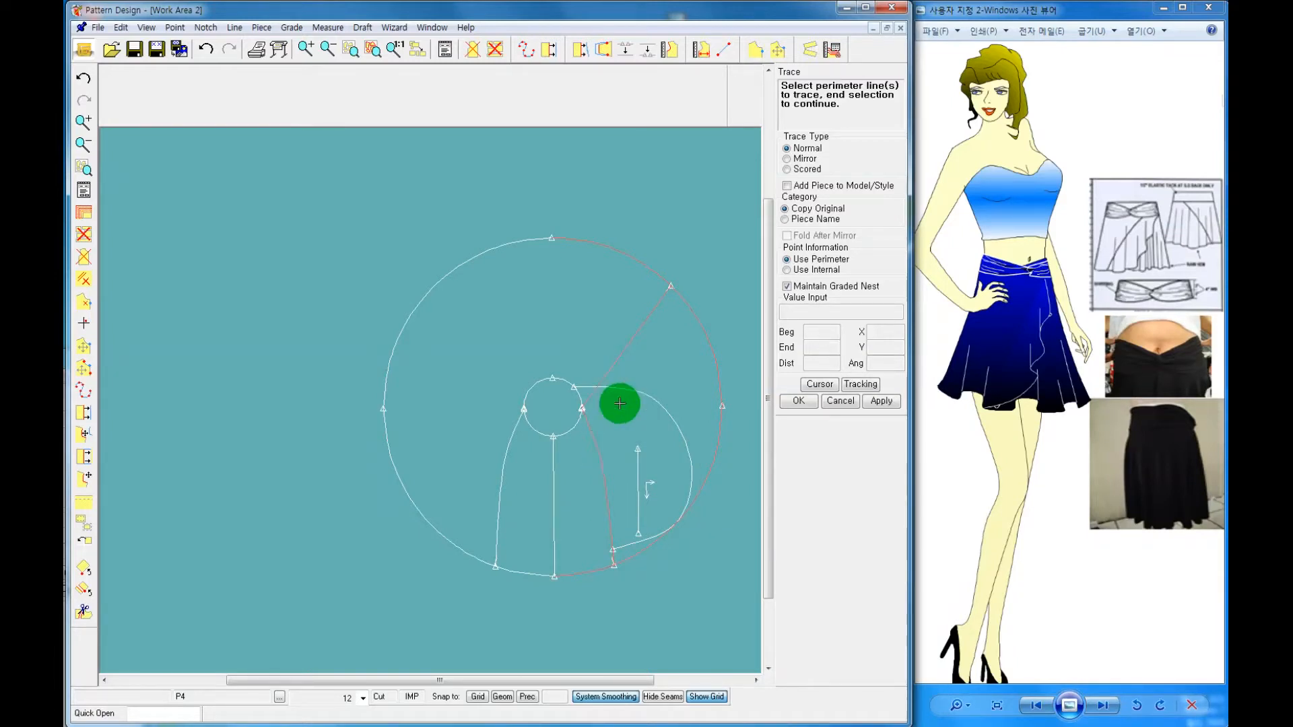
Complete the right section's trace without internal lines, place the piece left of the circle and accept its default name
{"action": "right_click", "coordinate": [620, 409]}
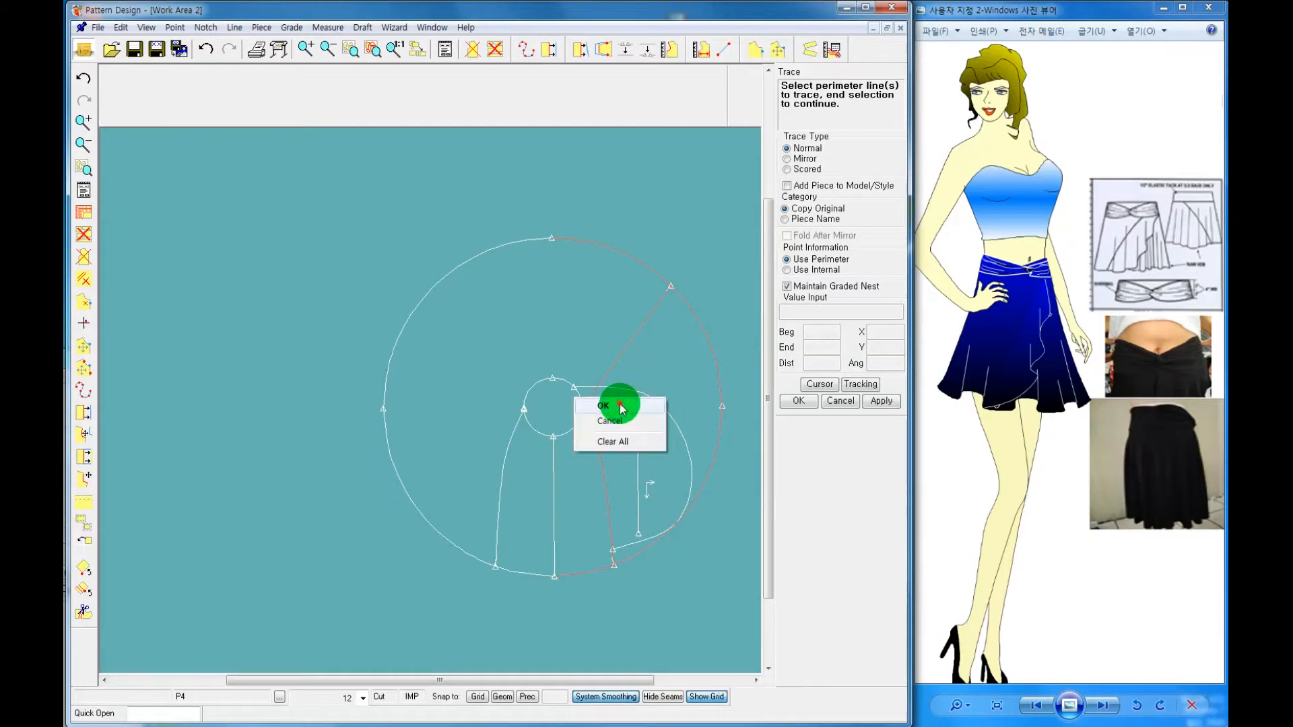
{"action": "left_click", "coordinate": [619, 404]}
{"action": "right_click", "coordinate": [620, 409]}
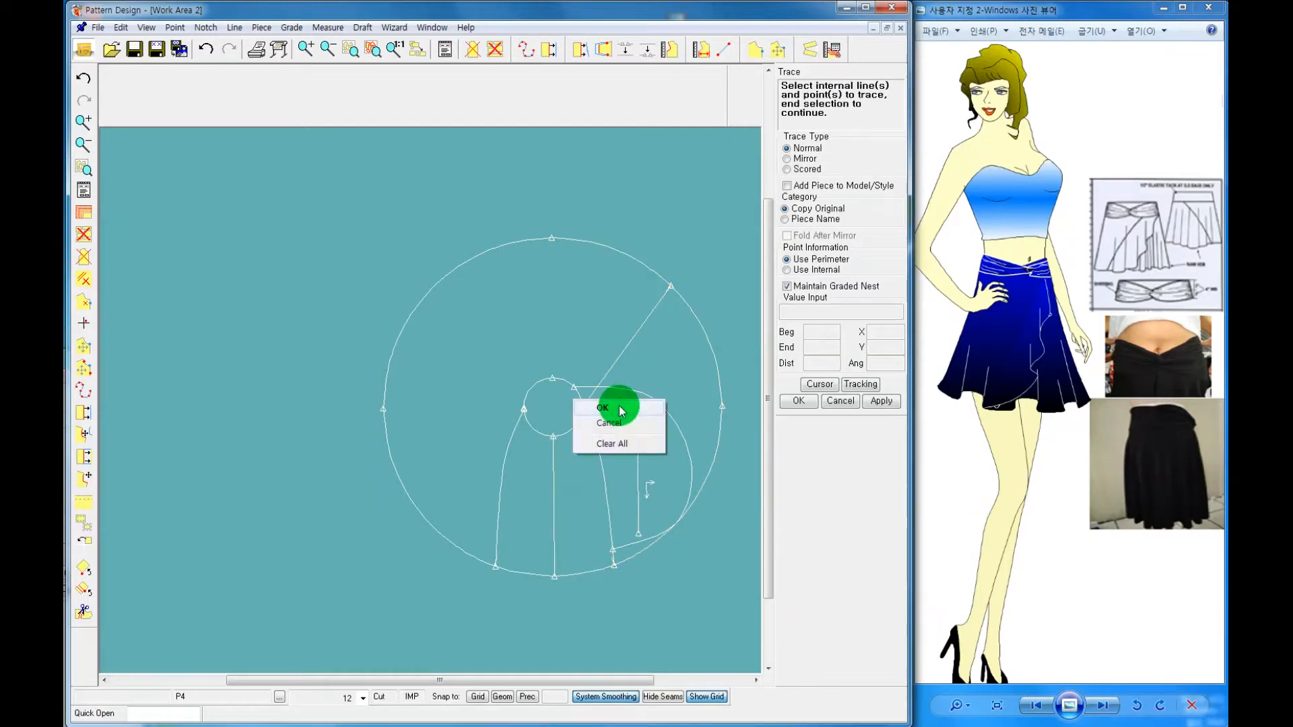
{"action": "left_click", "coordinate": [620, 408]}
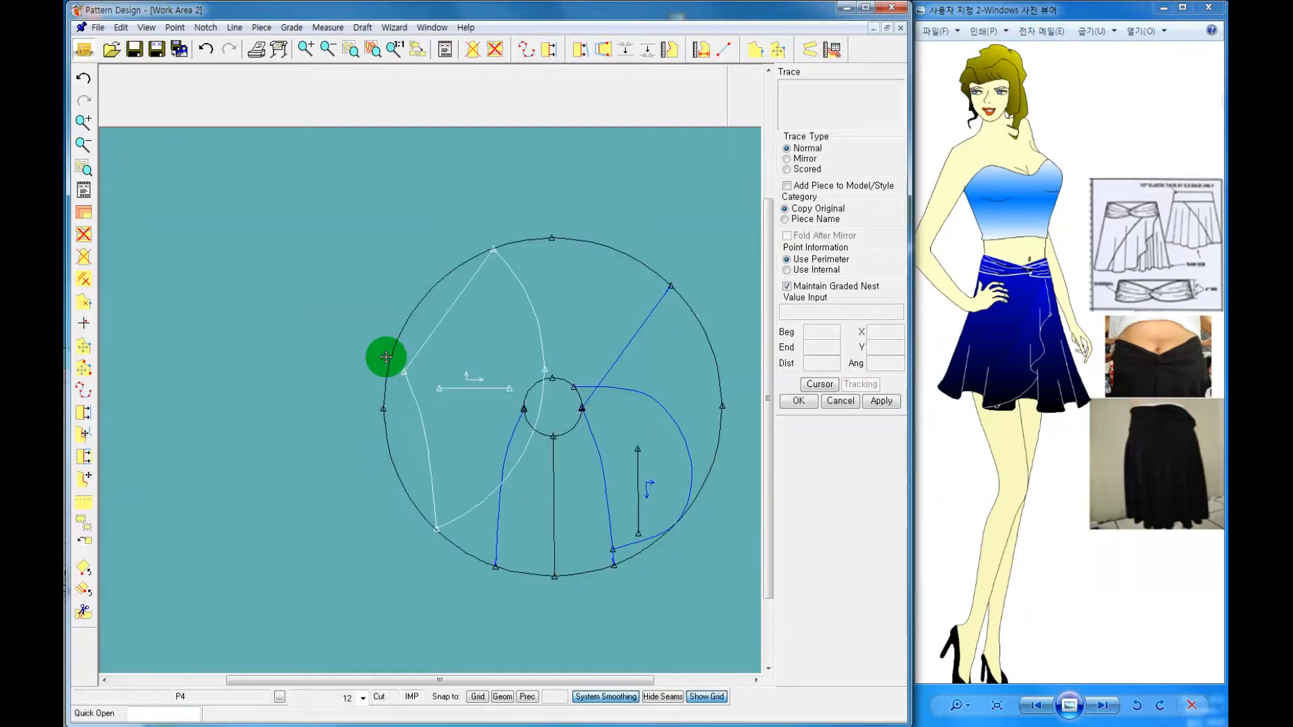
{"action": "left_click", "coordinate": [254, 316]}
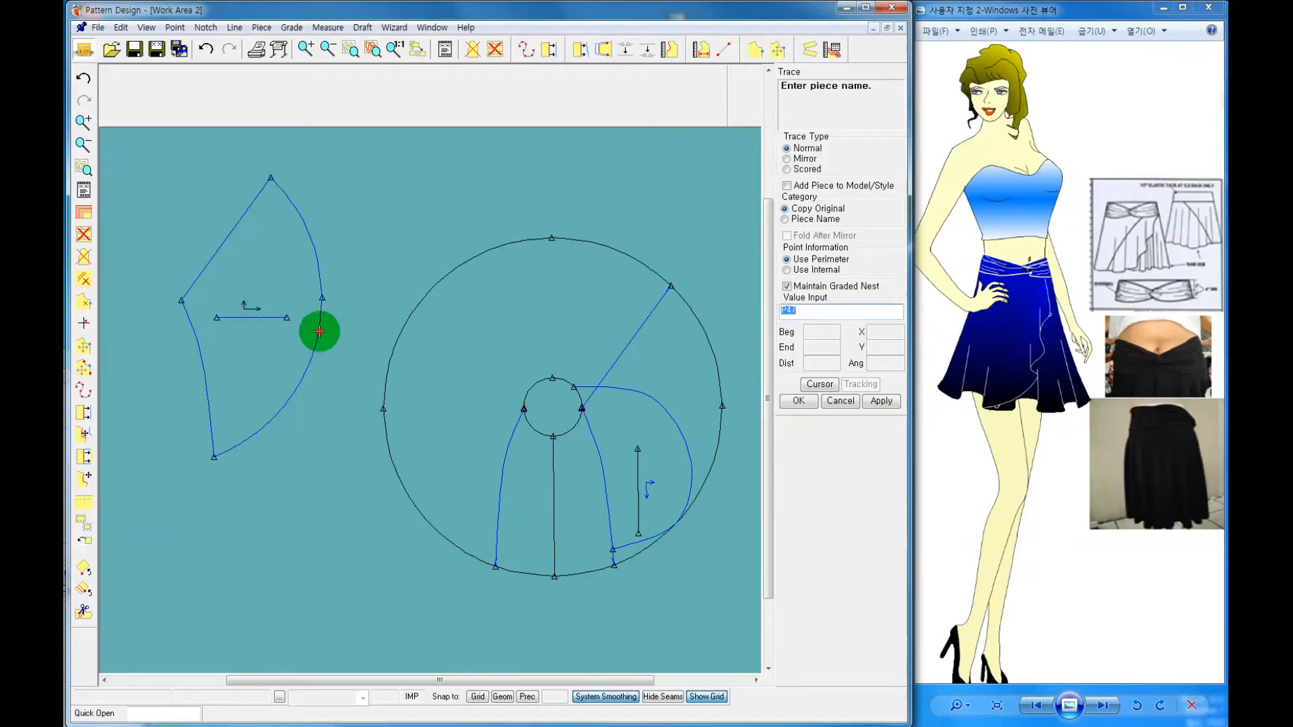
{"action": "key", "text": "Return"}
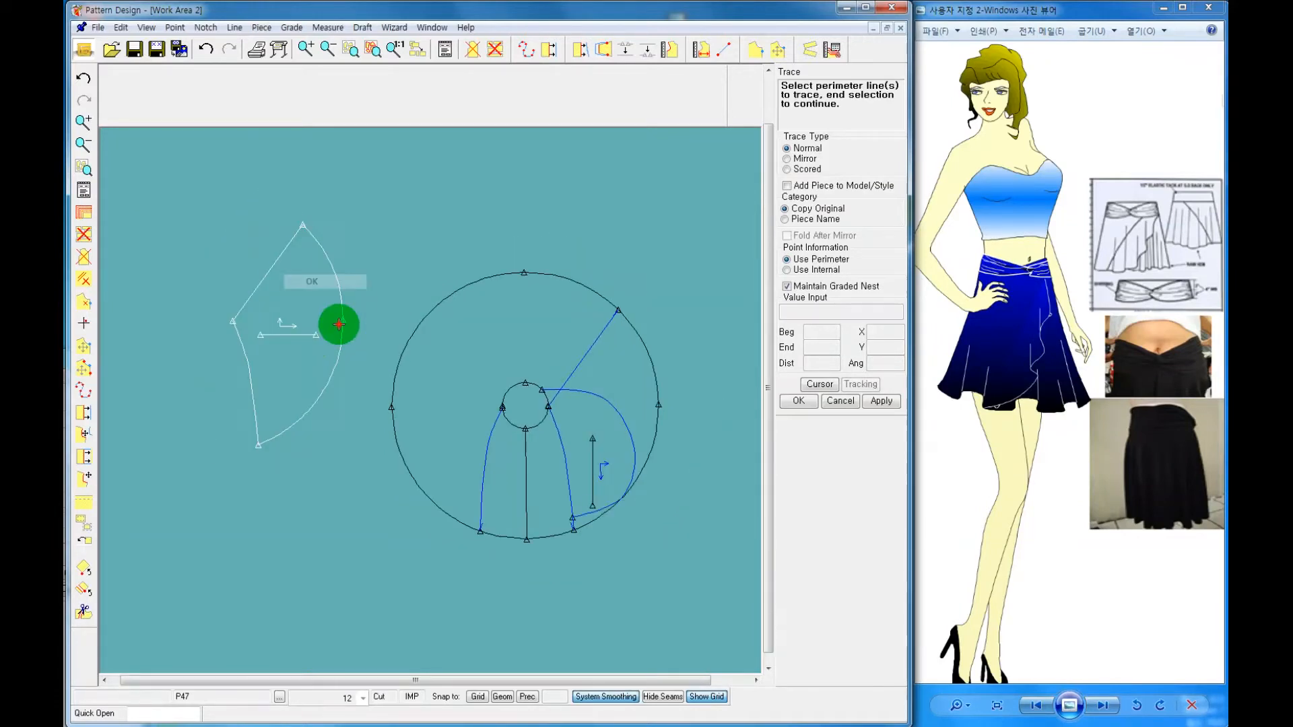
End the Trace command and move the traced right section and the circle piece to make room for another piece
{"action": "right_click", "coordinate": [311, 300]}
{"action": "left_click", "coordinate": [305, 316]}
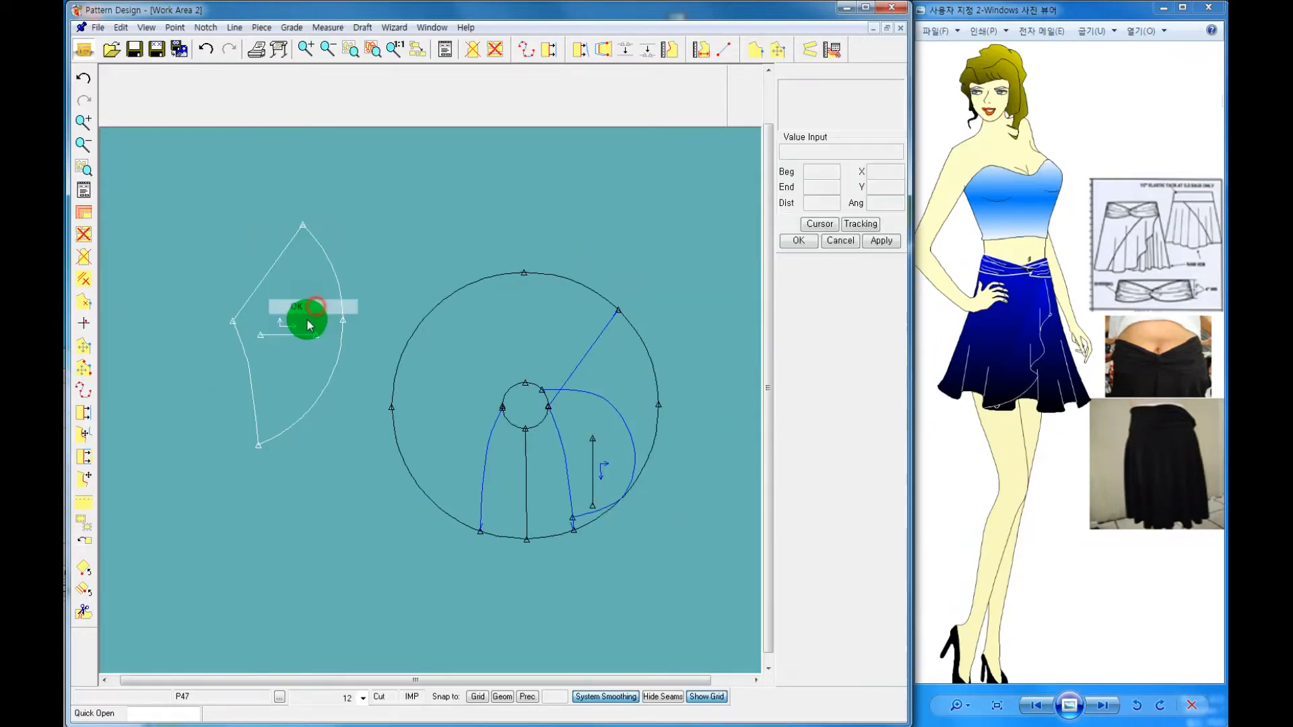
{"action": "left_click", "coordinate": [353, 305]}
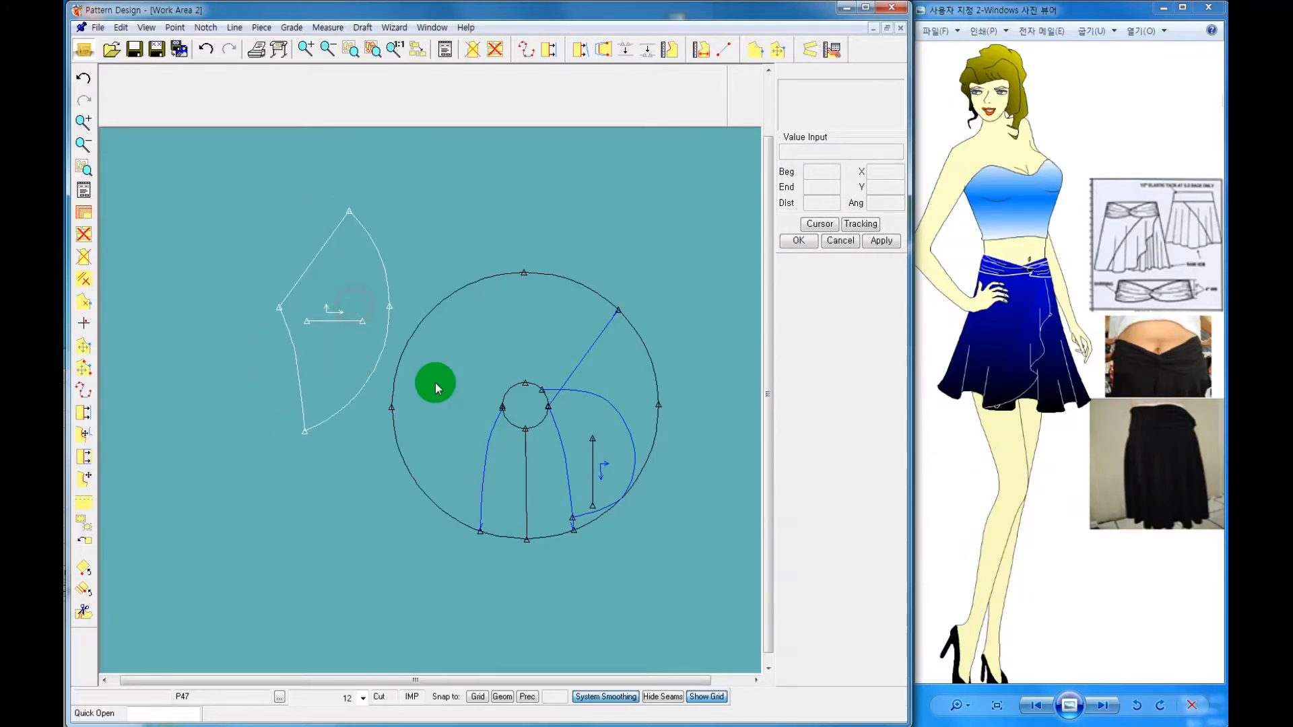
{"action": "left_click", "coordinate": [478, 383]}
{"action": "left_click", "coordinate": [528, 341]}
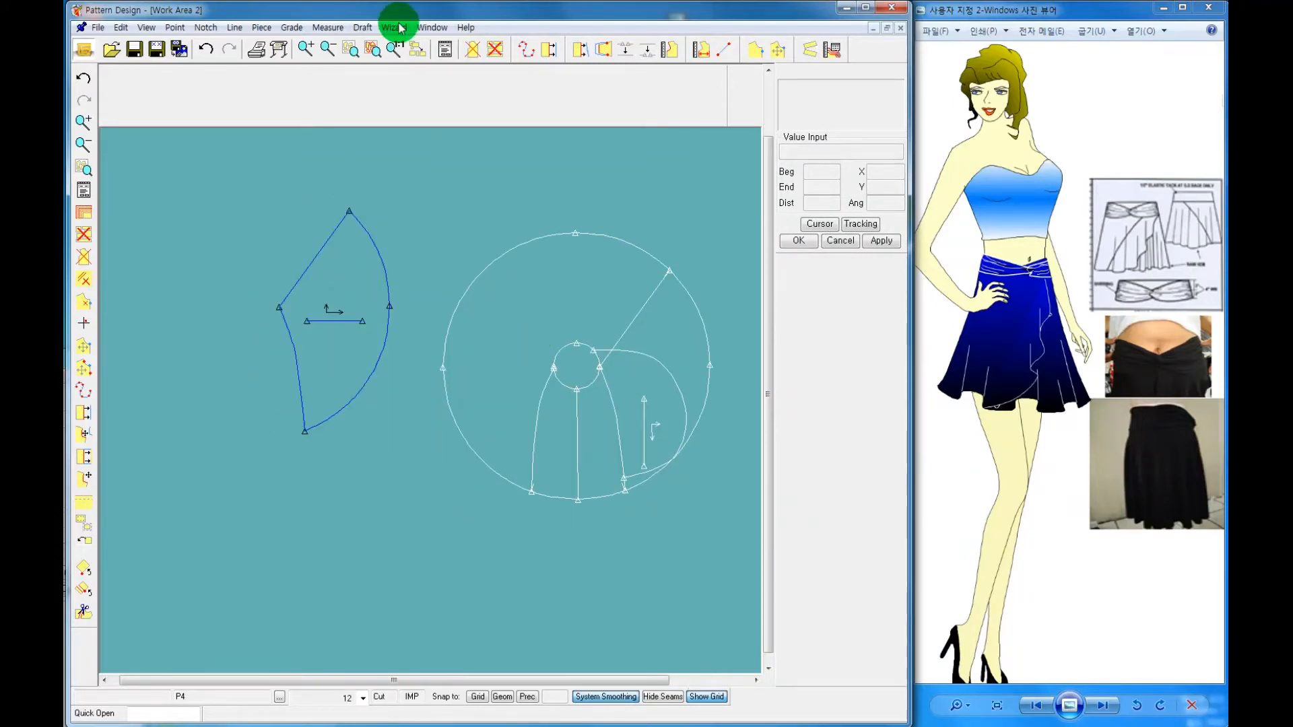
Trace the circle's large section from its upper and left hem arcs, left opening curve, upper waist arcs and diagonal division line
{"action": "left_click", "coordinate": [262, 28]}
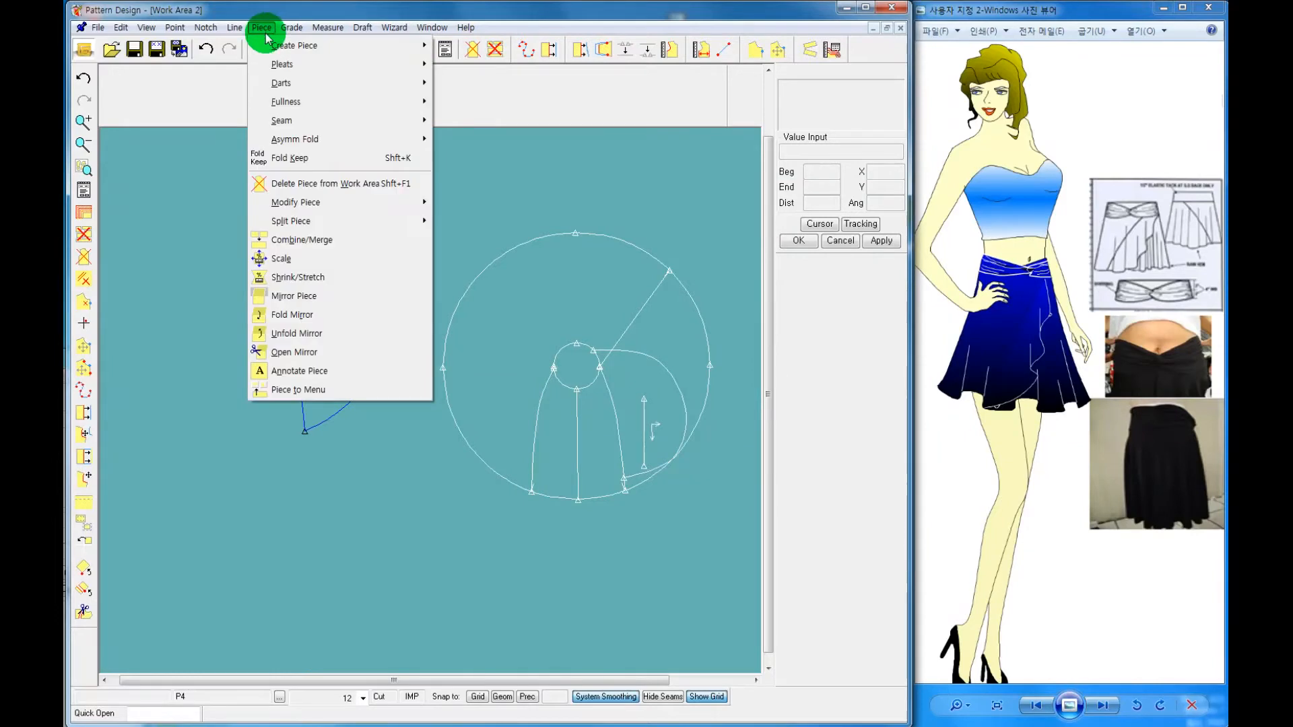
{"action": "mouse_move", "coordinate": [273, 47]}
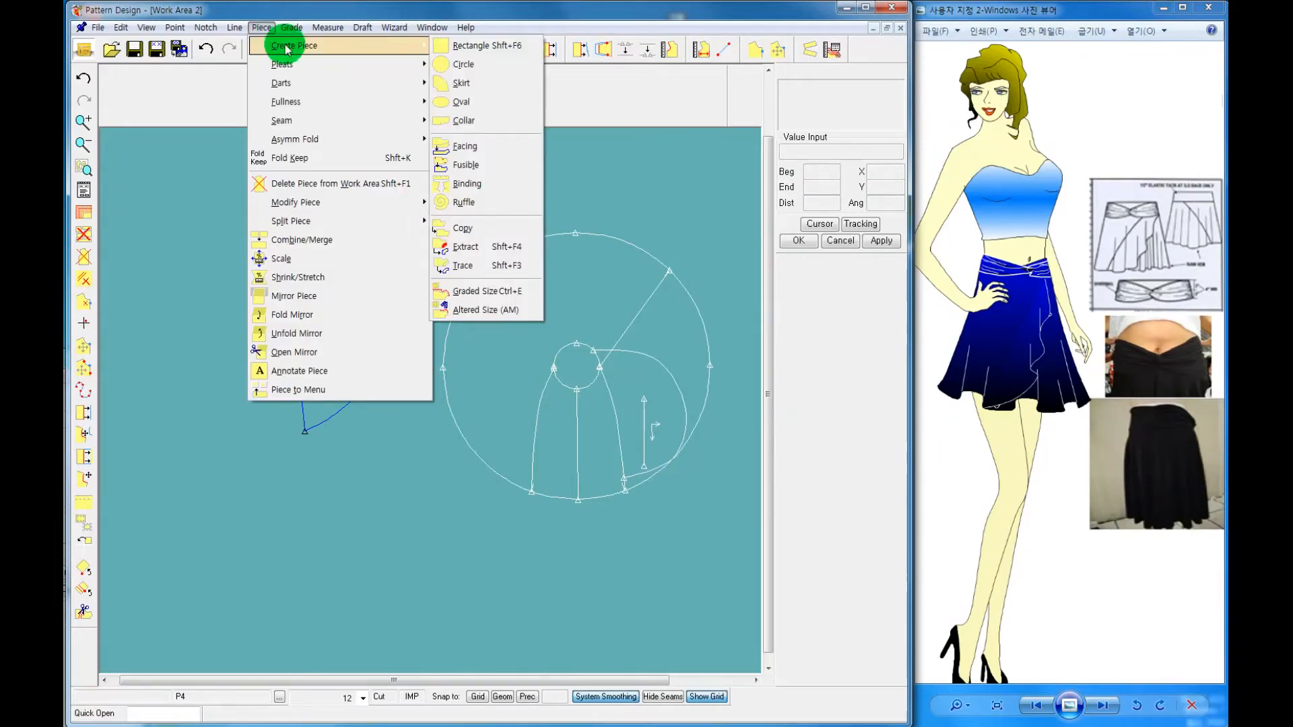
{"action": "left_click", "coordinate": [458, 270]}
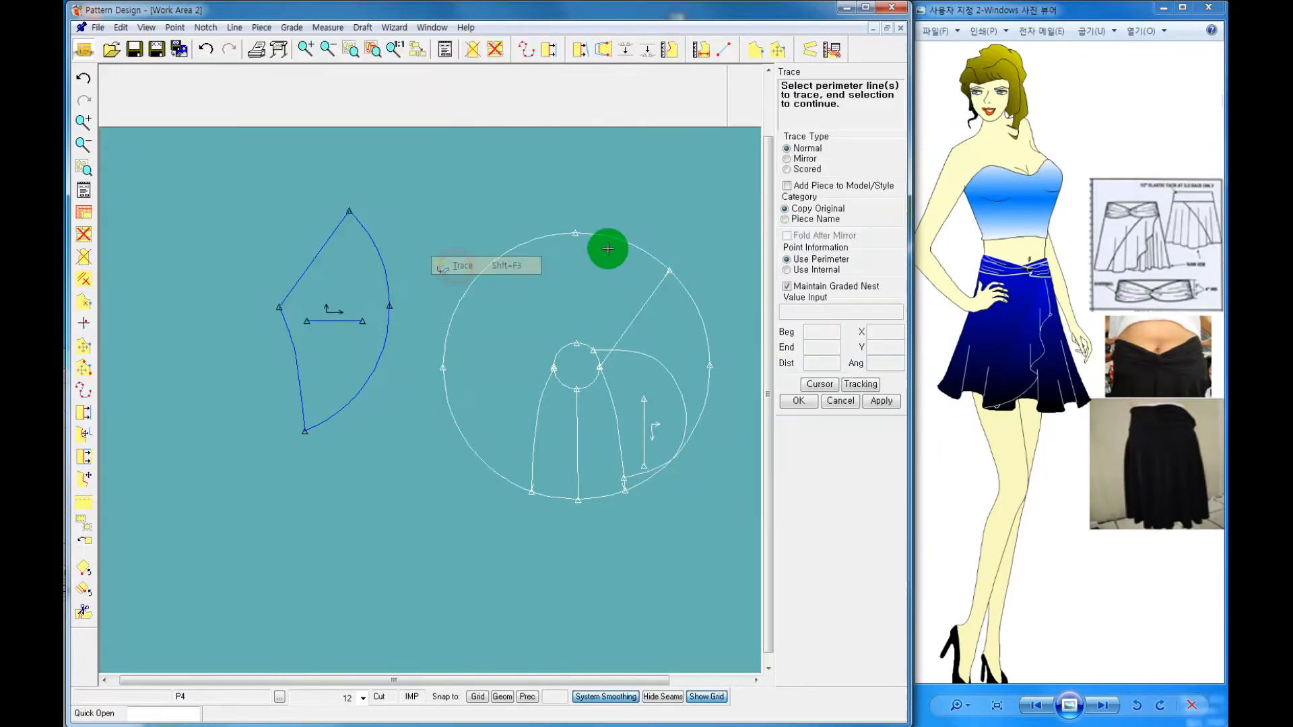
{"action": "left_click", "coordinate": [506, 247]}
{"action": "left_click", "coordinate": [457, 430]}
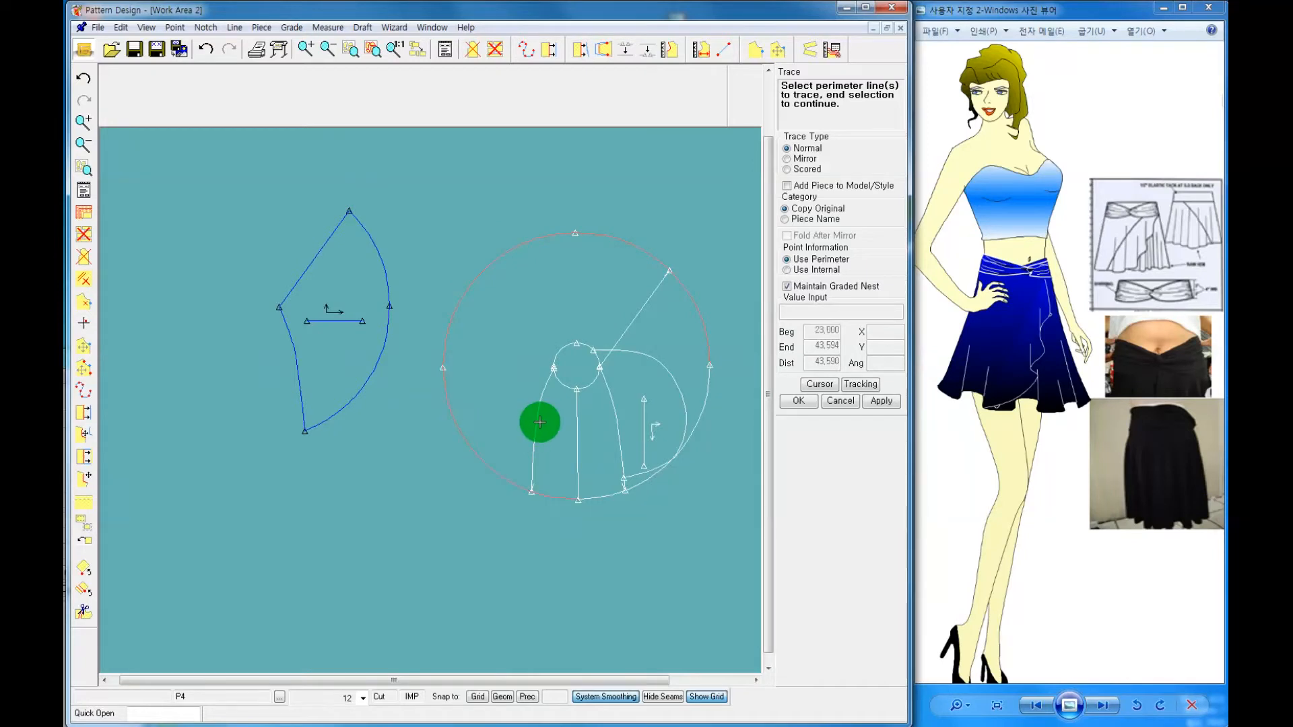
{"action": "left_click", "coordinate": [540, 422]}
{"action": "left_click", "coordinate": [567, 354]}
{"action": "left_click", "coordinate": [563, 351]}
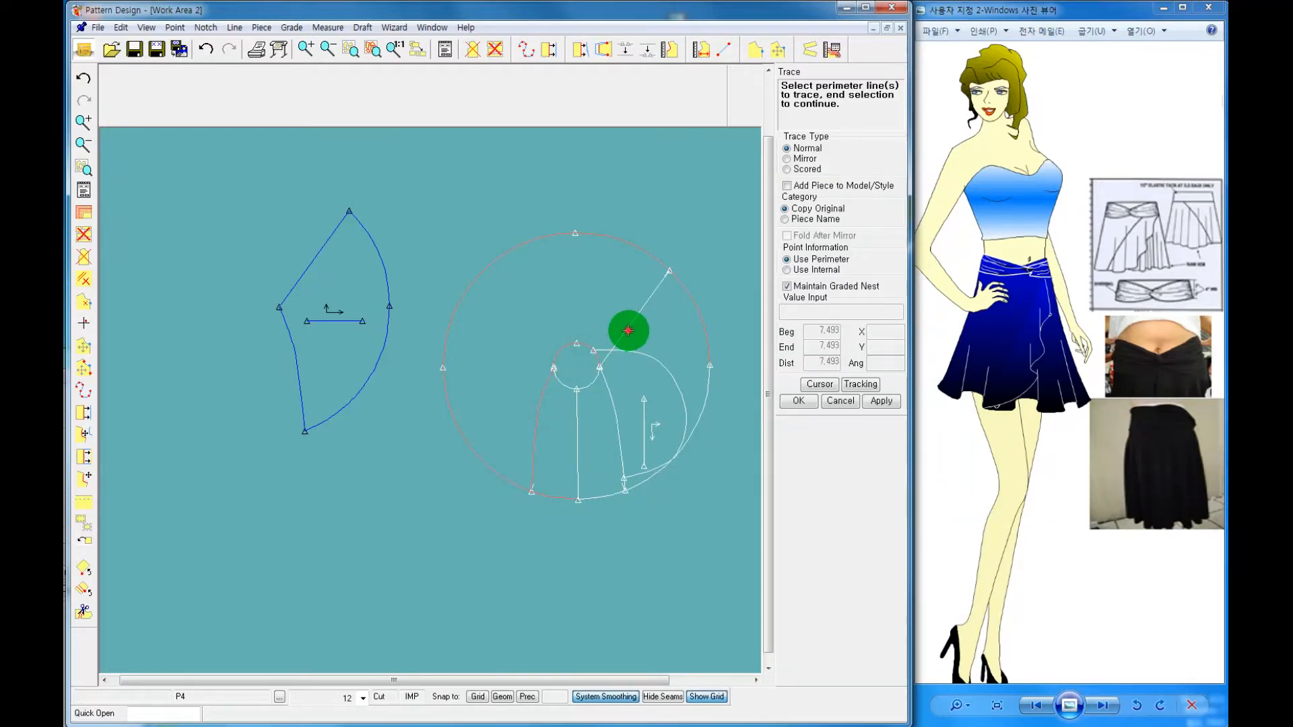
Complete the large section's trace without internal lines, place it beside the smaller traced piece's diagonal edge and accept its default name
{"action": "right_click", "coordinate": [590, 269]}
{"action": "left_click", "coordinate": [591, 270]}
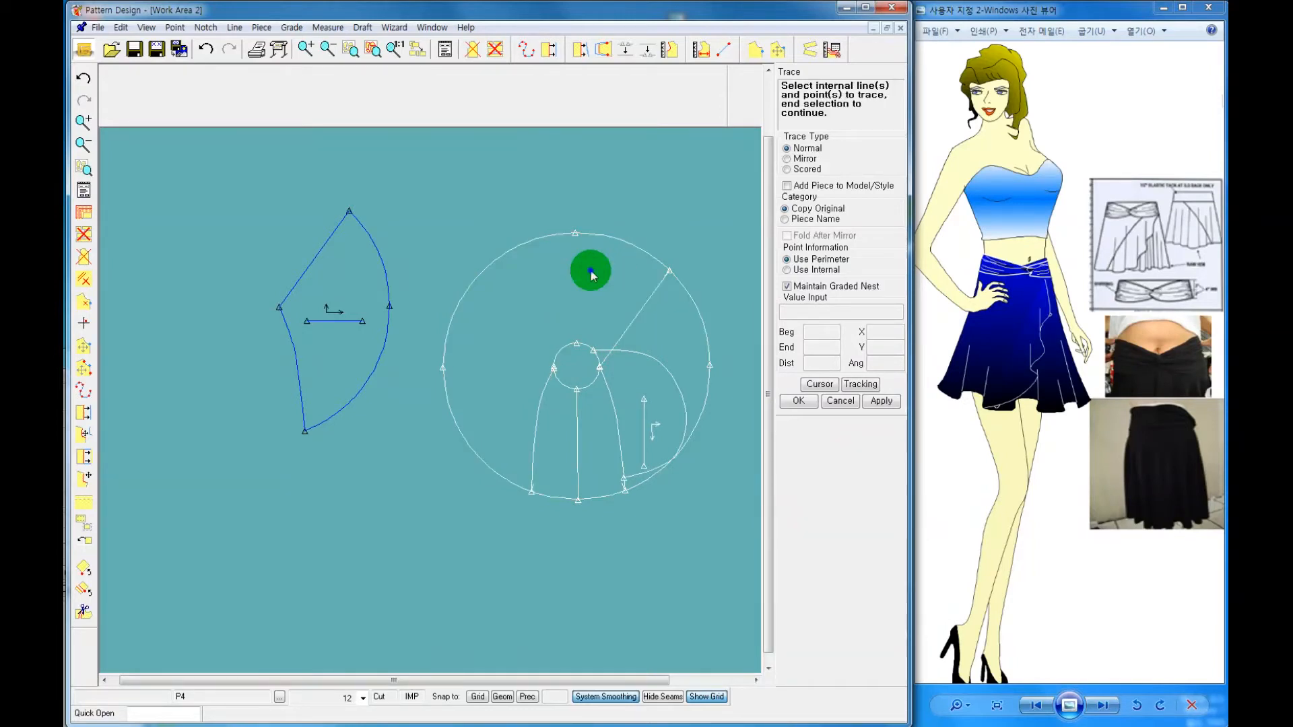
{"action": "right_click", "coordinate": [590, 269]}
{"action": "left_click", "coordinate": [590, 270]}
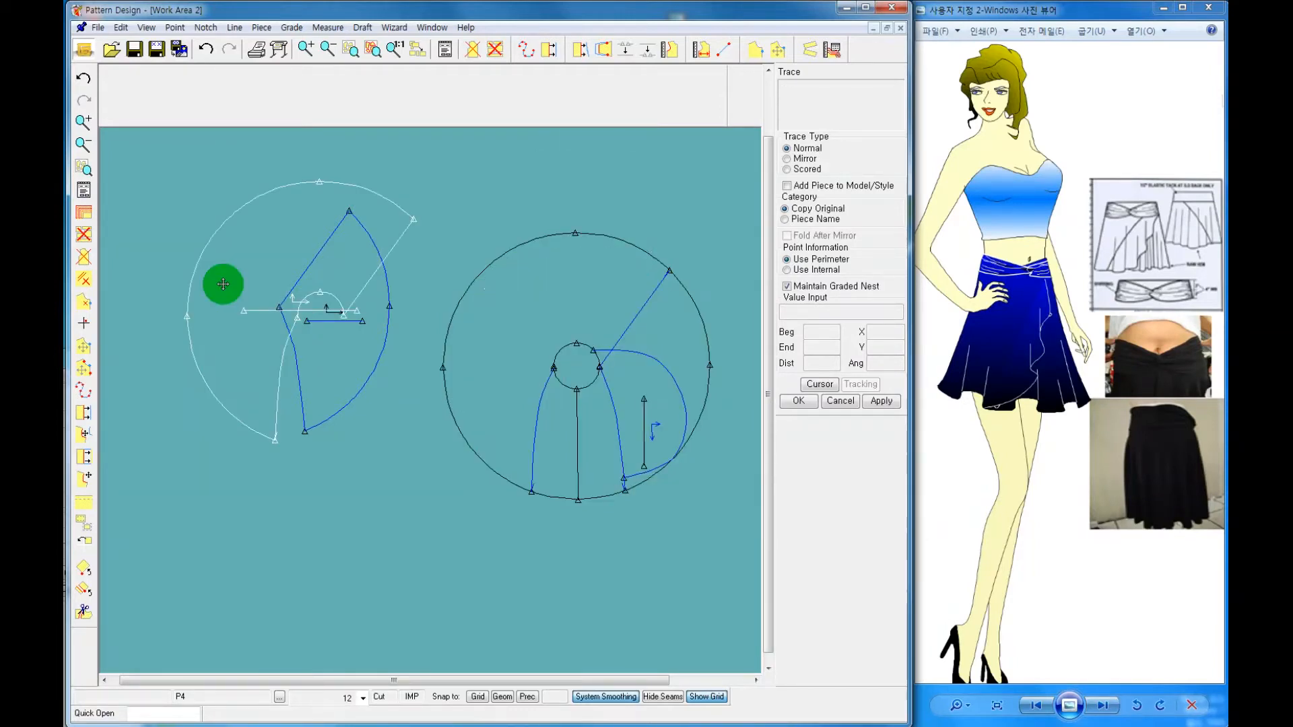
{"action": "left_click", "coordinate": [230, 286]}
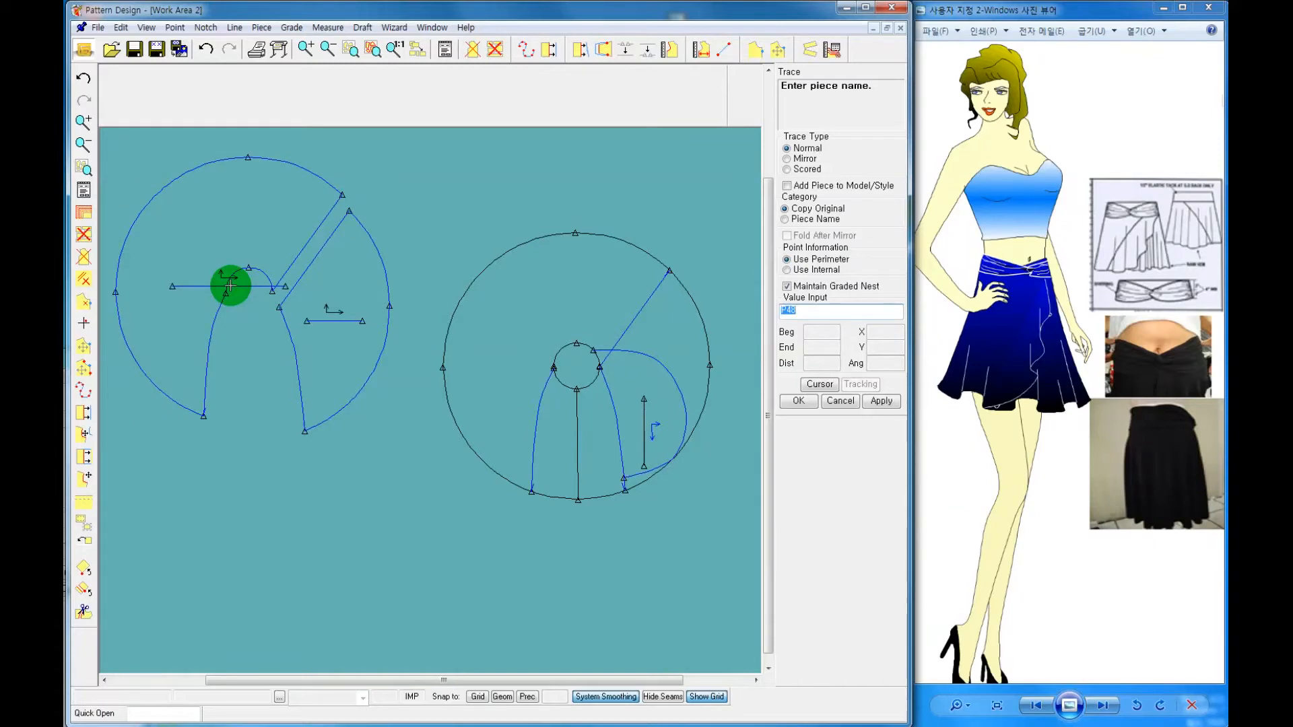
{"action": "key", "text": "Return"}
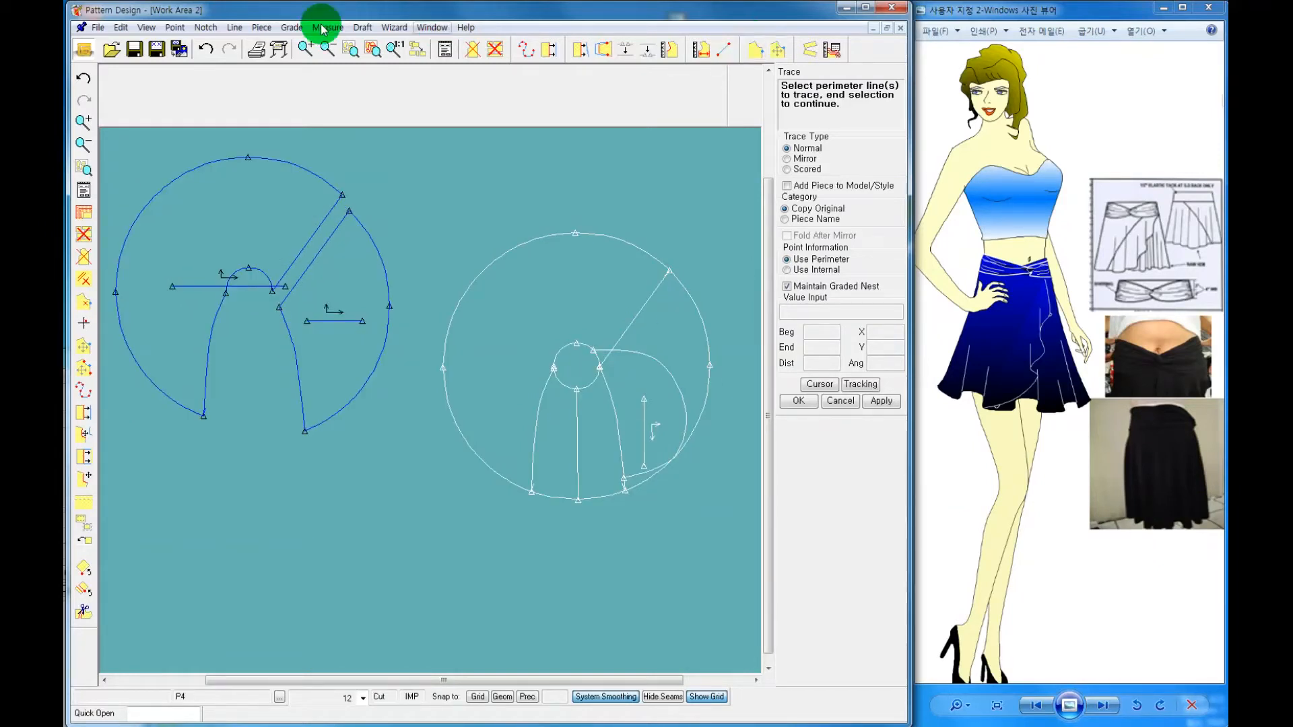
Try to trace the circle's lower centre section from its two opening curves, lower hem arcs and lower waist arcs
{"action": "left_click", "coordinate": [263, 28]}
{"action": "left_click", "coordinate": [381, 46]}
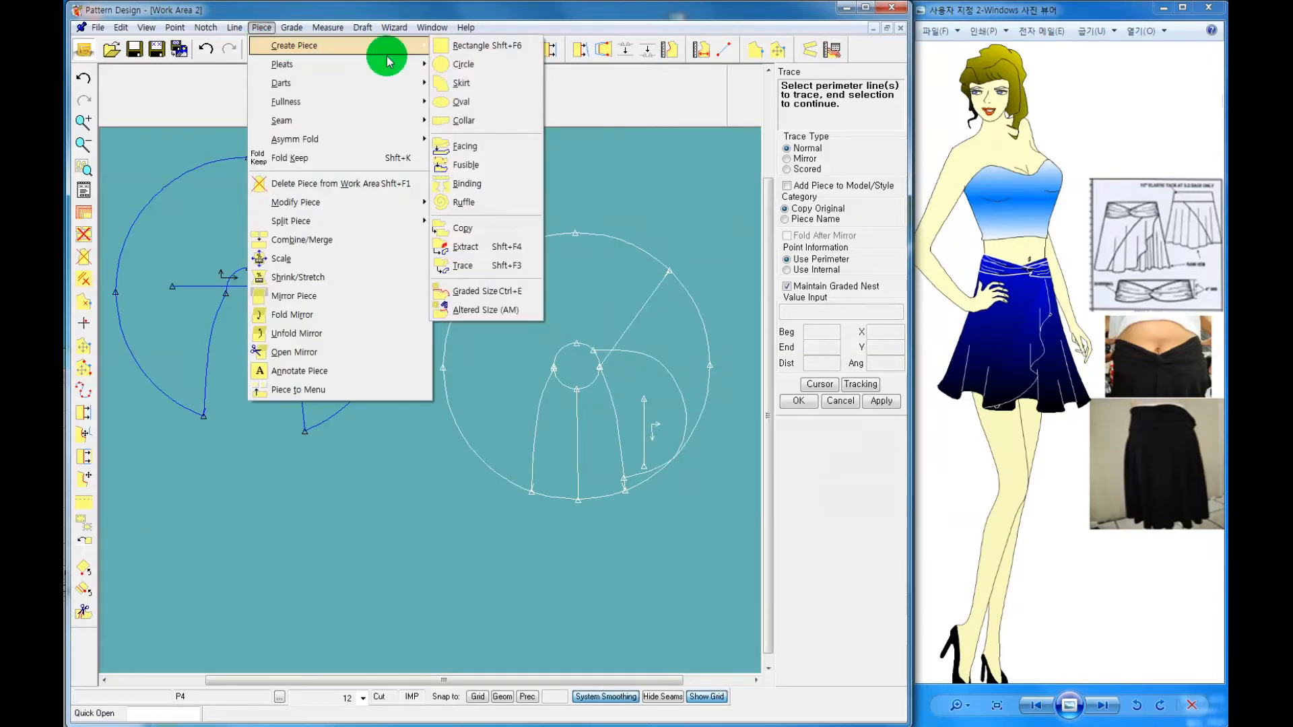
{"action": "left_click", "coordinate": [454, 265]}
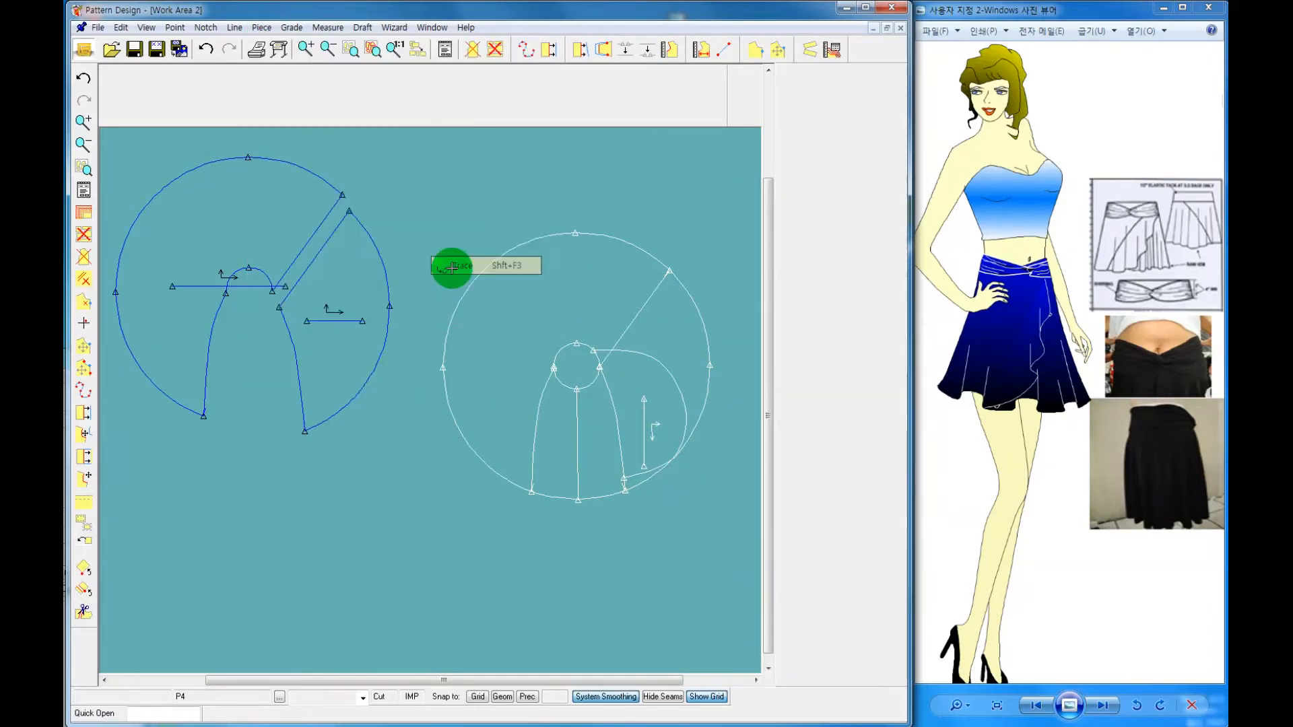
{"action": "left_click", "coordinate": [613, 398]}
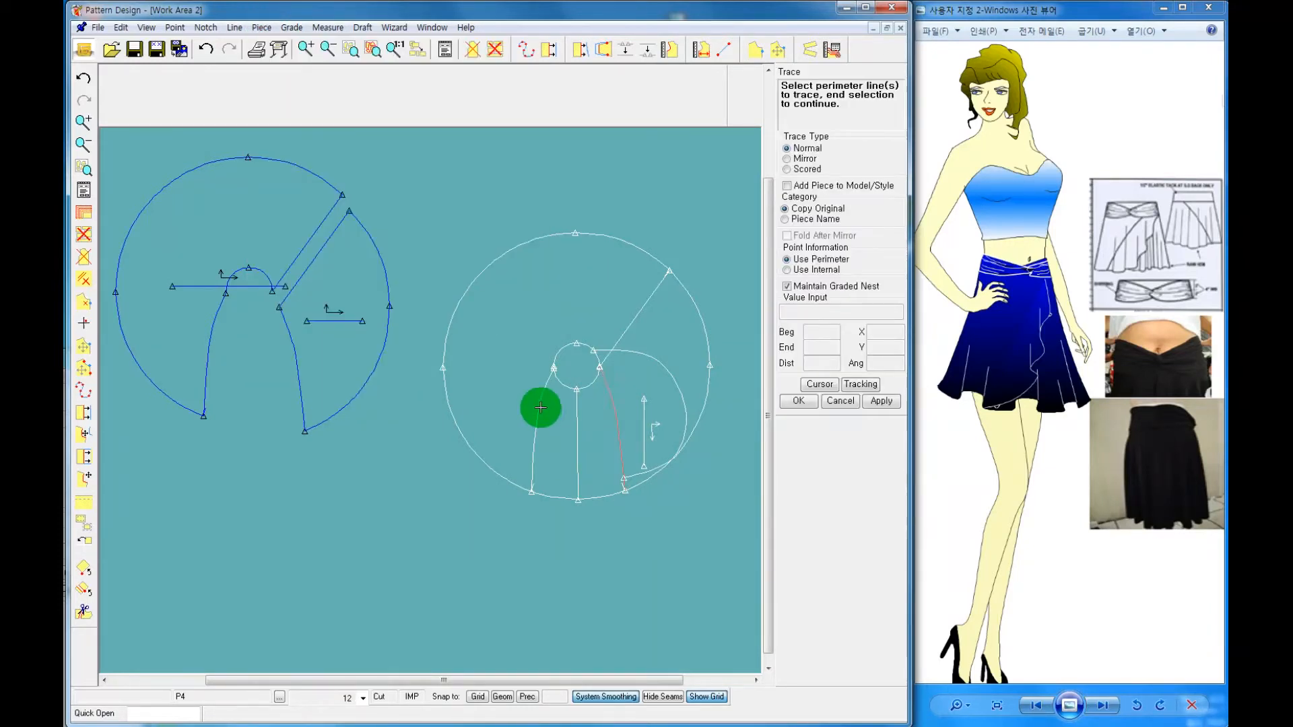
{"action": "left_click", "coordinate": [540, 408]}
{"action": "left_click", "coordinate": [556, 499]}
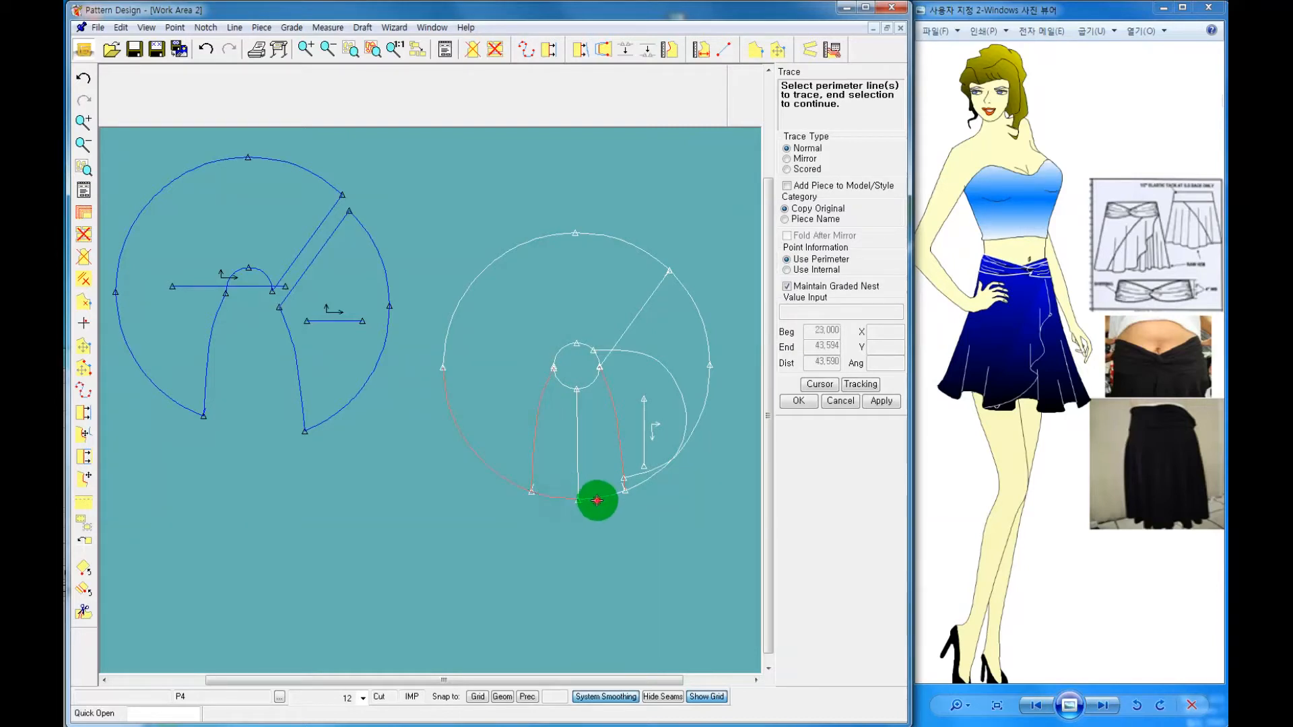
{"action": "left_click", "coordinate": [597, 500]}
{"action": "left_click", "coordinate": [590, 383]}
{"action": "left_click", "coordinate": [564, 384]}
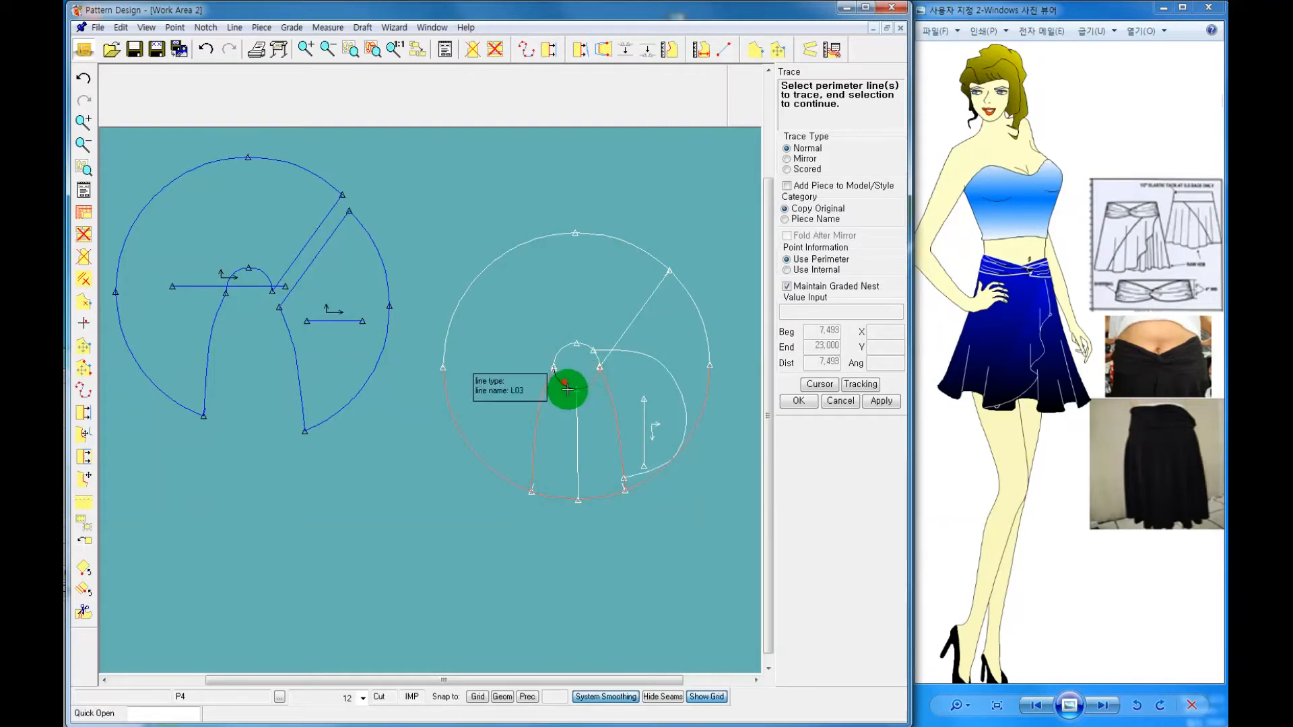
Try to complete the centre section's trace without internal lines
{"action": "right_click", "coordinate": [558, 408]}
{"action": "left_click", "coordinate": [559, 408]}
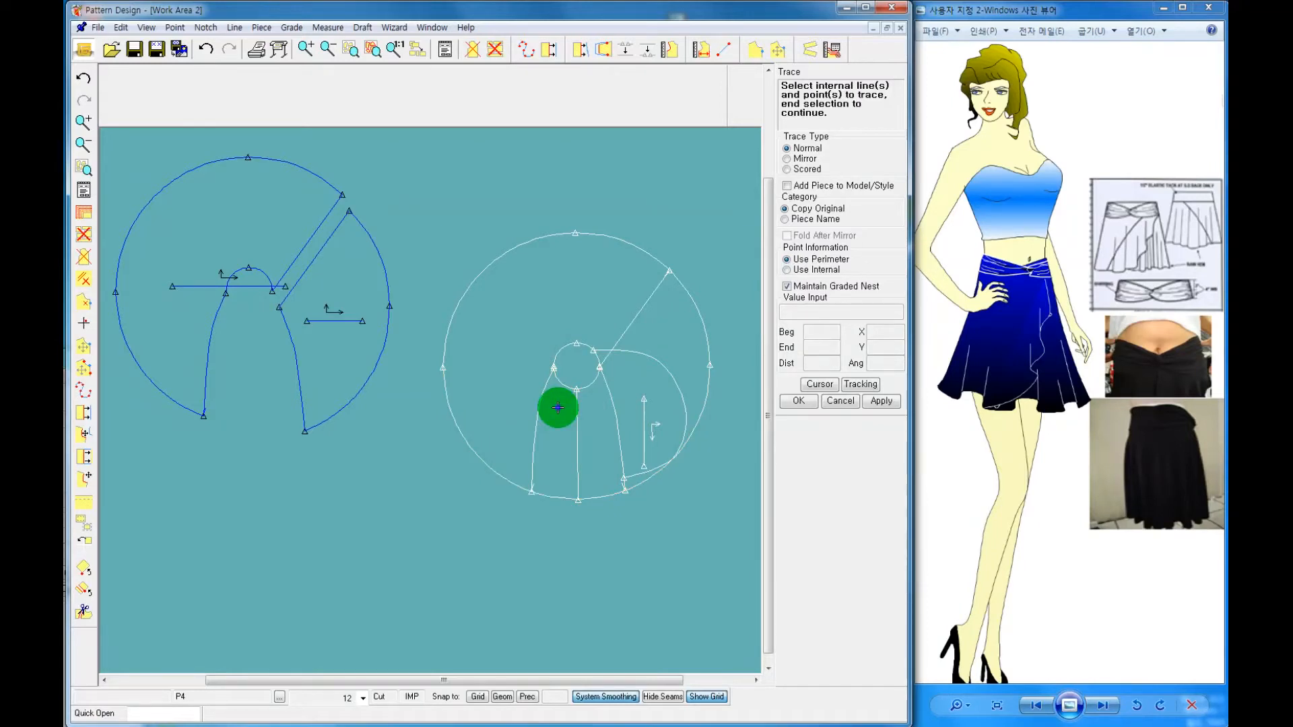
{"action": "right_click", "coordinate": [559, 408]}
{"action": "left_click", "coordinate": [558, 412]}
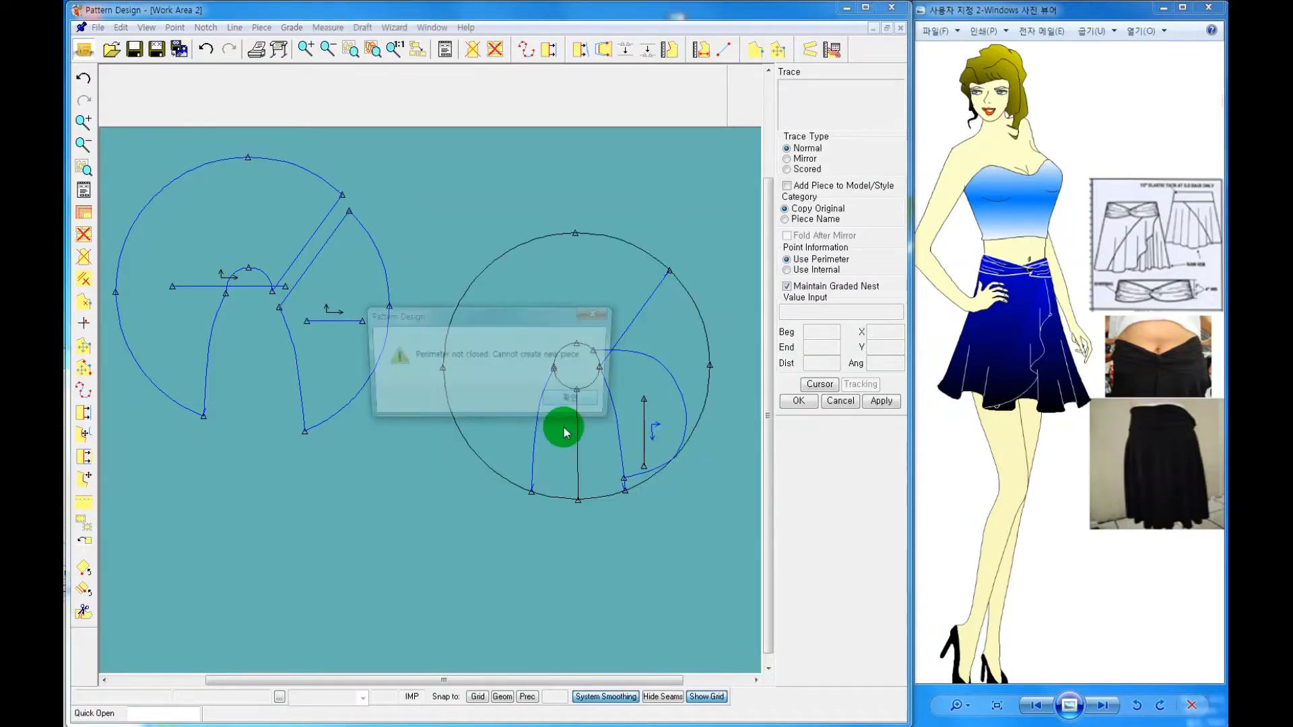
{"action": "left_click", "coordinate": [578, 404]}
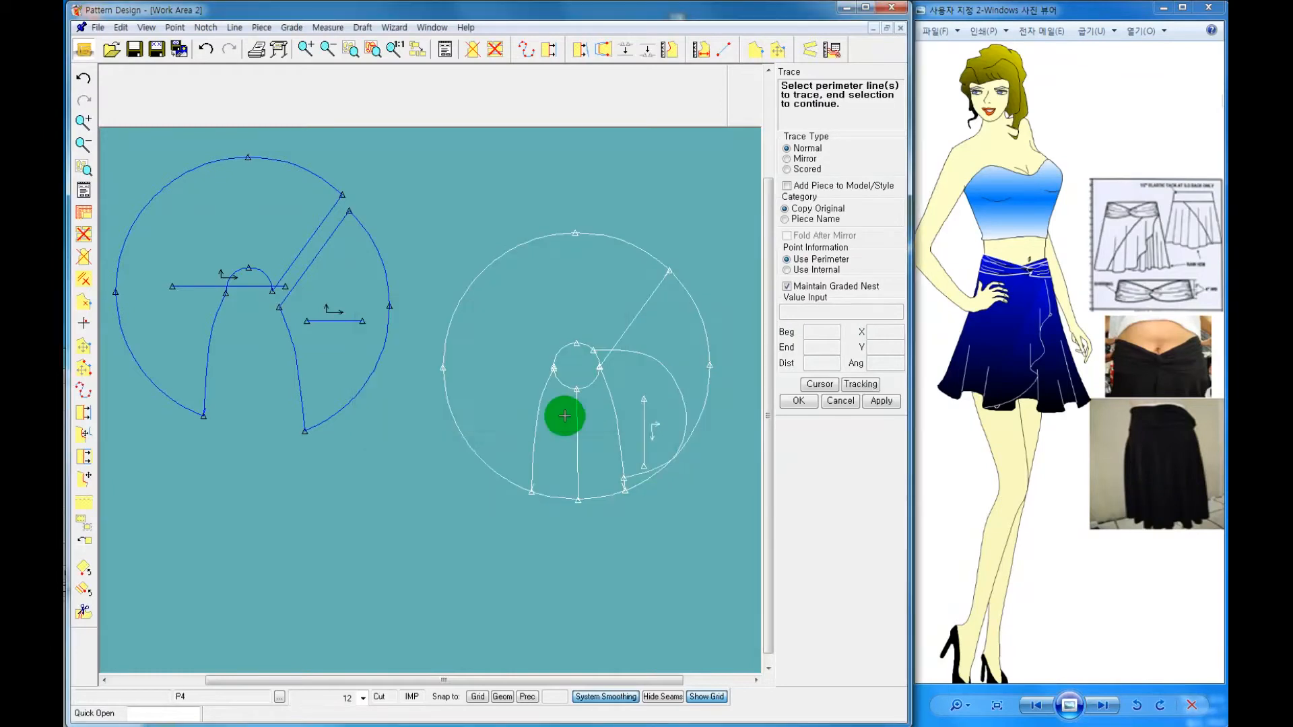
End the Trace command and move the circle piece slightly upward
{"action": "right_click", "coordinate": [562, 415]}
{"action": "left_click", "coordinate": [564, 420]}
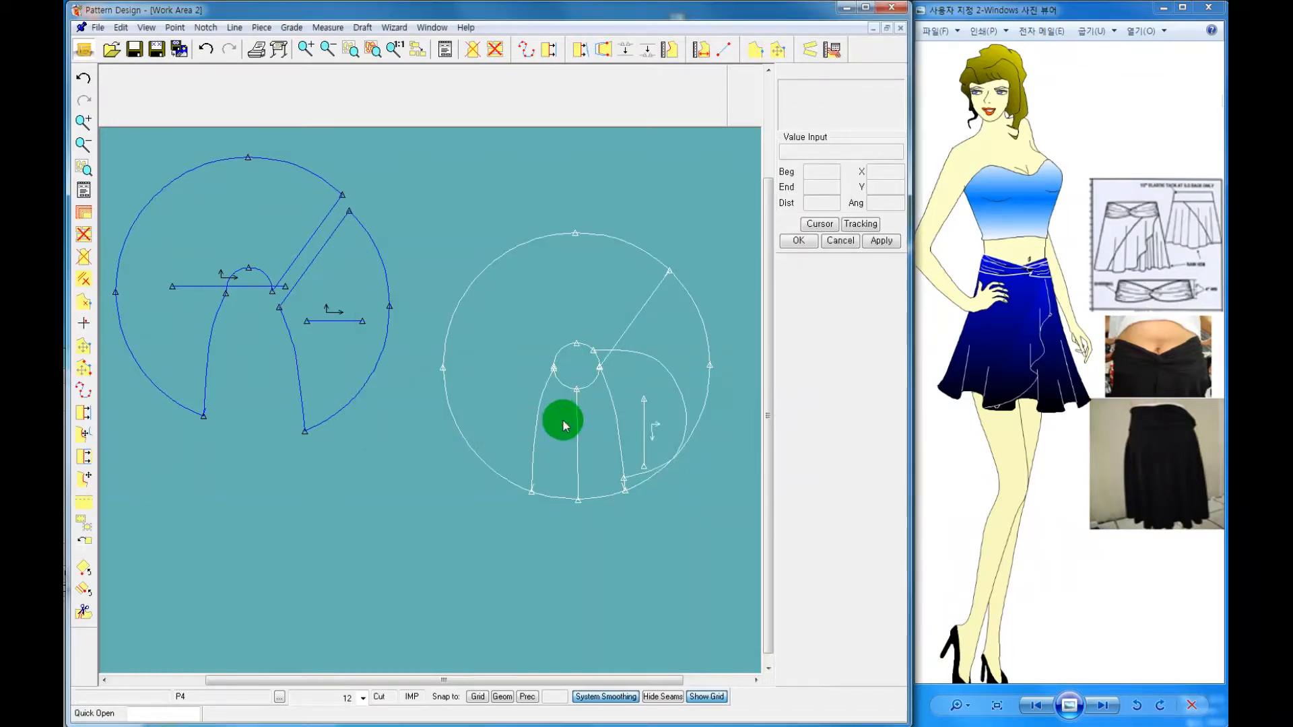
{"action": "left_click_drag", "start_coordinate": [572, 422], "coordinate": [573, 393]}
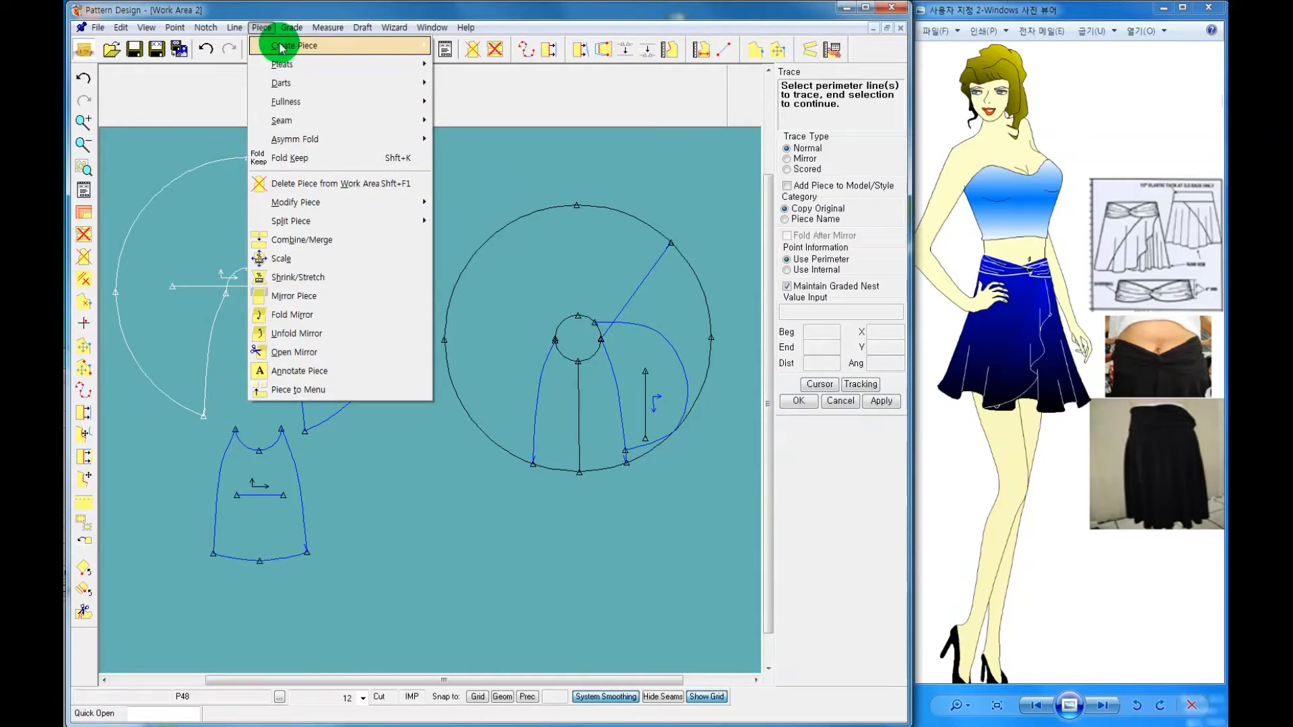
Trace the circle's drape section from its drape curve, right opening curve and upper-right waist arc
{"action": "mouse_move", "coordinate": [357, 47]}
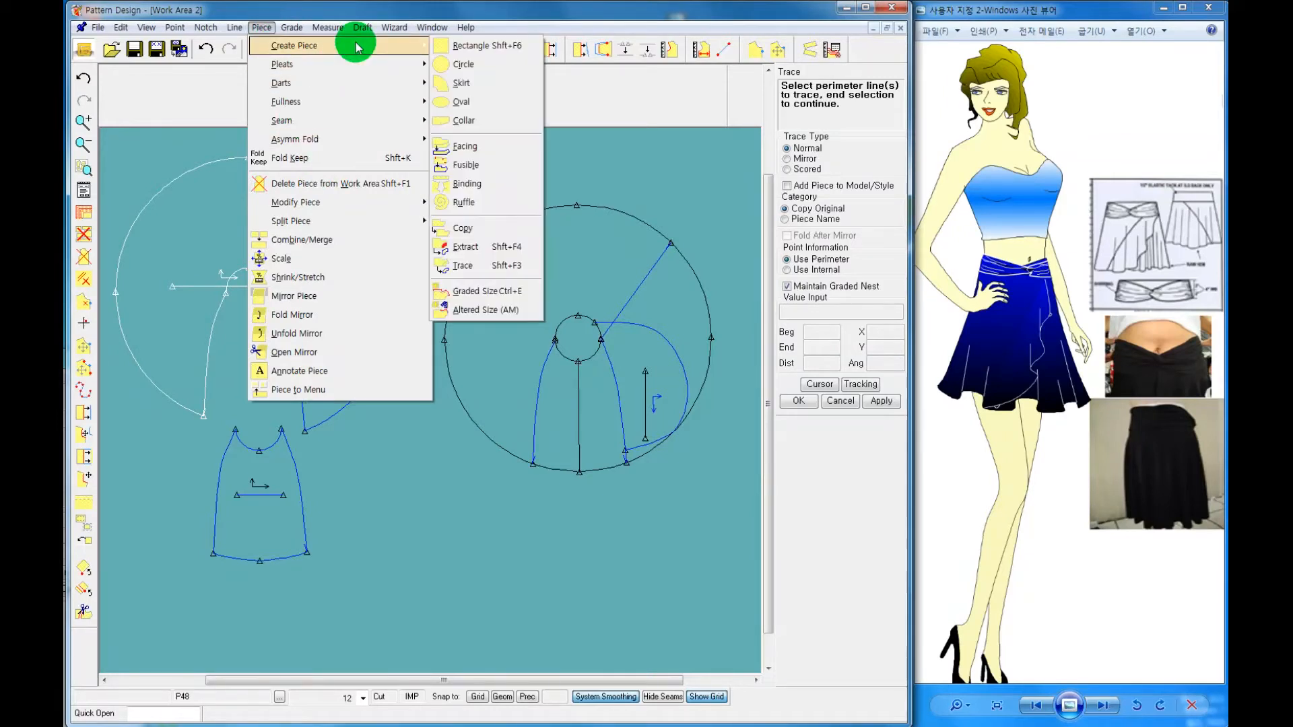
{"action": "left_click", "coordinate": [458, 266]}
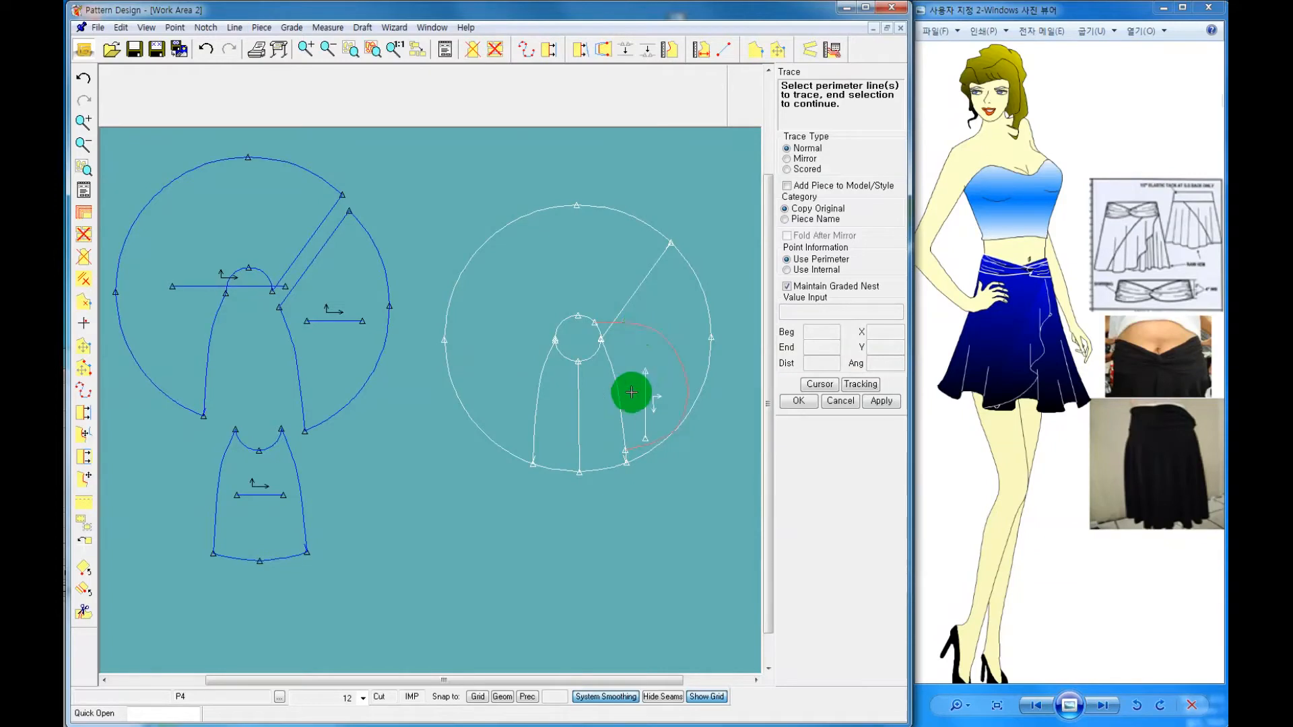
{"action": "left_click", "coordinate": [604, 337]}
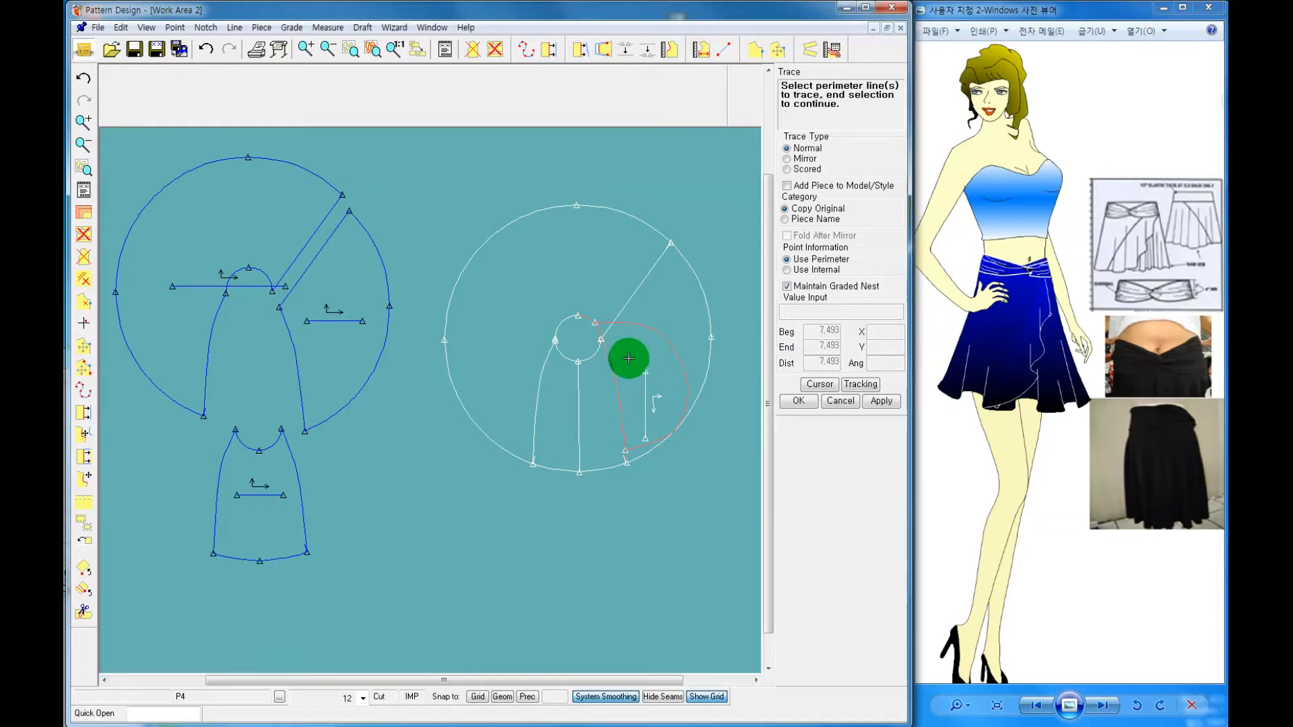
Complete the drape section's trace without internal lines, place it beside the traced centre piece and accept its default name
{"action": "right_click", "coordinate": [630, 357]}
{"action": "left_click", "coordinate": [628, 354]}
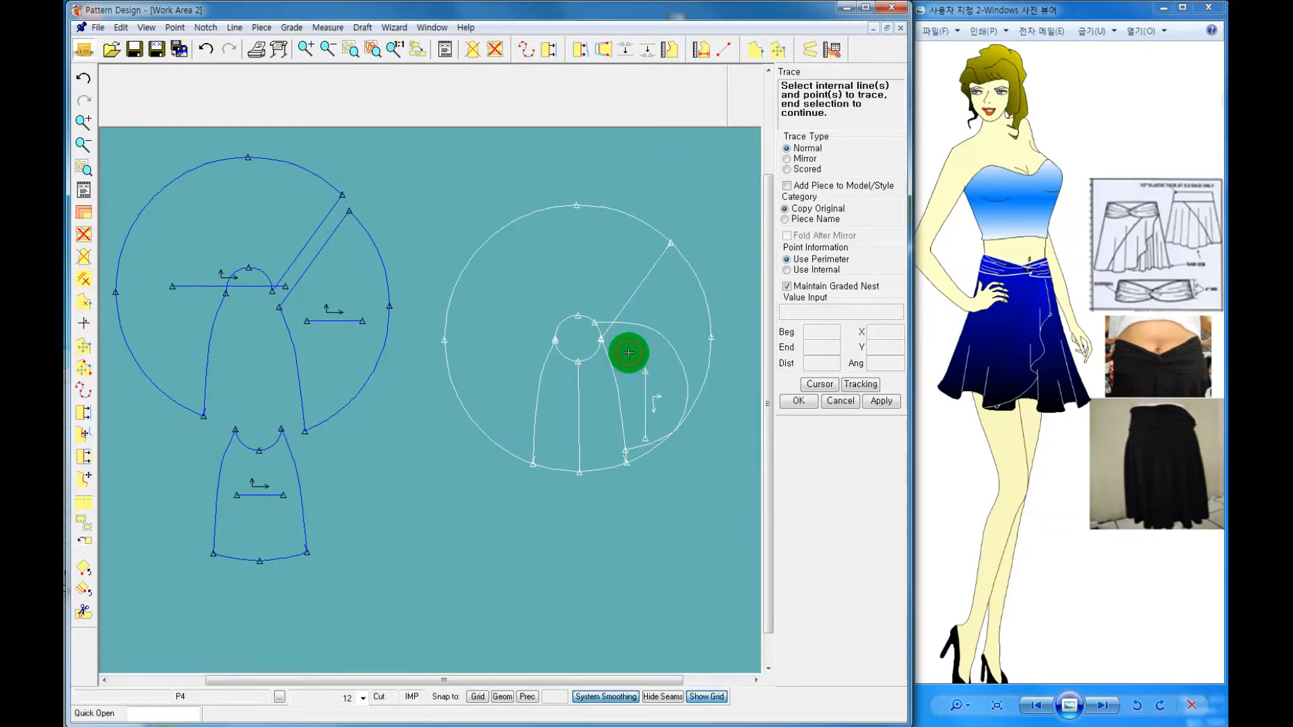
{"action": "right_click", "coordinate": [628, 353]}
{"action": "left_click", "coordinate": [628, 355]}
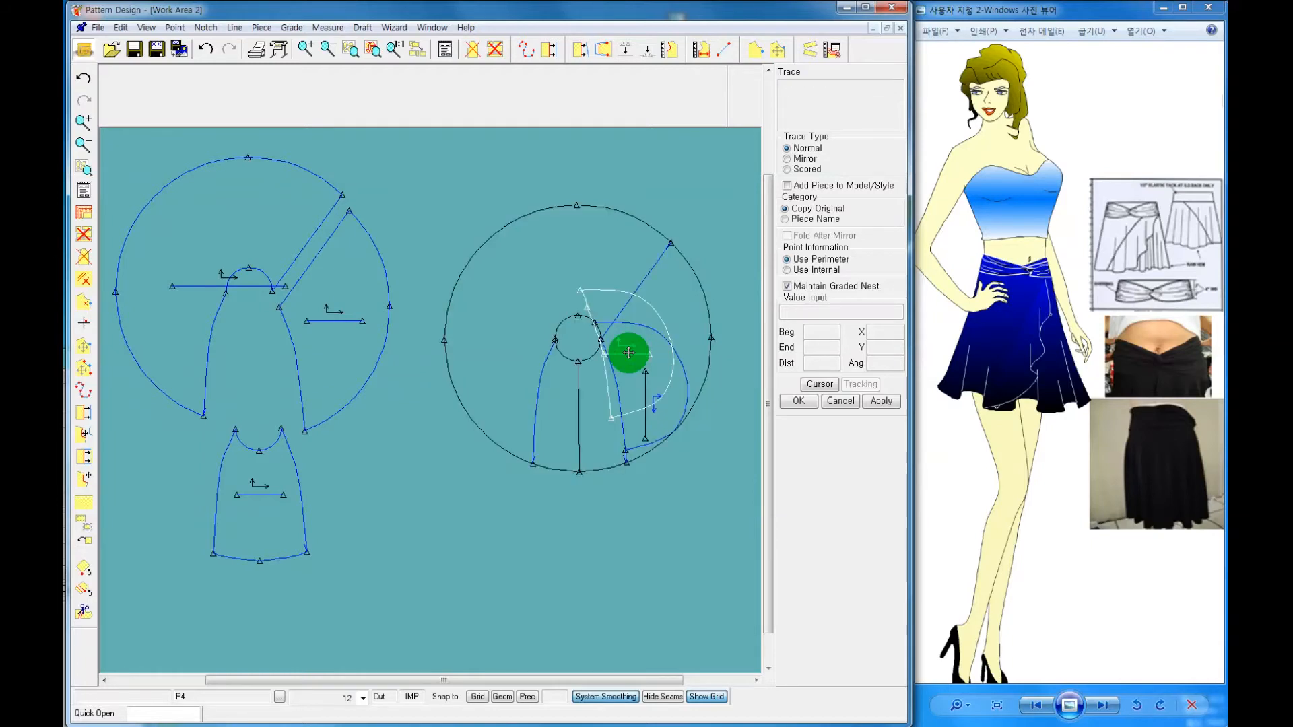
{"action": "left_click", "coordinate": [386, 501]}
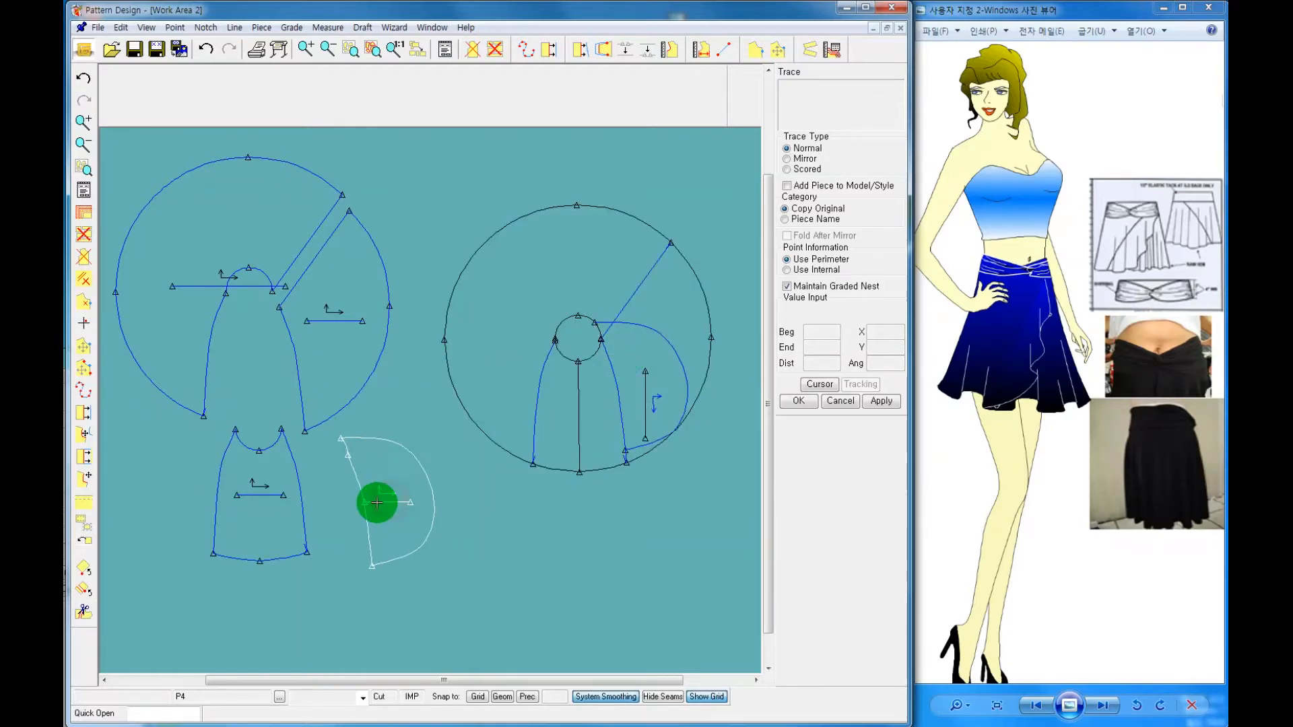
{"action": "right_click", "coordinate": [260, 492]}
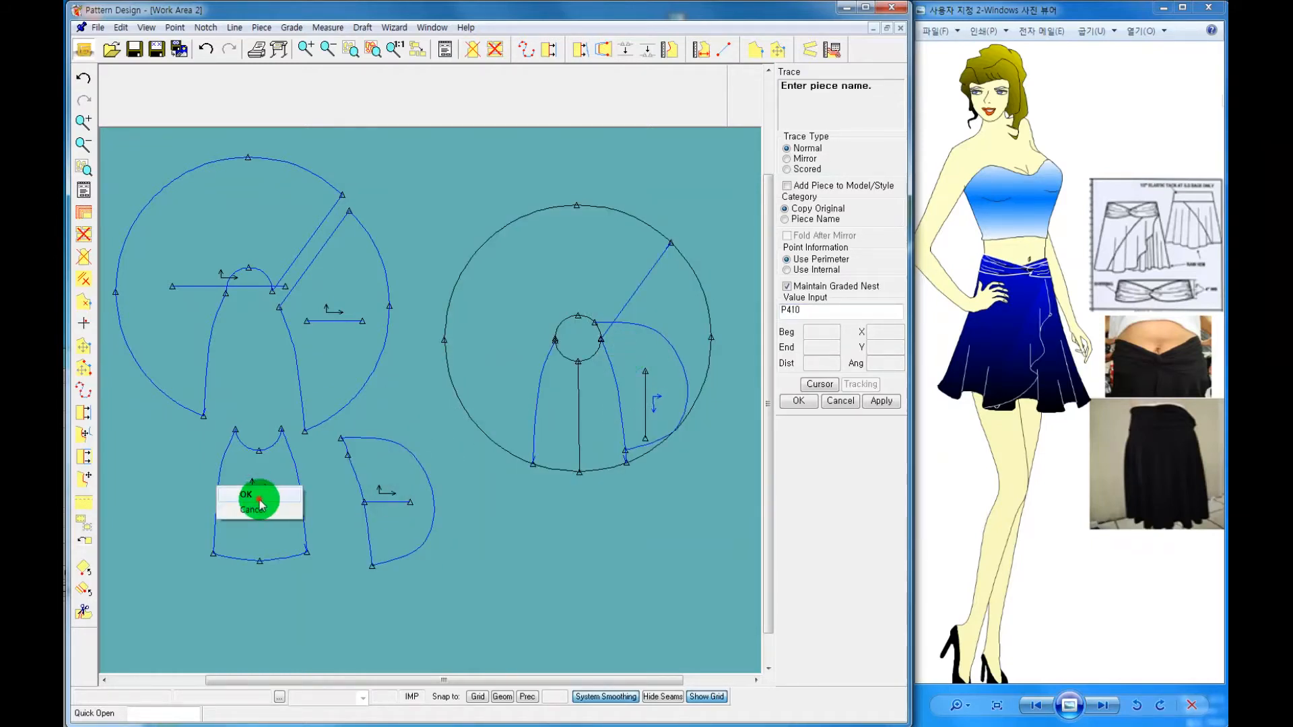
{"action": "left_click", "coordinate": [260, 498]}
End the Trace command and move the circle piece down and to the right, away from the traced pieces
{"action": "left_click", "coordinate": [490, 432]}
{"action": "scroll", "coordinate": [502, 401], "scroll_direction": "down", "scroll_amount": 1}
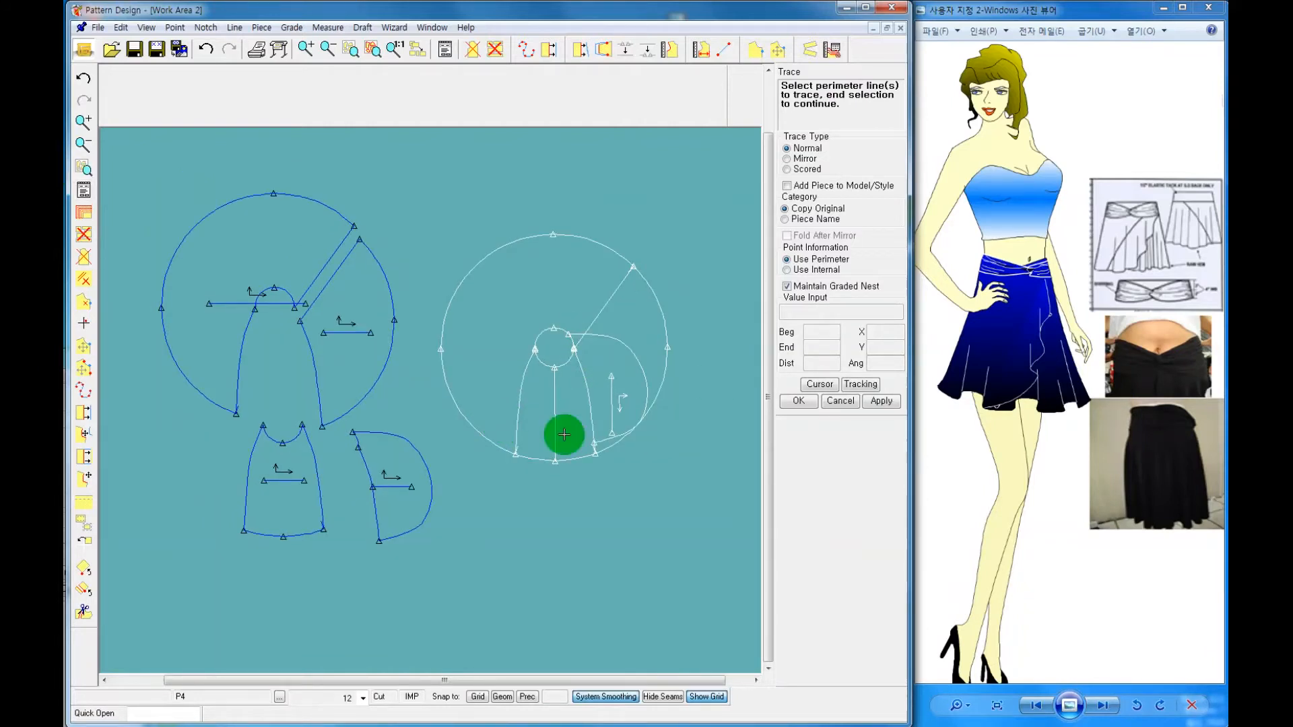
{"action": "scroll", "coordinate": [540, 455], "scroll_direction": "down", "scroll_amount": 1}
{"action": "right_click", "coordinate": [476, 303]}
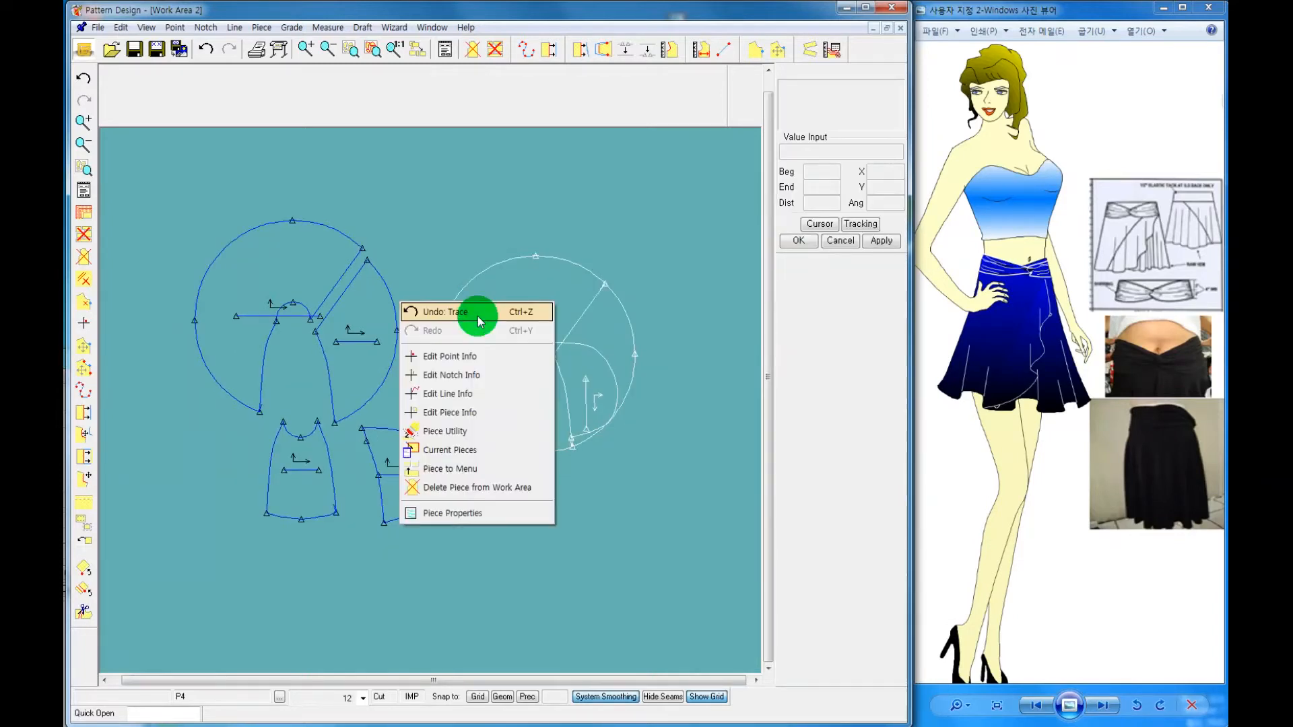
{"action": "left_click", "coordinate": [541, 291]}
{"action": "left_click", "coordinate": [679, 635]}
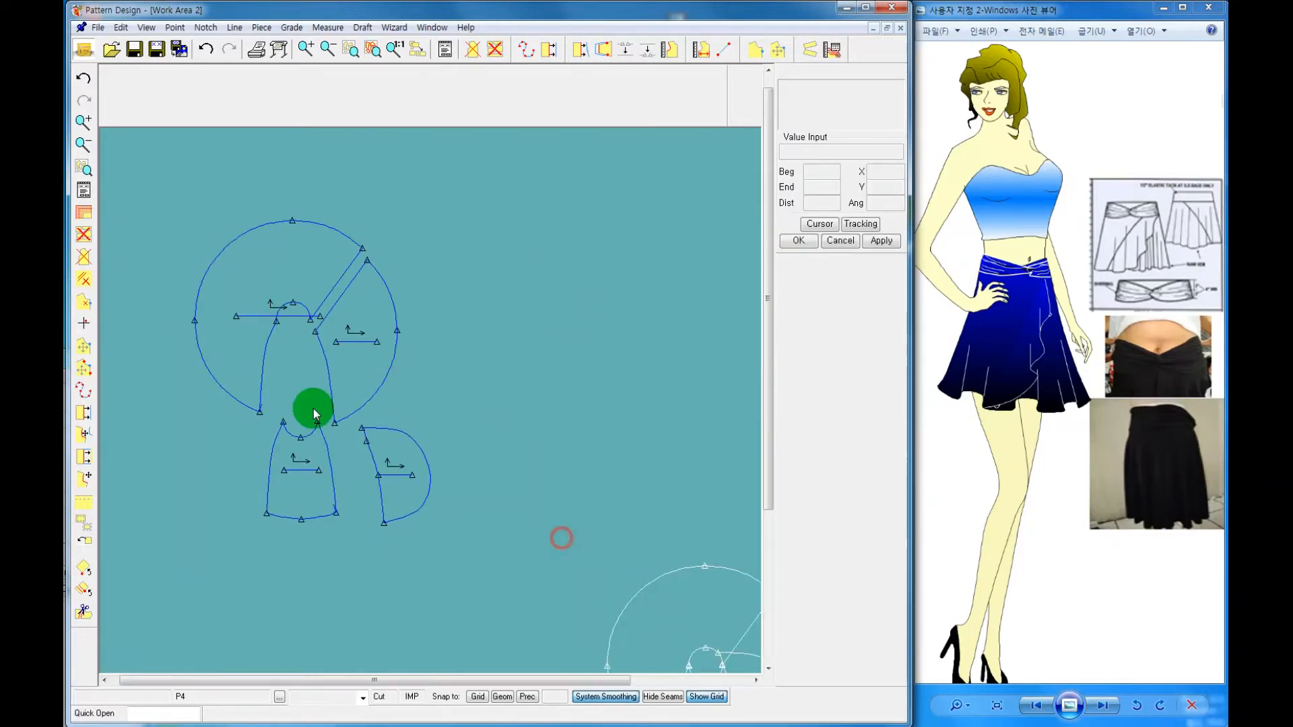
Test the centre and drape pieces in the gap between the two larger sections and set both side by side below them
{"action": "left_click", "coordinate": [320, 515]}
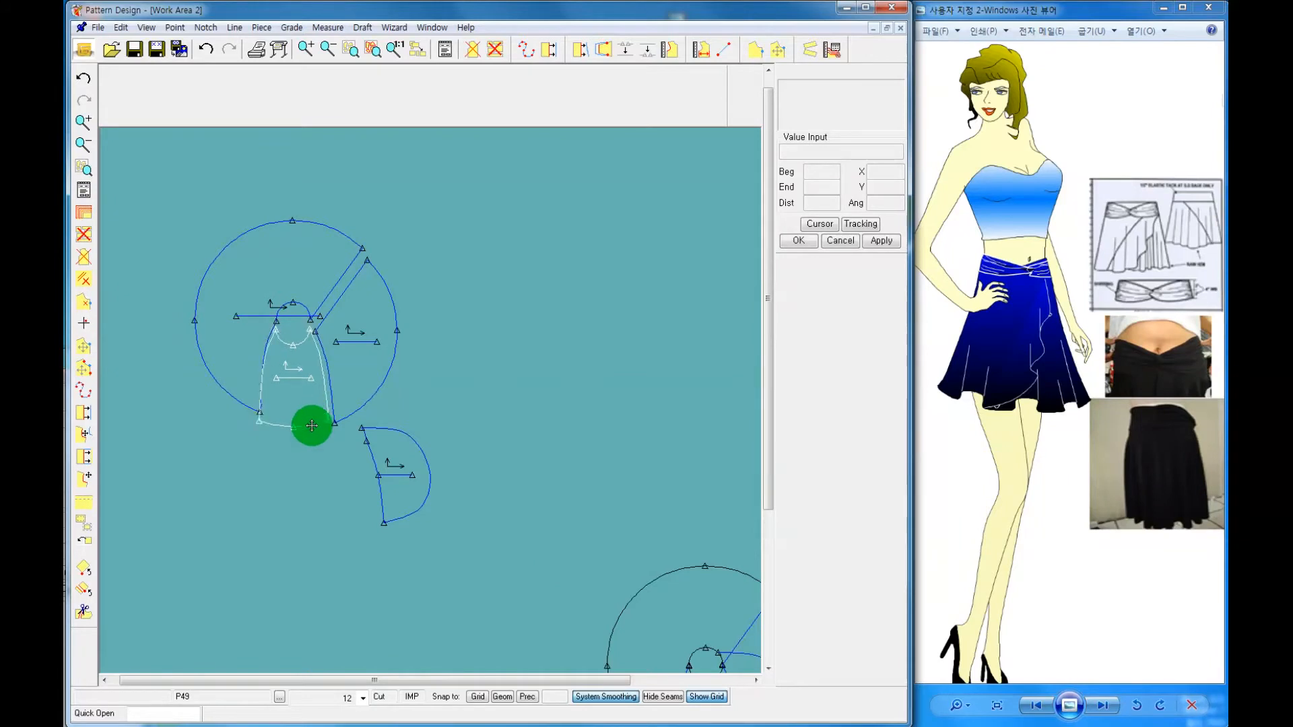
{"action": "left_click", "coordinate": [310, 426]}
{"action": "left_click", "coordinate": [397, 460]}
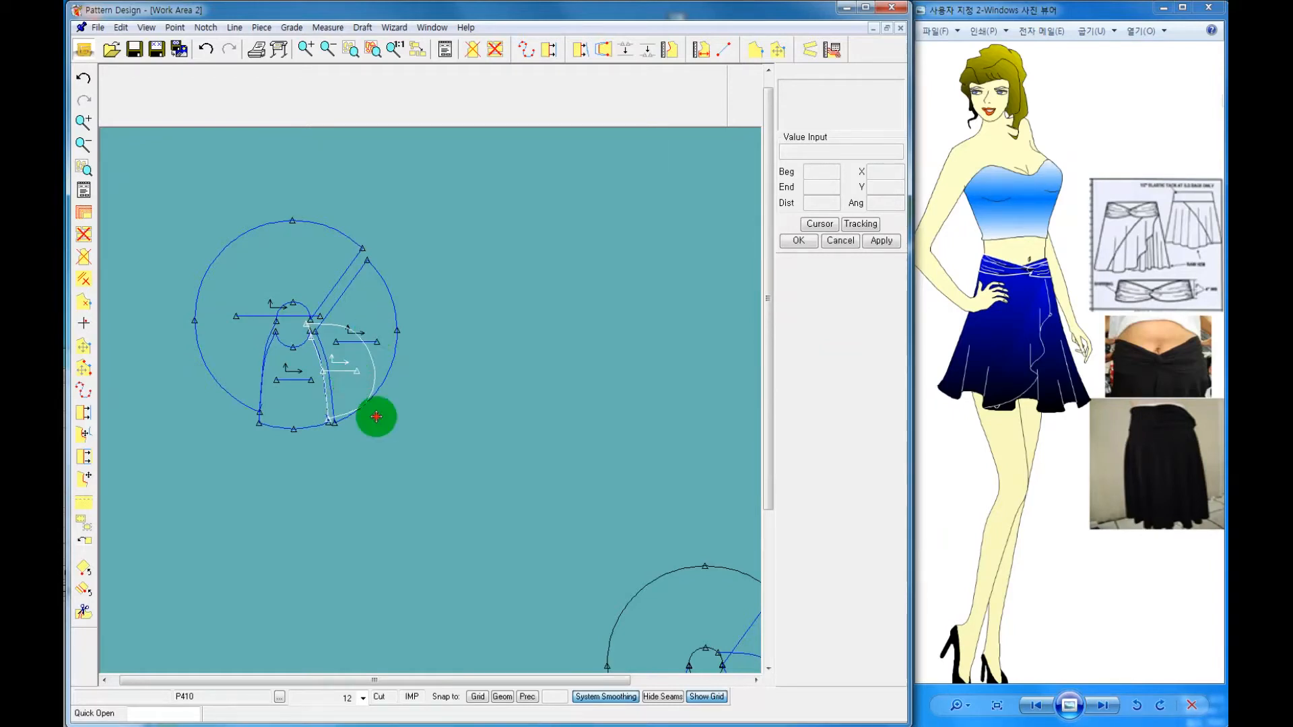
{"action": "left_click", "coordinate": [402, 498]}
{"action": "left_click", "coordinate": [310, 392]}
{"action": "left_click", "coordinate": [309, 407]}
{"action": "left_click", "coordinate": [320, 523]}
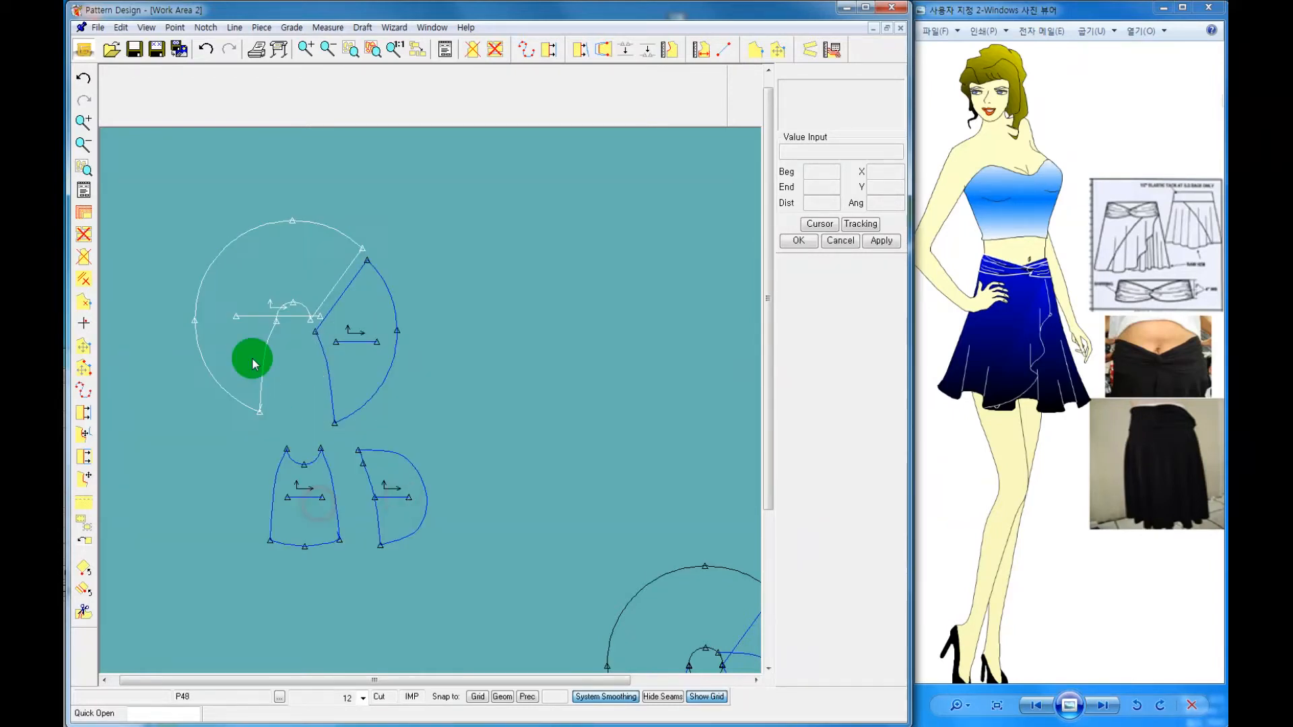
Spread out the two larger sections, moving the large one down-left and the smaller one to the right
{"action": "left_click", "coordinate": [250, 362]}
{"action": "left_click", "coordinate": [208, 439]}
{"action": "left_click", "coordinate": [375, 362]}
{"action": "left_click", "coordinate": [409, 360]}
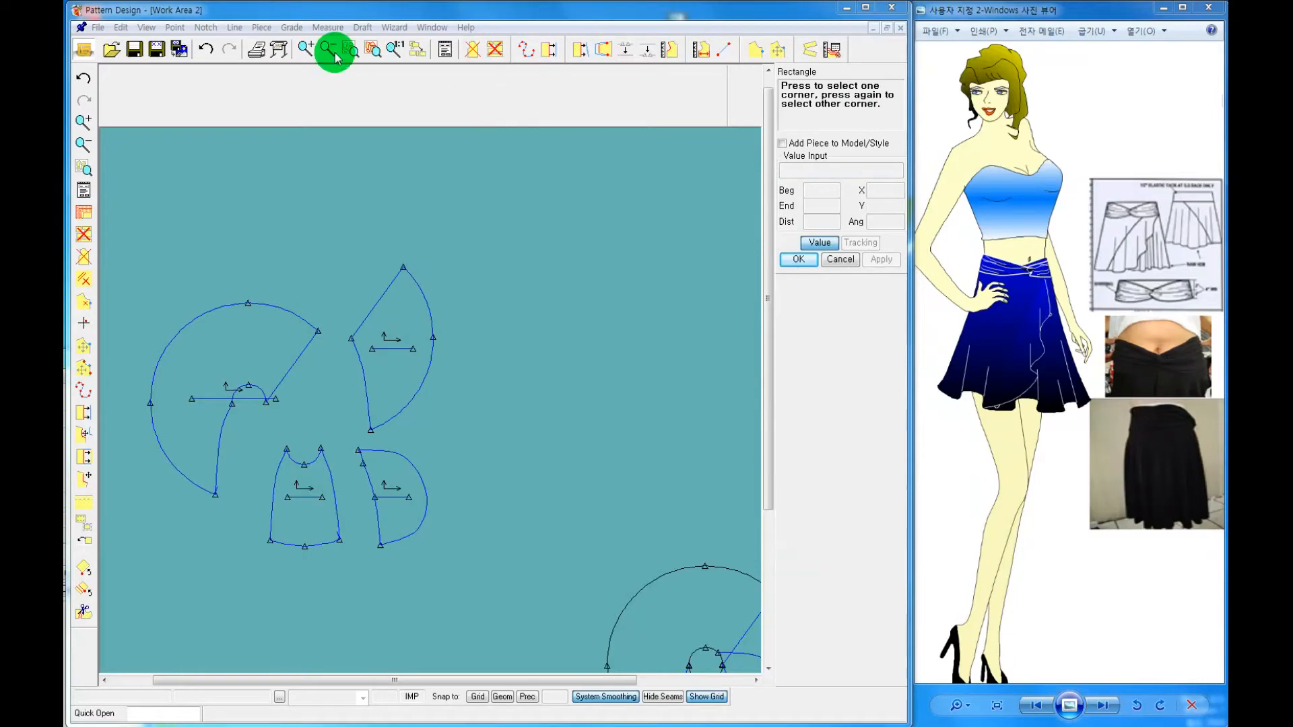
Sketch a rectangle piece about 10.9 wide and 51.7 tall in the empty area right of the traced pieces
{"action": "left_click", "coordinate": [262, 27]}
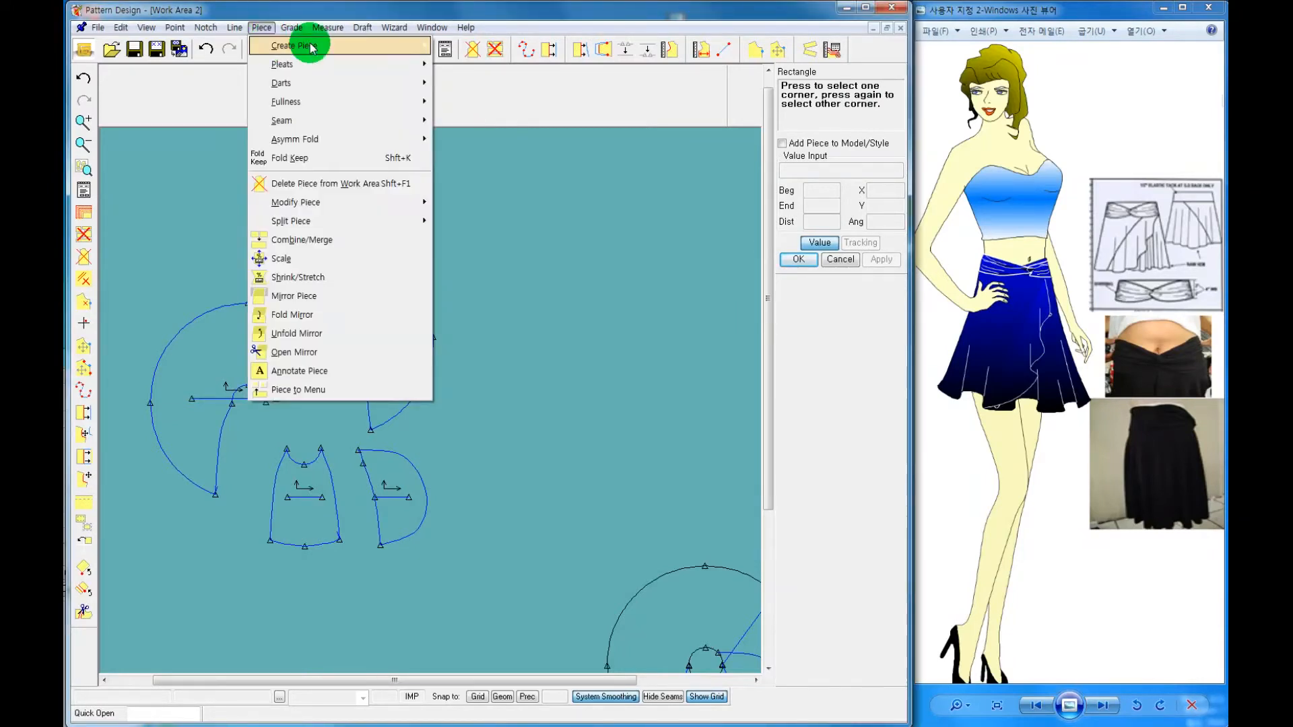
{"action": "mouse_move", "coordinate": [303, 44]}
{"action": "left_click", "coordinate": [462, 45]}
{"action": "left_click", "coordinate": [530, 250]}
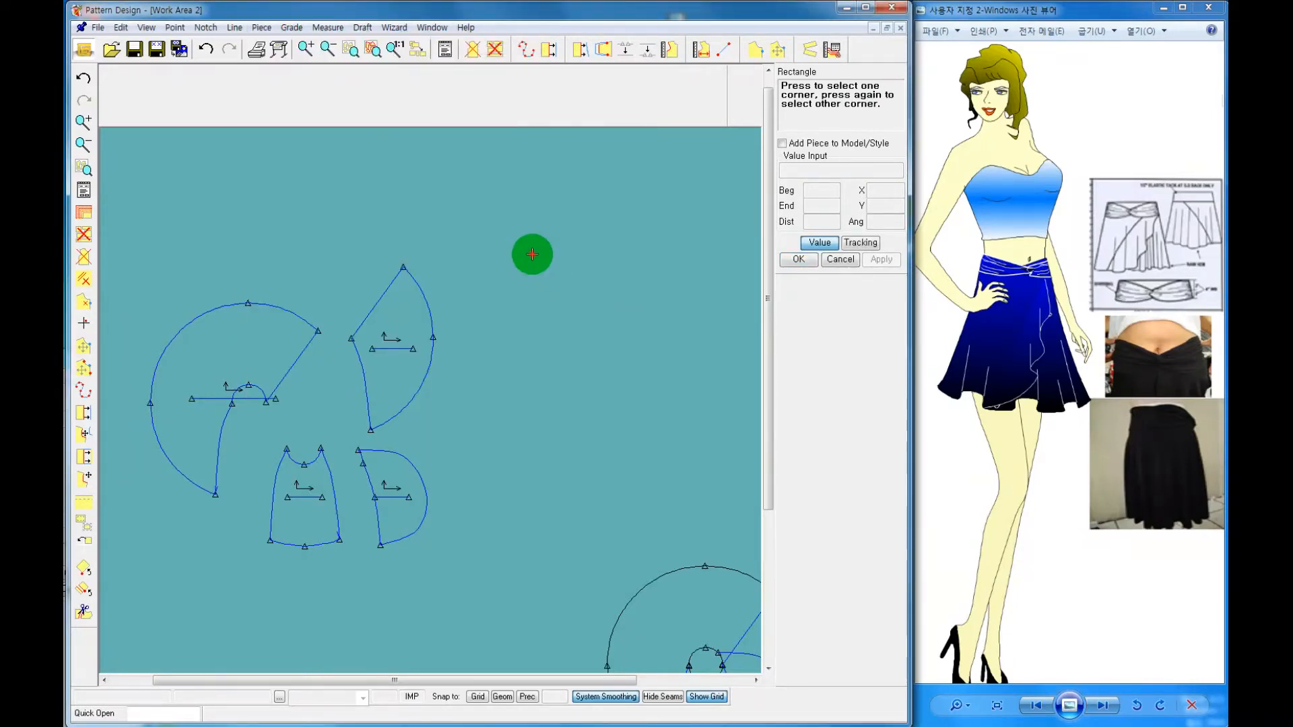
{"action": "left_click", "coordinate": [817, 244]}
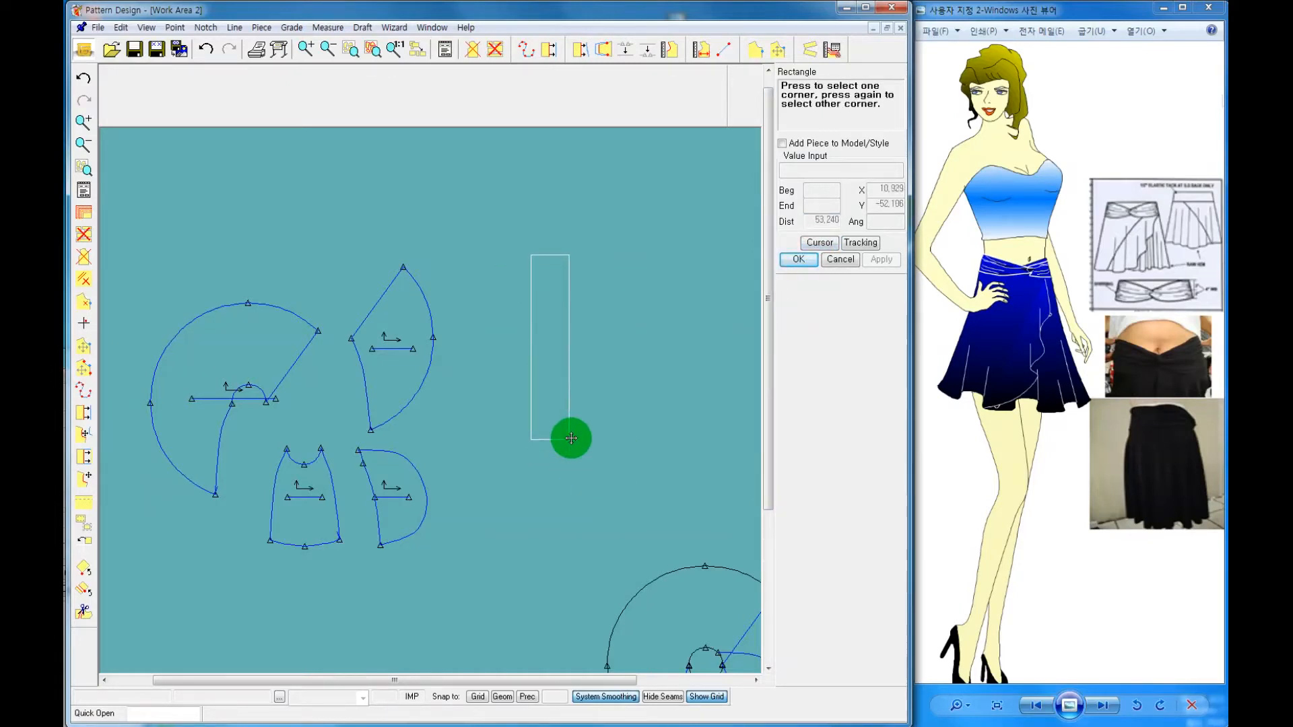
{"action": "left_click", "coordinate": [571, 442]}
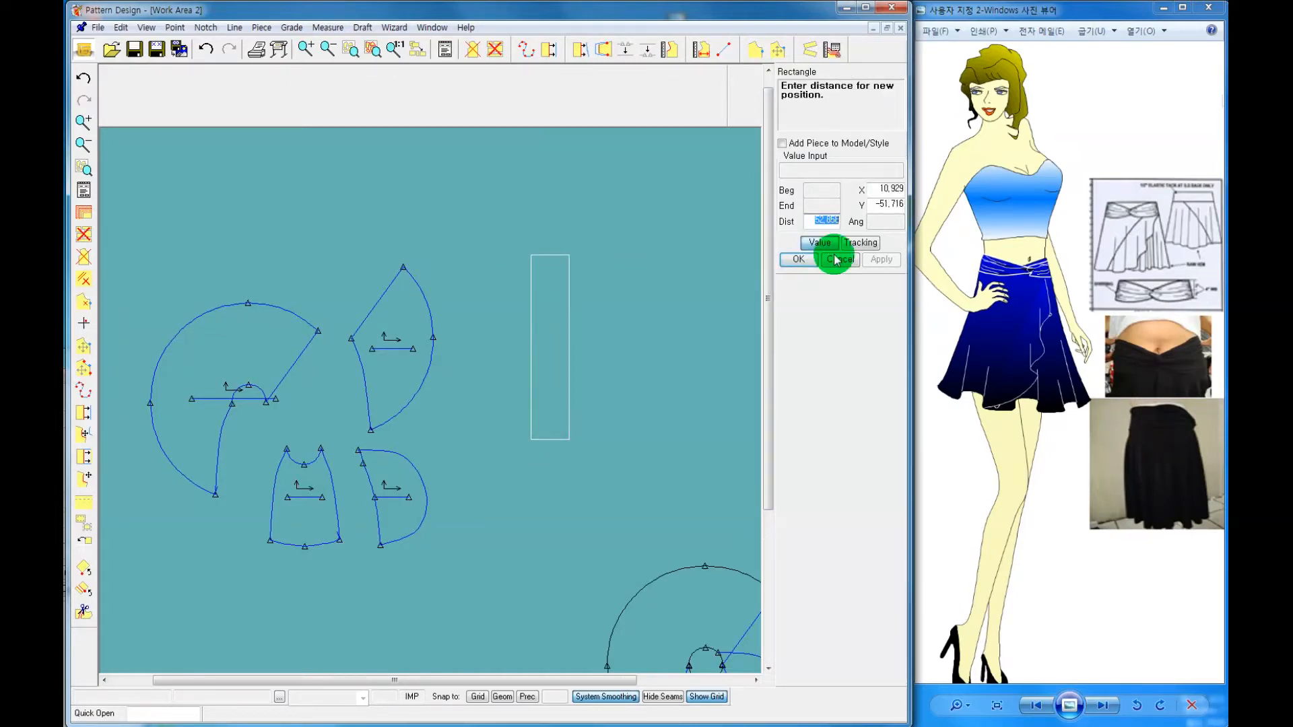
Set the rectangle's X distance to 4.5, enter a negative Y distance, accept its default name and end the Rectangle command
{"action": "left_click", "coordinate": [874, 188]}
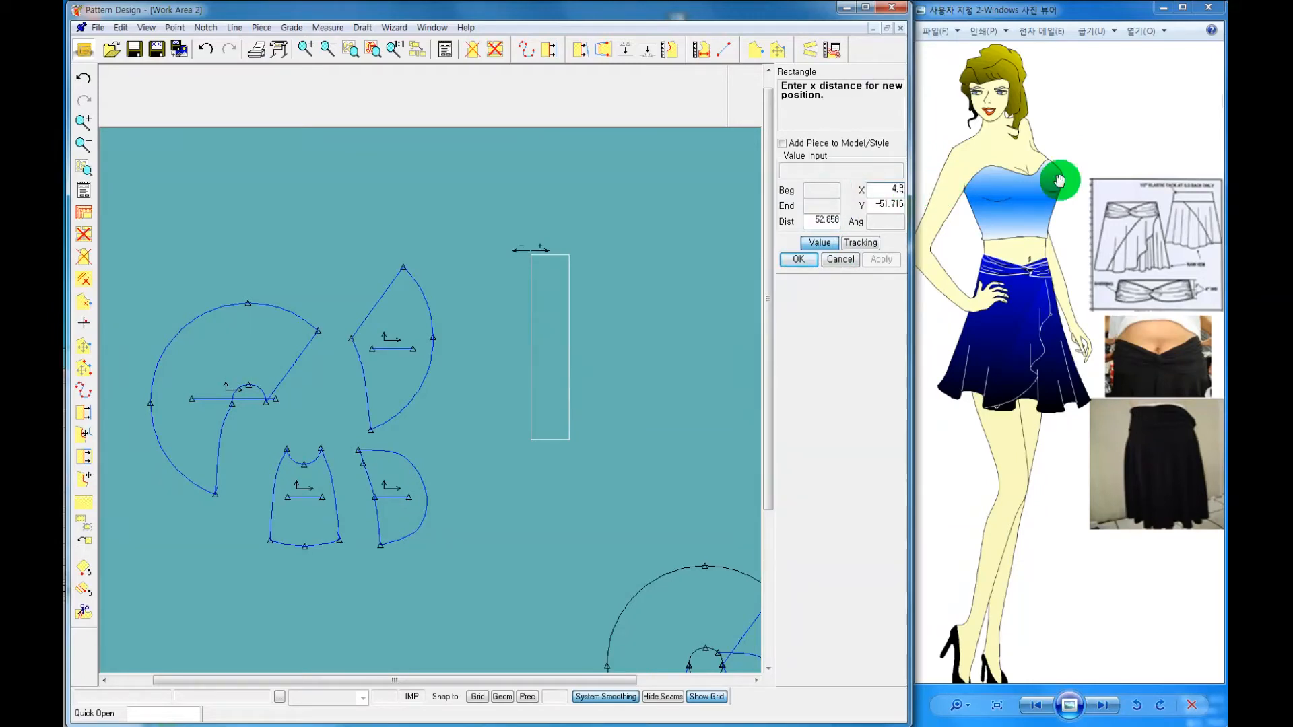
{"action": "left_click", "coordinate": [882, 203]}
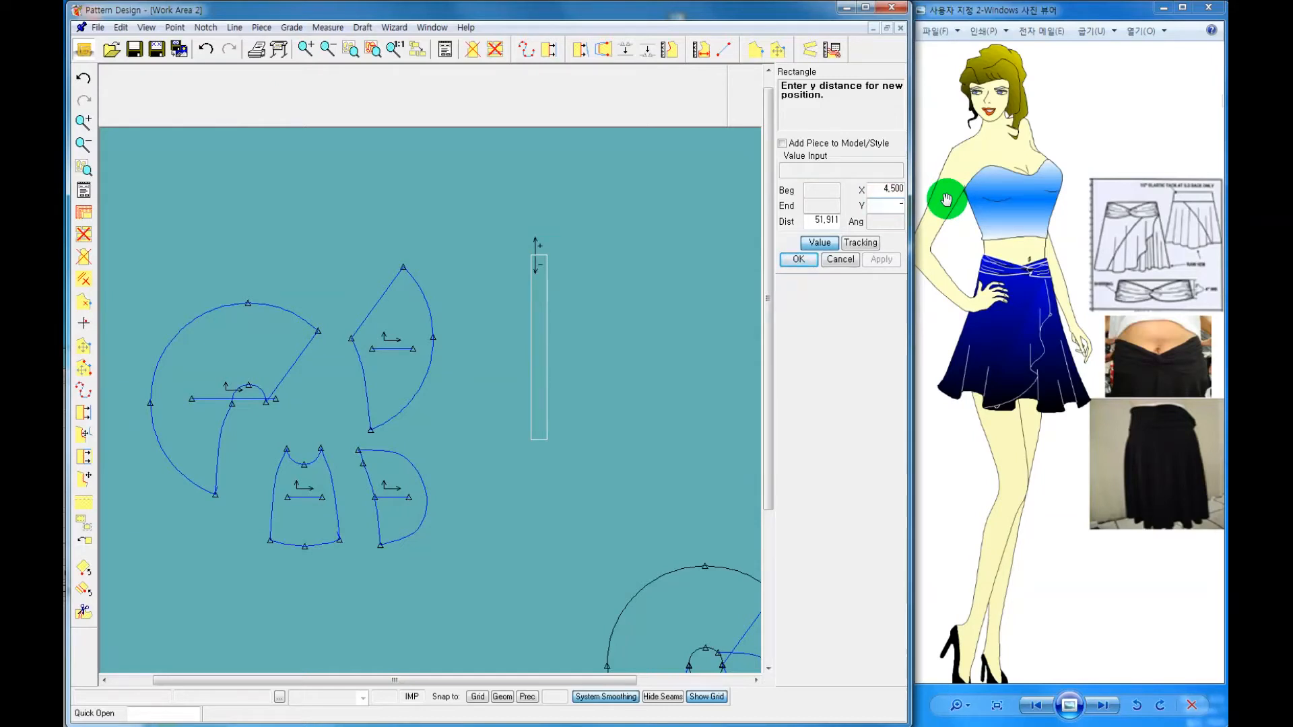
{"action": "left_click", "coordinate": [799, 260]}
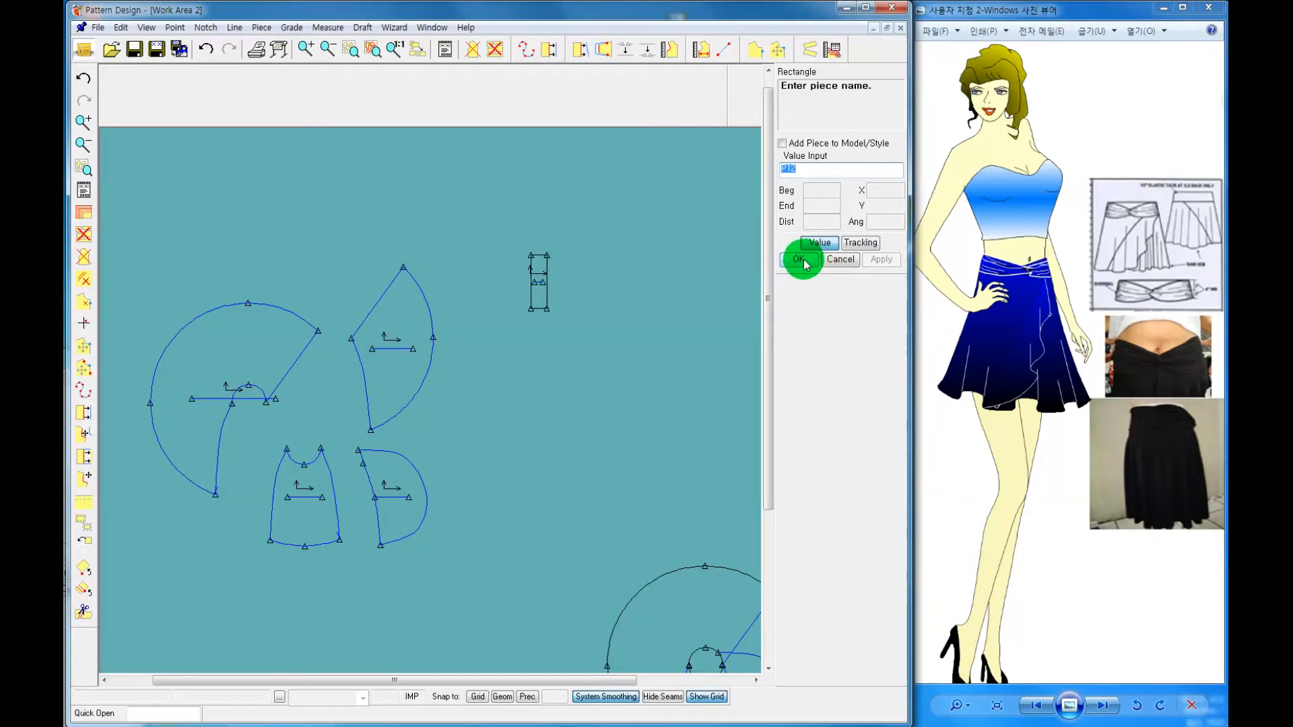
{"action": "left_click", "coordinate": [802, 261]}
{"action": "right_click", "coordinate": [570, 288]}
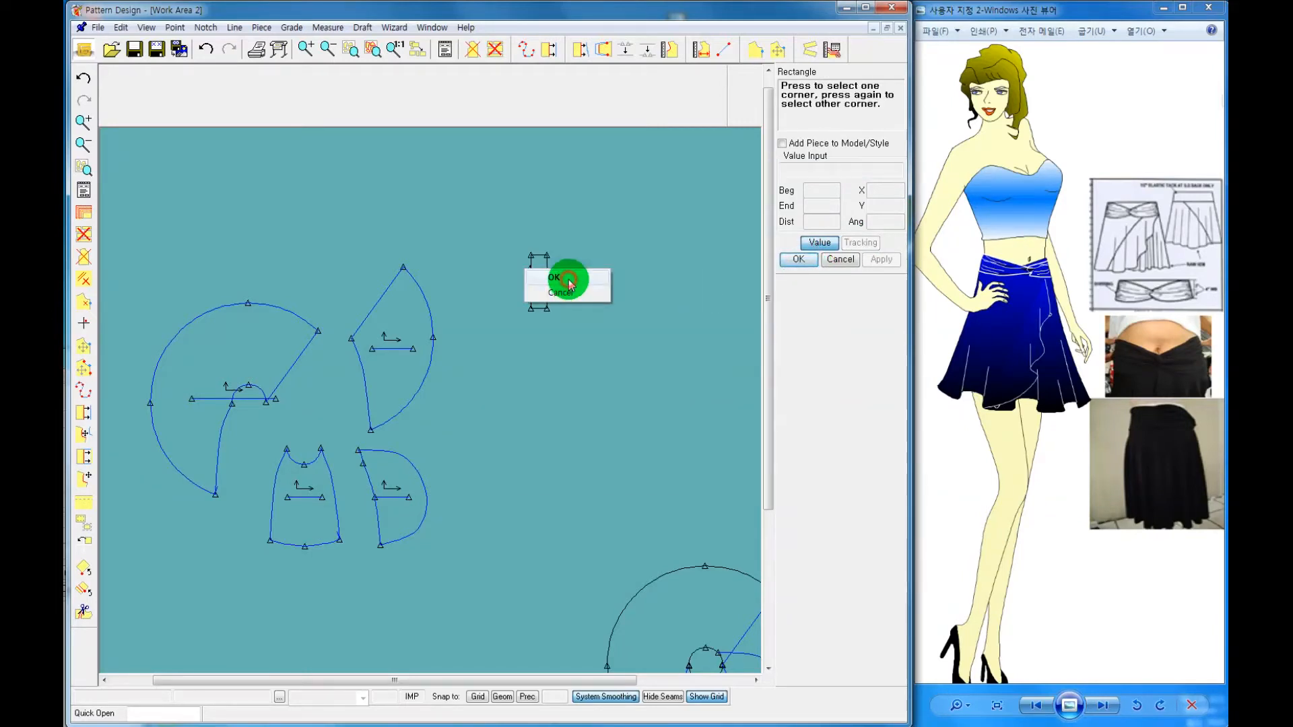
{"action": "left_click", "coordinate": [564, 278]}
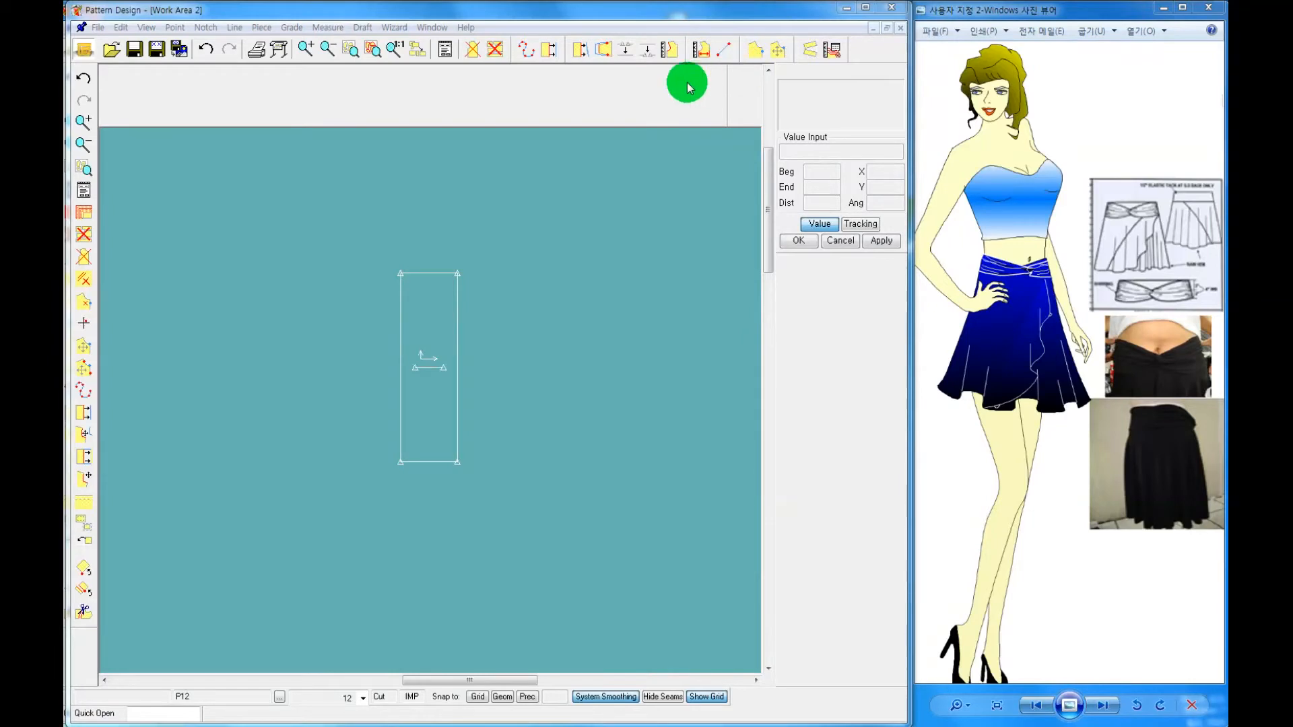
Move the rectangle's upper-right corner point by a Y distance of -0.25
{"action": "left_click", "coordinate": [778, 49]}
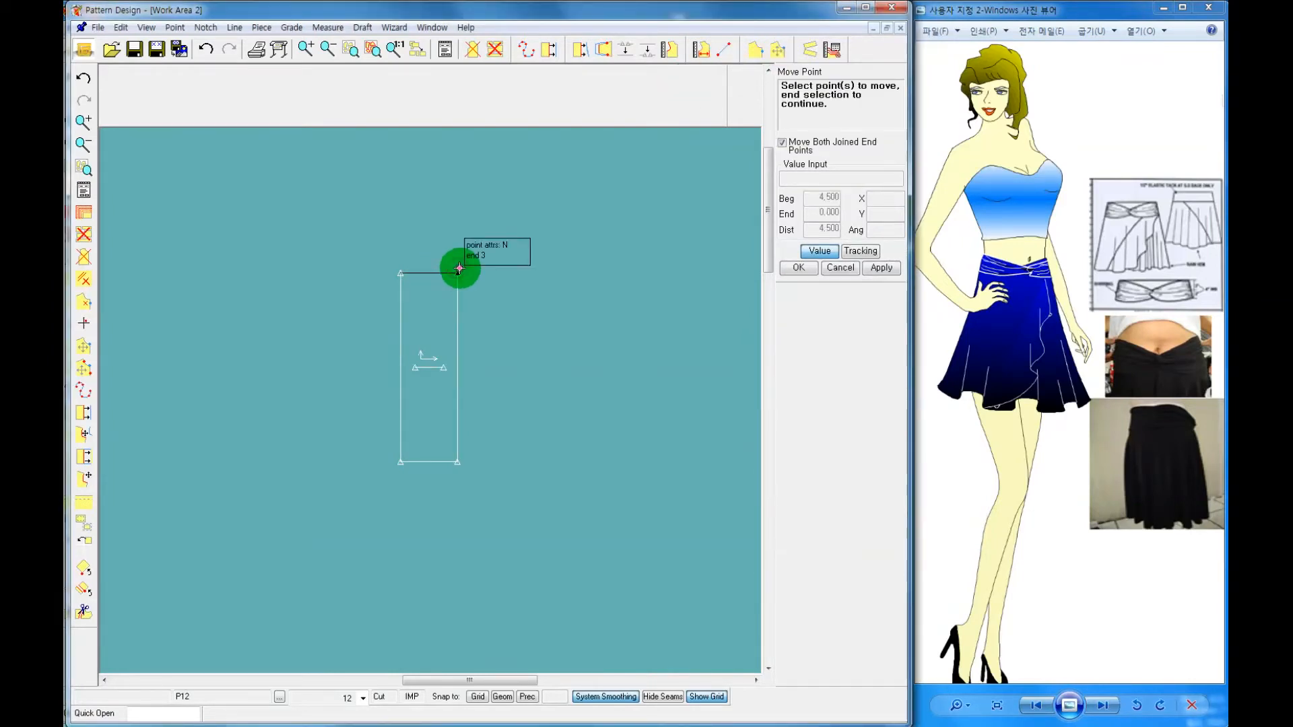
{"action": "left_click", "coordinate": [459, 268]}
{"action": "right_click", "coordinate": [474, 276]}
{"action": "left_click", "coordinate": [473, 279]}
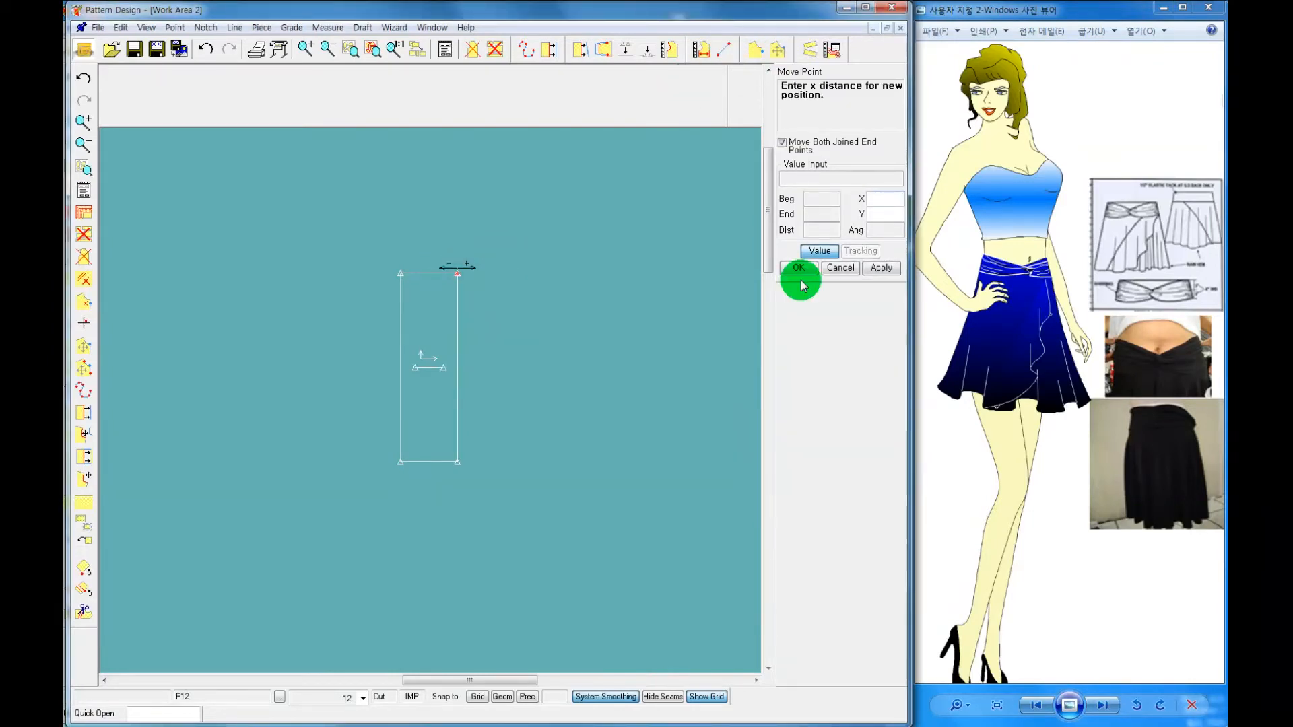
{"action": "left_click", "coordinate": [872, 214]}
{"action": "type", "text": "-0"}
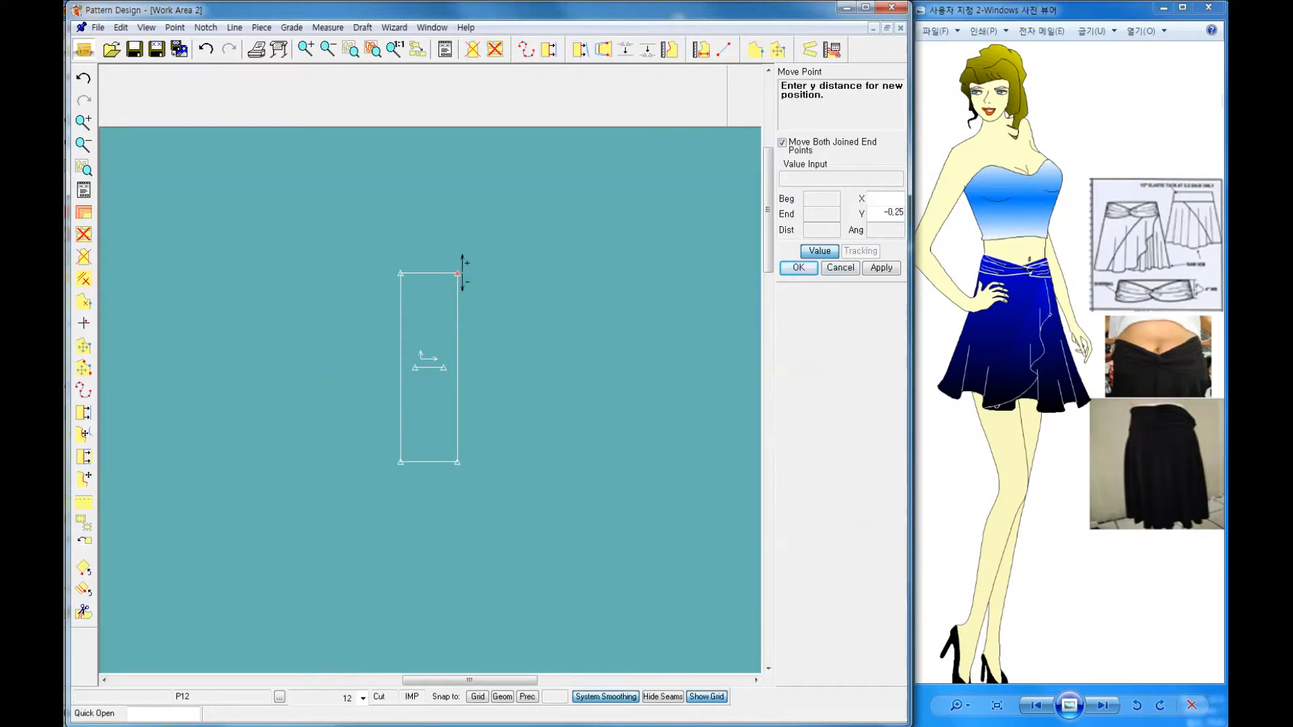
{"action": "type", "text": ".25"}
{"action": "left_click", "coordinate": [799, 268]}
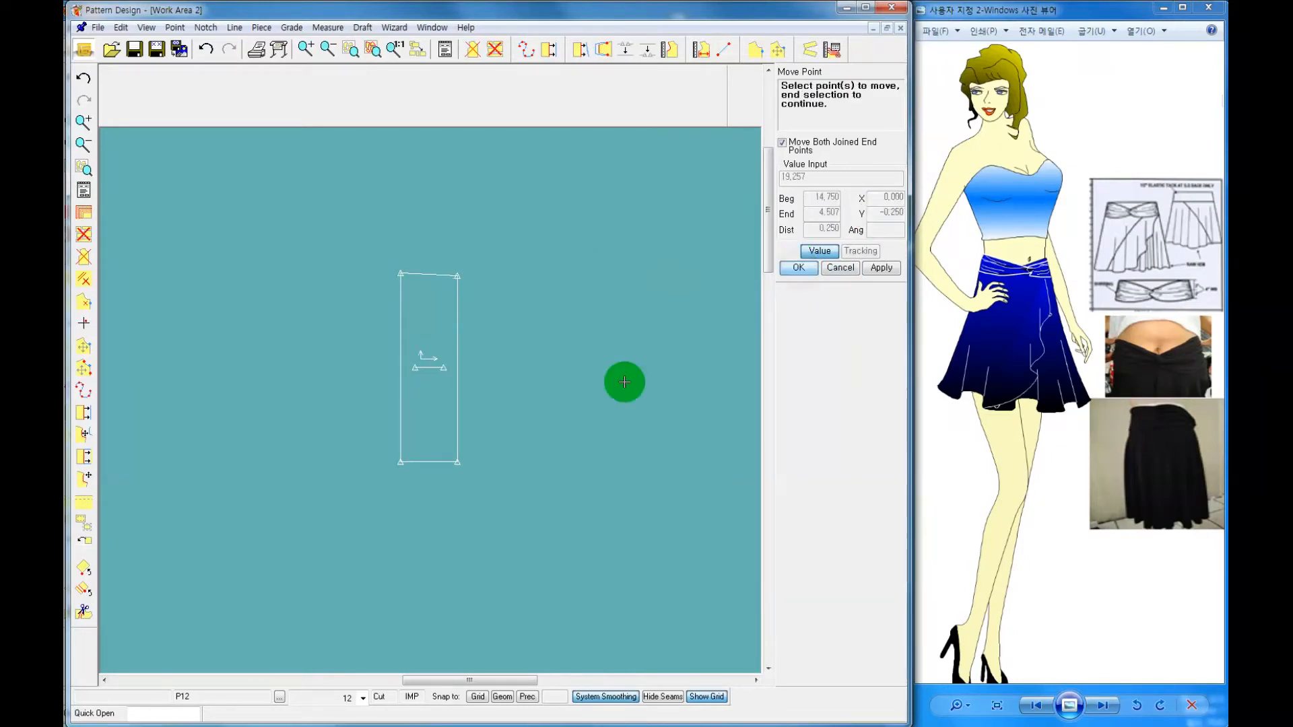
Move the rectangle's lower-right corner point by a Y distance of 0.25, end Move Point and shift the piece to the left
{"action": "left_click", "coordinate": [460, 462]}
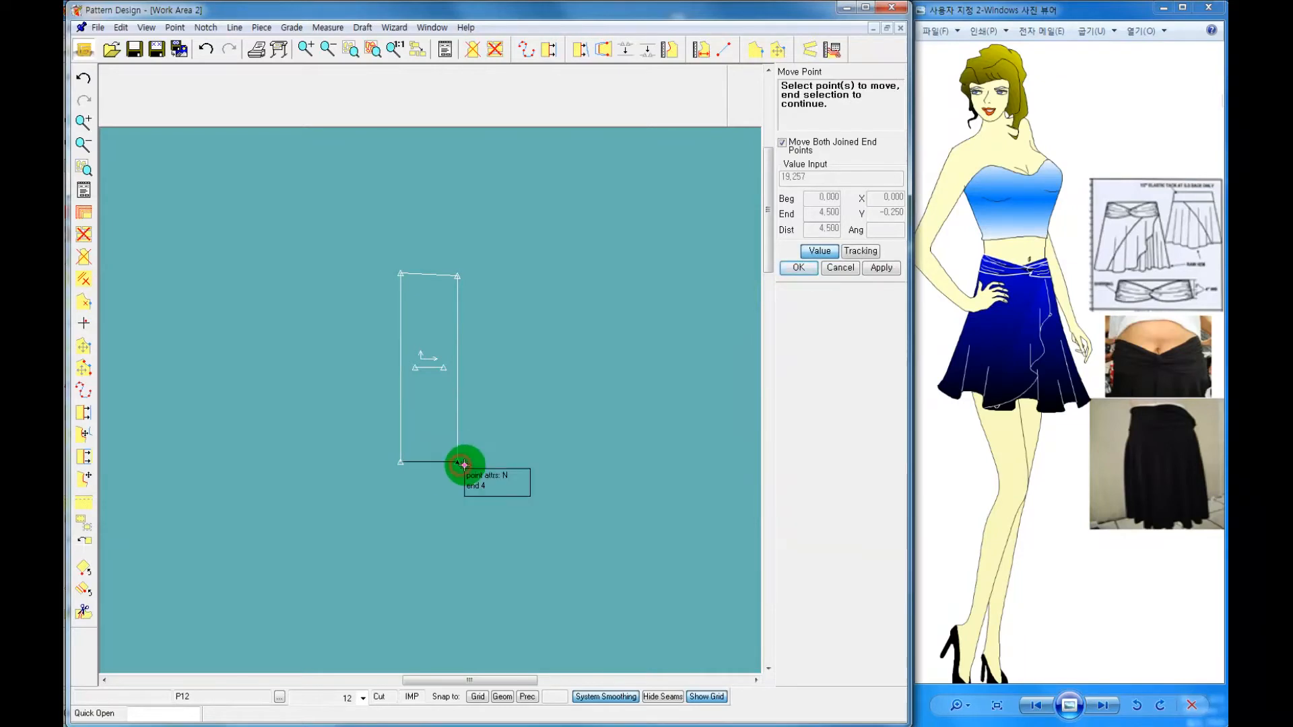
{"action": "right_click", "coordinate": [487, 436]}
{"action": "left_click", "coordinate": [487, 433]}
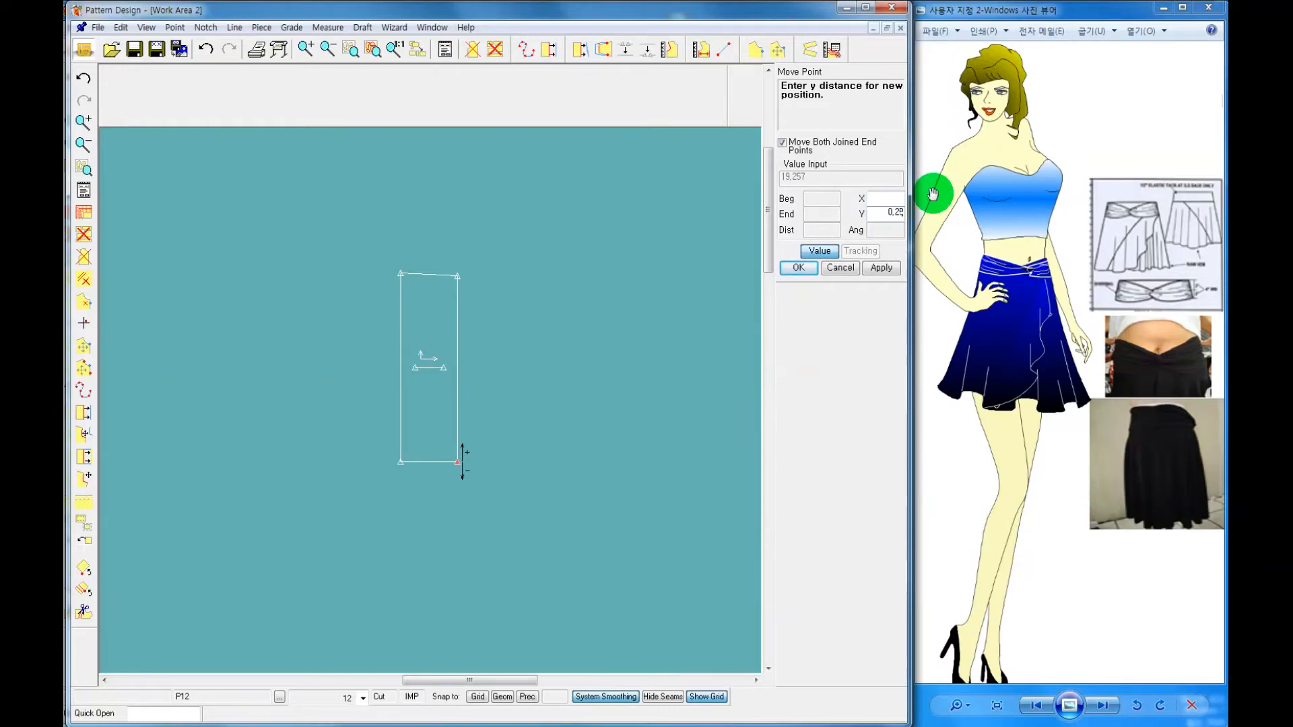
{"action": "left_click", "coordinate": [800, 267]}
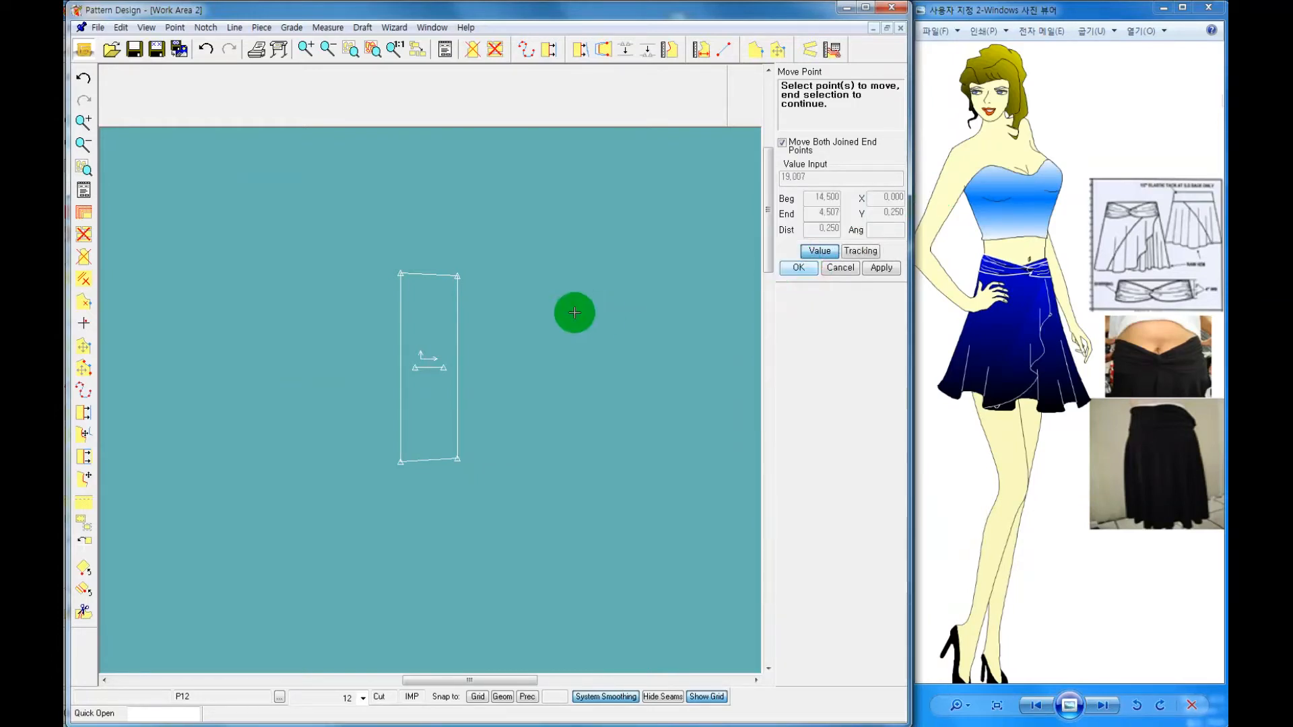
{"action": "right_click", "coordinate": [574, 313]}
{"action": "left_click", "coordinate": [574, 313]}
{"action": "left_click", "coordinate": [396, 333]}
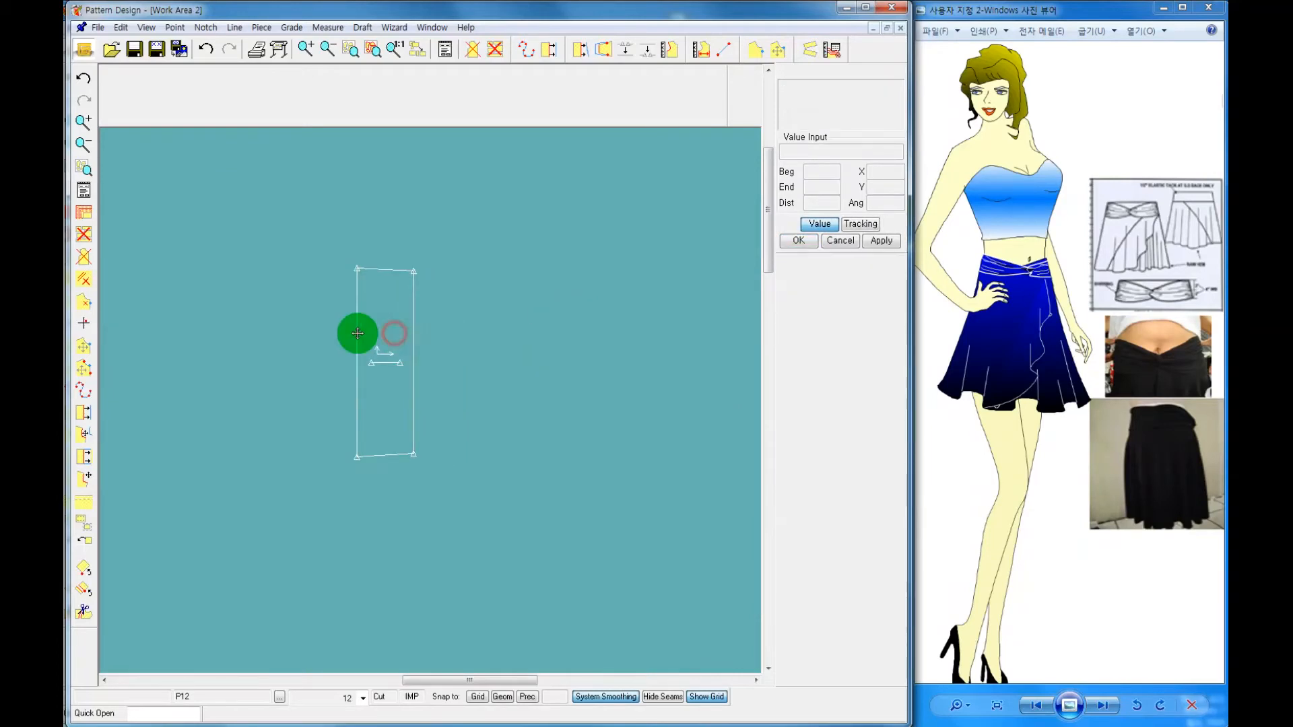
{"action": "left_click", "coordinate": [365, 328]}
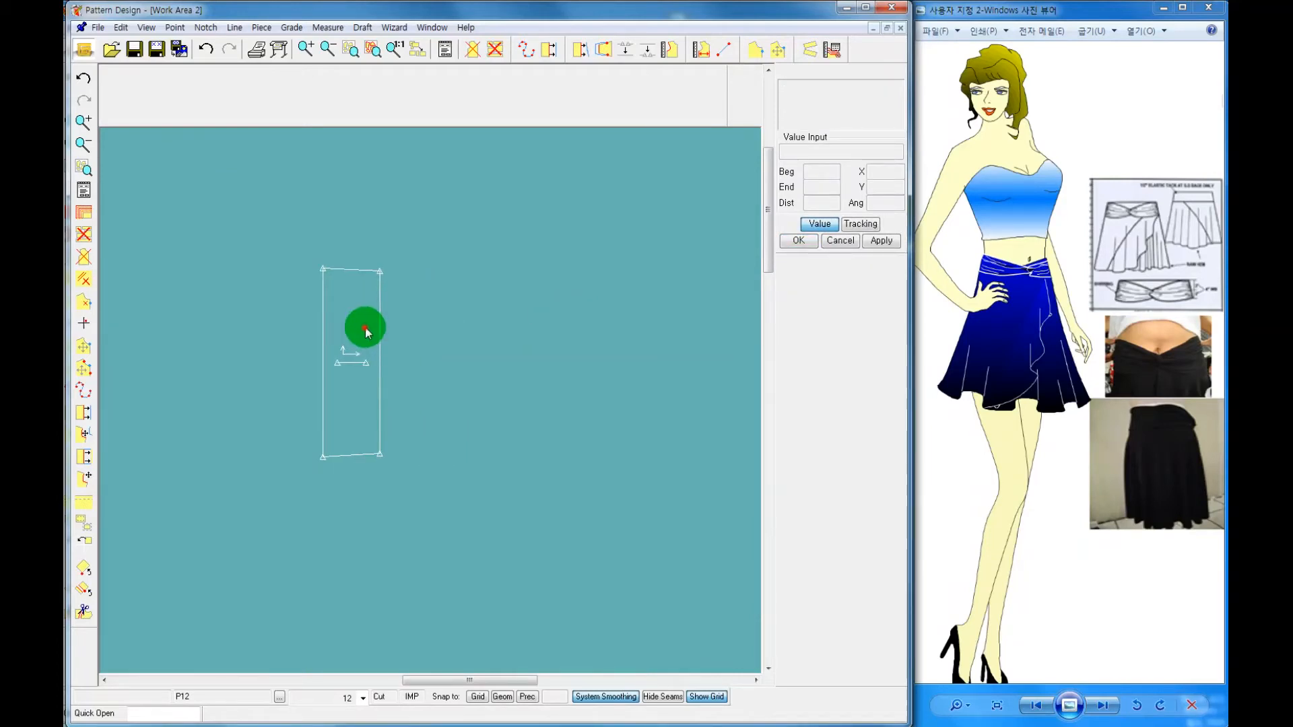
{"action": "left_click", "coordinate": [262, 28]}
{"action": "mouse_move", "coordinate": [283, 45]}
{"action": "left_click", "coordinate": [463, 265]}
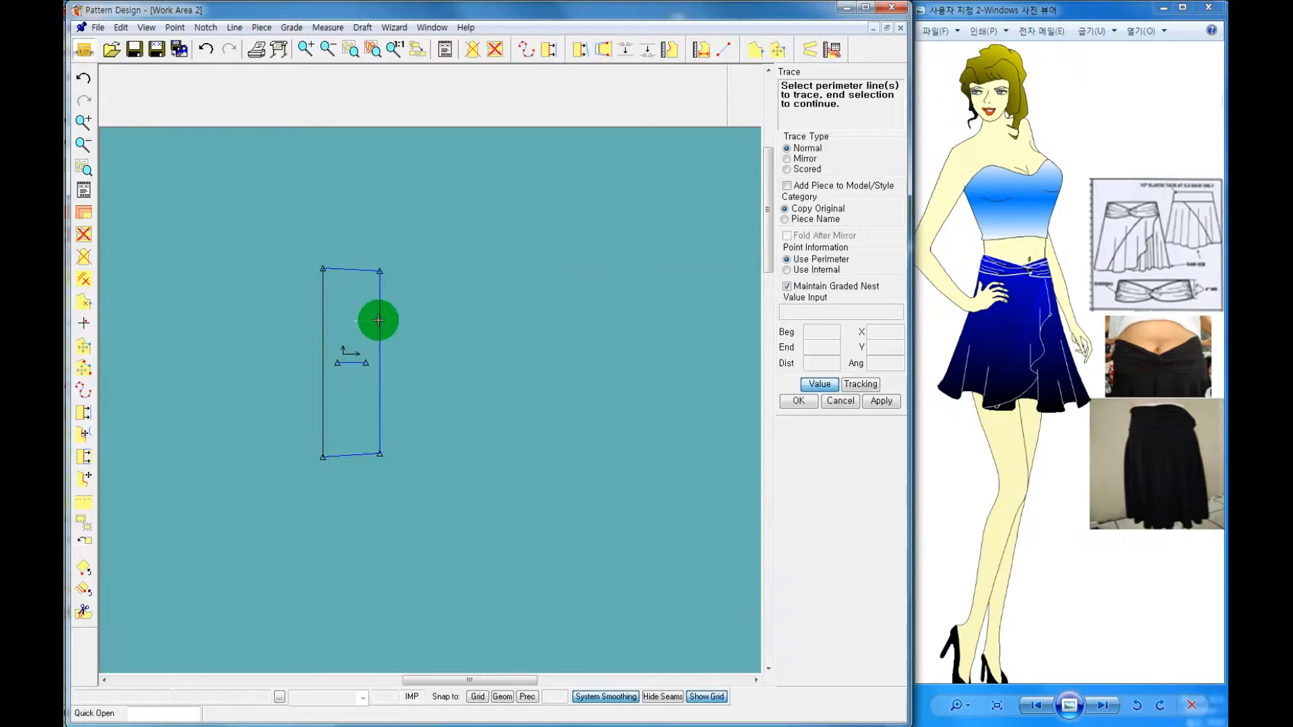
{"action": "left_click", "coordinate": [366, 323]}
{"action": "right_click", "coordinate": [362, 321]}
{"action": "left_click", "coordinate": [375, 348]}
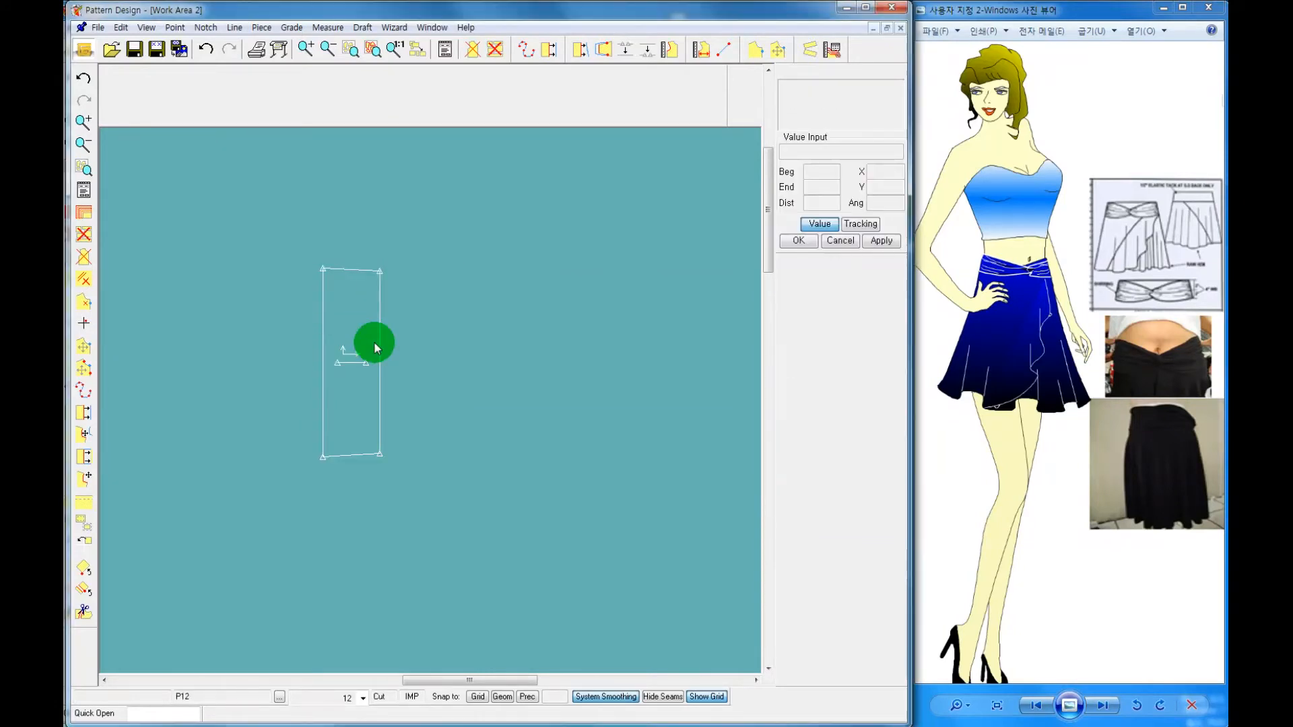
{"action": "left_click", "coordinate": [262, 27]}
{"action": "mouse_move", "coordinate": [274, 47]}
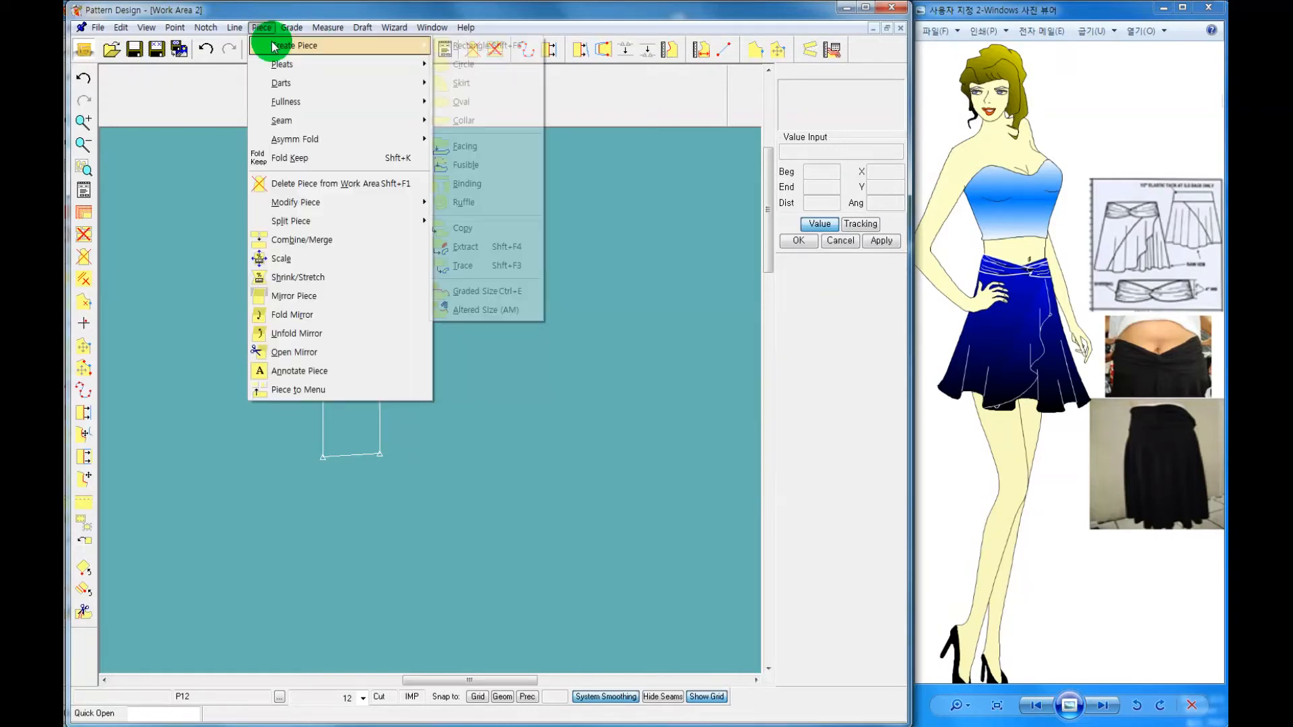
{"action": "left_click", "coordinate": [442, 265]}
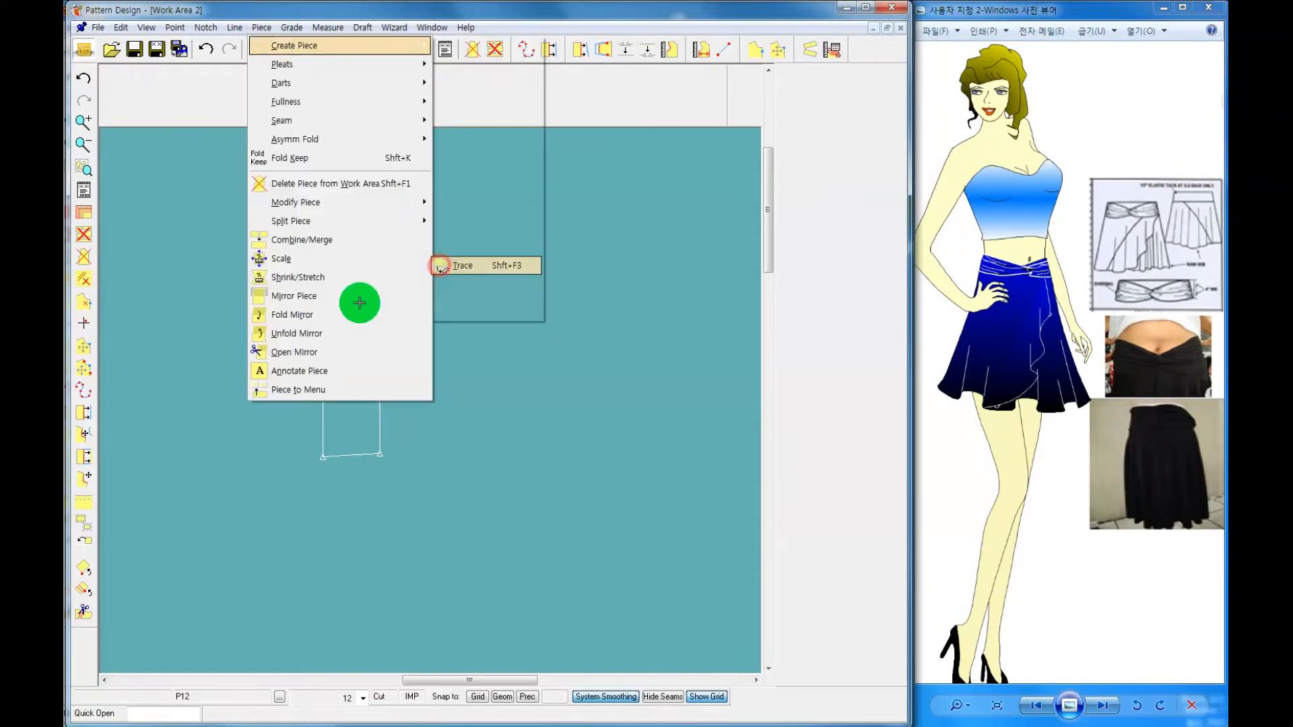
Copy the tapered piece into the lower-right empty area and accept the default piece name
{"action": "left_click", "coordinate": [263, 27]}
{"action": "mouse_move", "coordinate": [384, 45]}
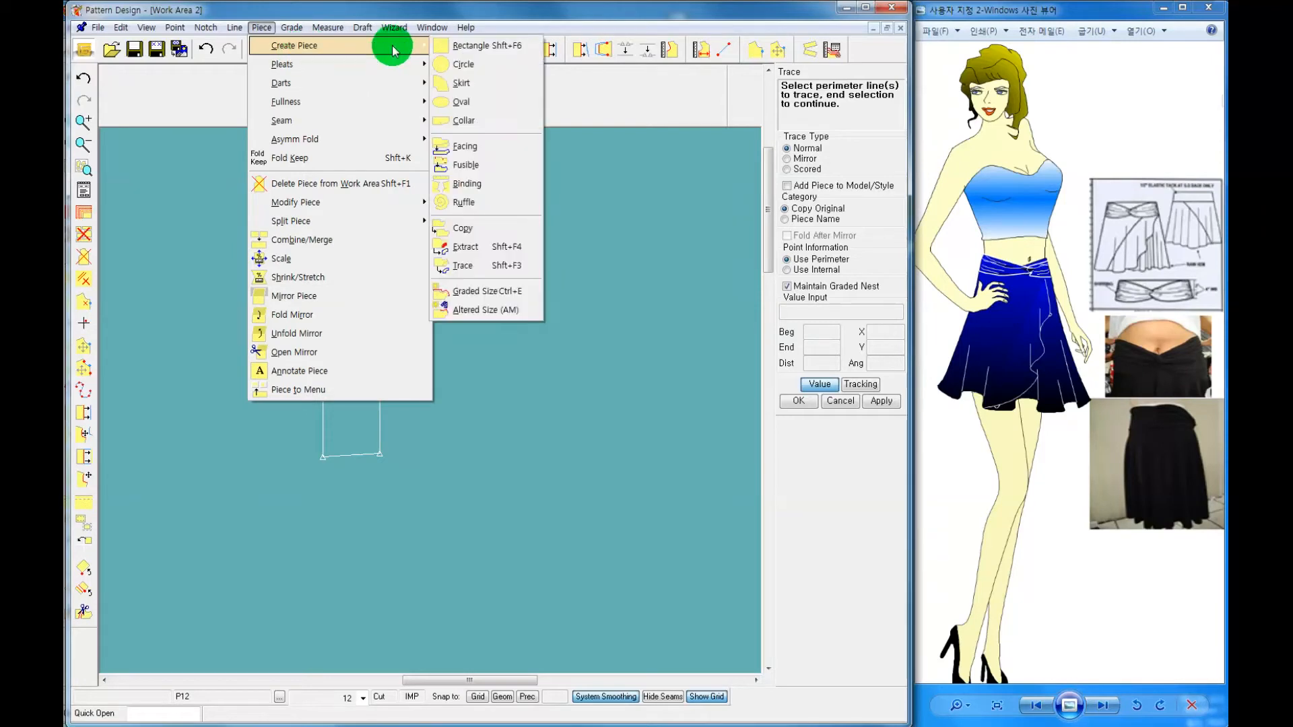
{"action": "left_click", "coordinate": [463, 229]}
{"action": "left_click_drag", "start_coordinate": [354, 299], "coordinate": [643, 456]}
{"action": "right_click", "coordinate": [643, 457]}
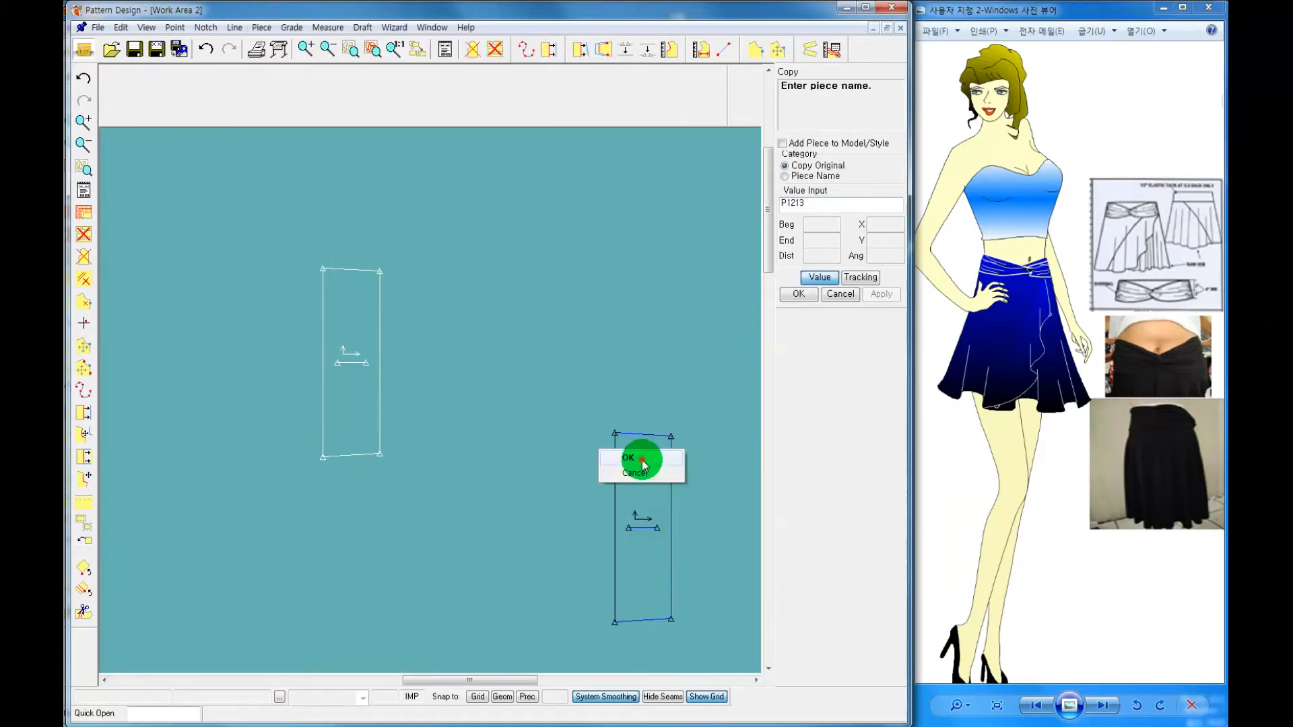
{"action": "left_click", "coordinate": [637, 458]}
Make a second copy of the tapered piece just right of the original, keeping the default piece name
{"action": "left_click", "coordinate": [262, 27]}
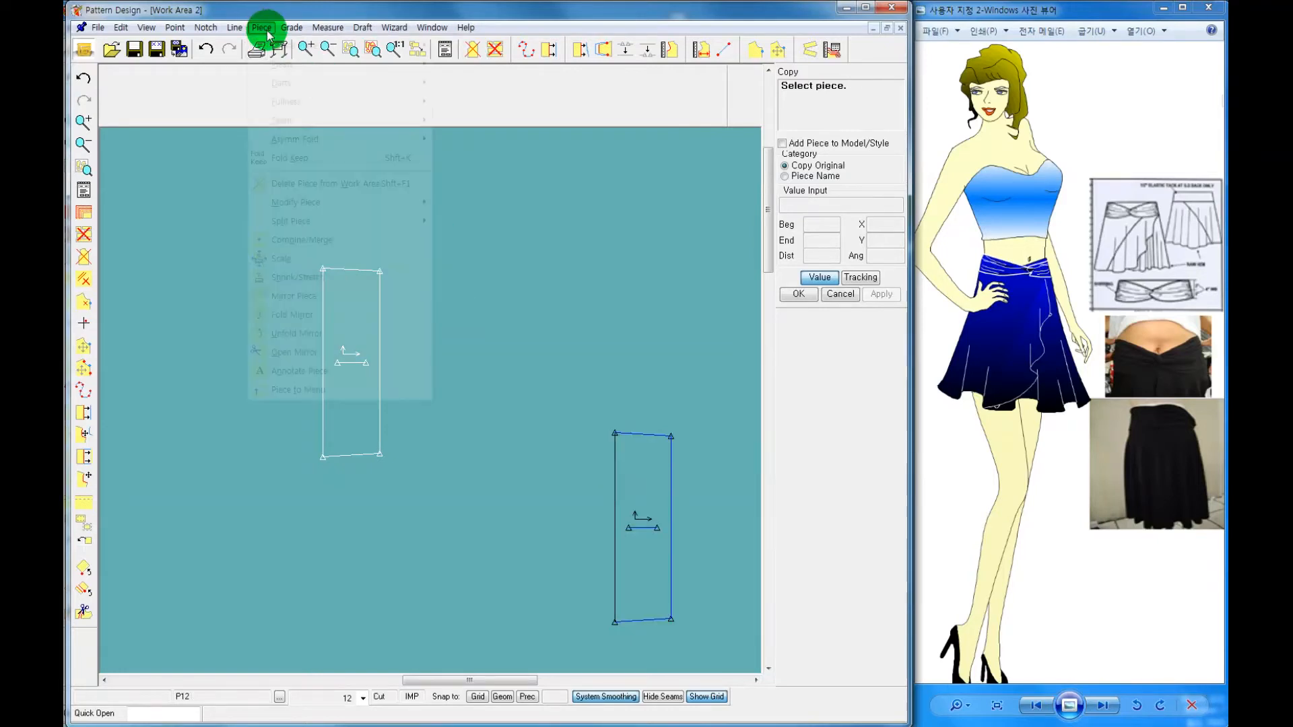
{"action": "mouse_move", "coordinate": [306, 45]}
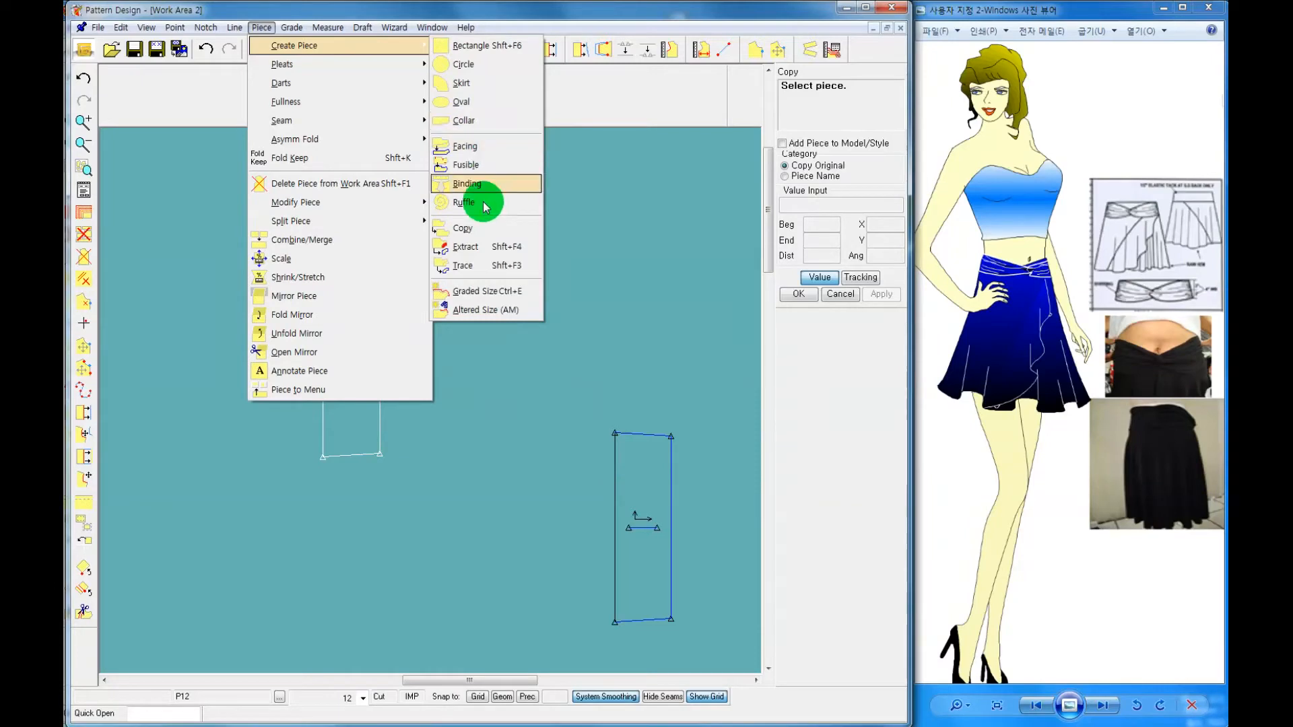
{"action": "left_click", "coordinate": [464, 227]}
{"action": "left_click", "coordinate": [366, 306]}
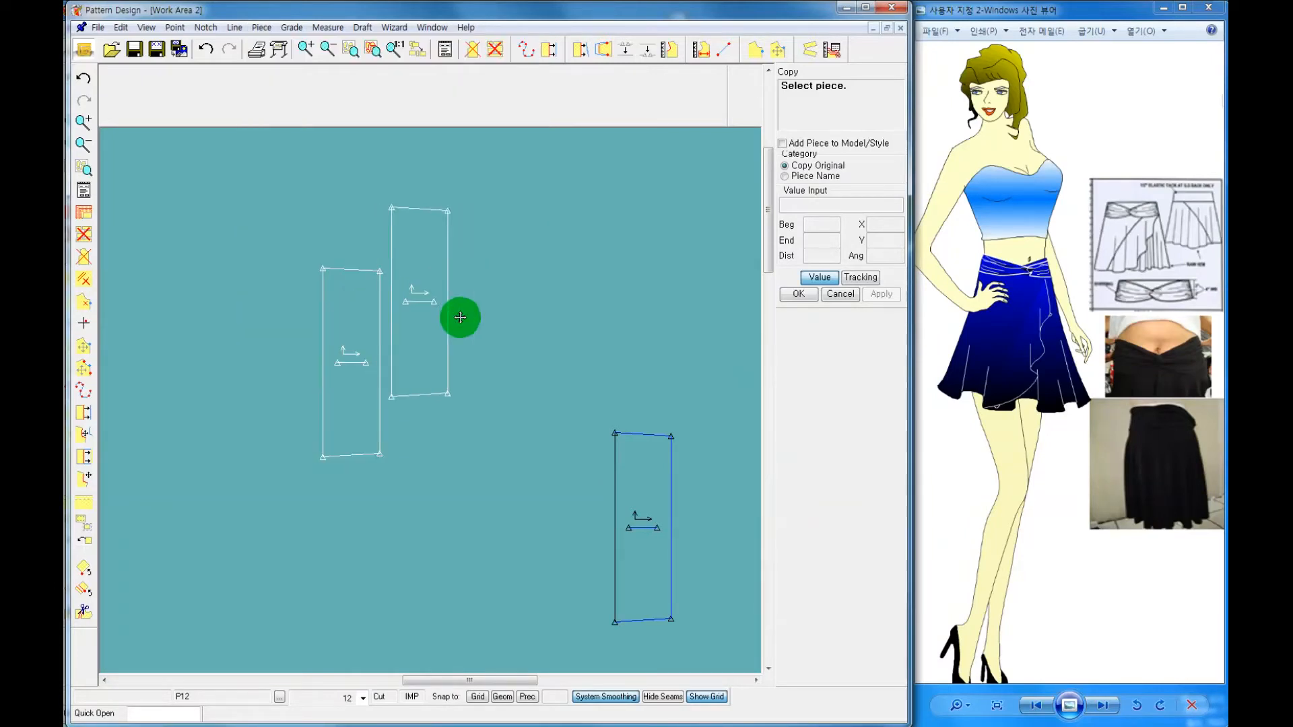
{"action": "left_click", "coordinate": [455, 350]}
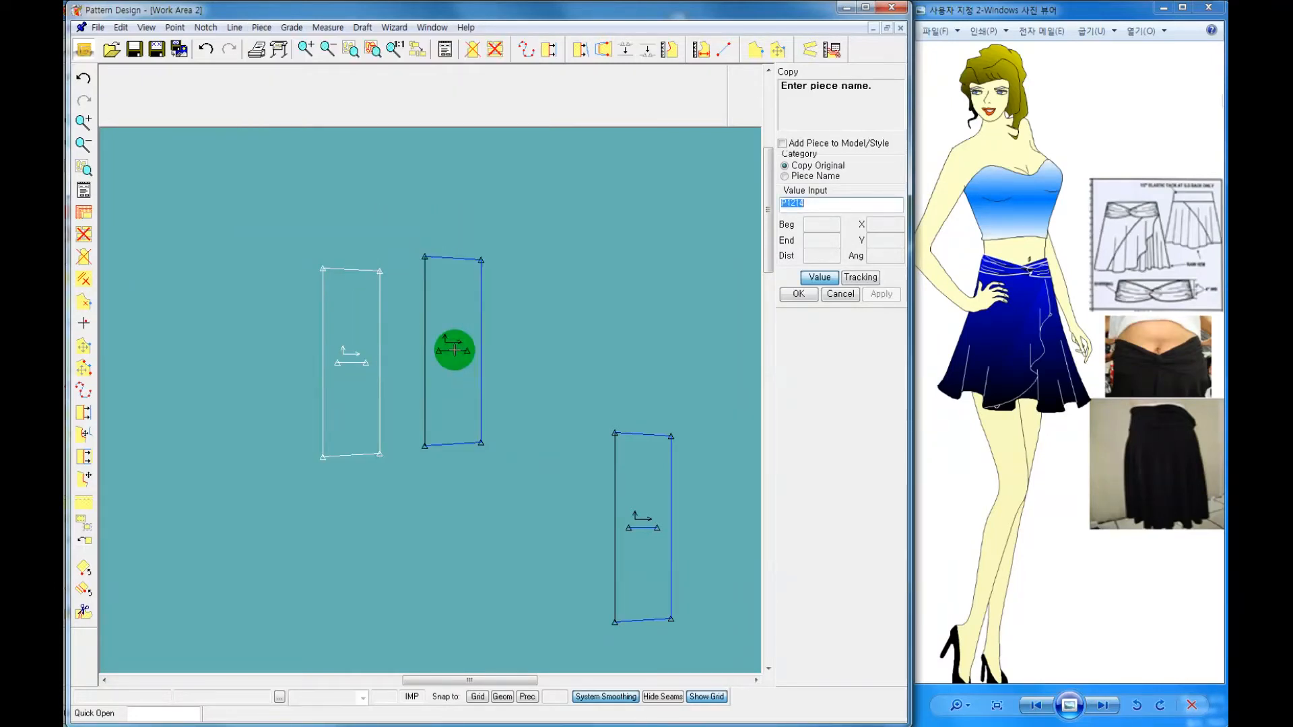
{"action": "right_click", "coordinate": [452, 351]}
{"action": "left_click", "coordinate": [453, 350]}
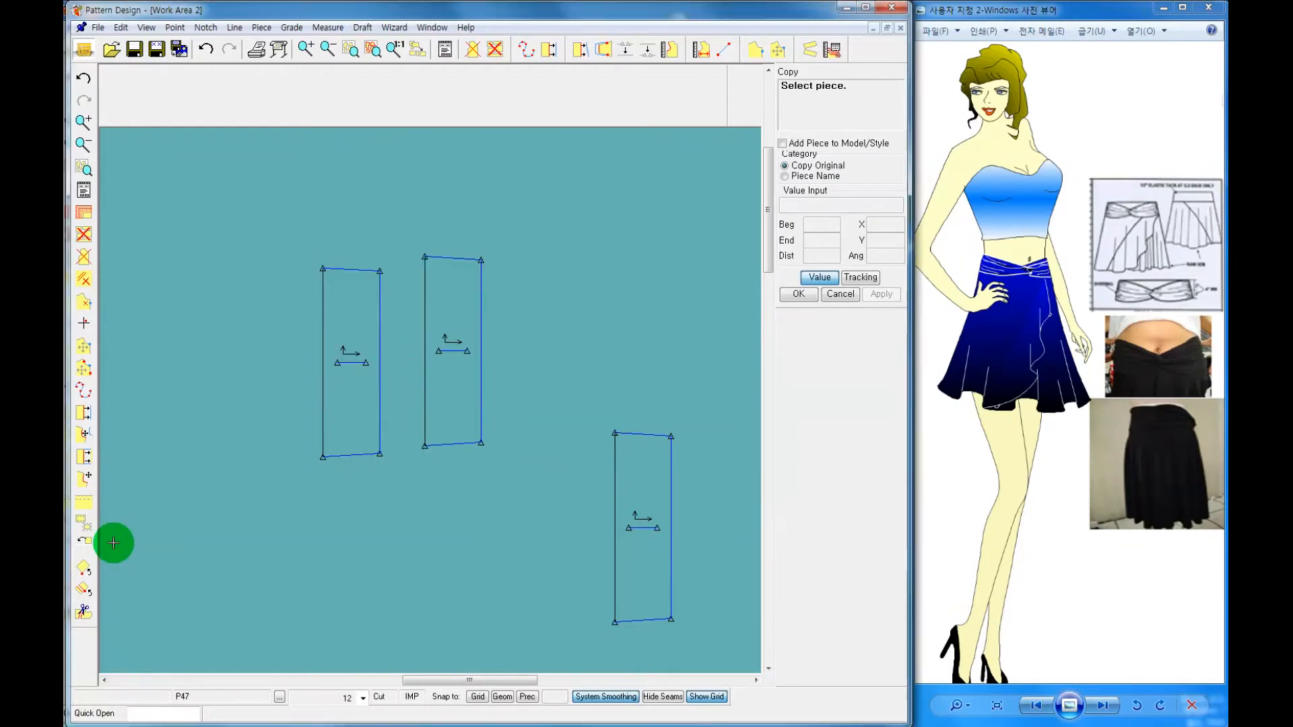
{"action": "left_click", "coordinate": [84, 548]}
{"action": "left_click", "coordinate": [485, 370]}
{"action": "right_click", "coordinate": [553, 314]}
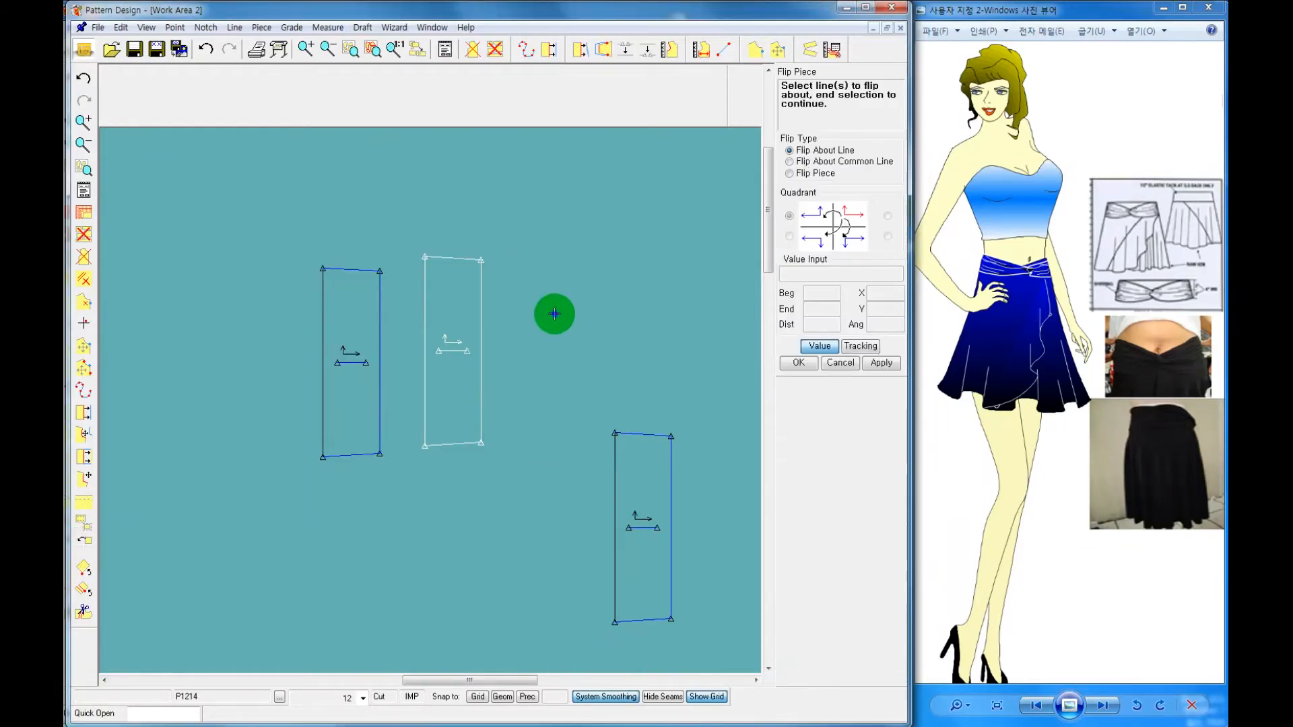
{"action": "left_click", "coordinate": [483, 376]}
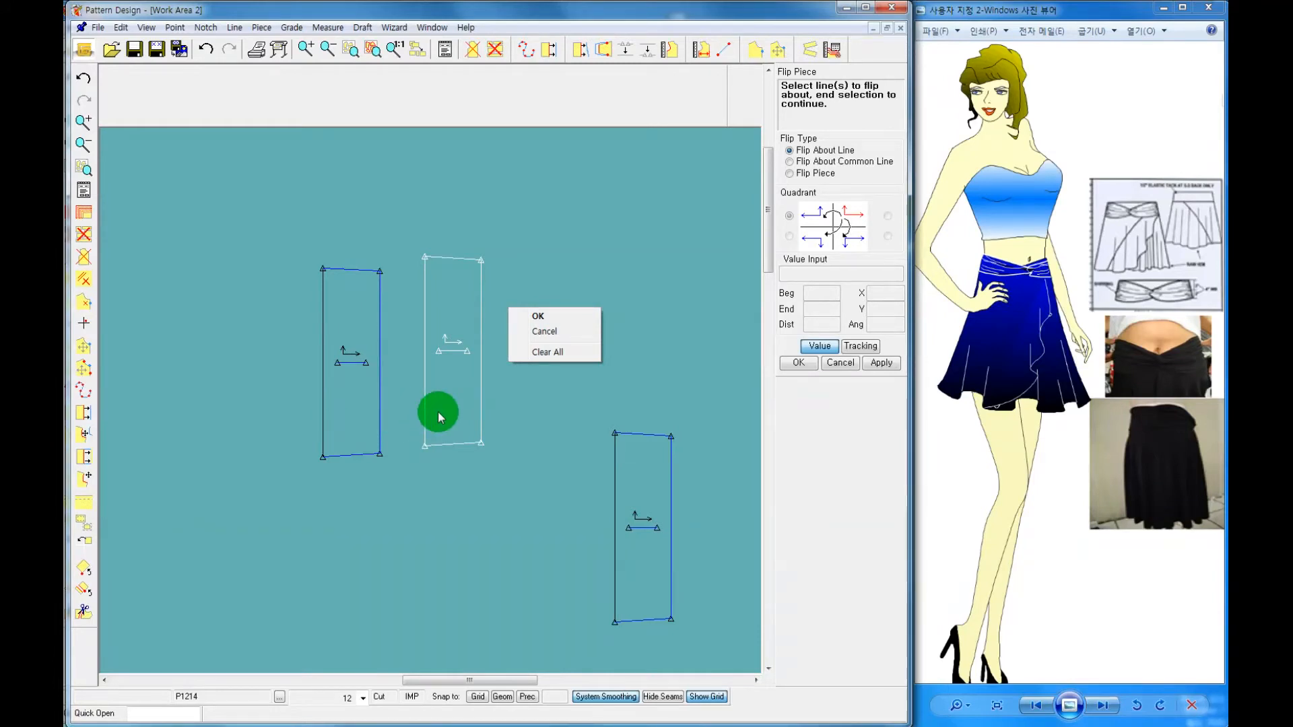
Rotate the copy beside the original counterclockwise by two 90-degree increments
{"action": "left_click", "coordinate": [86, 570]}
{"action": "left_click", "coordinate": [468, 332]}
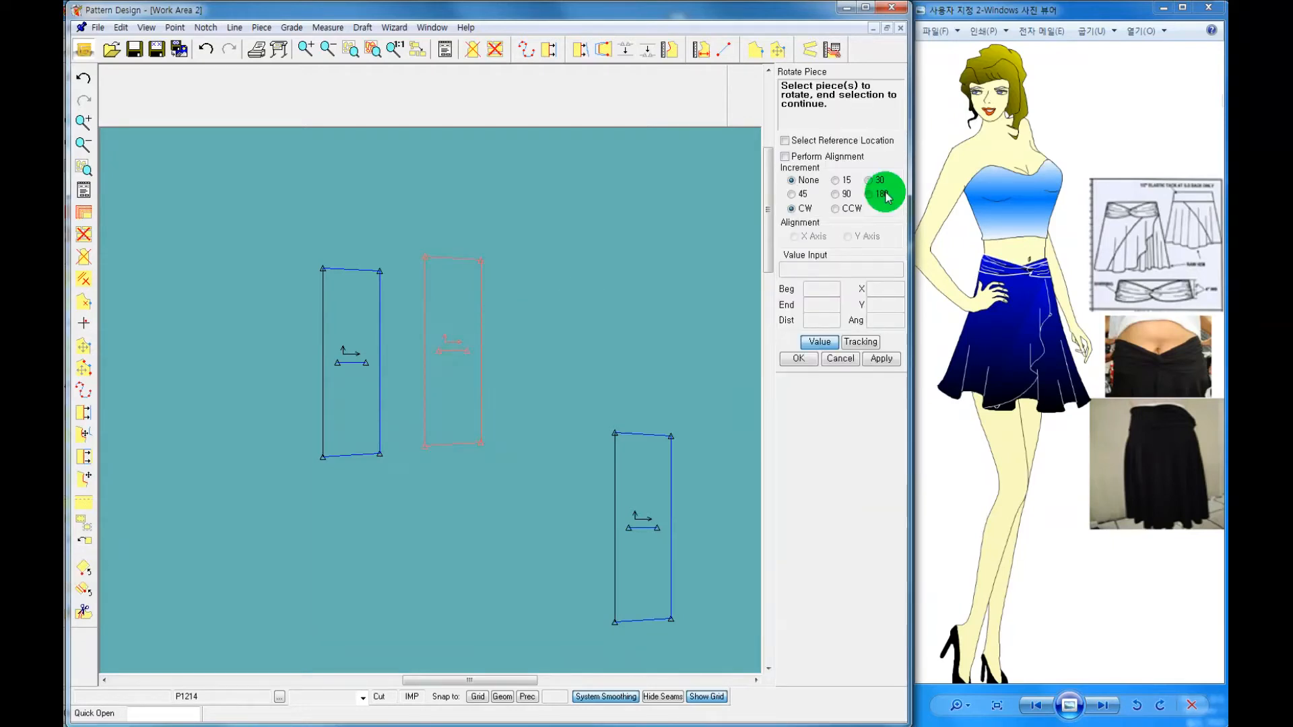
{"action": "left_click", "coordinate": [838, 208]}
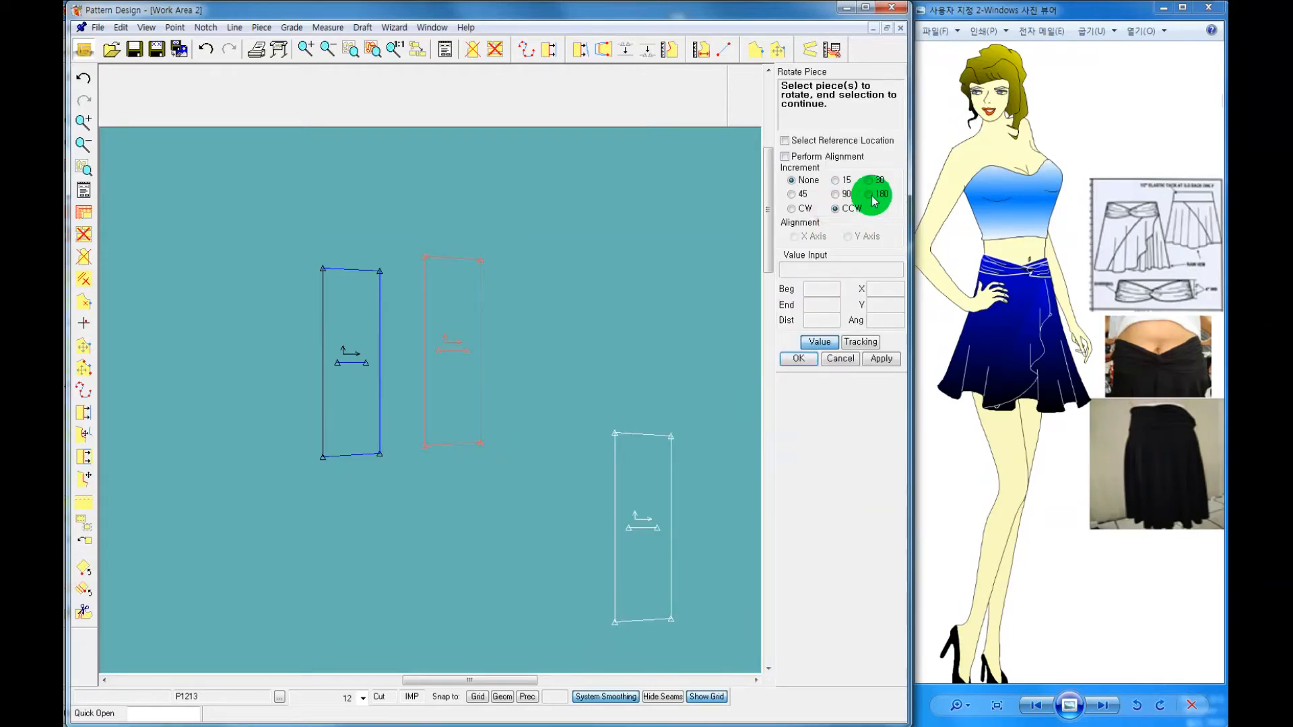
{"action": "left_click", "coordinate": [836, 194]}
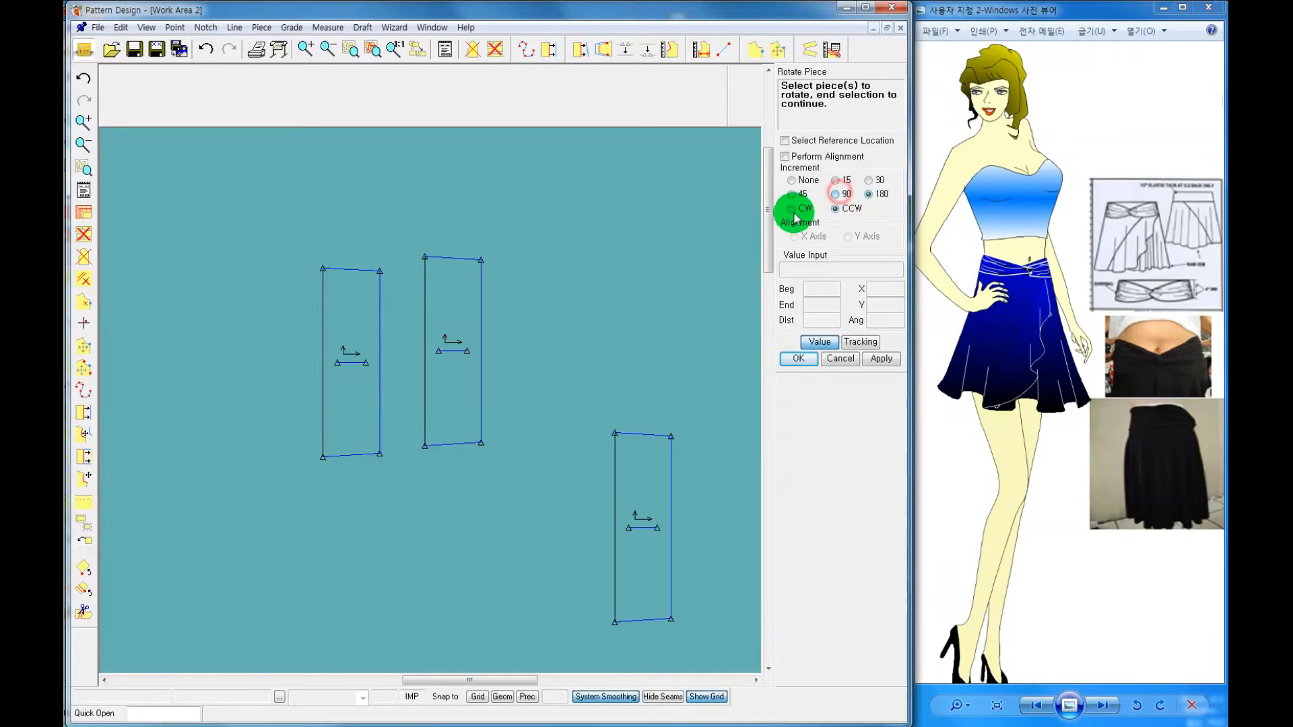
{"action": "left_click", "coordinate": [464, 308]}
{"action": "right_click", "coordinate": [466, 310]}
{"action": "left_click", "coordinate": [466, 311]}
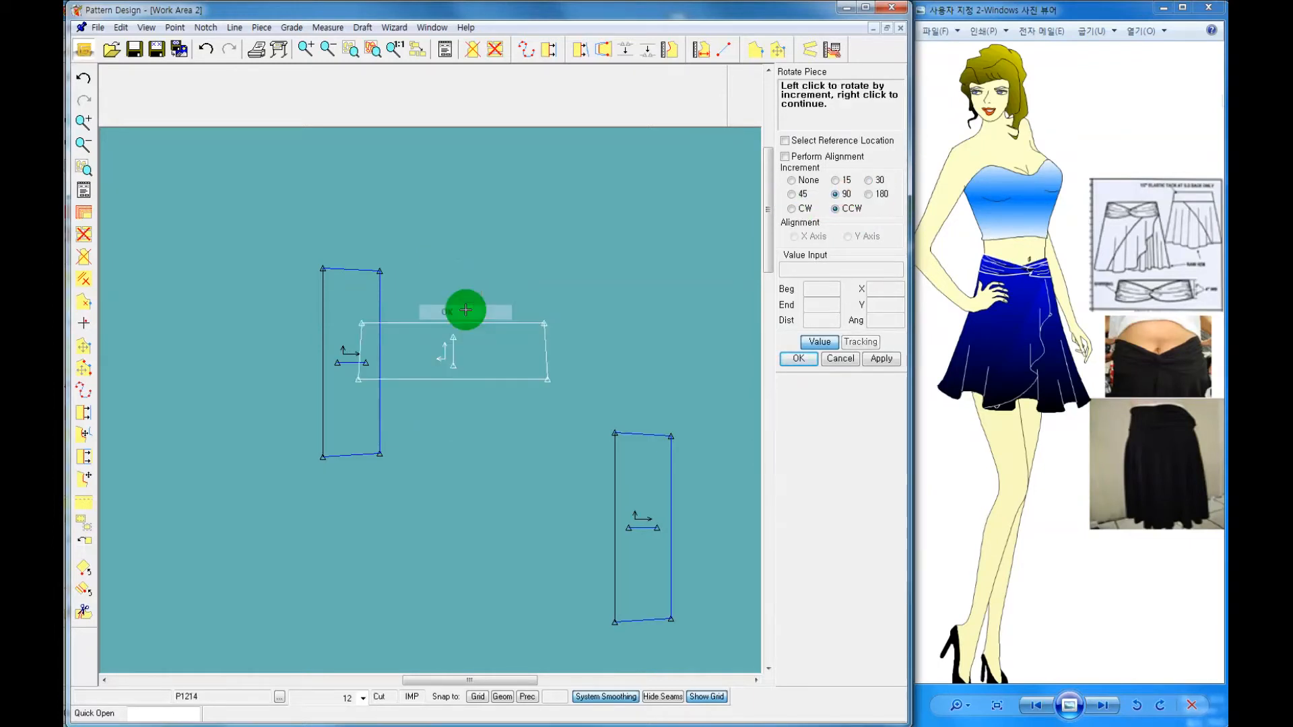
{"action": "left_click", "coordinate": [465, 339]}
{"action": "right_click", "coordinate": [538, 287]}
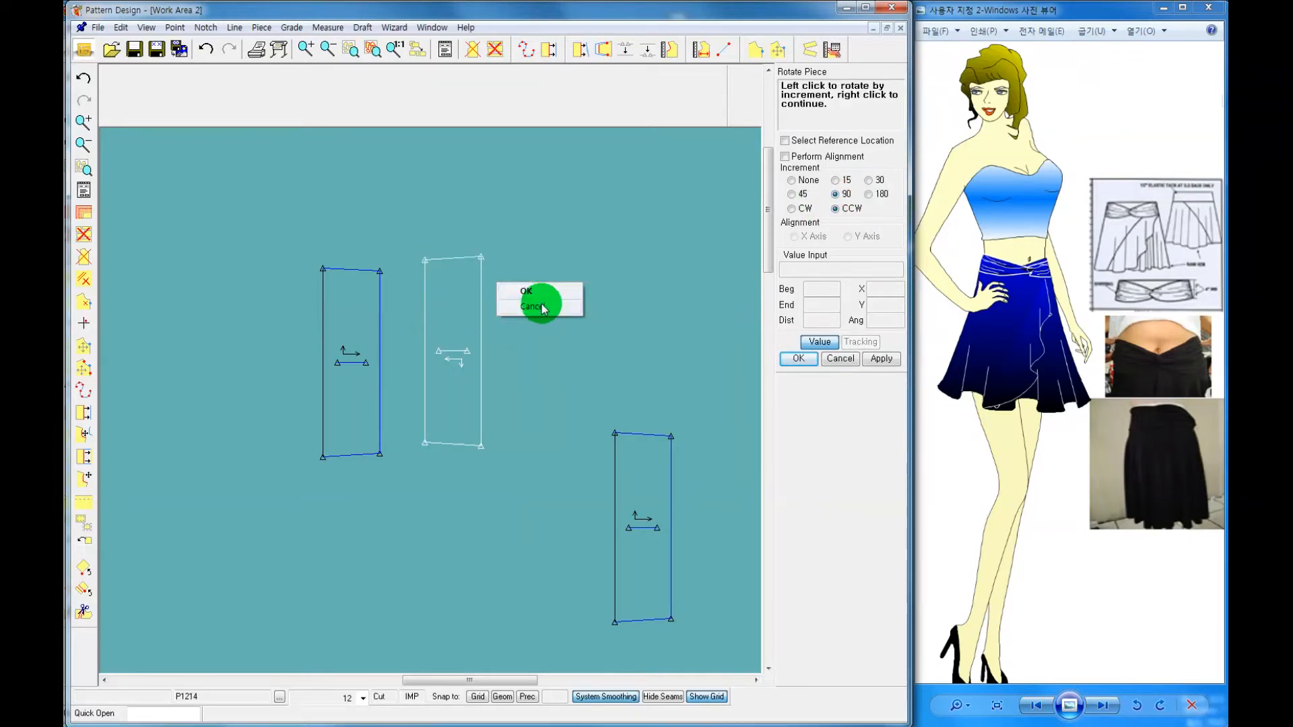
{"action": "left_click", "coordinate": [532, 291]}
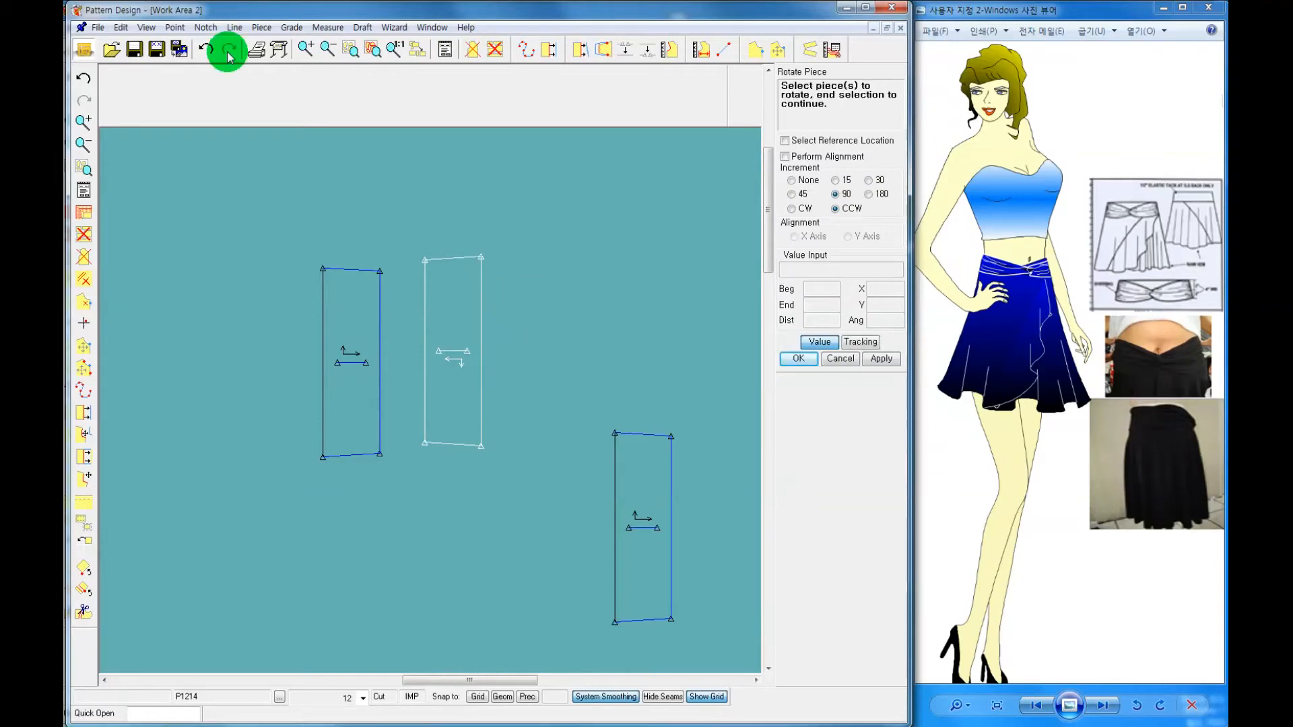
Merge the original's right edge with the rotated copy's left edge, place the combined piece left of them, and end Combine/Merge
{"action": "left_click", "coordinate": [261, 27]}
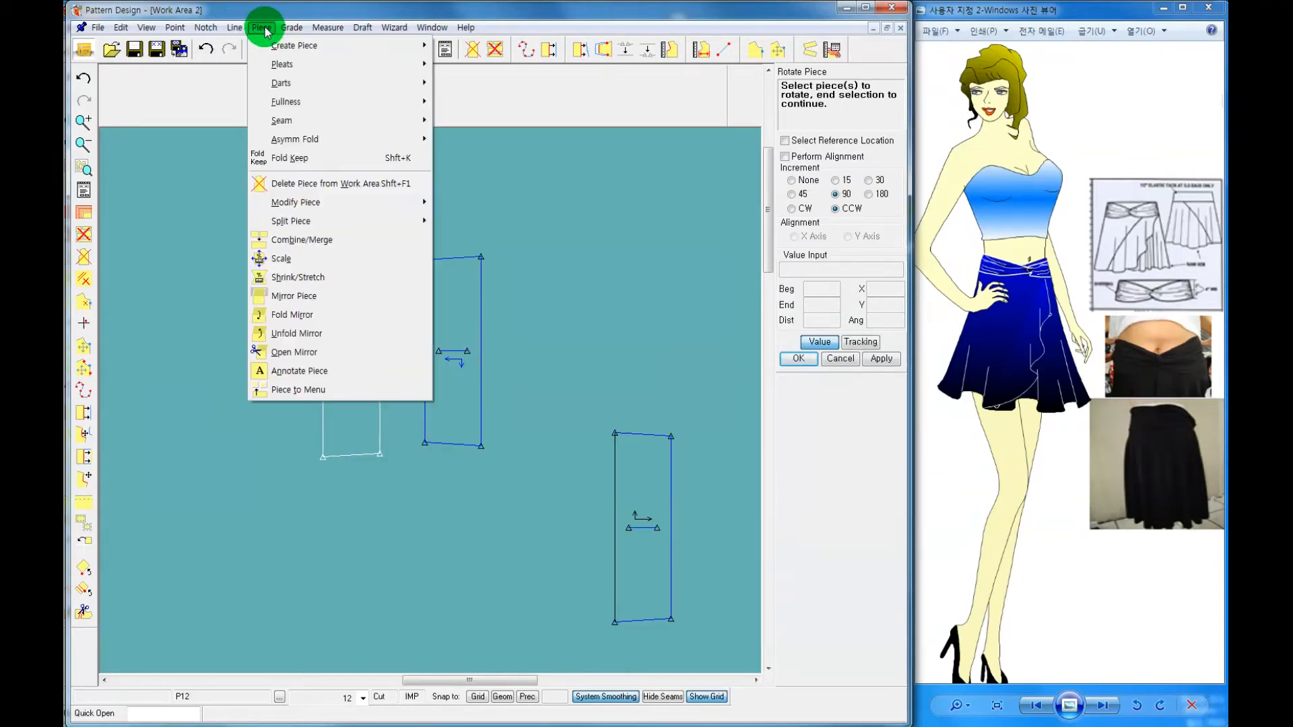
{"action": "left_click", "coordinate": [296, 239]}
{"action": "left_click", "coordinate": [380, 323]}
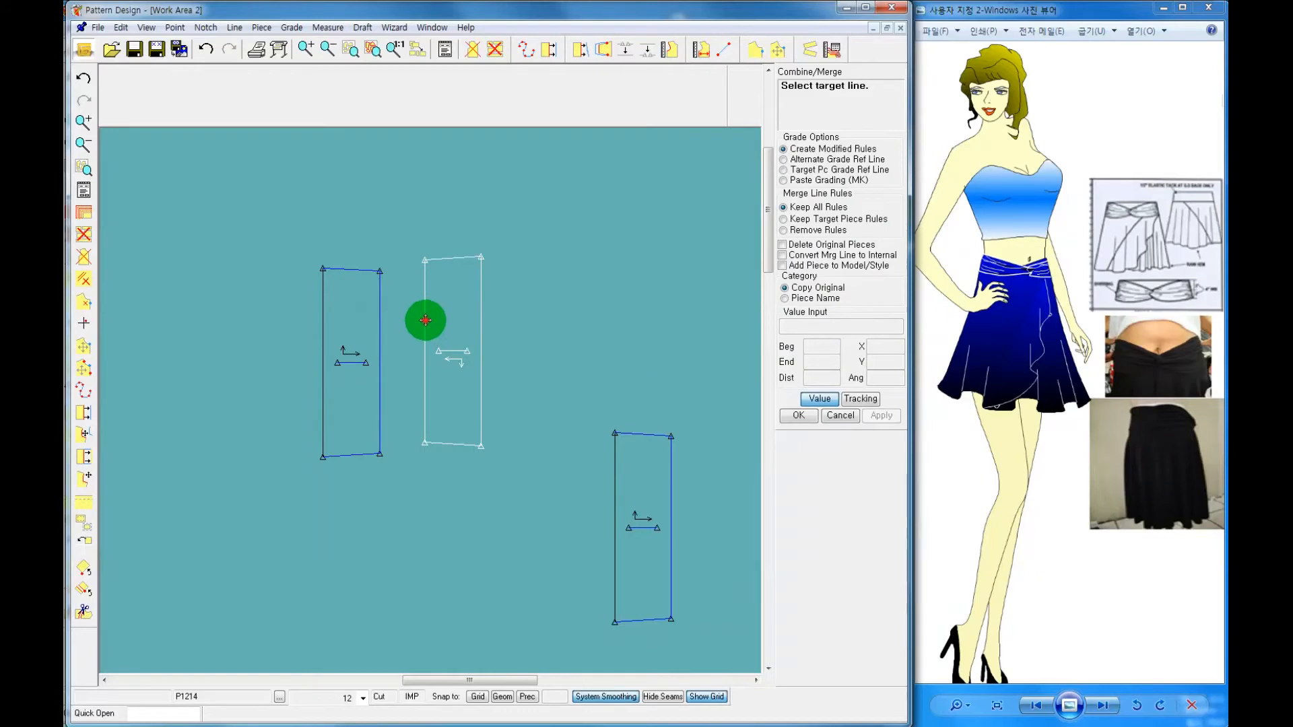
{"action": "left_click", "coordinate": [426, 320]}
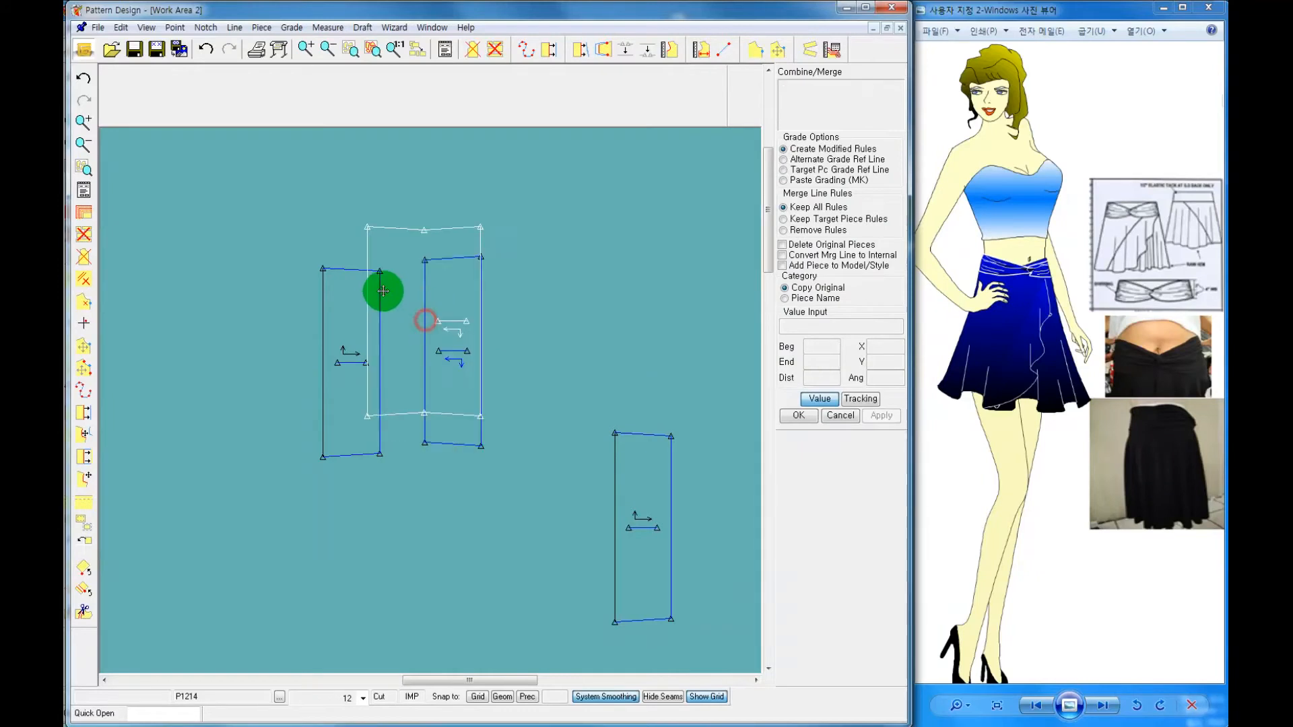
{"action": "left_click", "coordinate": [261, 274]}
{"action": "key", "text": "Return"}
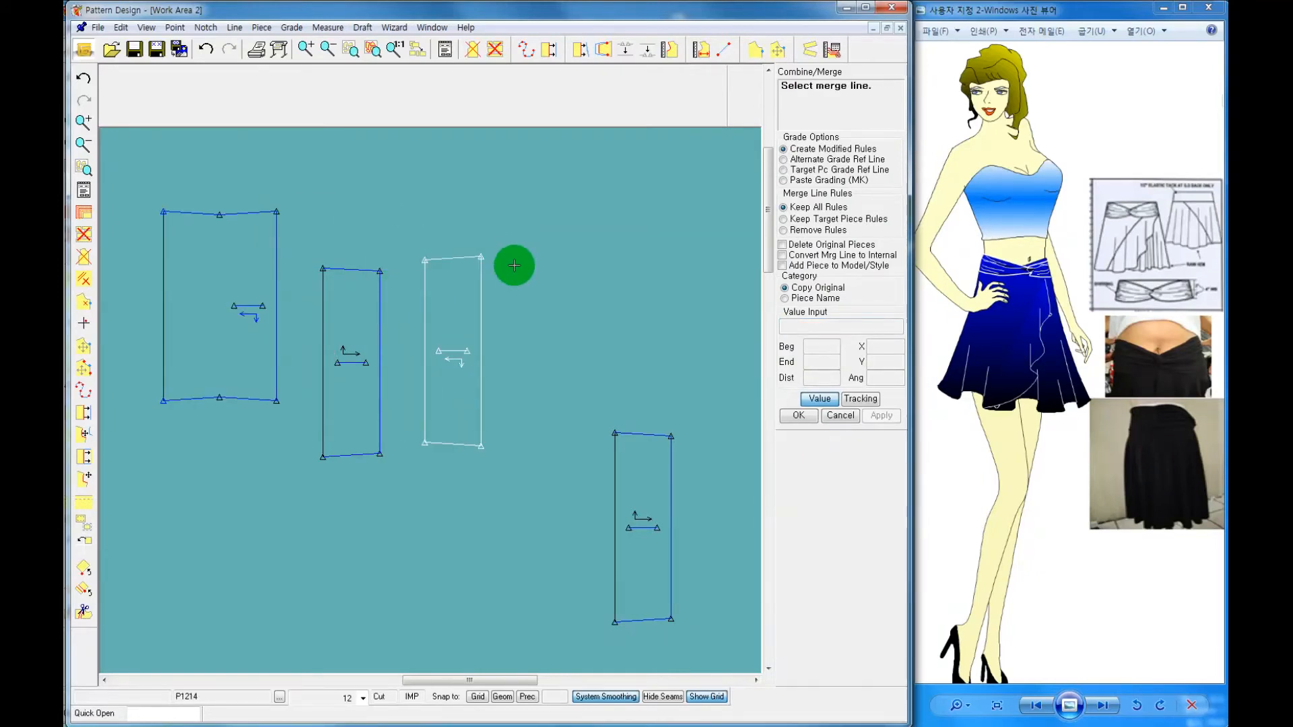
{"action": "right_click", "coordinate": [514, 266]}
{"action": "left_click", "coordinate": [512, 278]}
Move the rotated copy and the original to the first copy at lower right, and bring the merged piece into the cleared area
{"action": "left_click", "coordinate": [447, 357]}
{"action": "left_click", "coordinate": [668, 561]}
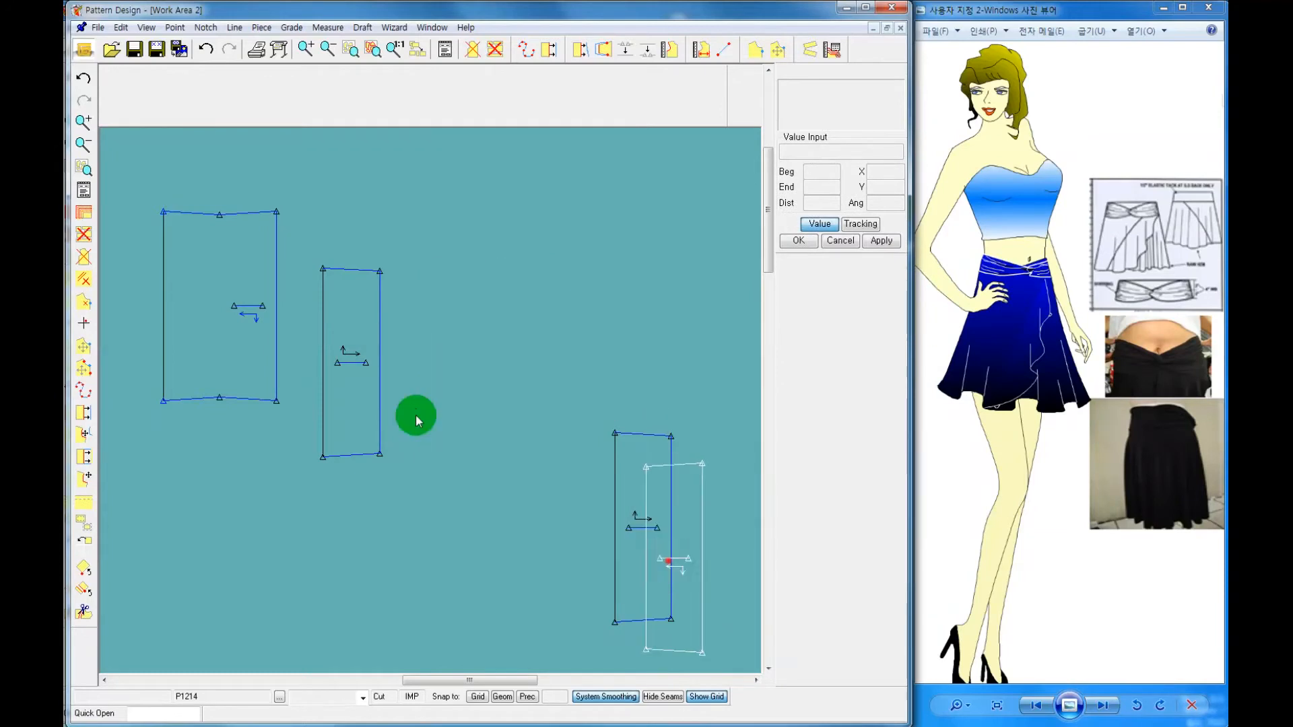
{"action": "left_click", "coordinate": [416, 421]}
{"action": "left_click", "coordinate": [674, 557]}
{"action": "left_click", "coordinate": [300, 348]}
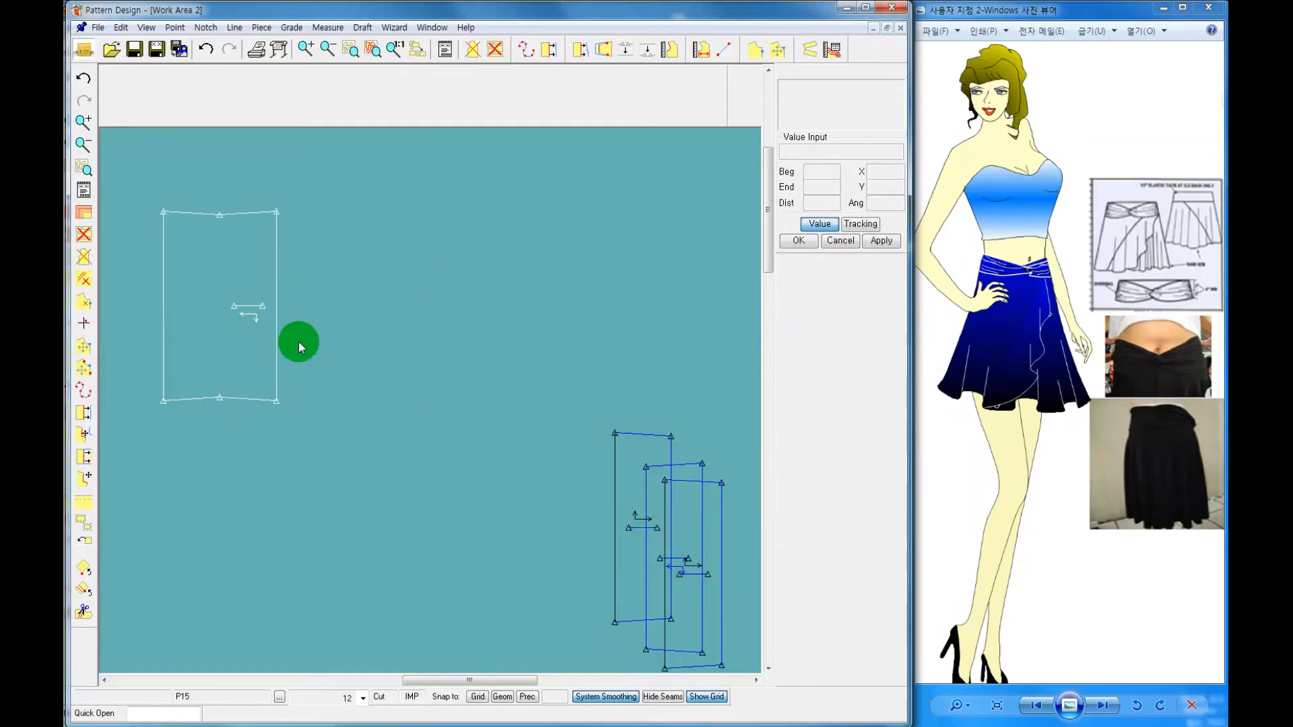
{"action": "left_click", "coordinate": [374, 381]}
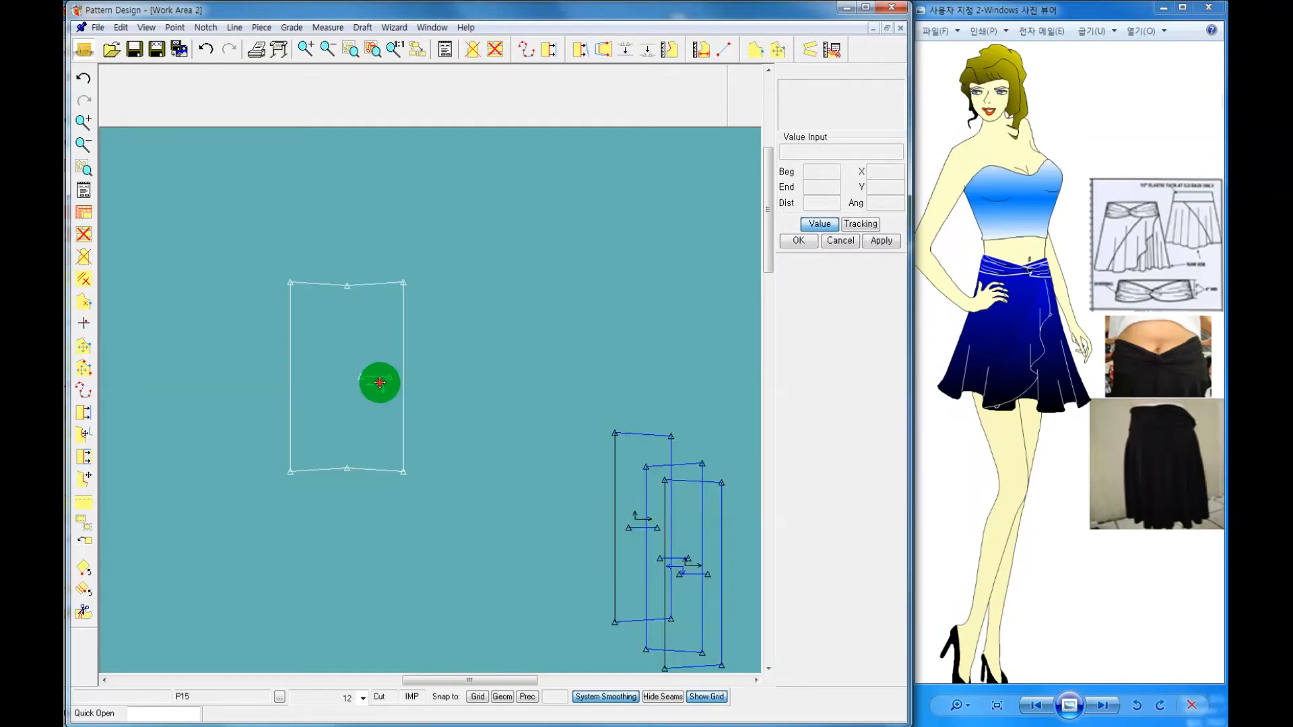
Annotate the merged waist piece with the text "back-wist" at character size 2, placed near its middle
{"action": "left_click", "coordinate": [263, 29]}
{"action": "left_click", "coordinate": [297, 367]}
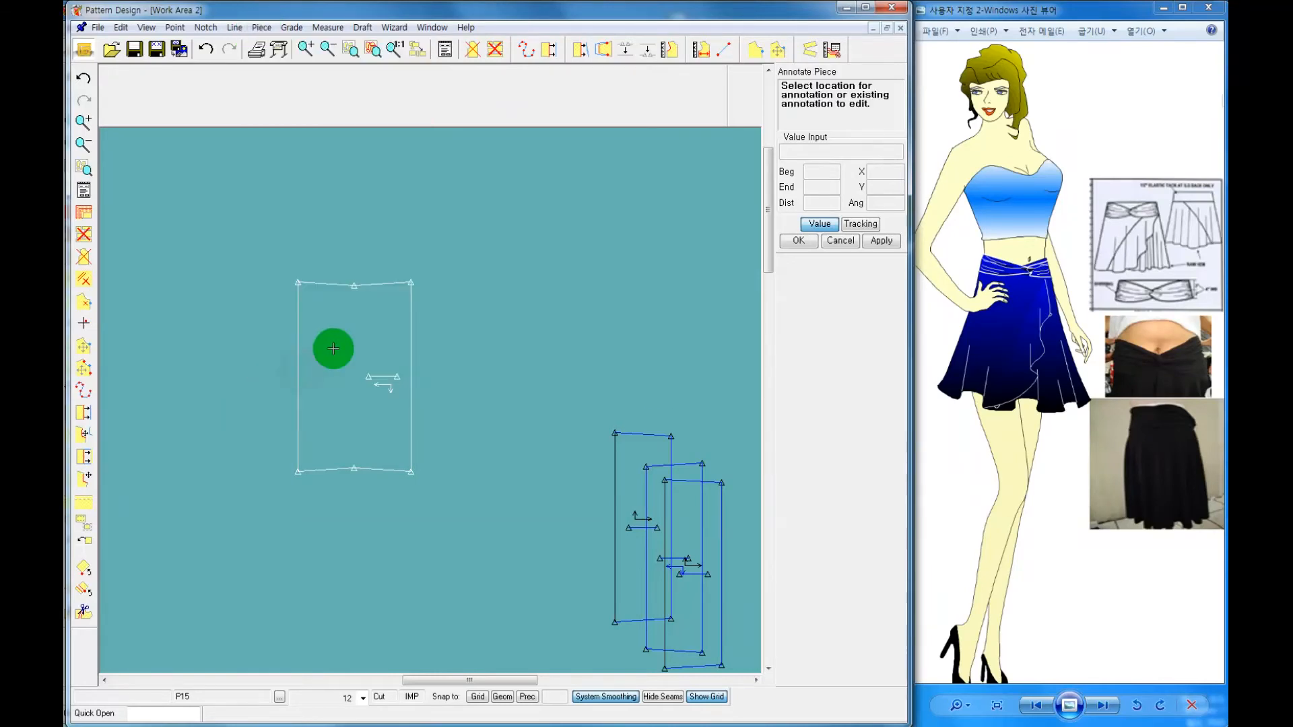
{"action": "left_click", "coordinate": [333, 348]}
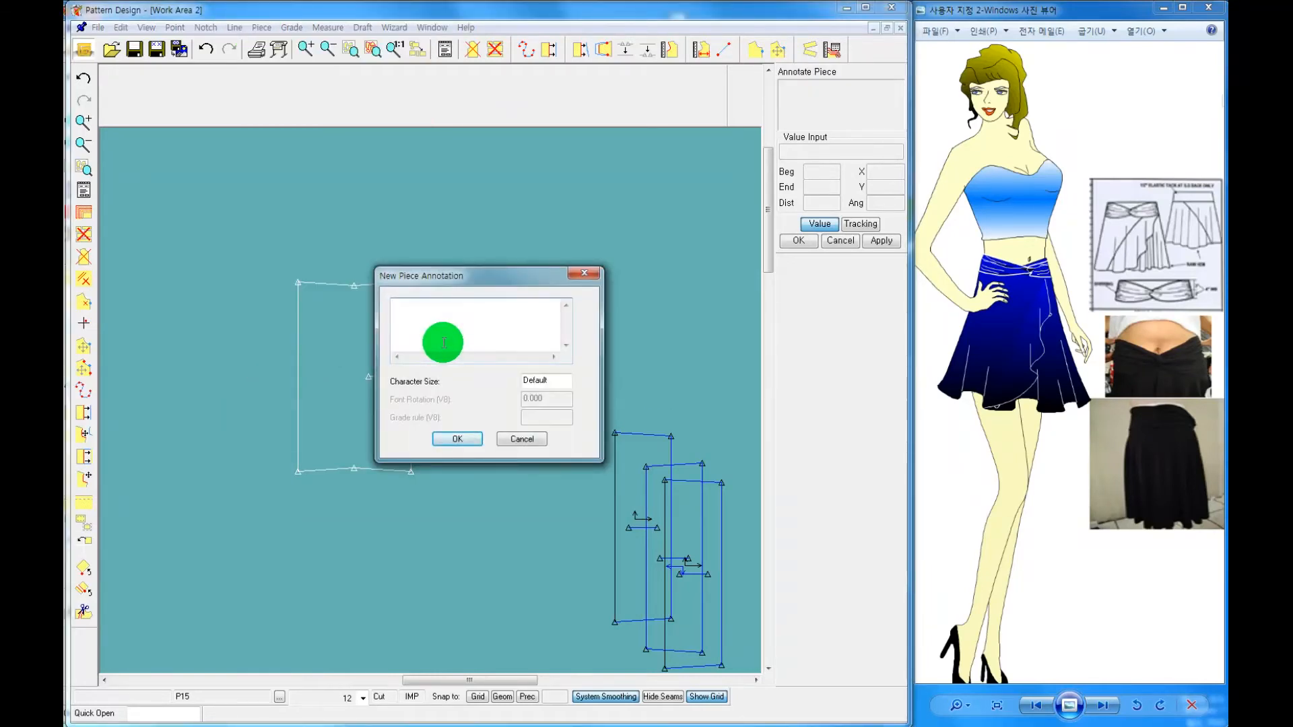
{"action": "type", "text": "ba"}
{"action": "left_click", "coordinate": [444, 343]}
{"action": "type", "text": "ack-"}
{"action": "left_click", "coordinate": [444, 343]}
{"action": "type", "text": "w"}
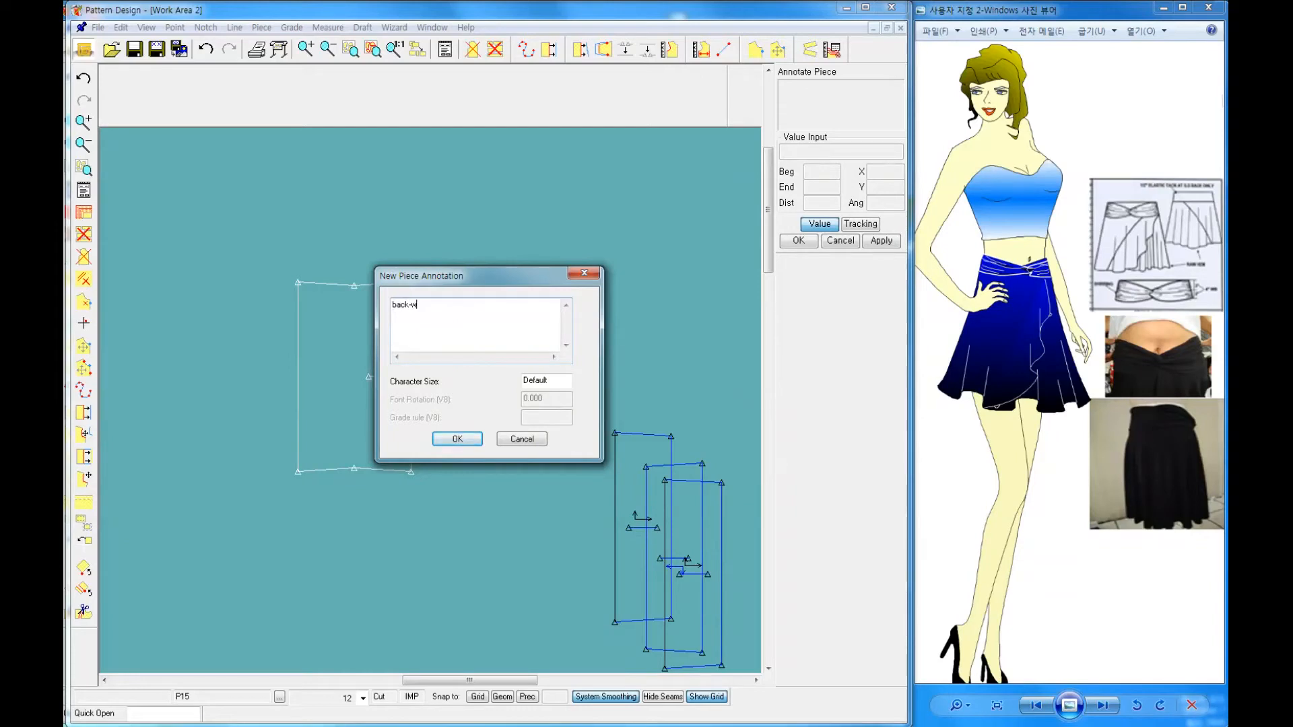
{"action": "type", "text": "ist"}
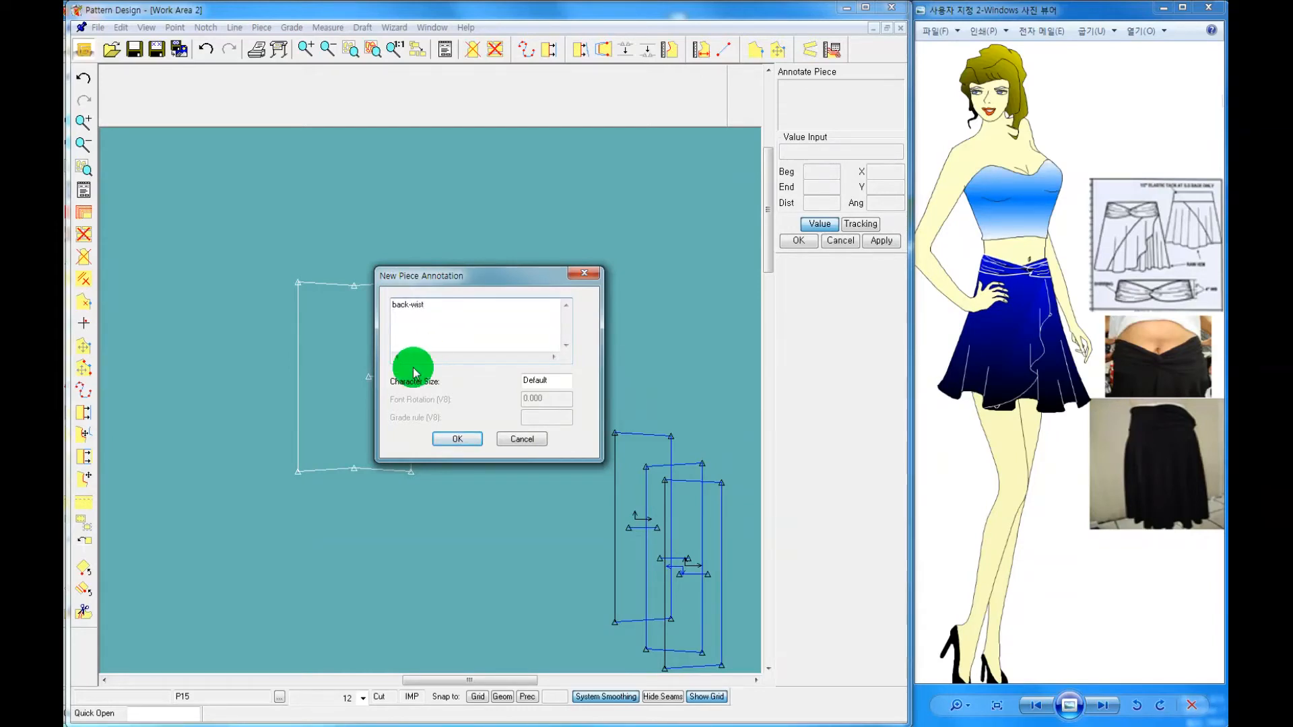
{"action": "left_click_drag", "start_coordinate": [566, 379], "coordinate": [475, 379]}
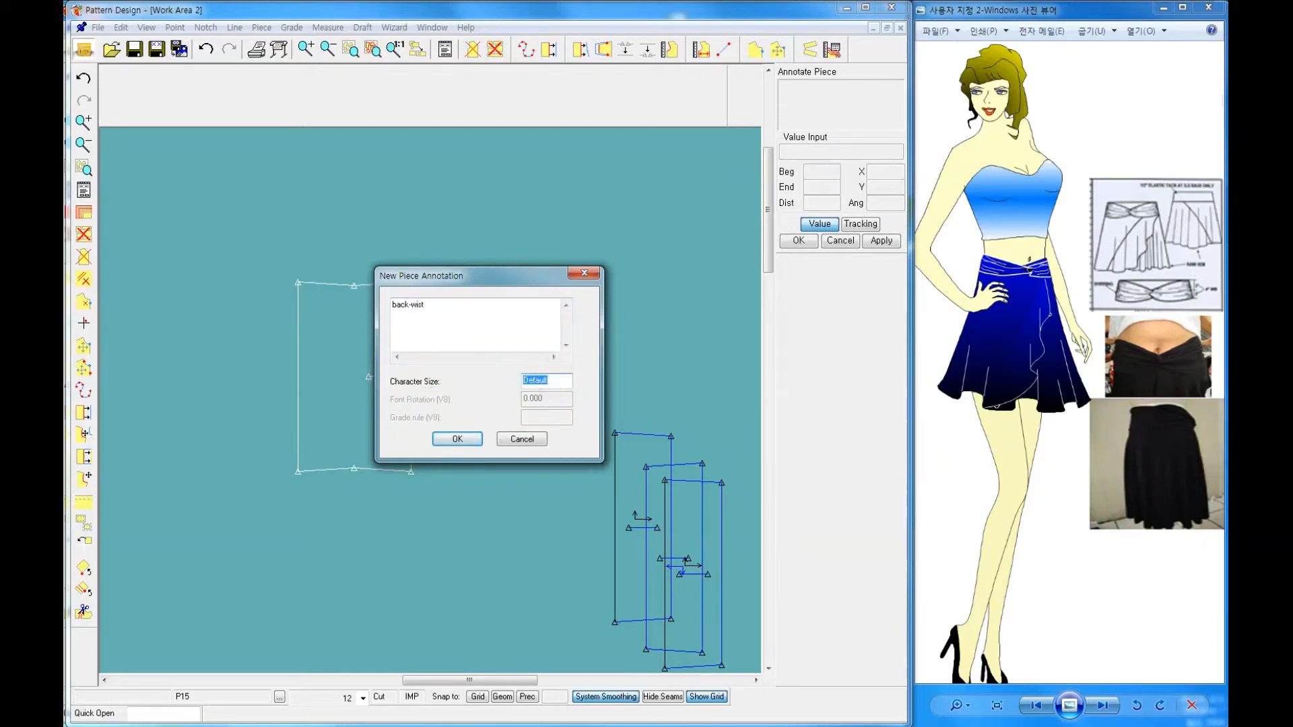
{"action": "left_click", "coordinate": [465, 436]}
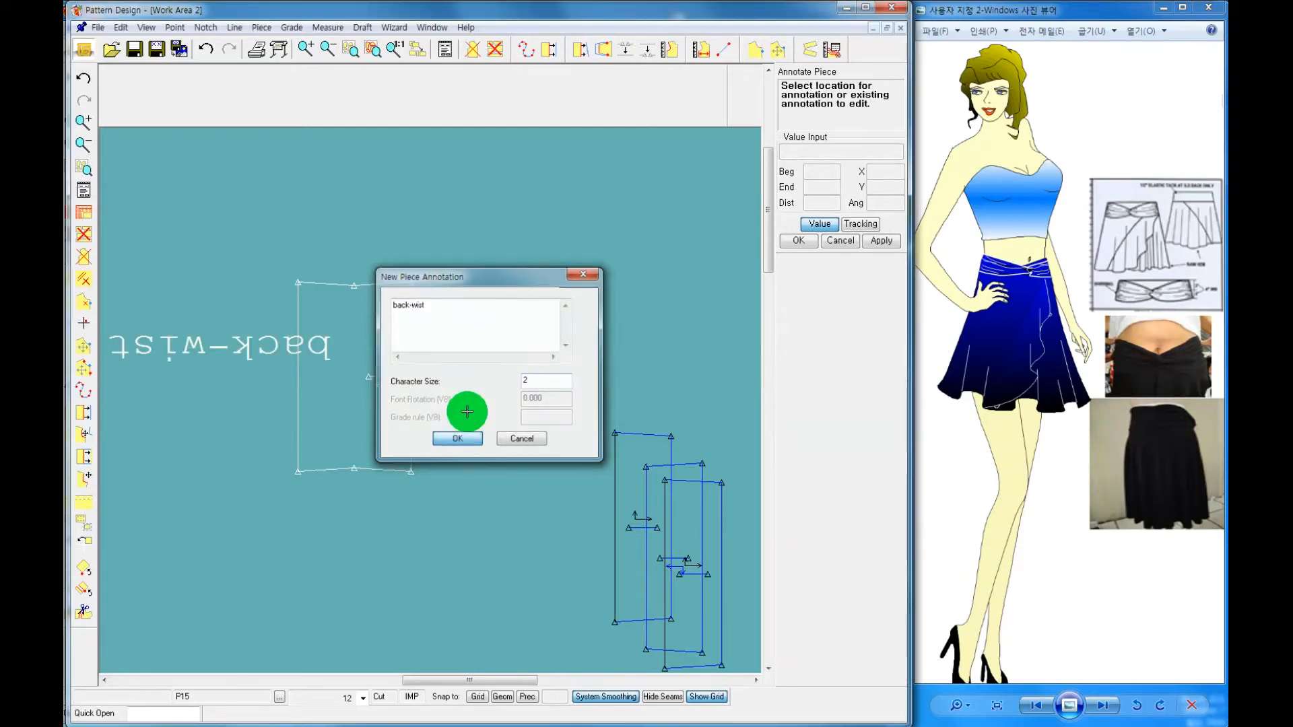
{"action": "right_click", "coordinate": [461, 334]}
{"action": "left_click", "coordinate": [463, 334]}
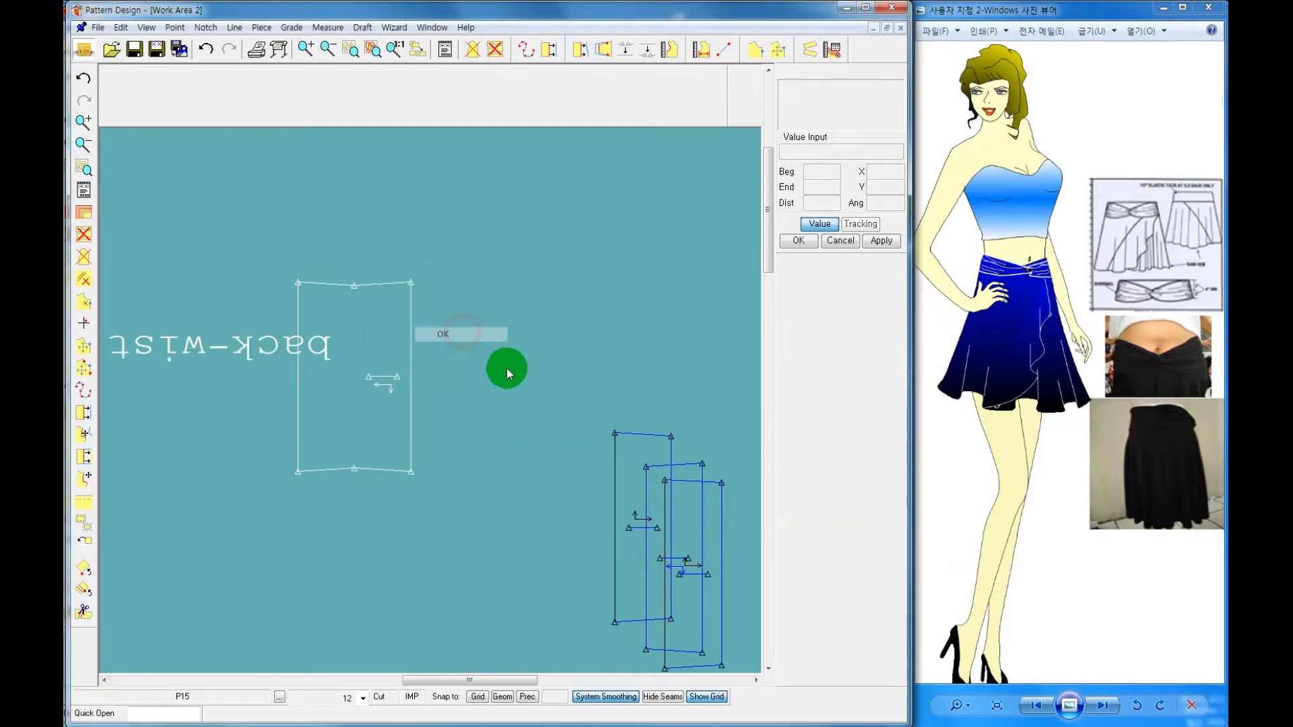
Rotate the annotated waist piece counterclockwise in 90-degree increments until its text reads upright
{"action": "left_click", "coordinate": [81, 574]}
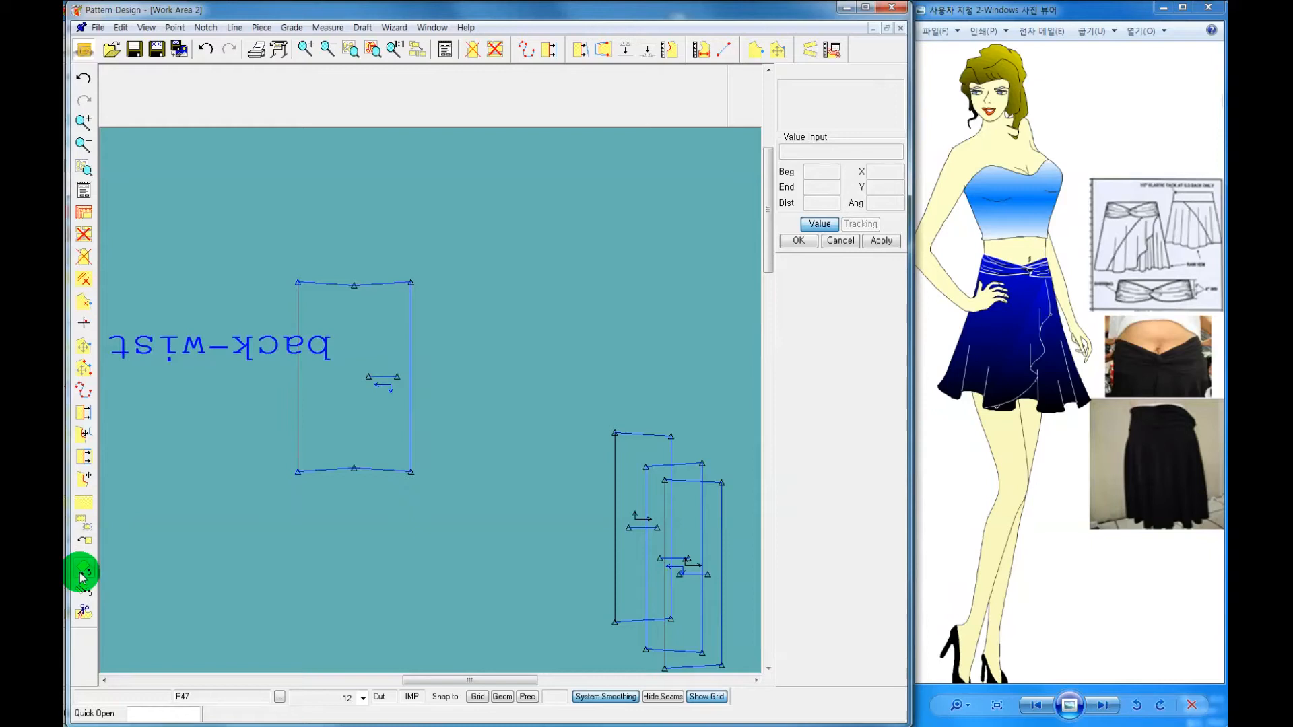
{"action": "left_click", "coordinate": [390, 349]}
{"action": "right_click", "coordinate": [392, 333]}
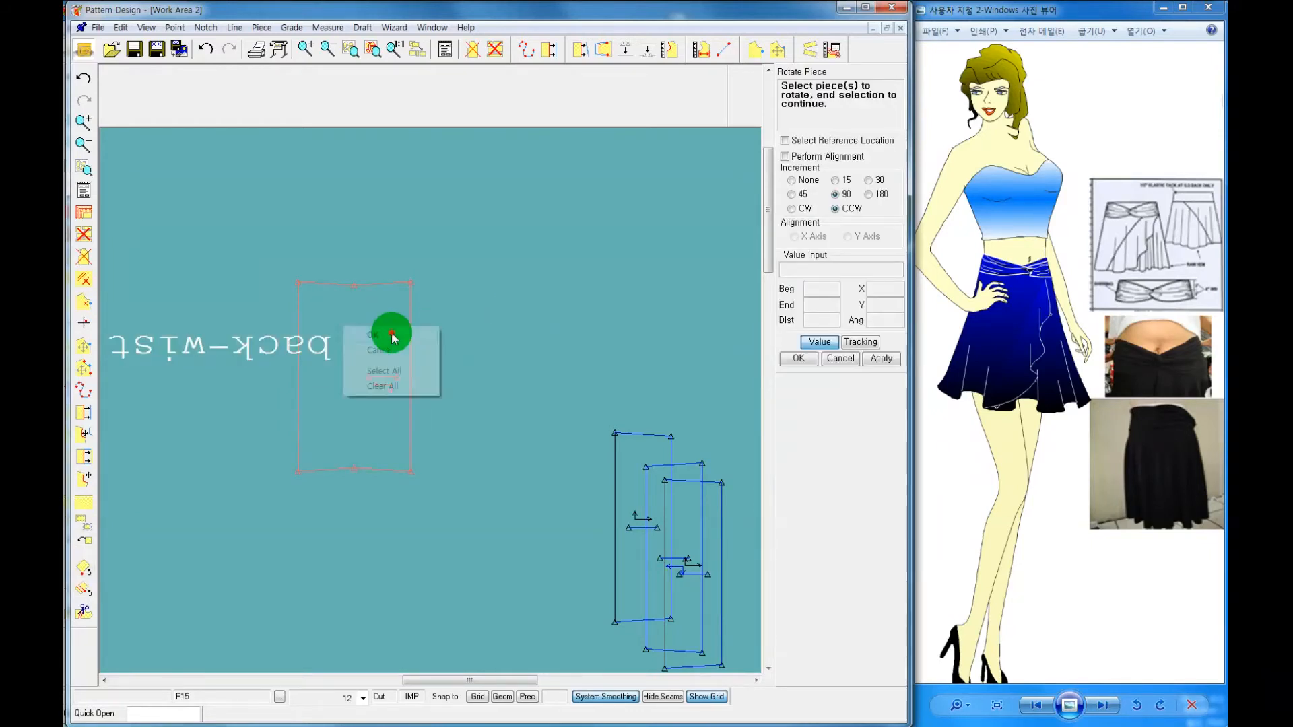
{"action": "left_click", "coordinate": [391, 335]}
{"action": "left_click", "coordinate": [328, 306]}
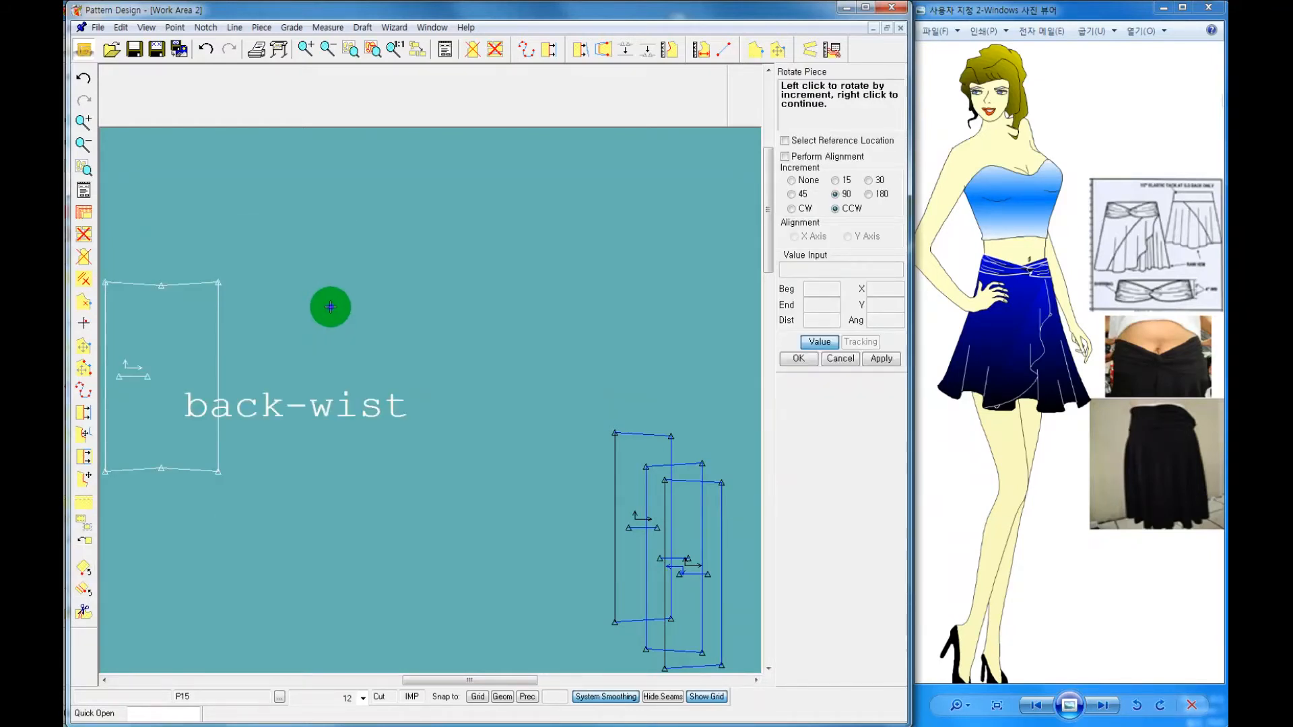
{"action": "right_click", "coordinate": [331, 307]}
{"action": "left_click", "coordinate": [331, 309]}
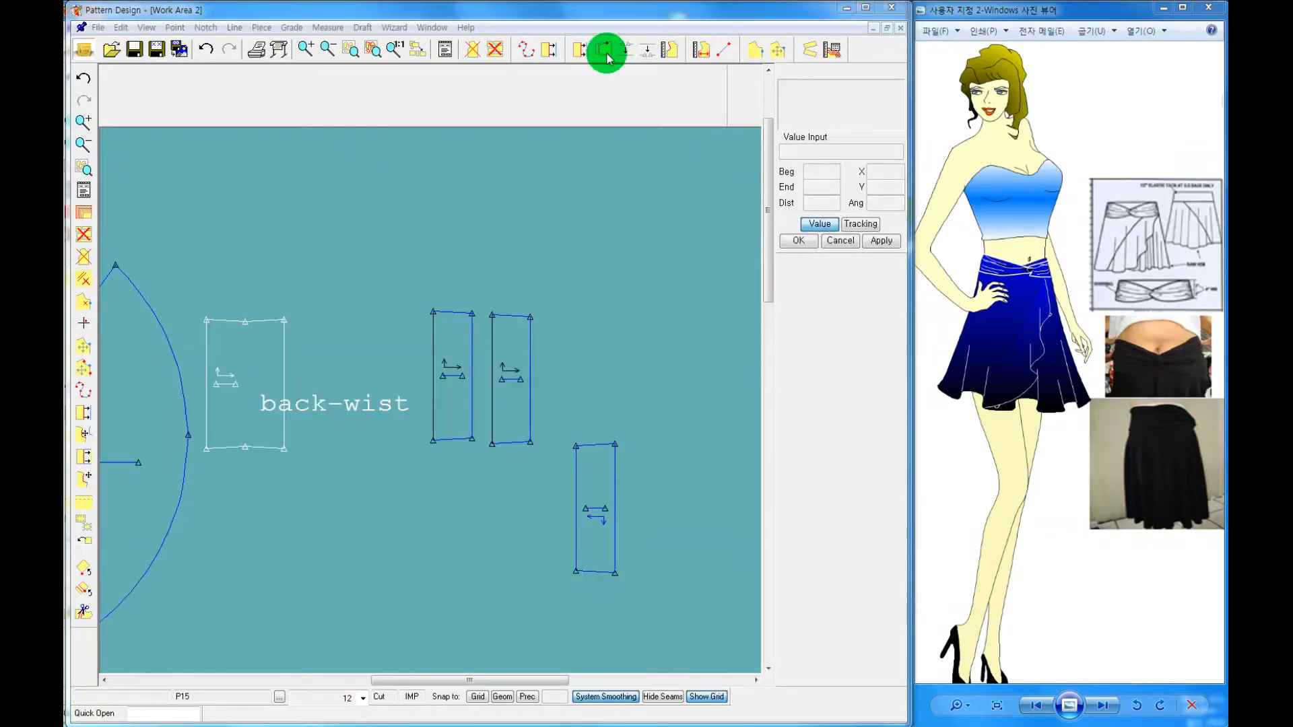
Offset the right edge of the middle tapered piece evenly by -1.5, replacing the original line
{"action": "left_click", "coordinate": [605, 53]}
{"action": "left_click", "coordinate": [531, 364]}
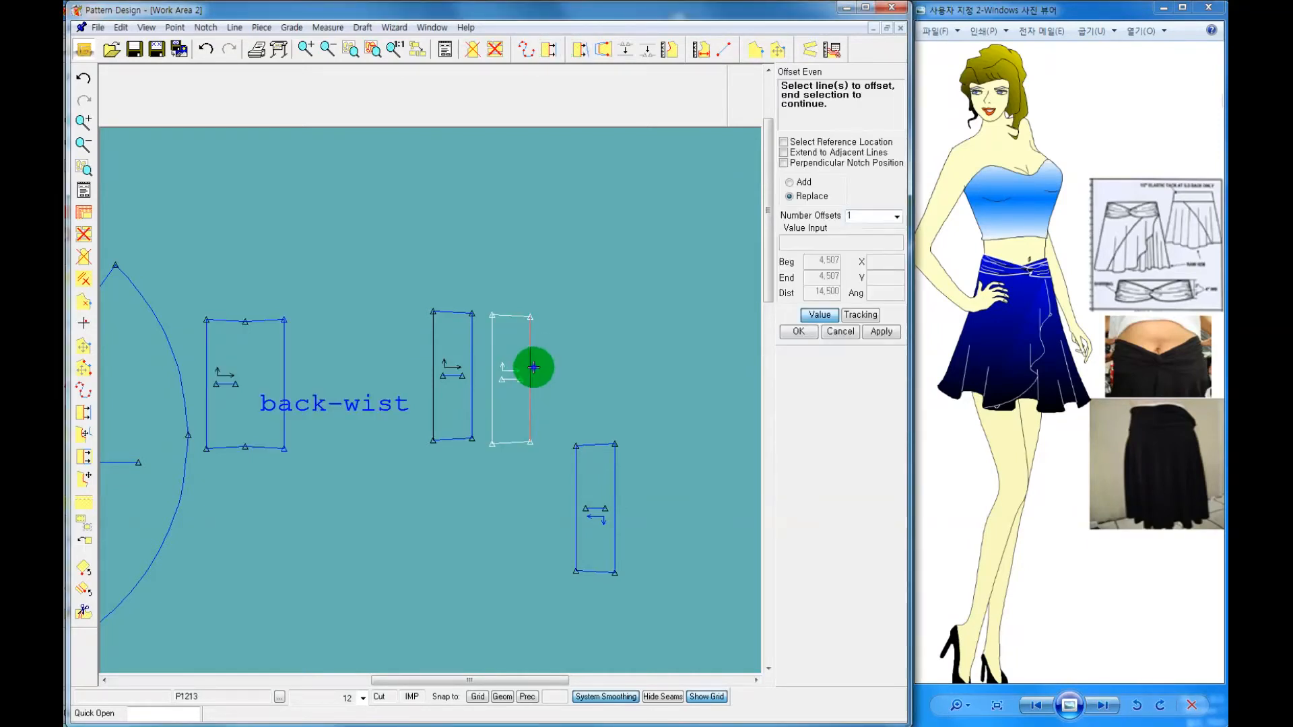
{"action": "right_click", "coordinate": [533, 368]}
{"action": "left_click", "coordinate": [533, 370]}
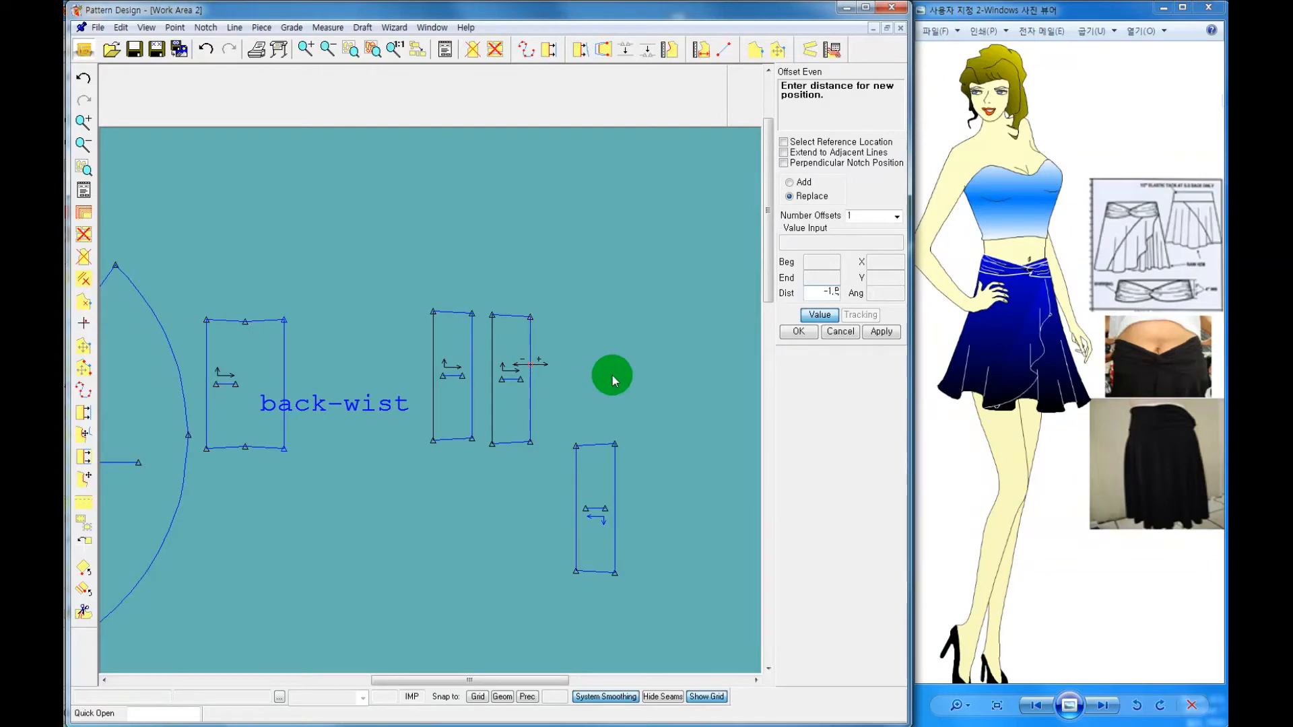
{"action": "left_click", "coordinate": [787, 331]}
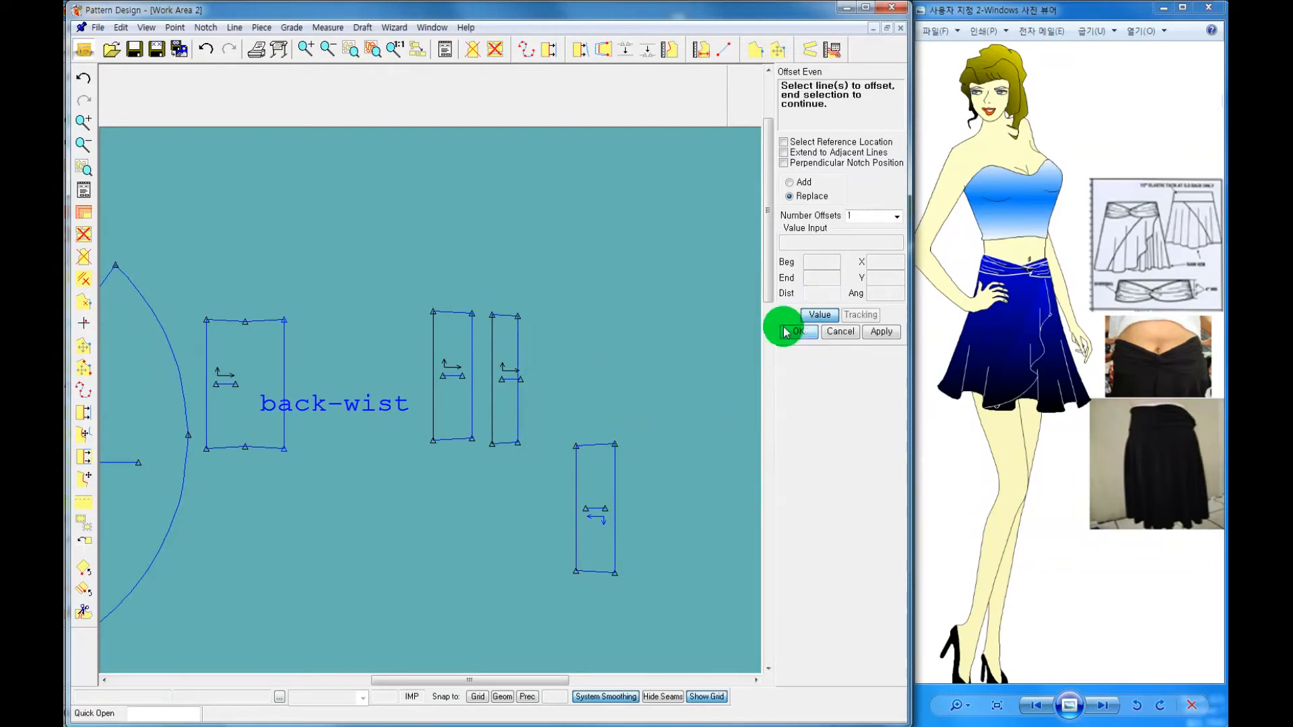
{"action": "right_click", "coordinate": [549, 290]}
{"action": "left_click", "coordinate": [548, 293]}
Reposition the wider and narrowed tapered pieces side by side and move the rotated copy farther right
{"action": "left_click", "coordinate": [451, 375]}
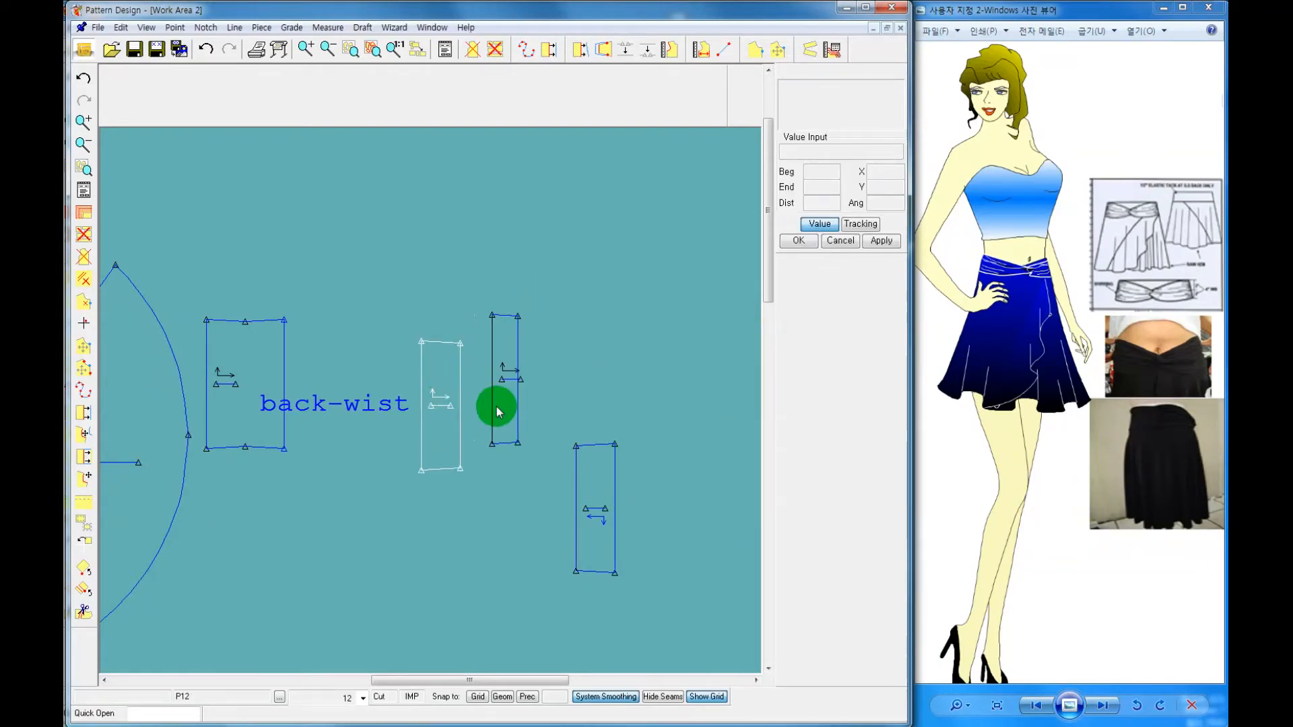
{"action": "left_click", "coordinate": [497, 436]}
{"action": "left_click", "coordinate": [604, 506]}
{"action": "left_click", "coordinate": [641, 506]}
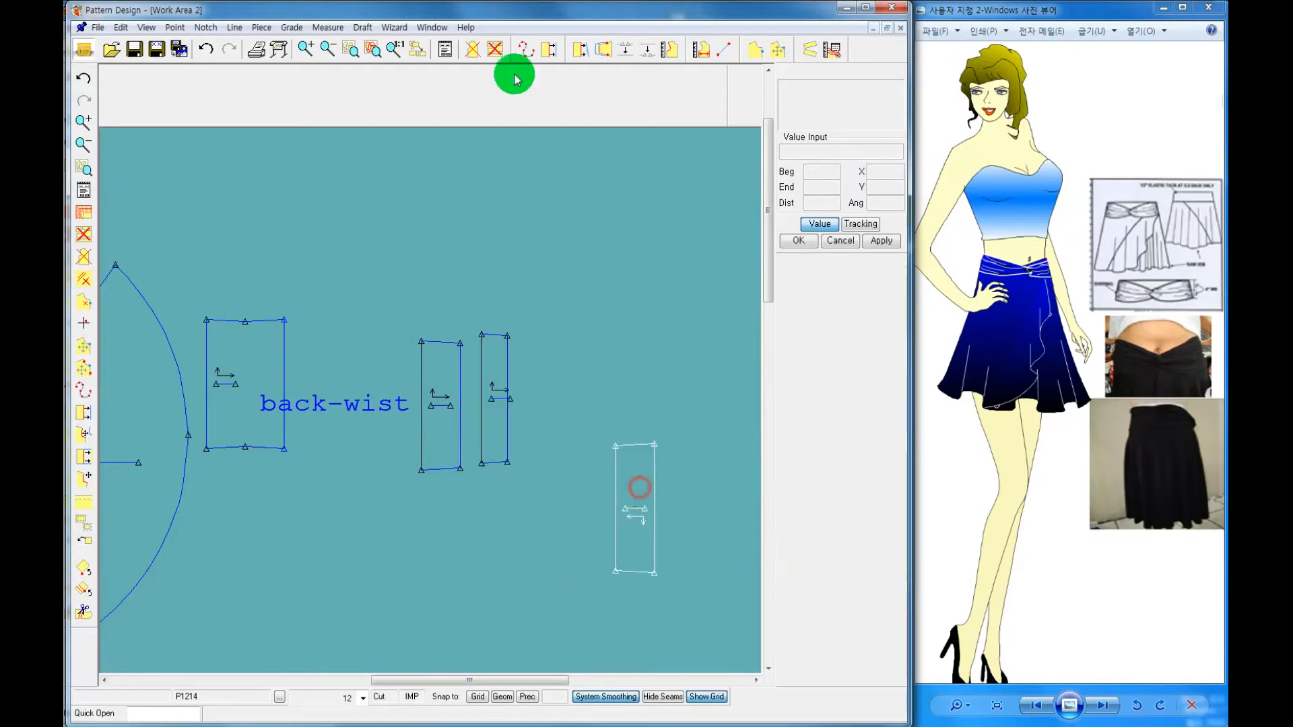
Delete the rotated tapered copy at lower right from the work area
{"action": "left_click", "coordinate": [482, 49]}
{"action": "left_click", "coordinate": [635, 496]}
{"action": "right_click", "coordinate": [636, 496]}
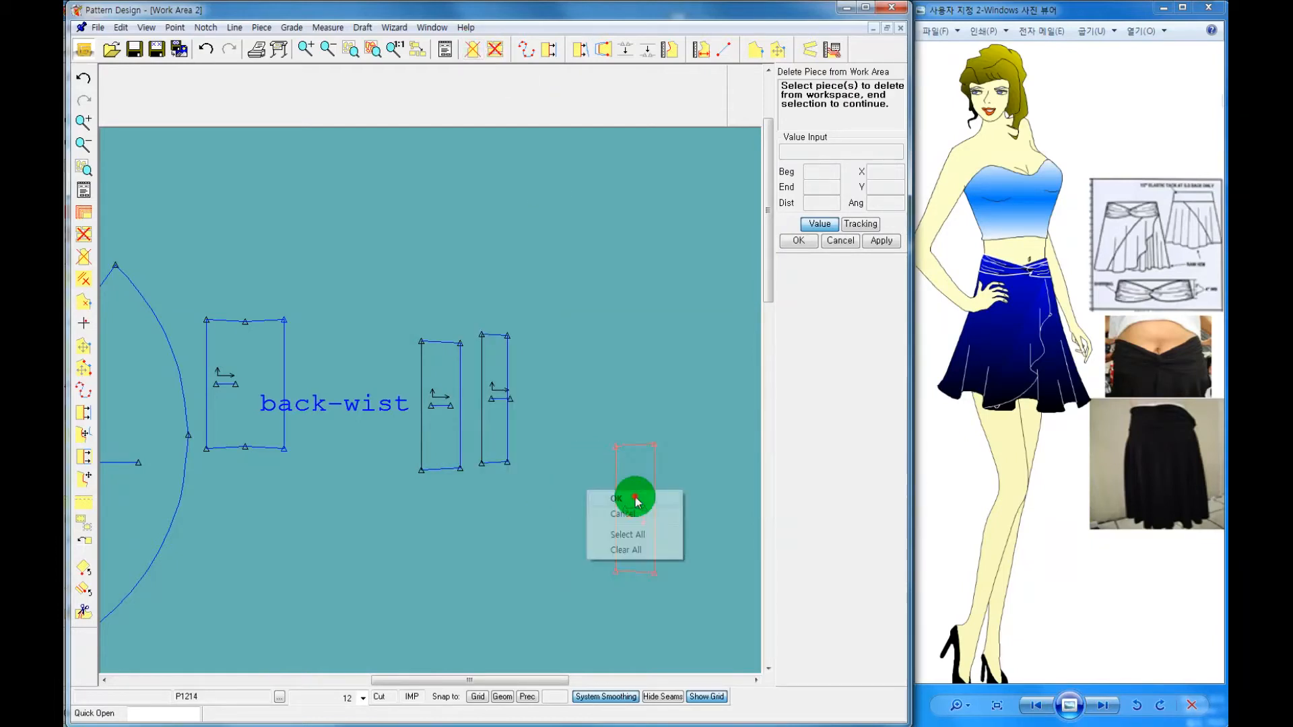
{"action": "left_click", "coordinate": [630, 498]}
{"action": "right_click", "coordinate": [667, 274]}
{"action": "left_click", "coordinate": [657, 231]}
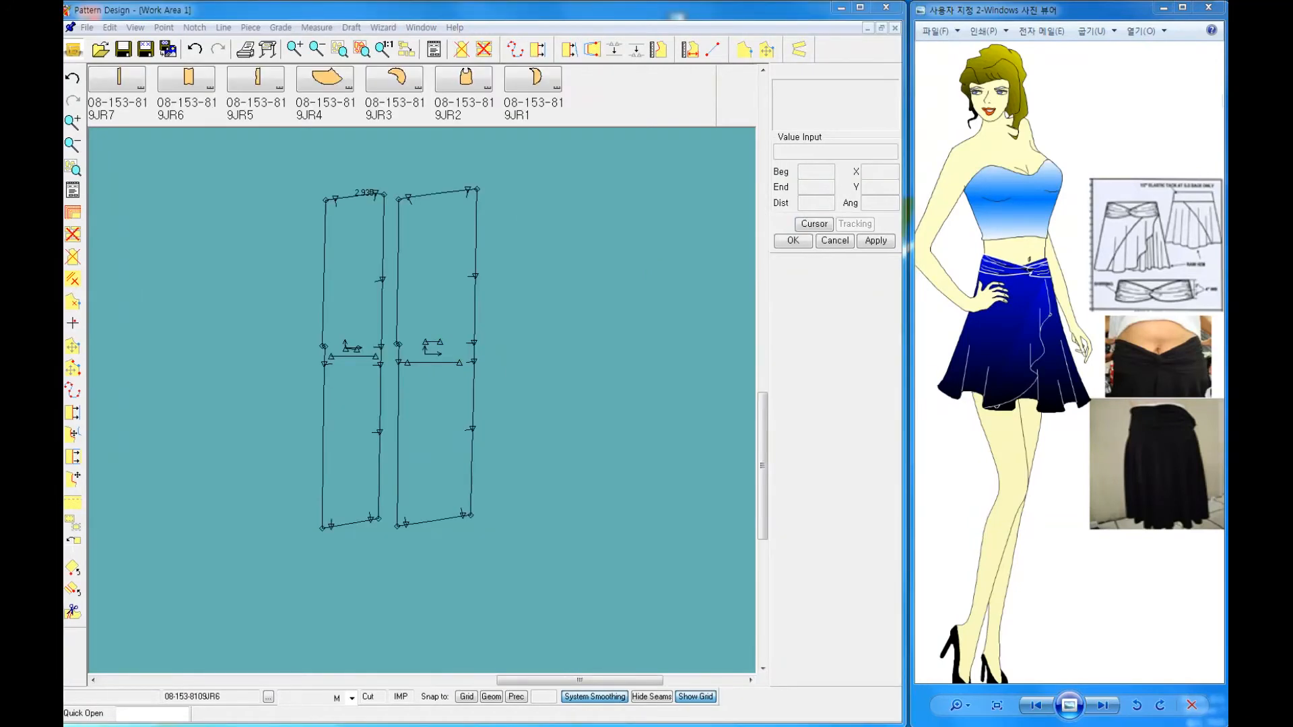
In Work Area 1, move the wider of the two finished waist pieces to the left of the narrower one
{"action": "left_click", "coordinate": [295, 49]}
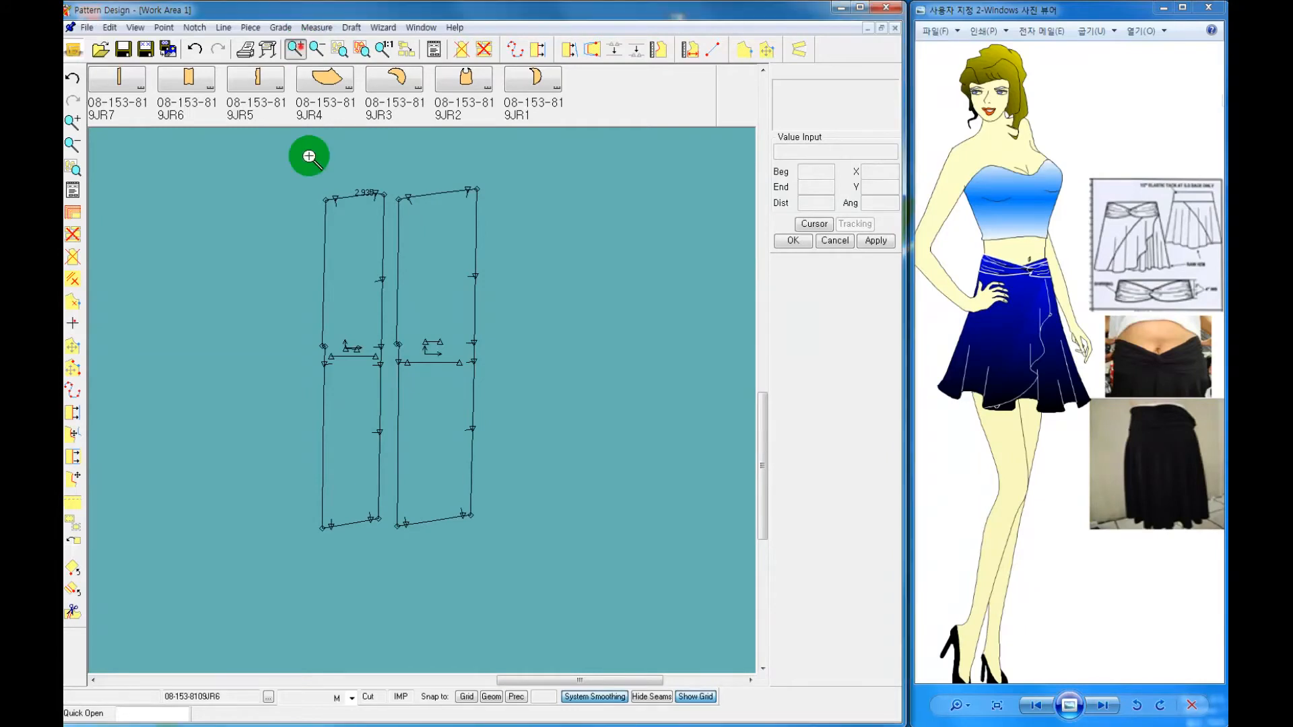
{"action": "left_click", "coordinate": [470, 554]}
{"action": "left_click", "coordinate": [498, 433]}
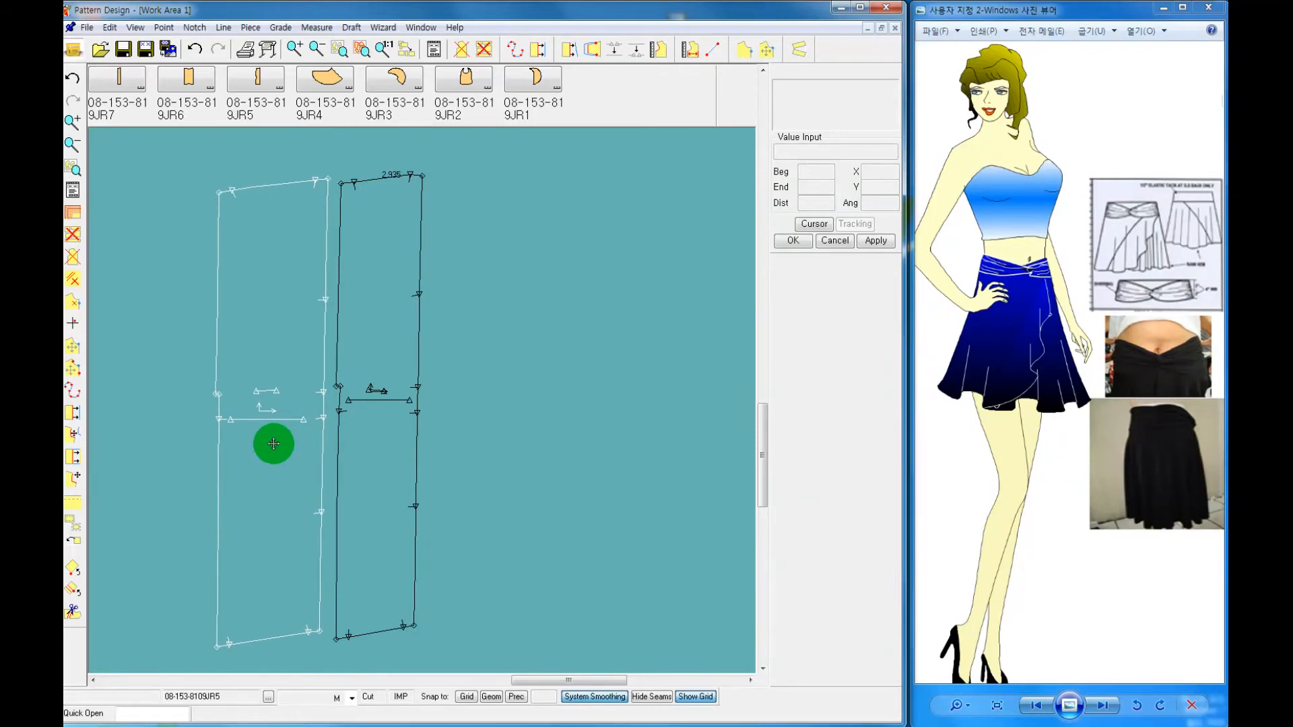
{"action": "left_click", "coordinate": [323, 404]}
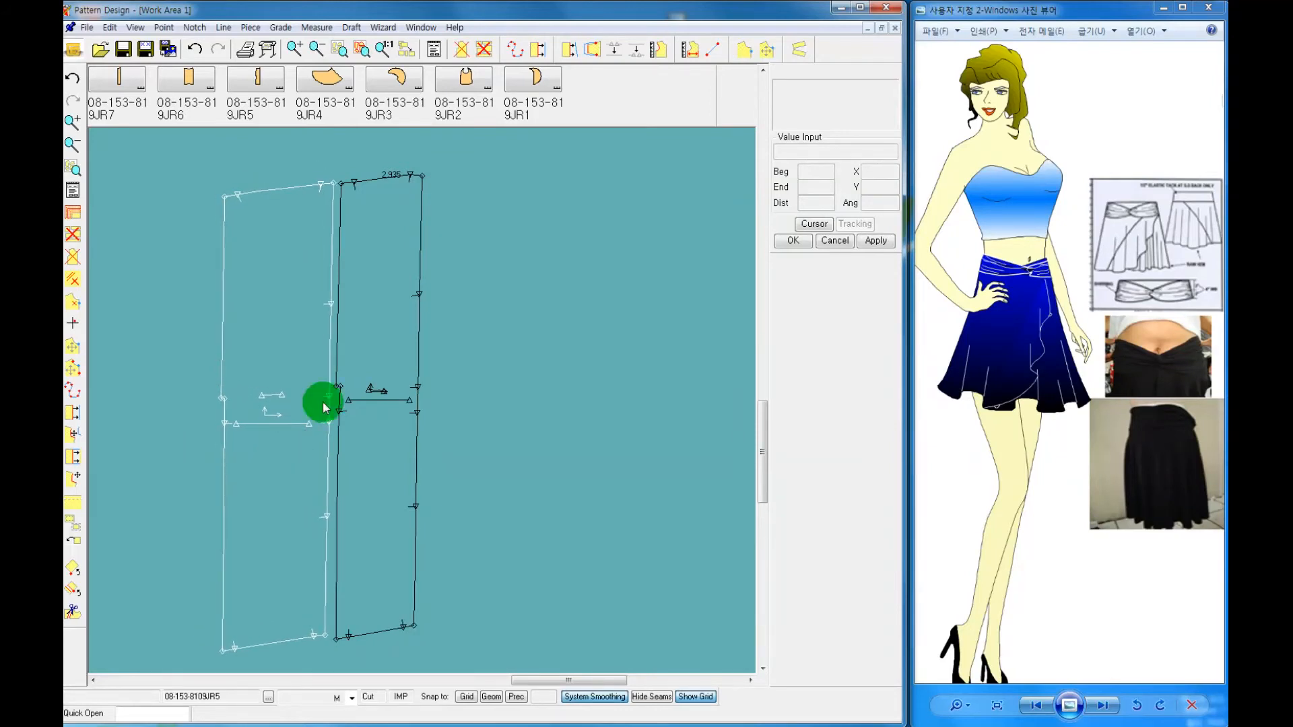
Measure the line length of the small jog midway along the left edge of both finished waist pieces
{"action": "left_click", "coordinate": [296, 47]}
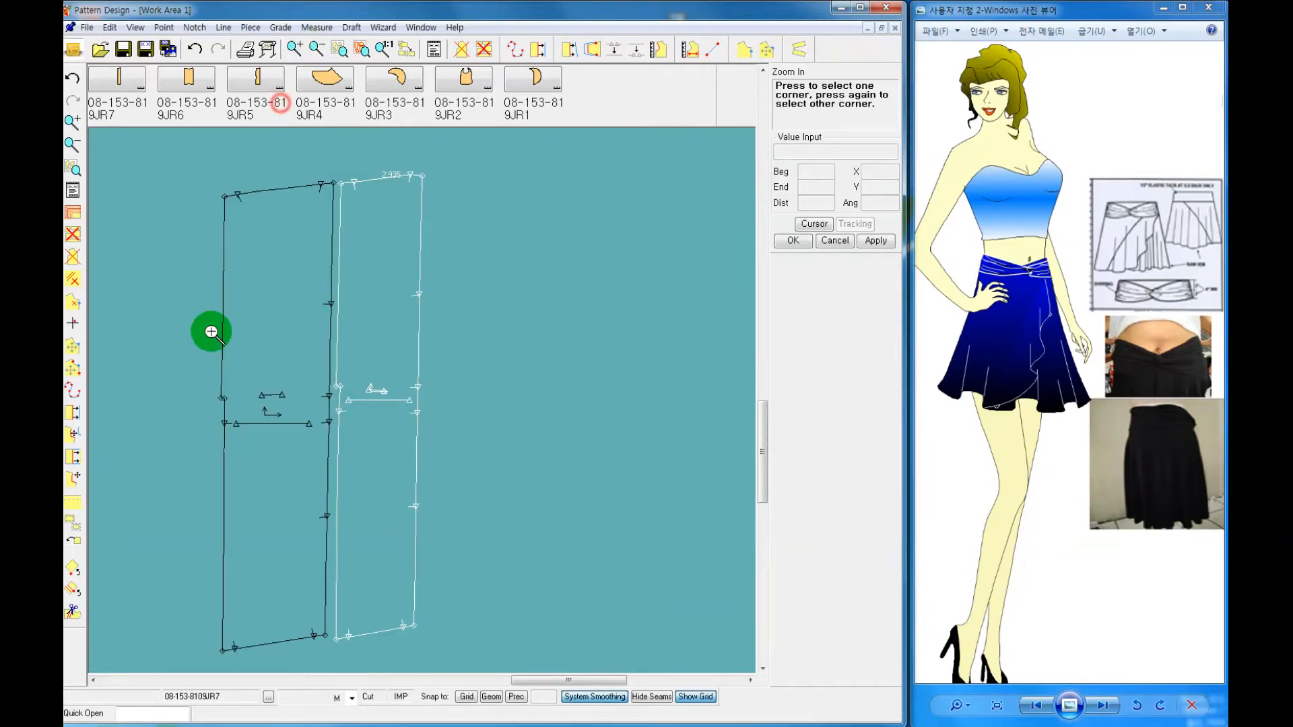
{"action": "left_click_drag", "start_coordinate": [211, 332], "coordinate": [357, 442]}
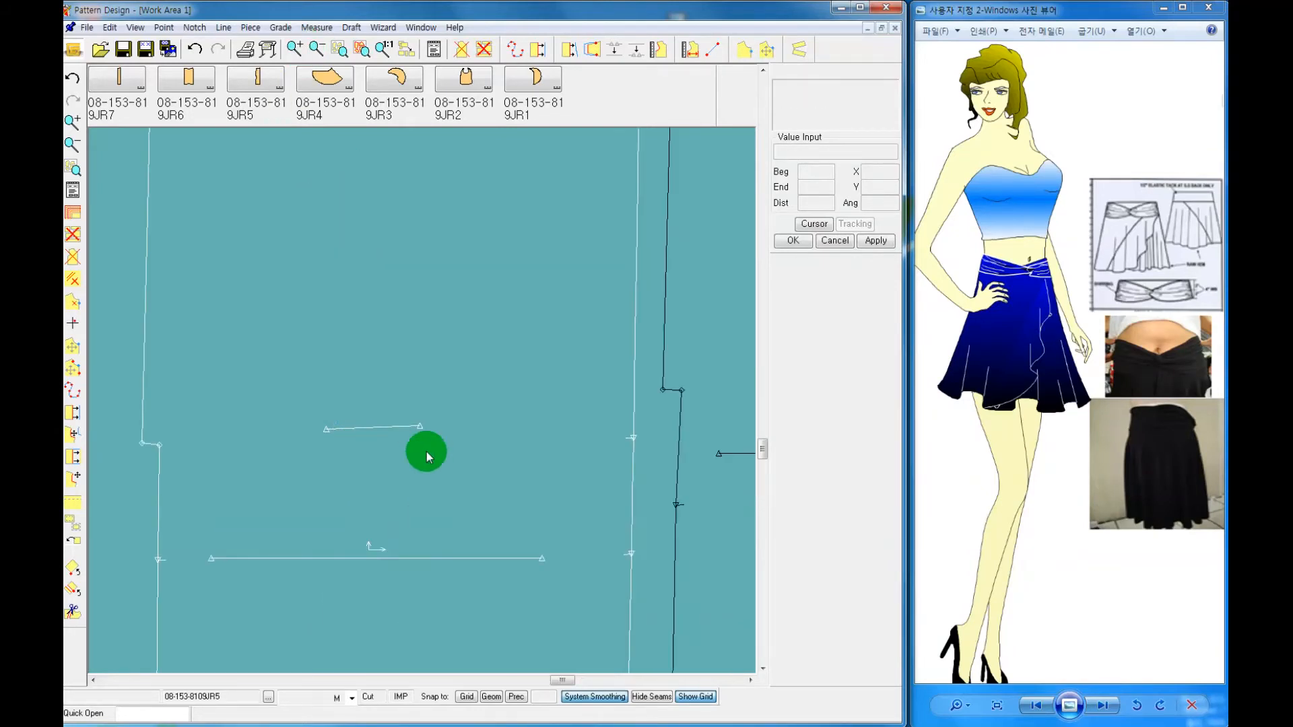
{"action": "left_click", "coordinate": [660, 51]}
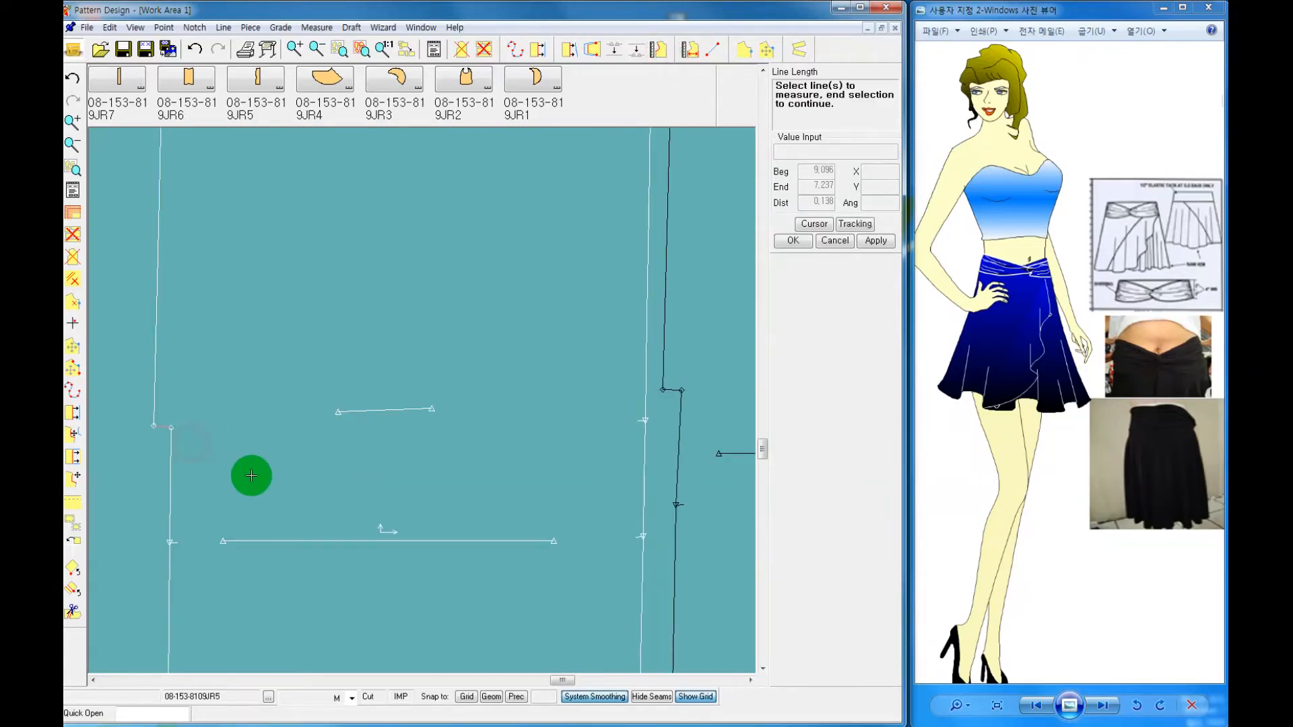
{"action": "left_click", "coordinate": [676, 391]}
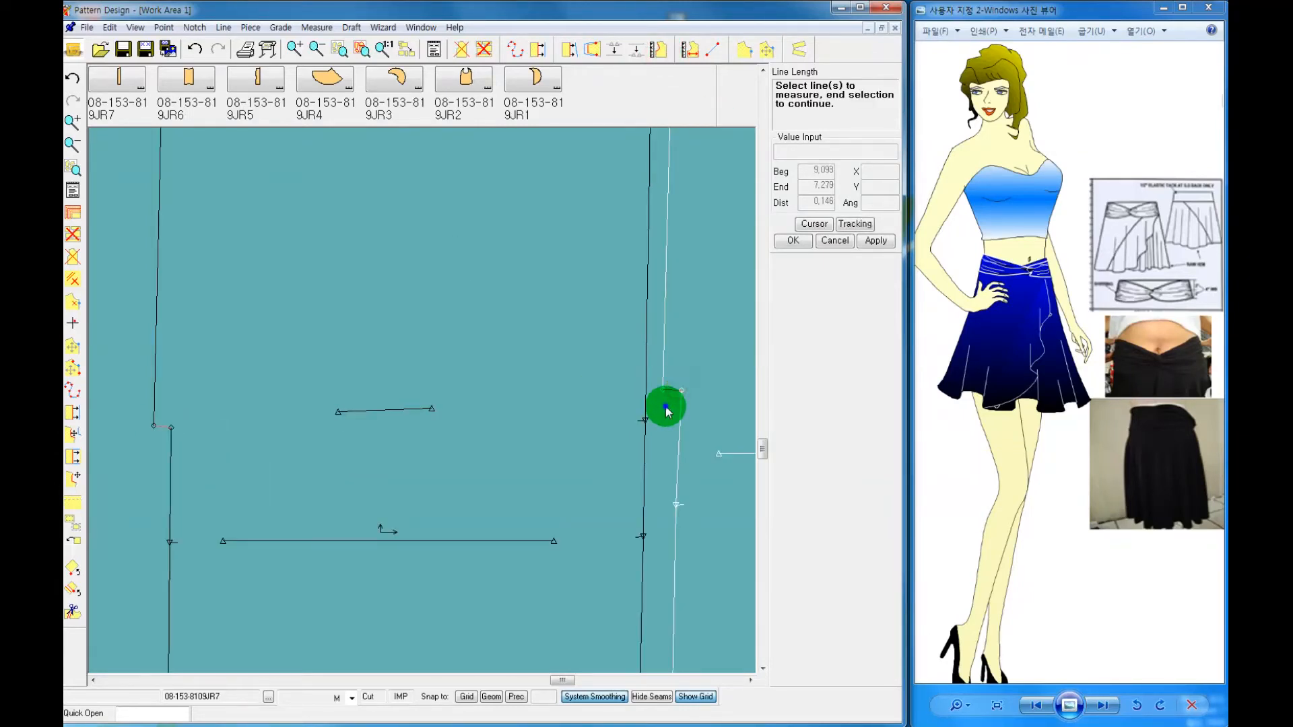
{"action": "right_click", "coordinate": [666, 410]}
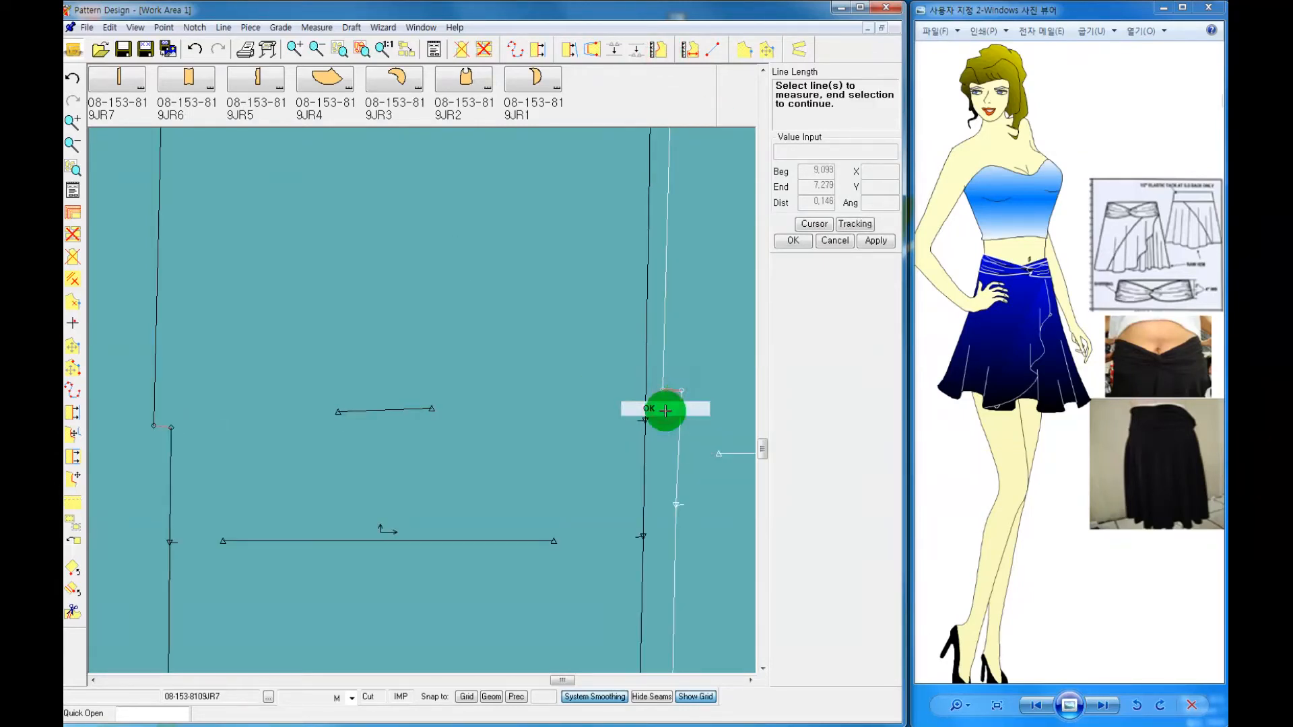
{"action": "right_click", "coordinate": [205, 453]}
{"action": "left_click", "coordinate": [205, 493]}
Arrange the three finished waist pieces side by side with the widest first and the narrowest last, and clear all measurements
{"action": "scroll", "coordinate": [423, 487], "scroll_direction": "down", "scroll_amount": 5}
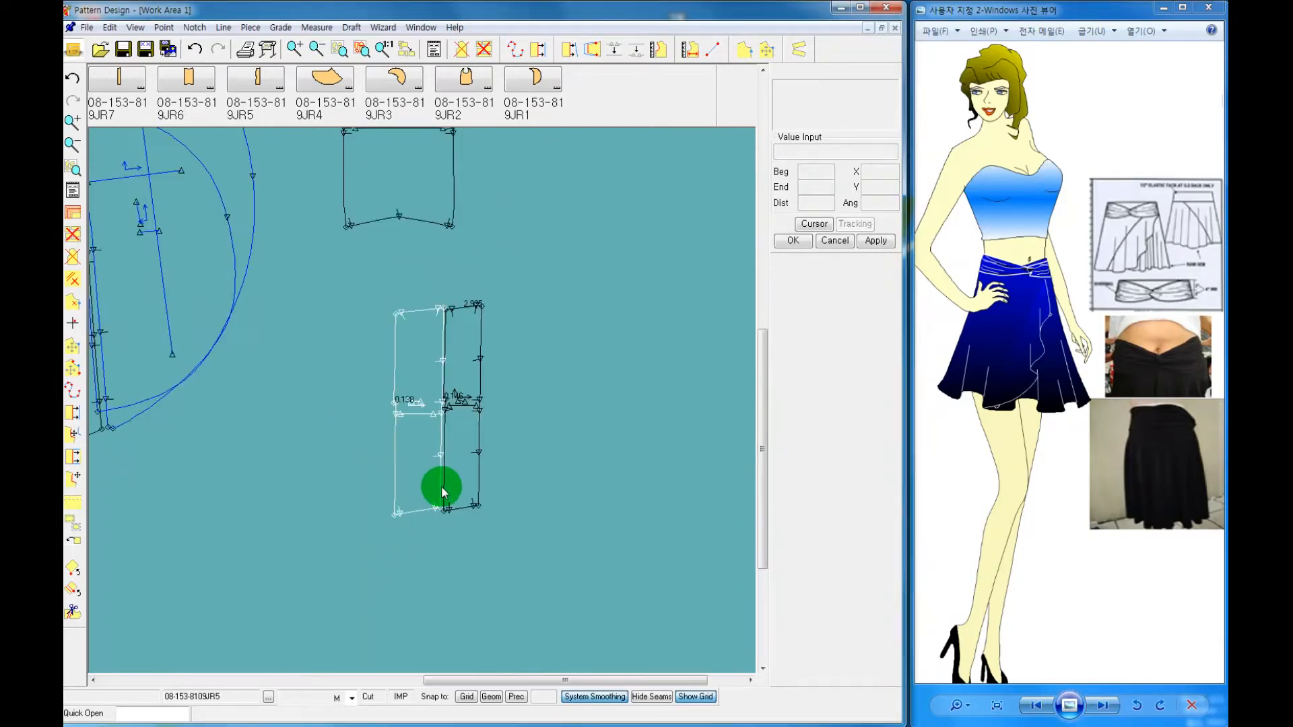
{"action": "left_click", "coordinate": [482, 475]}
{"action": "left_click", "coordinate": [627, 360]}
{"action": "left_click", "coordinate": [433, 435]}
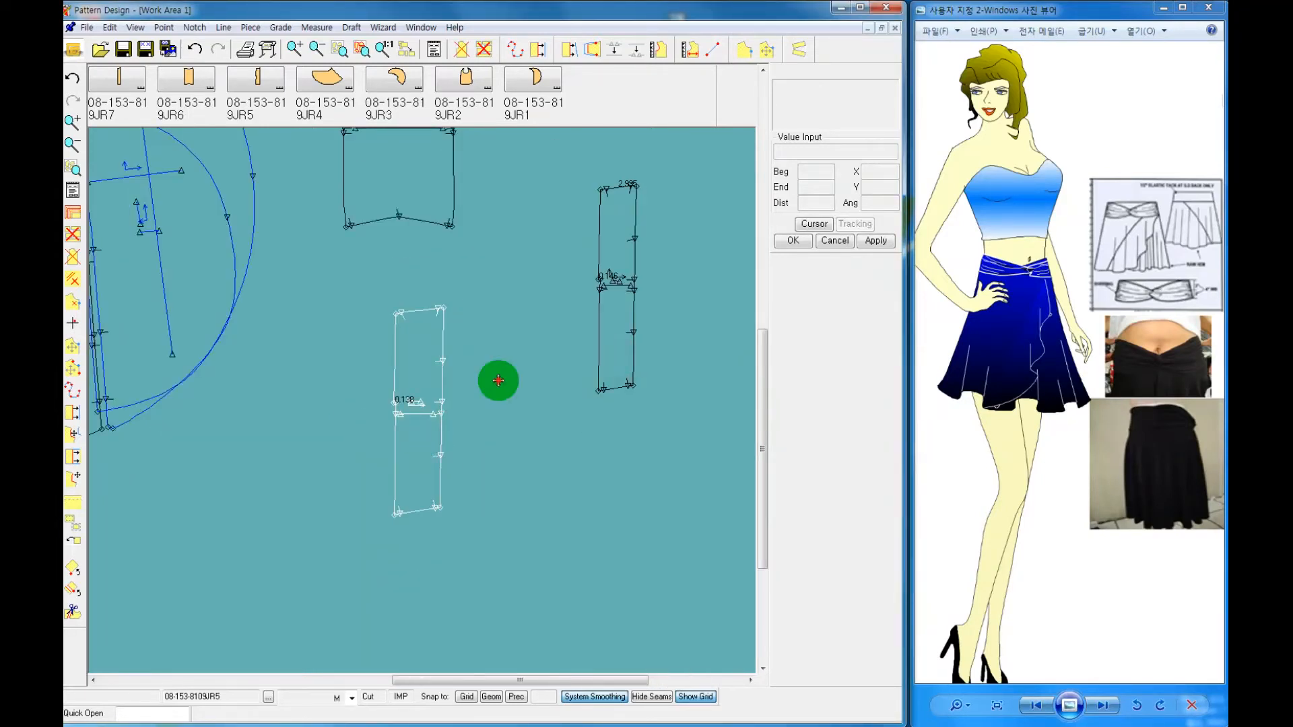
{"action": "left_click", "coordinate": [562, 325]}
{"action": "left_click", "coordinate": [431, 219]}
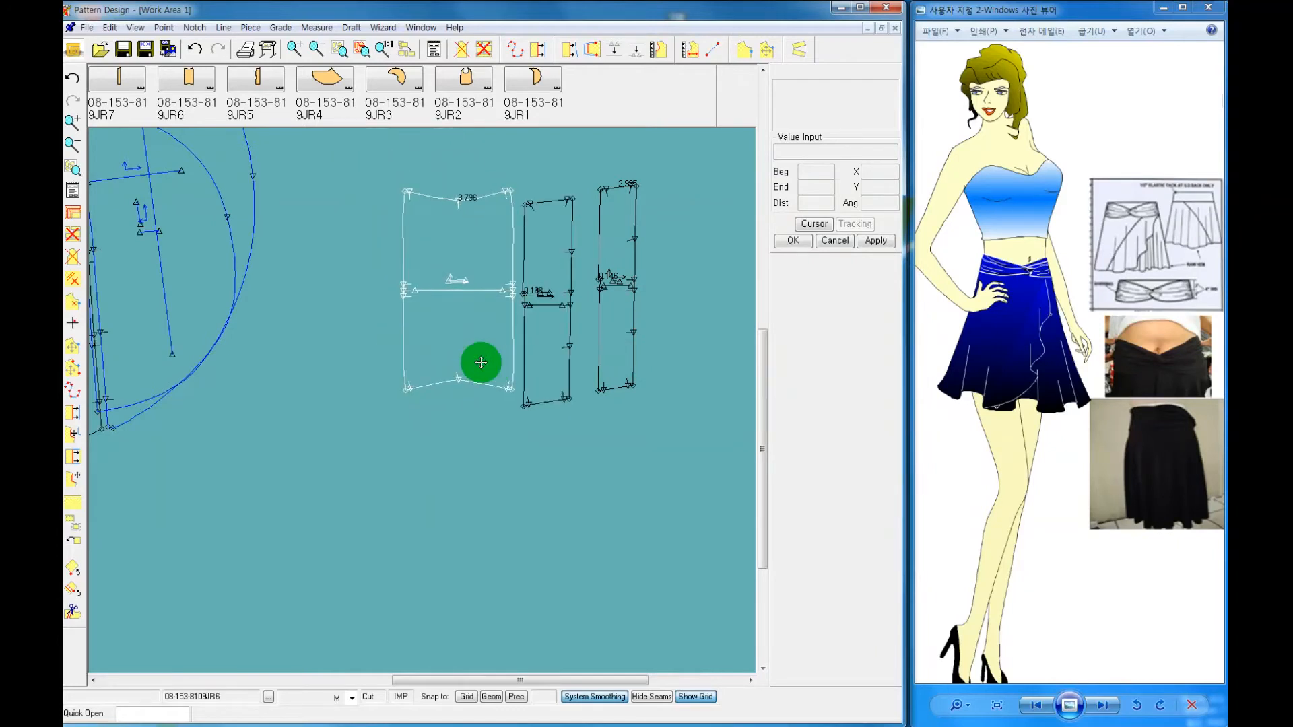
{"action": "left_click", "coordinate": [481, 362]}
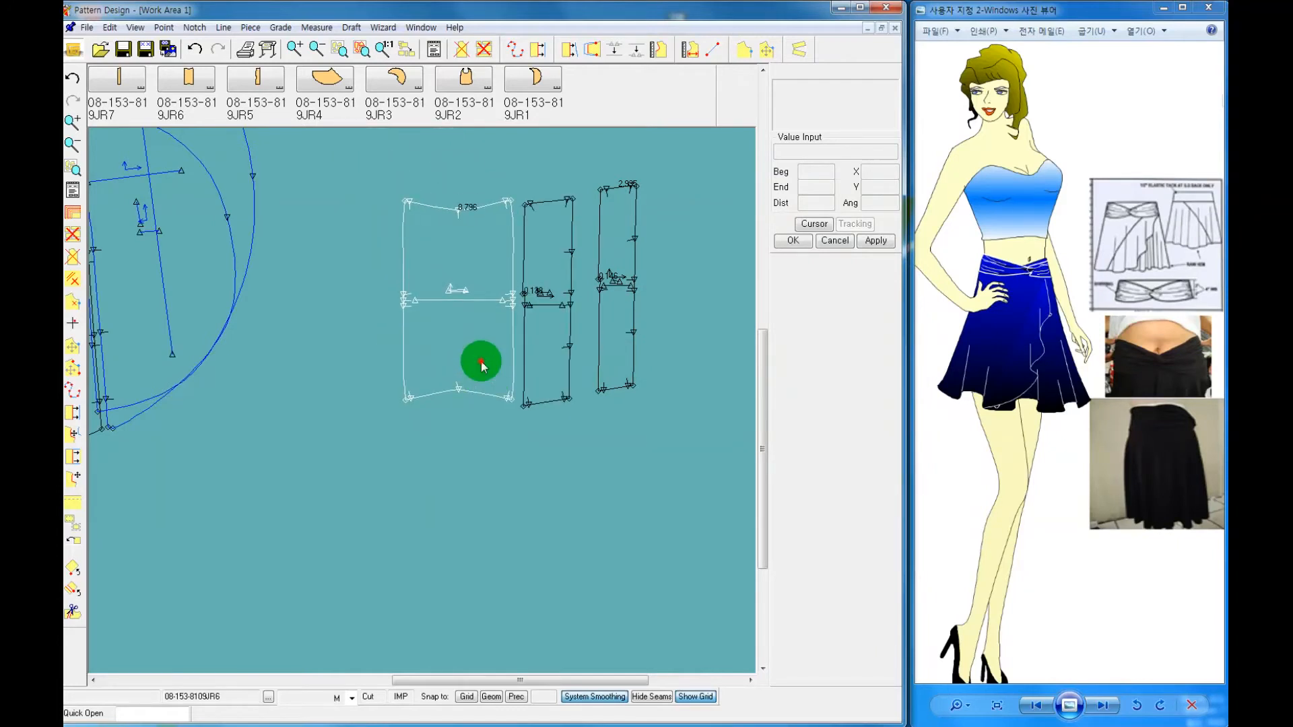
{"action": "left_click", "coordinate": [324, 31]}
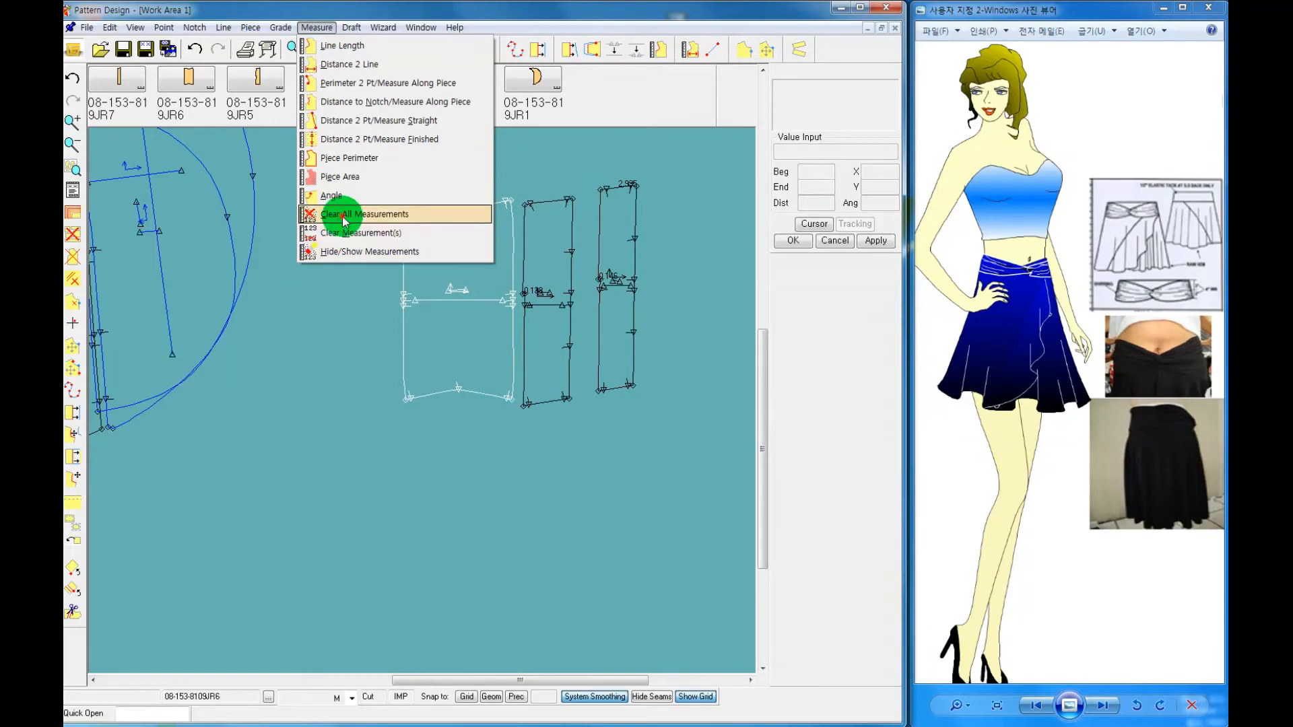
{"action": "left_click", "coordinate": [345, 216]}
Move the crescent-shaped piece down and to the right, and pull the narrower flared skirt panel away from the piece with the round cutout
{"action": "left_click_drag", "start_coordinate": [539, 680], "coordinate": [410, 679]}
{"action": "left_click", "coordinate": [430, 372]}
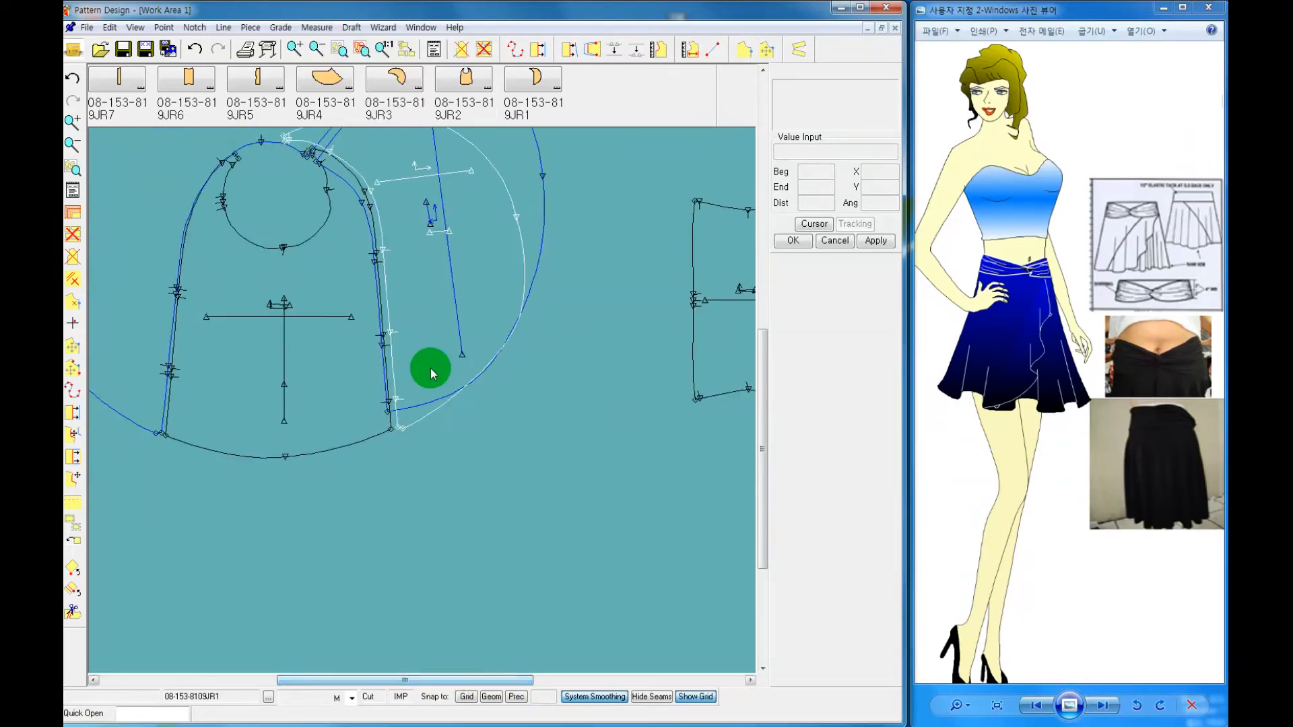
{"action": "scroll", "coordinate": [431, 372], "scroll_direction": "down", "scroll_amount": 4}
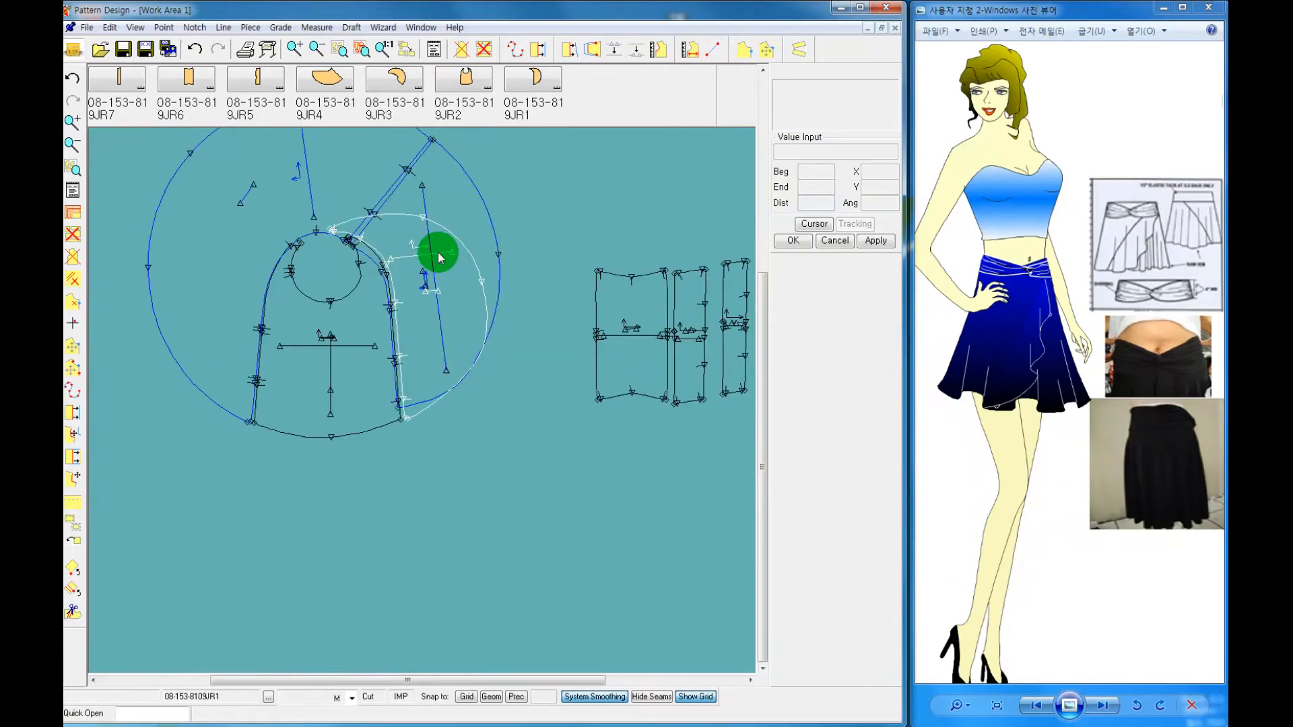
{"action": "scroll", "coordinate": [439, 257], "scroll_direction": "down", "scroll_amount": 2}
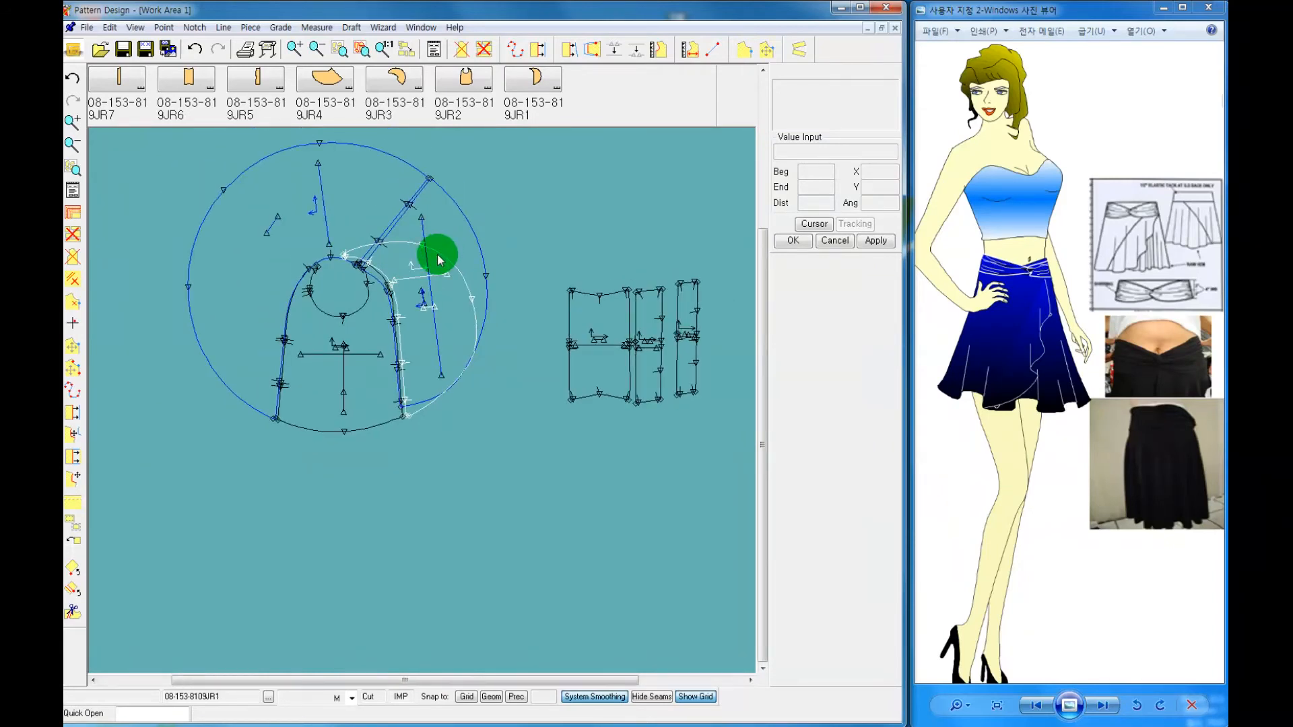
{"action": "left_click", "coordinate": [294, 49]}
{"action": "left_click", "coordinate": [173, 137]}
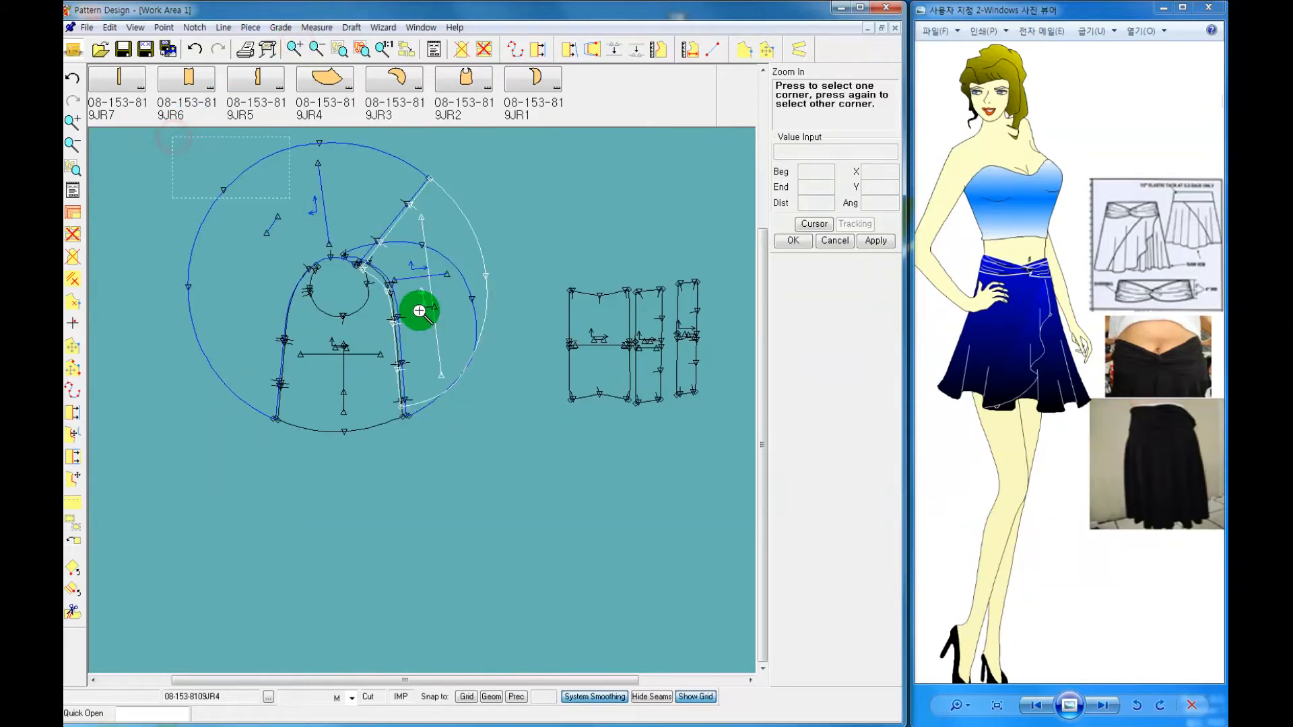
{"action": "left_click", "coordinate": [510, 450]}
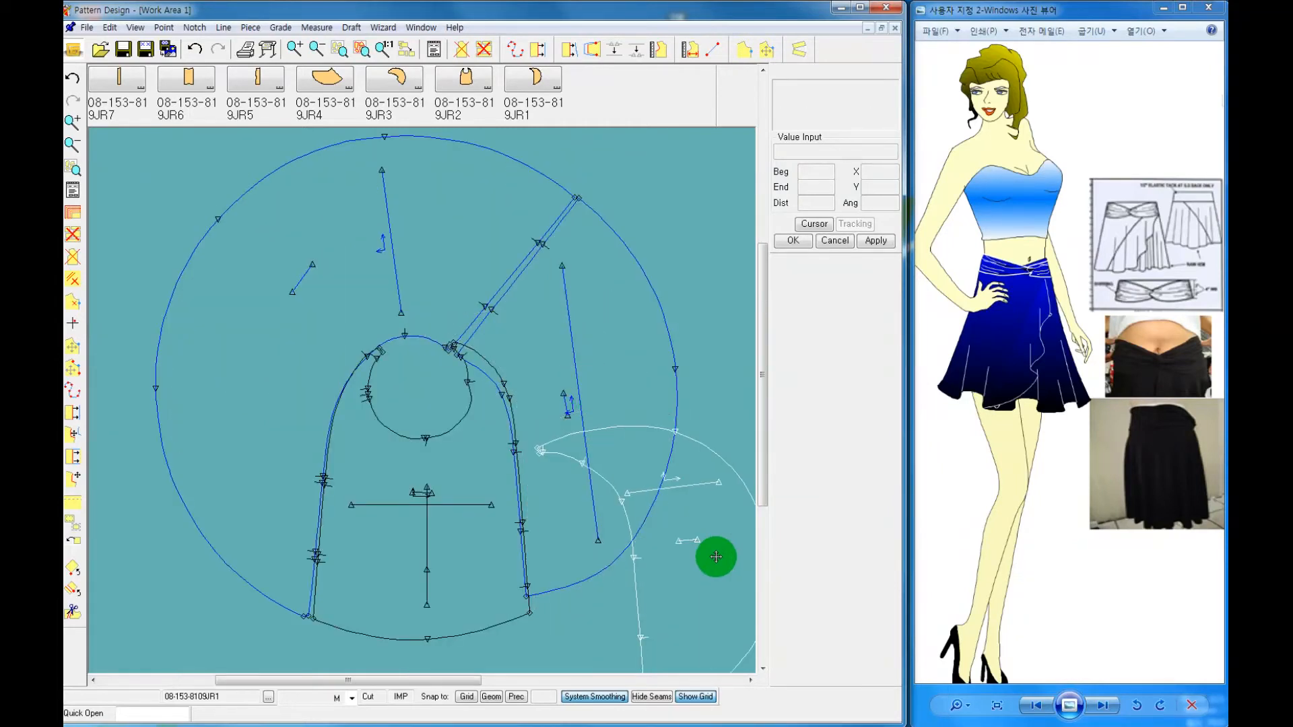
{"action": "left_click", "coordinate": [703, 550]}
{"action": "left_click", "coordinate": [603, 368]}
{"action": "left_click", "coordinate": [666, 364]}
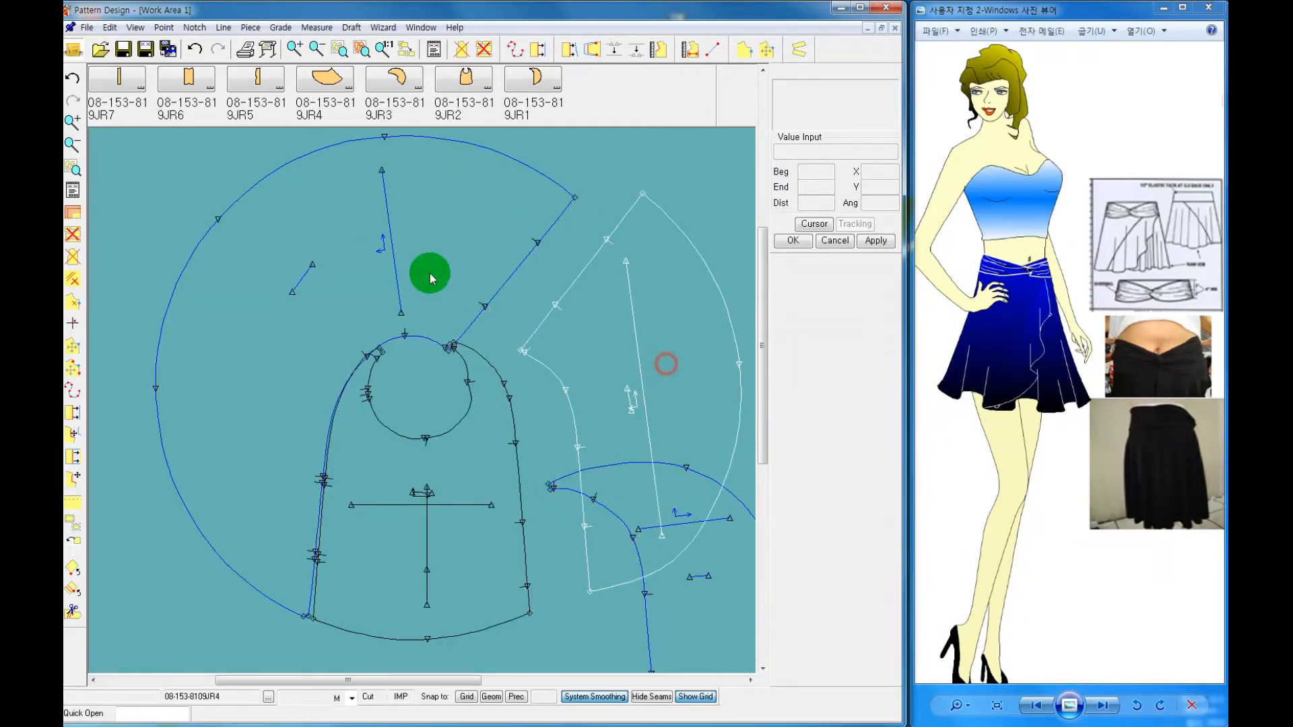
Shift the large flared skirt panel up and to the left, and move the piece with the round cutout to the lower left
{"action": "left_click", "coordinate": [390, 257]}
{"action": "left_click", "coordinate": [356, 236]}
{"action": "left_click", "coordinate": [506, 445]}
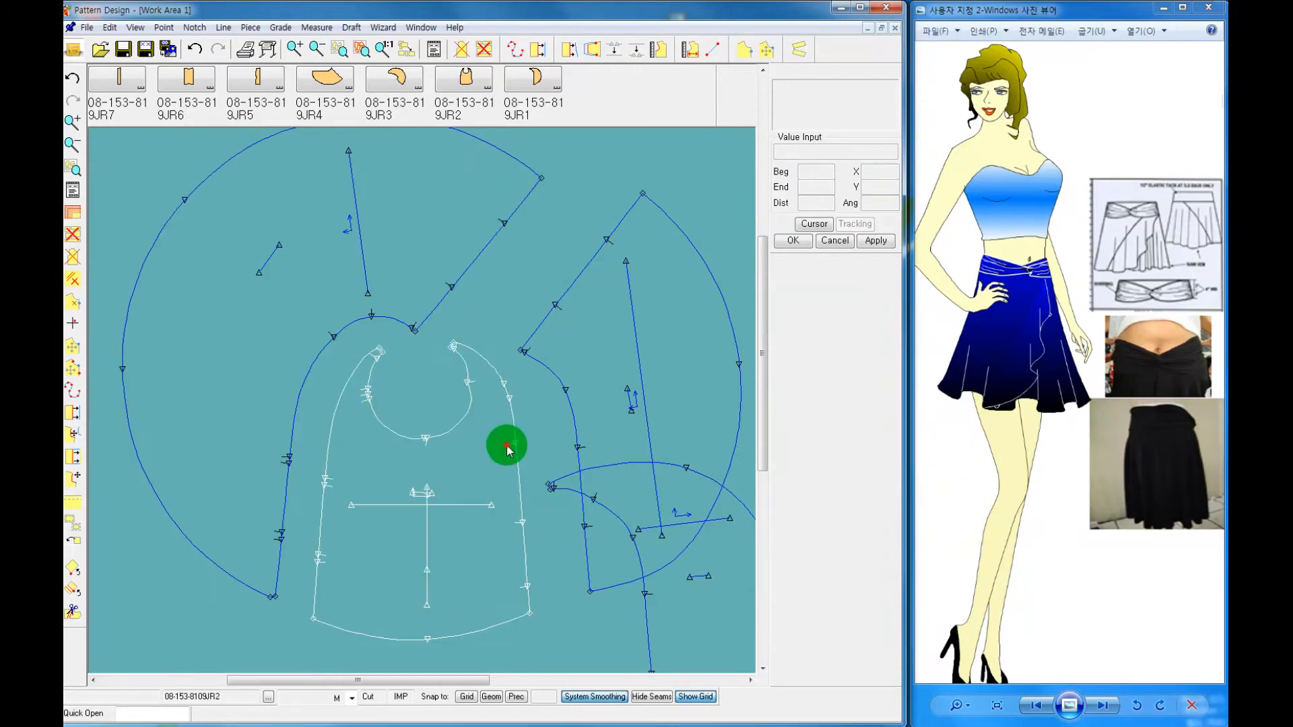
{"action": "left_click", "coordinate": [491, 468]}
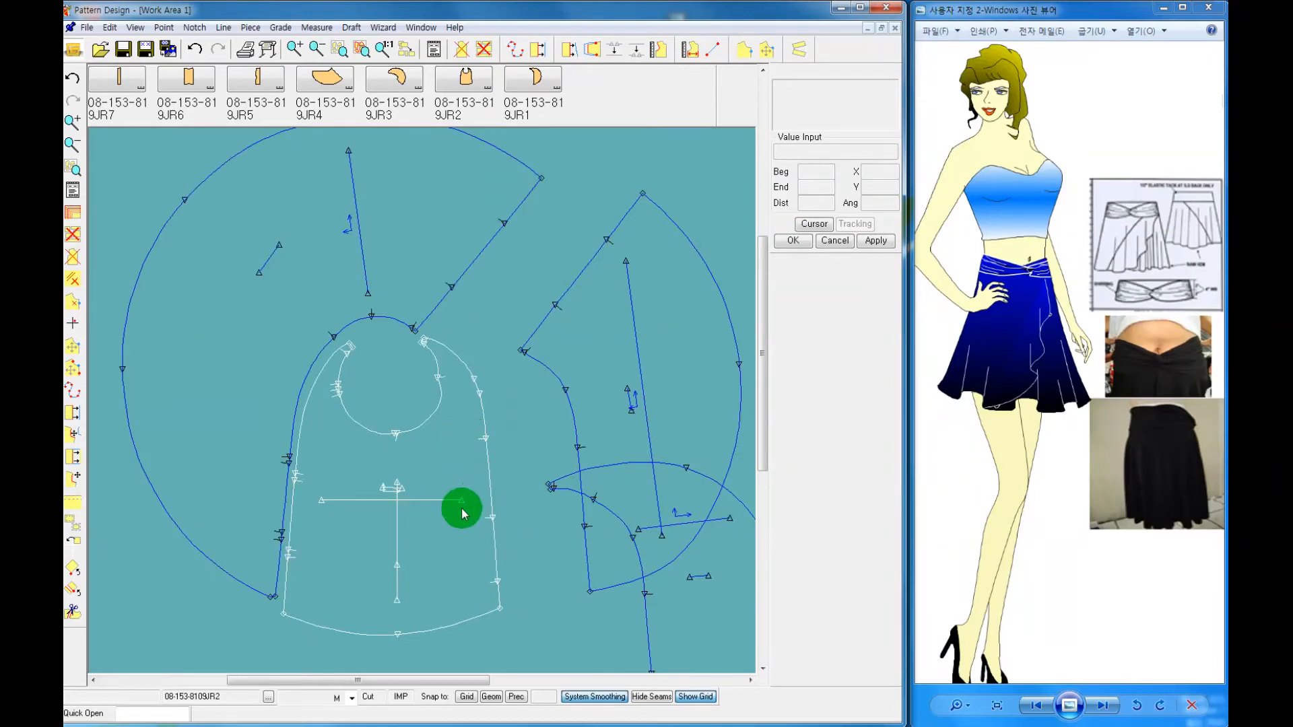
{"action": "left_click_drag", "start_coordinate": [430, 572], "coordinate": [413, 586]}
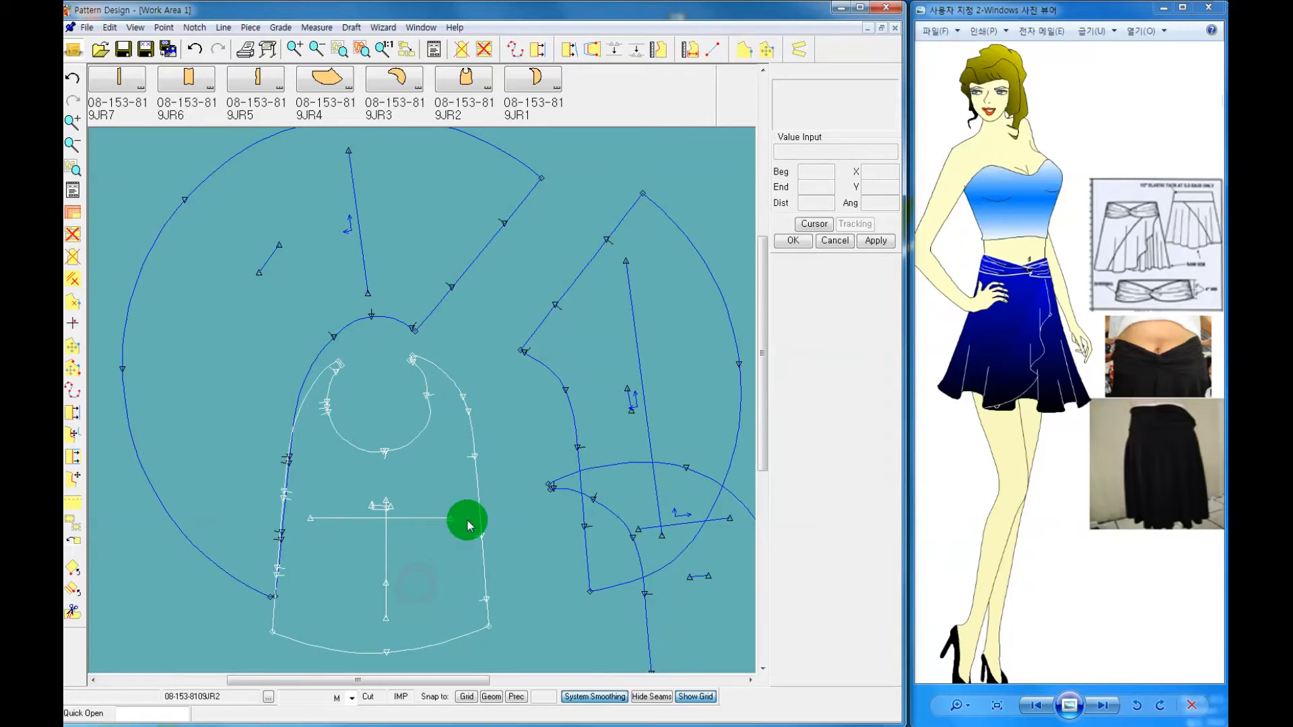
Annotate the piece with the round cutout as "fr ont sent" beside the cutout's right edge, with character size 1
{"action": "left_click", "coordinate": [249, 27]}
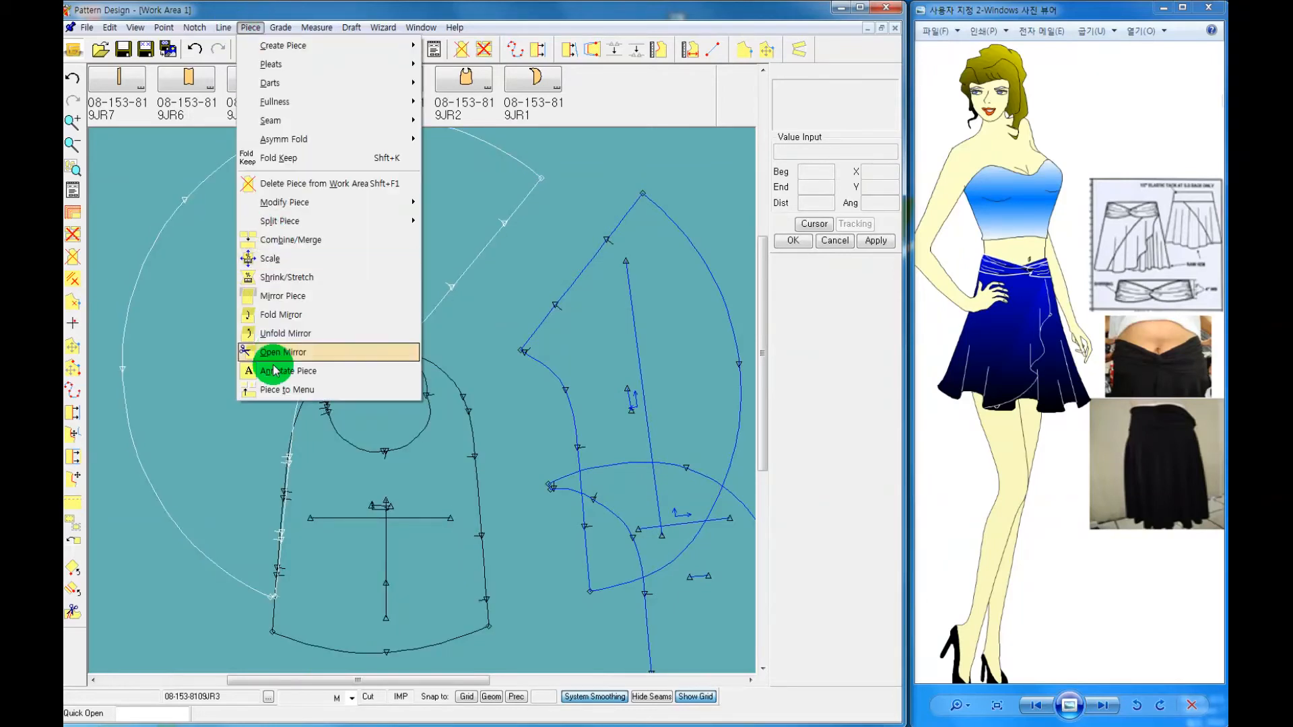
{"action": "left_click", "coordinate": [375, 381]}
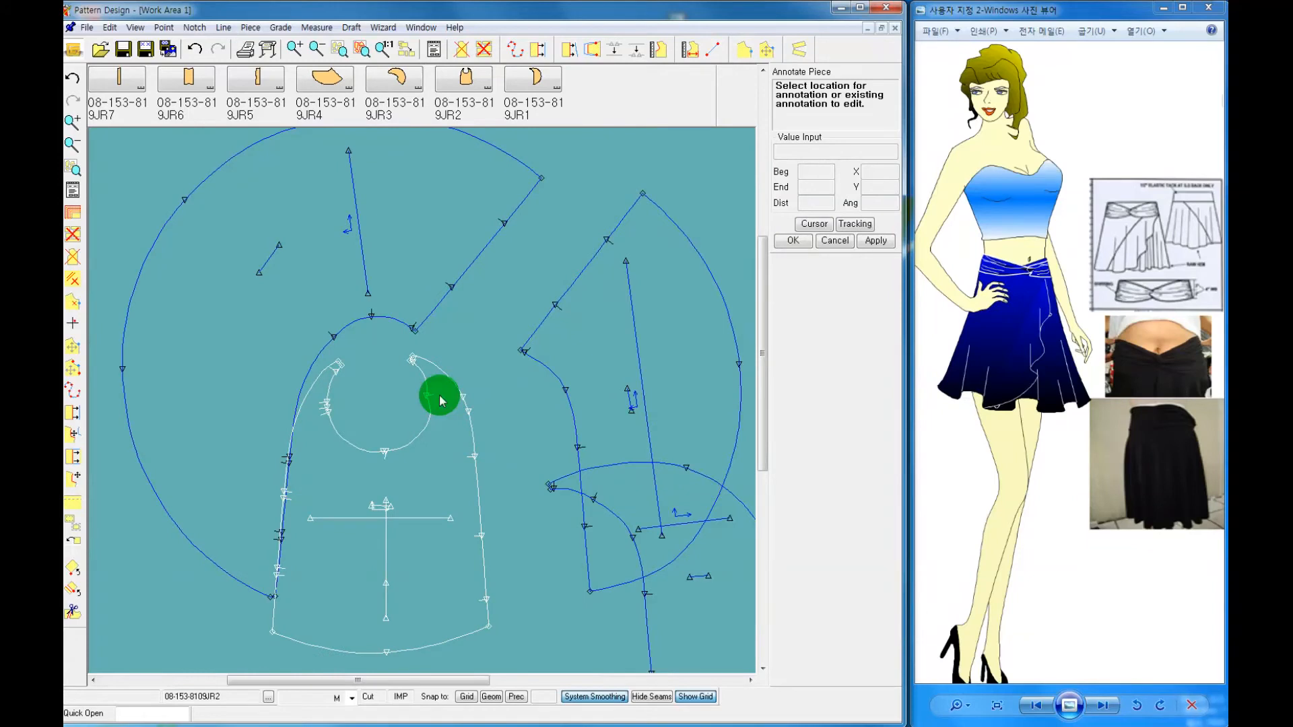
{"action": "left_click", "coordinate": [440, 401]}
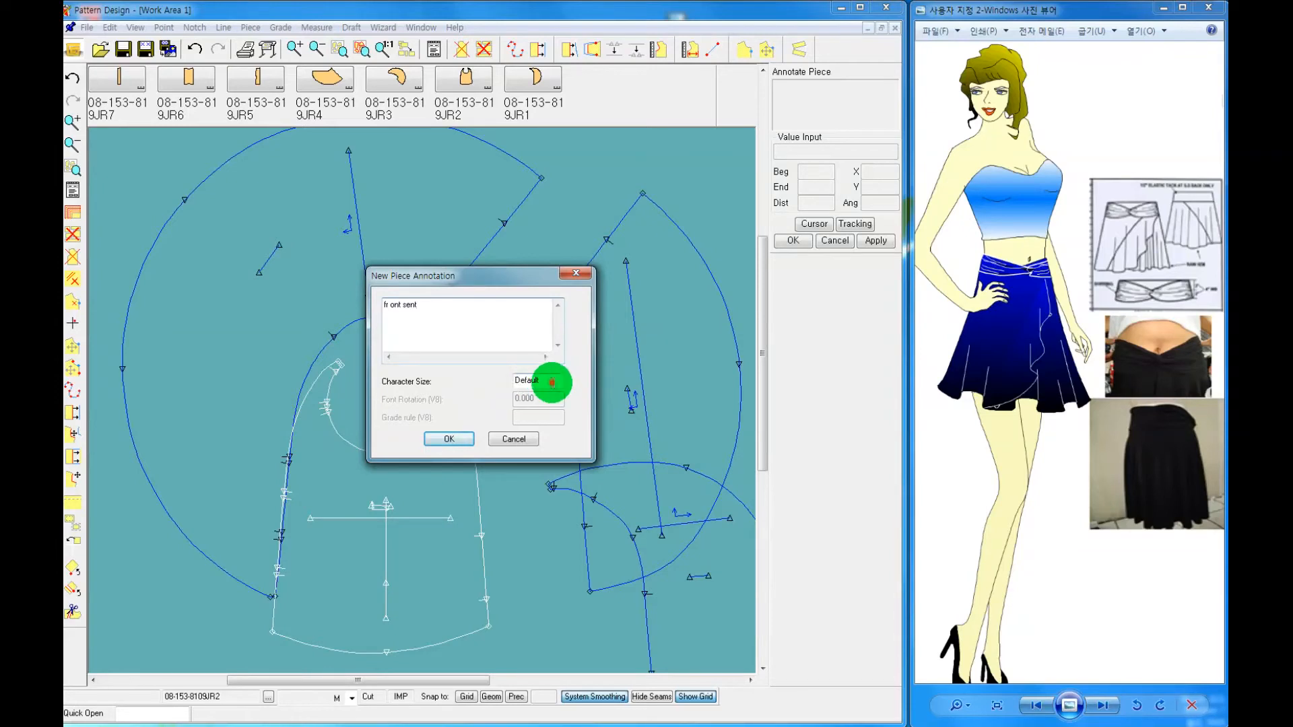
{"action": "left_click_drag", "start_coordinate": [548, 377], "coordinate": [485, 375]}
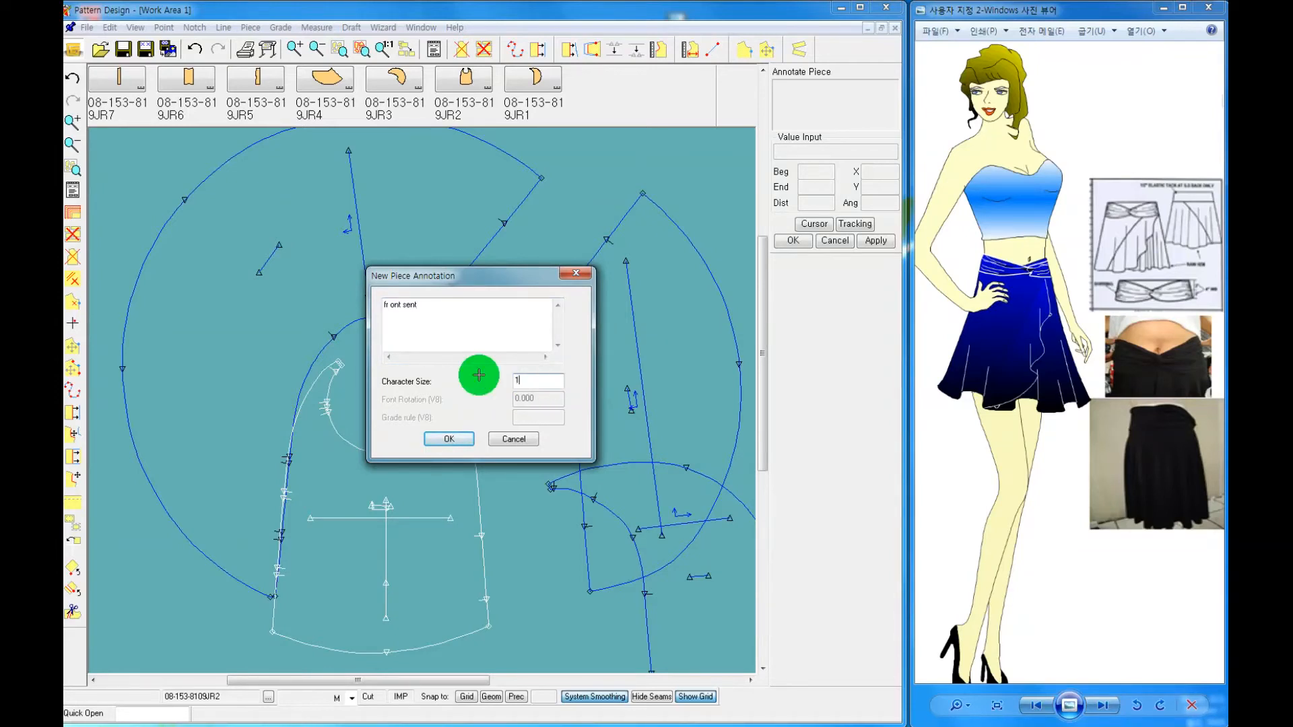
{"action": "key", "text": "Return"}
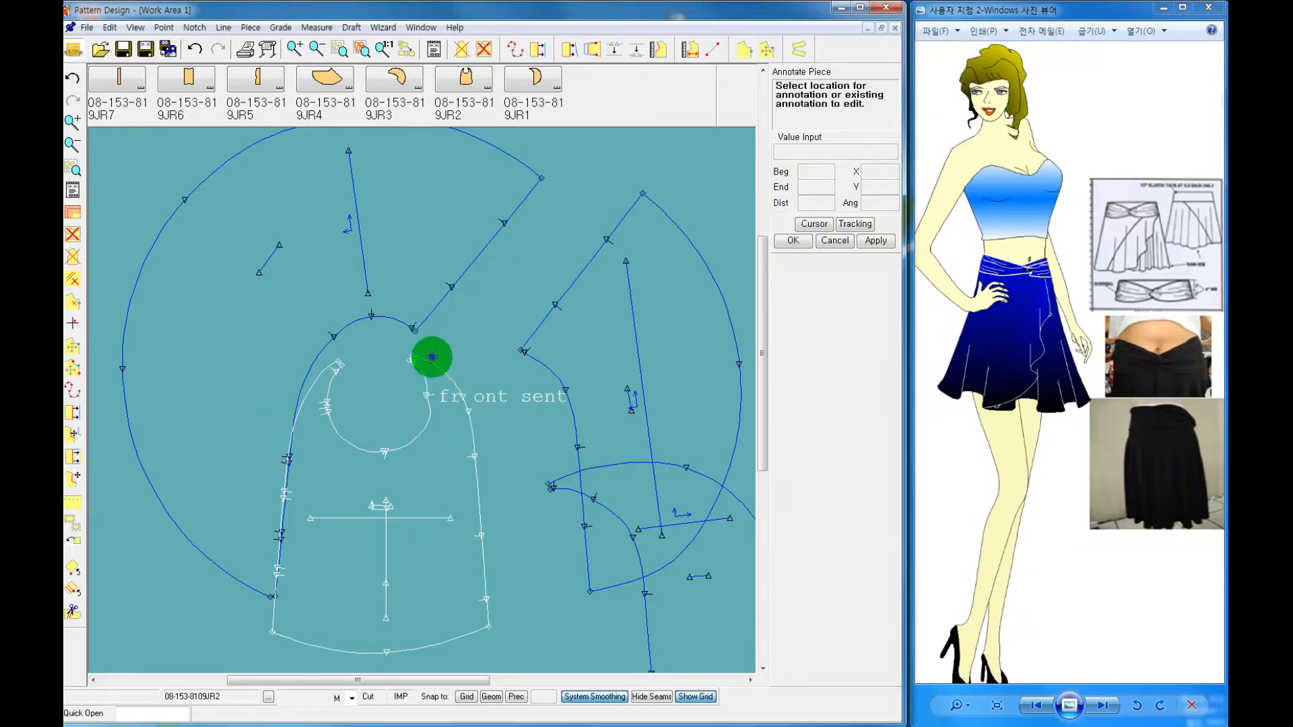
Inspect the annotated piece's cutout opening up close and fit the piece back inside the large flared panel's inner curve
{"action": "left_click", "coordinate": [295, 48]}
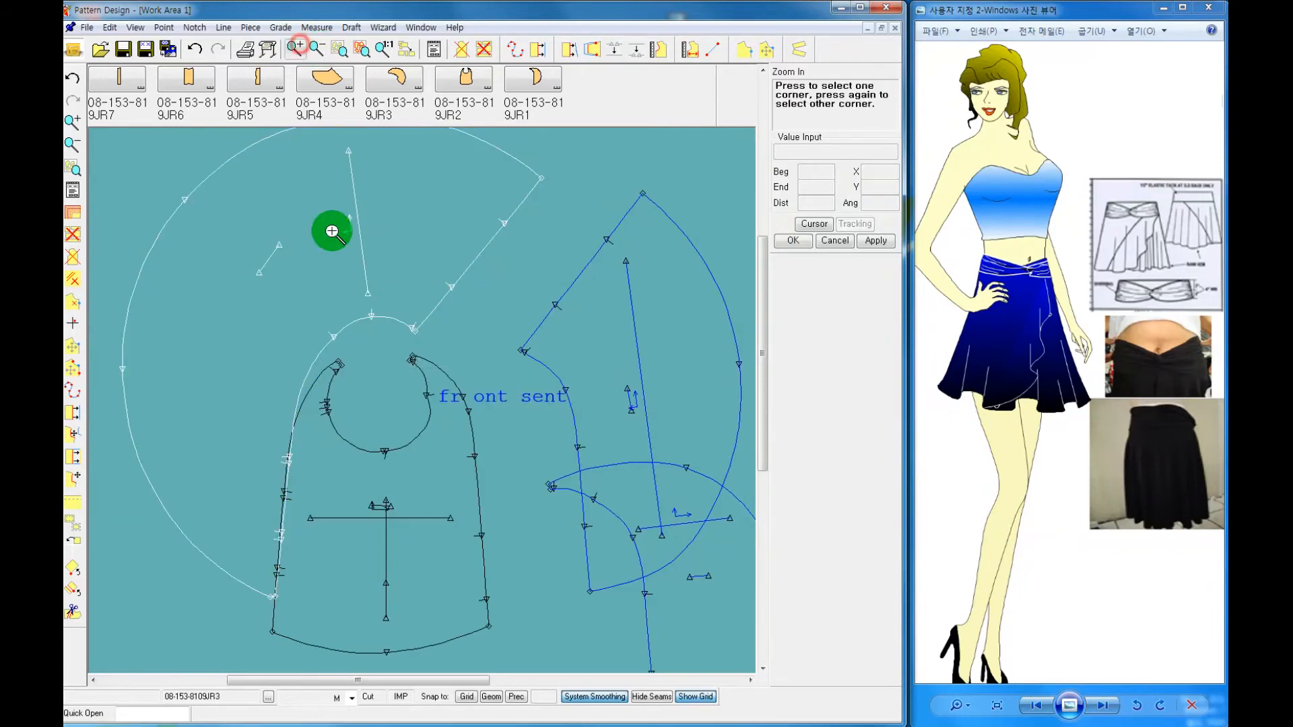
{"action": "left_click", "coordinate": [367, 324]}
{"action": "left_click", "coordinate": [491, 437]}
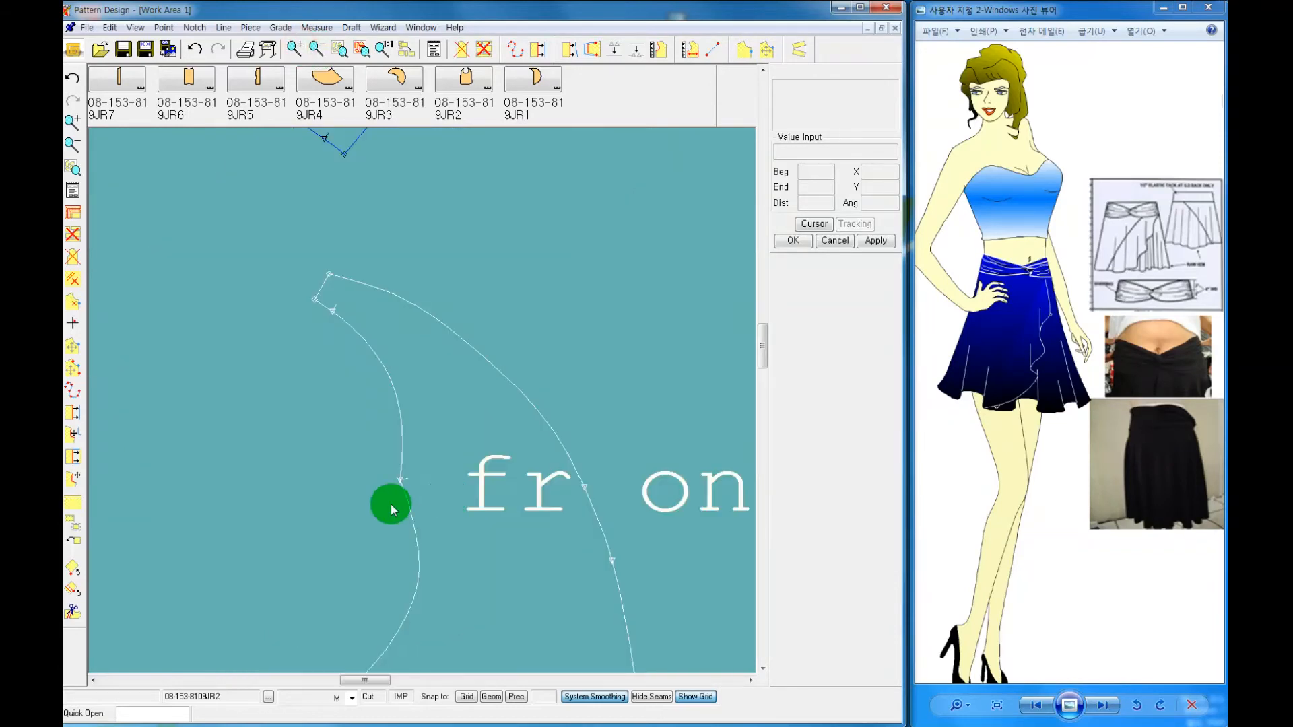
{"action": "scroll", "coordinate": [417, 572], "scroll_direction": "down", "scroll_amount": 3}
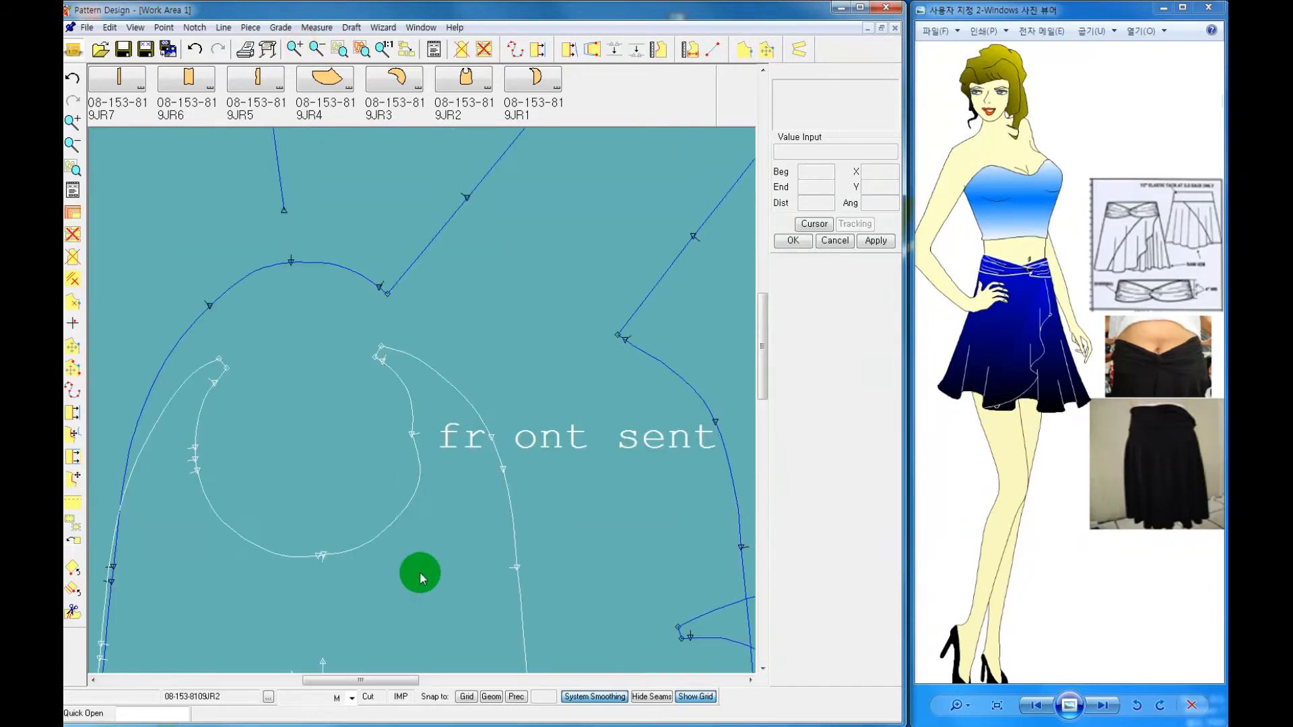
{"action": "scroll", "coordinate": [216, 505], "scroll_direction": "down", "scroll_amount": 1}
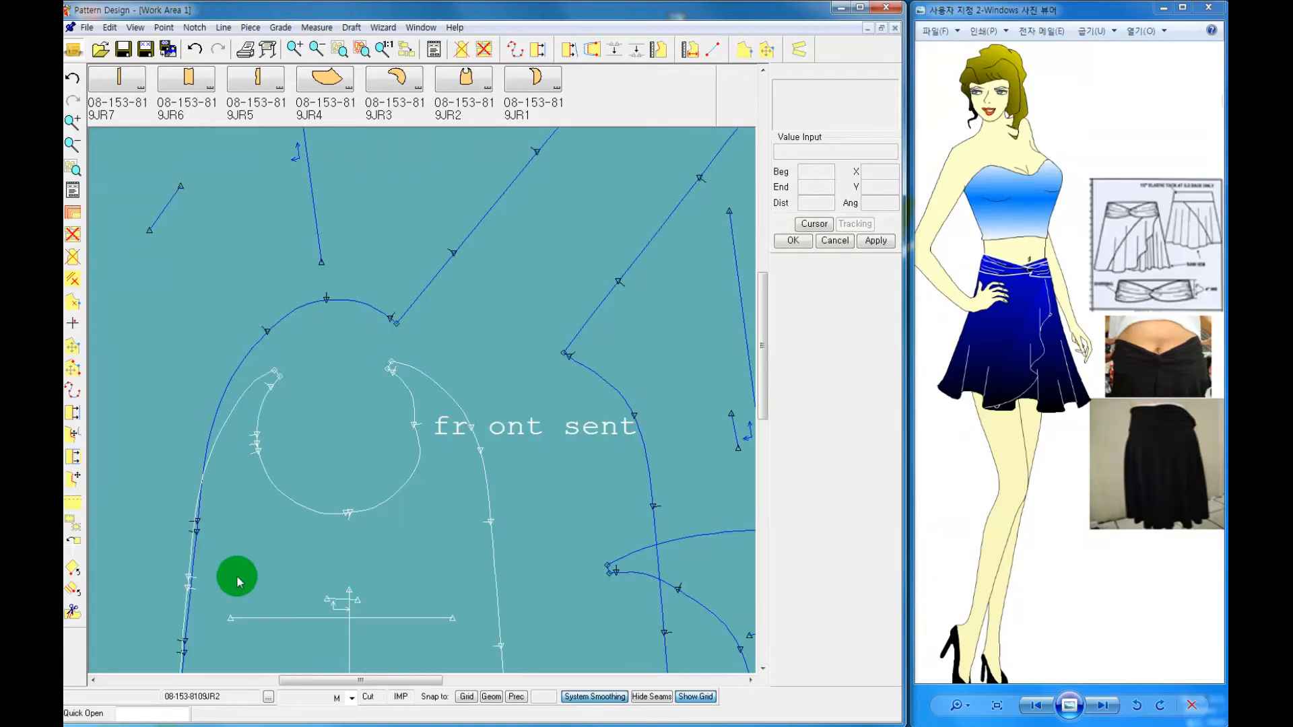
{"action": "scroll", "coordinate": [242, 586], "scroll_direction": "down", "scroll_amount": 1}
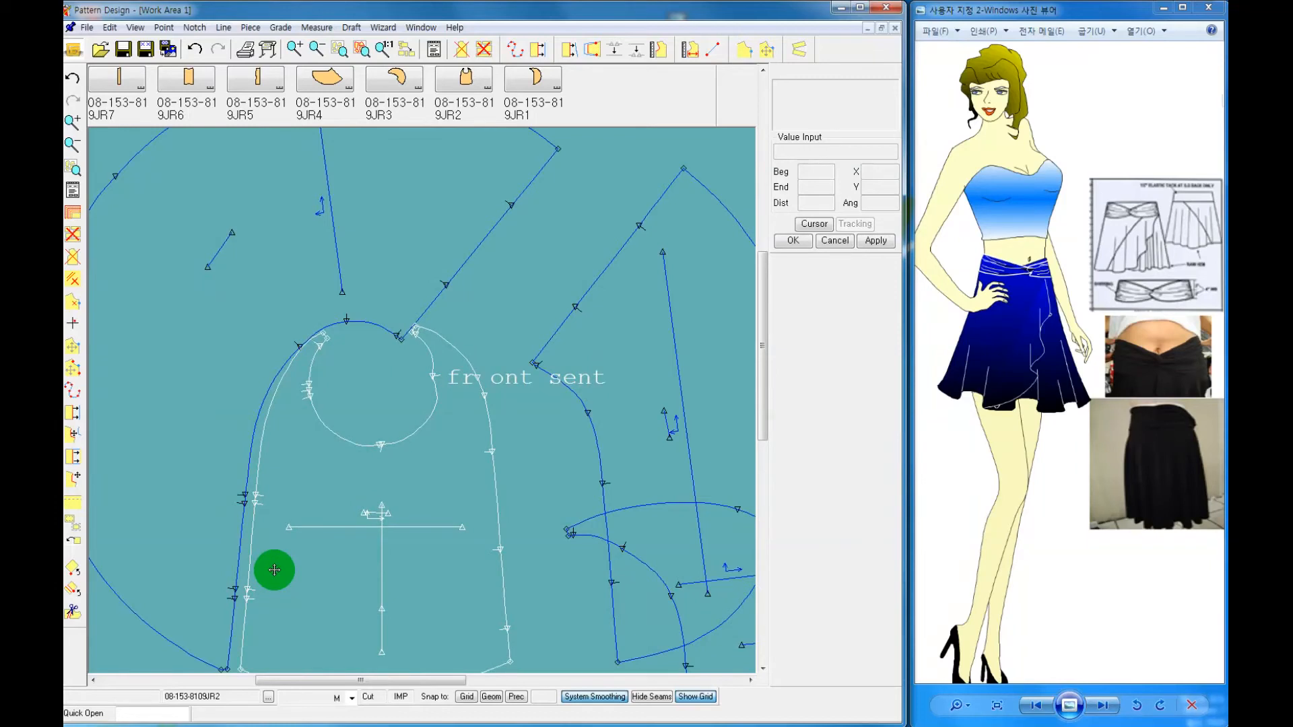
{"action": "scroll", "coordinate": [309, 598], "scroll_direction": "down", "scroll_amount": 1}
Move the narrower flared panel back against the annotated piece's right edge and place the crescent-shaped piece overlapping it at lower right
{"action": "left_click", "coordinate": [662, 559]}
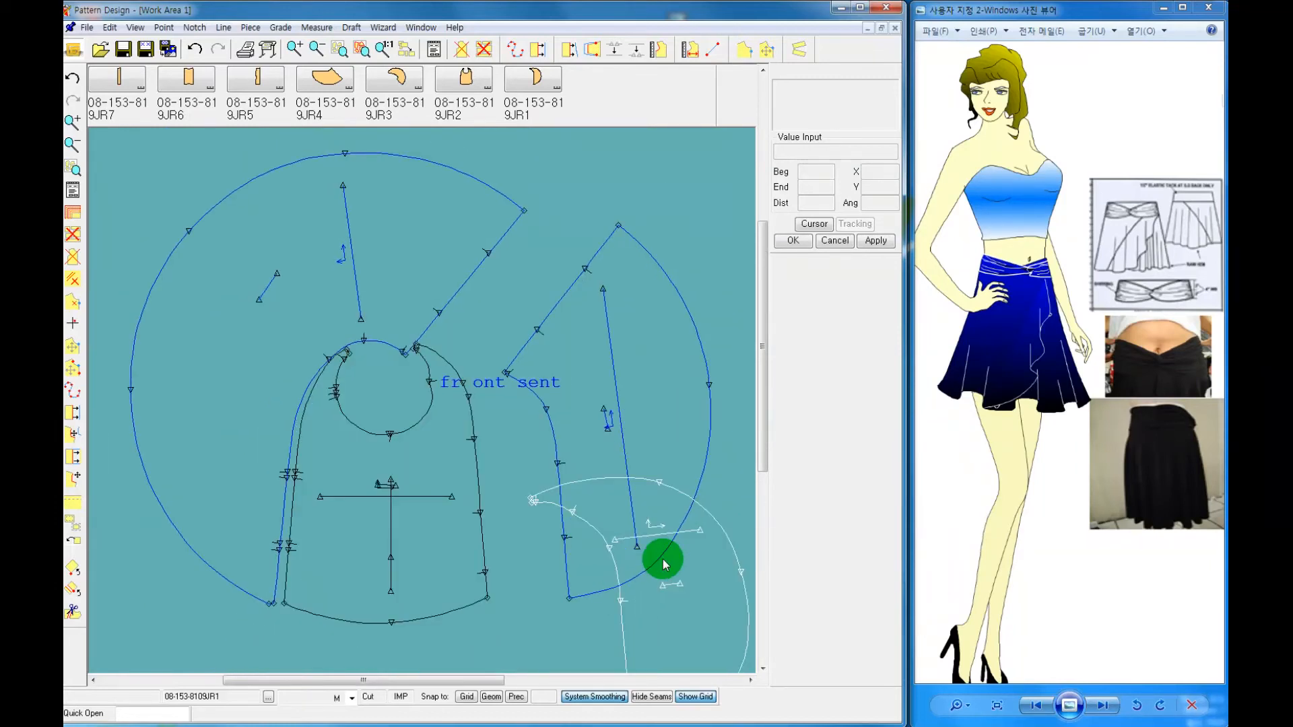
{"action": "left_click", "coordinate": [658, 673]}
{"action": "left_click", "coordinate": [625, 448]}
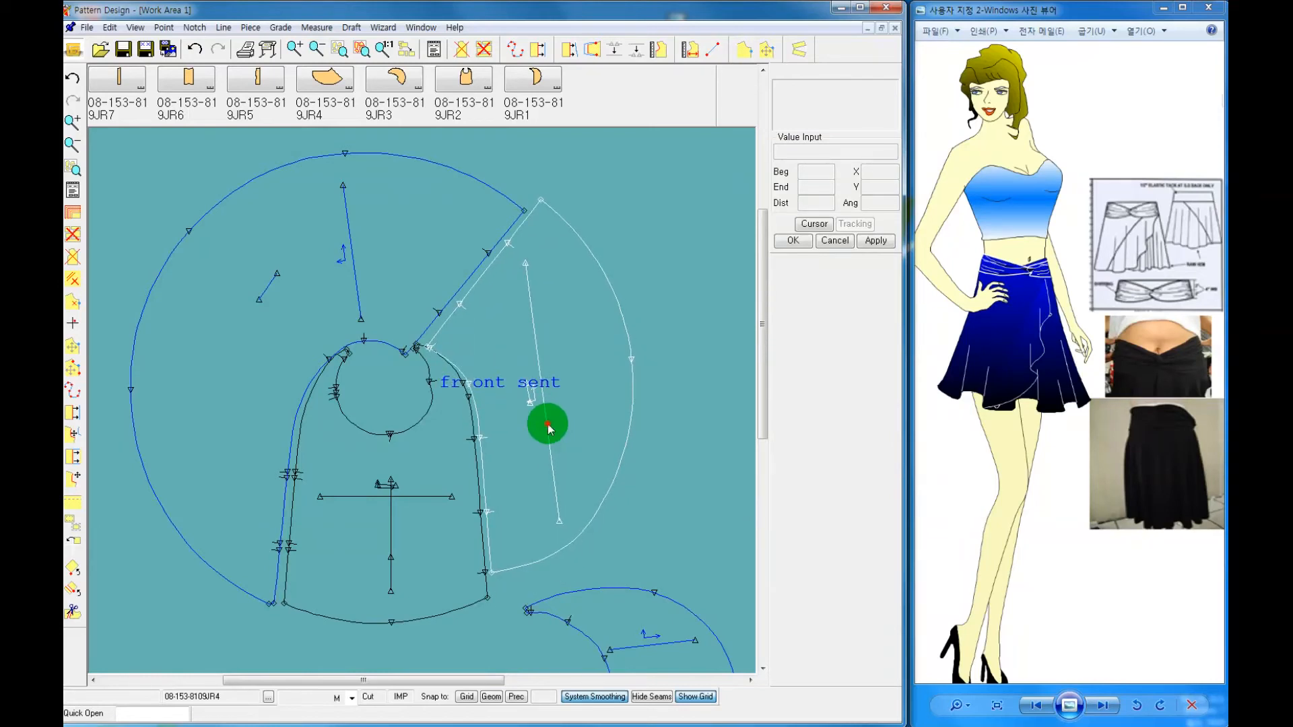
{"action": "left_click", "coordinate": [548, 429]}
{"action": "left_click", "coordinate": [644, 591]}
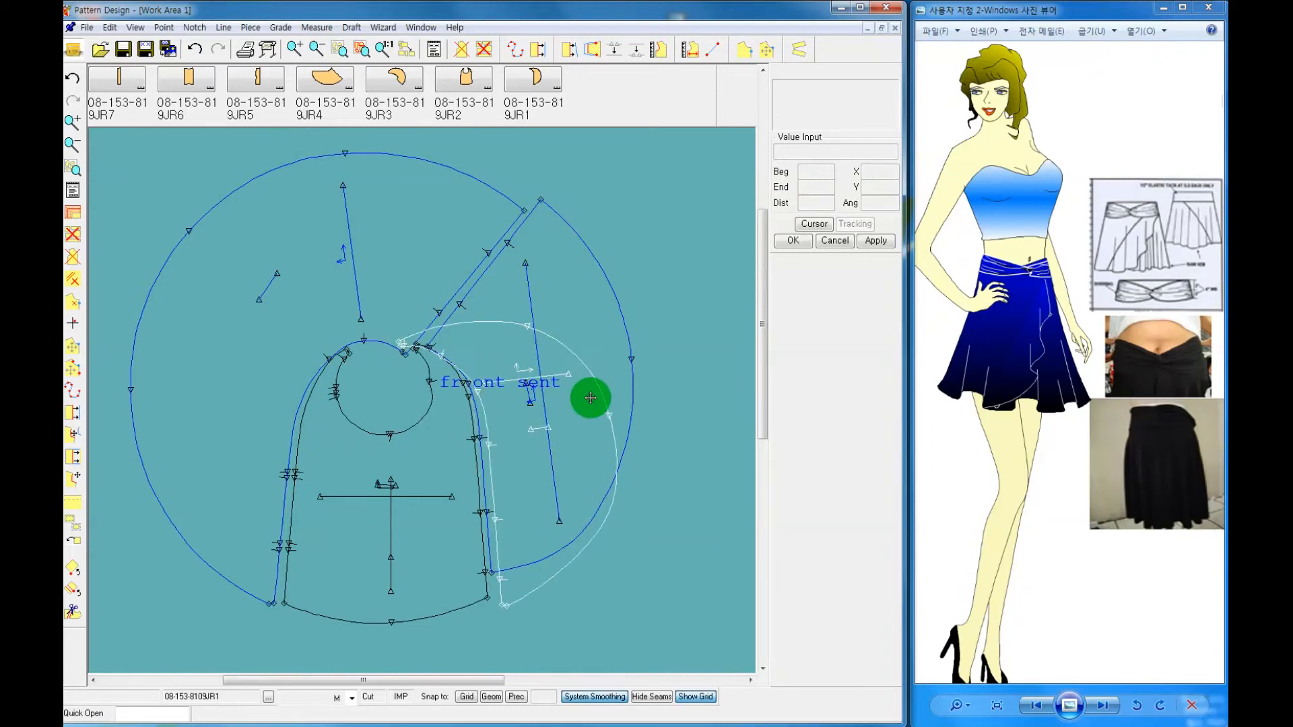
{"action": "left_click", "coordinate": [660, 404]}
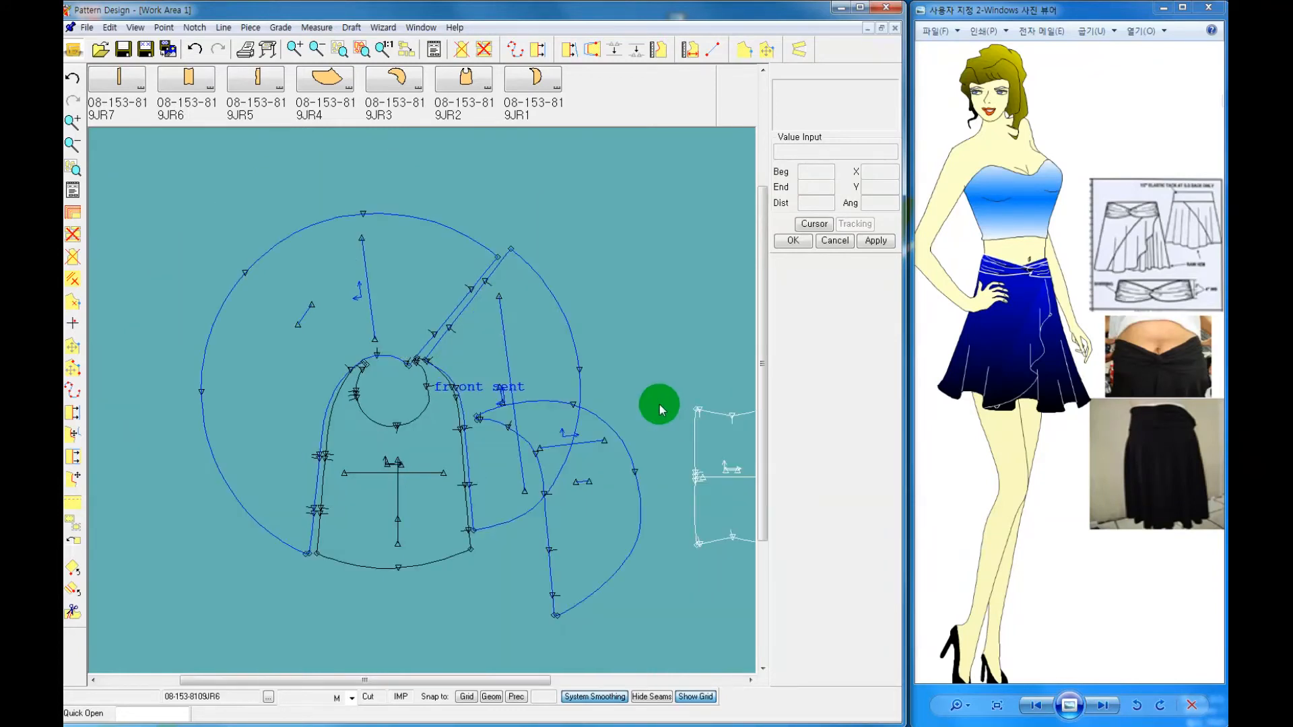
{"action": "scroll", "coordinate": [658, 411], "scroll_direction": "down", "scroll_amount": 2}
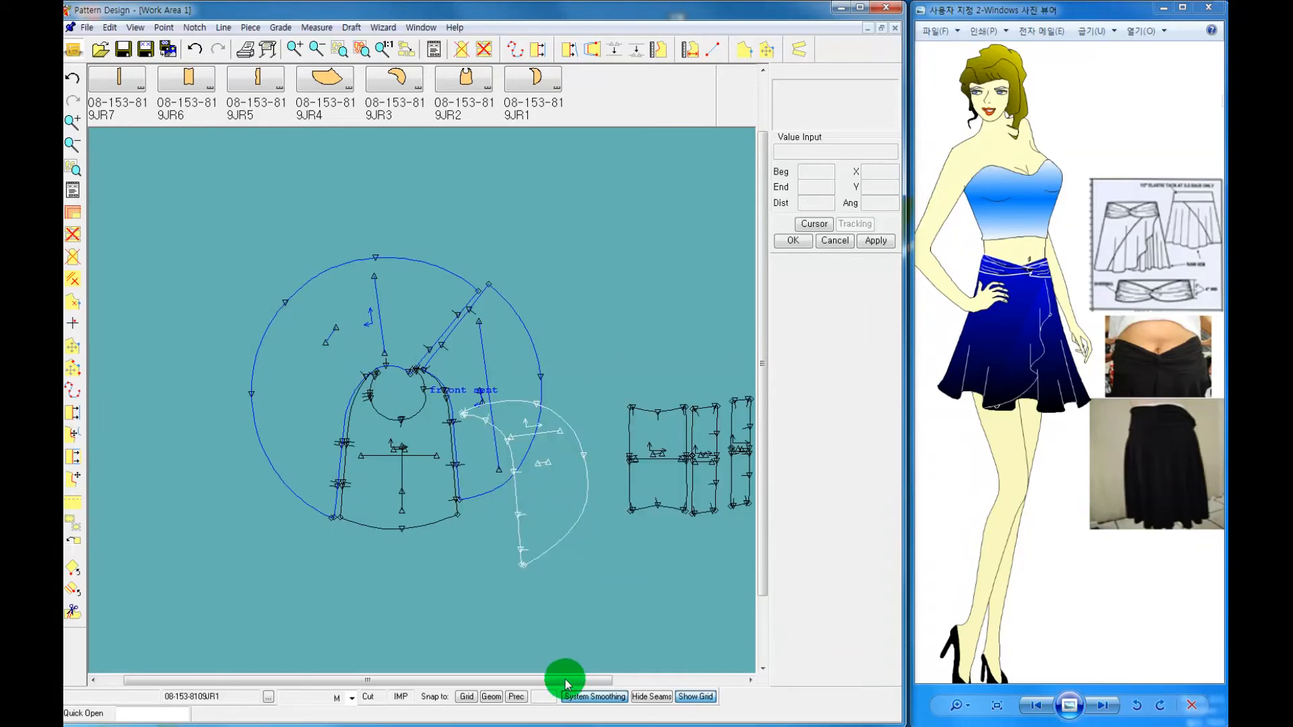
{"action": "left_click_drag", "start_coordinate": [566, 681], "coordinate": [620, 682]}
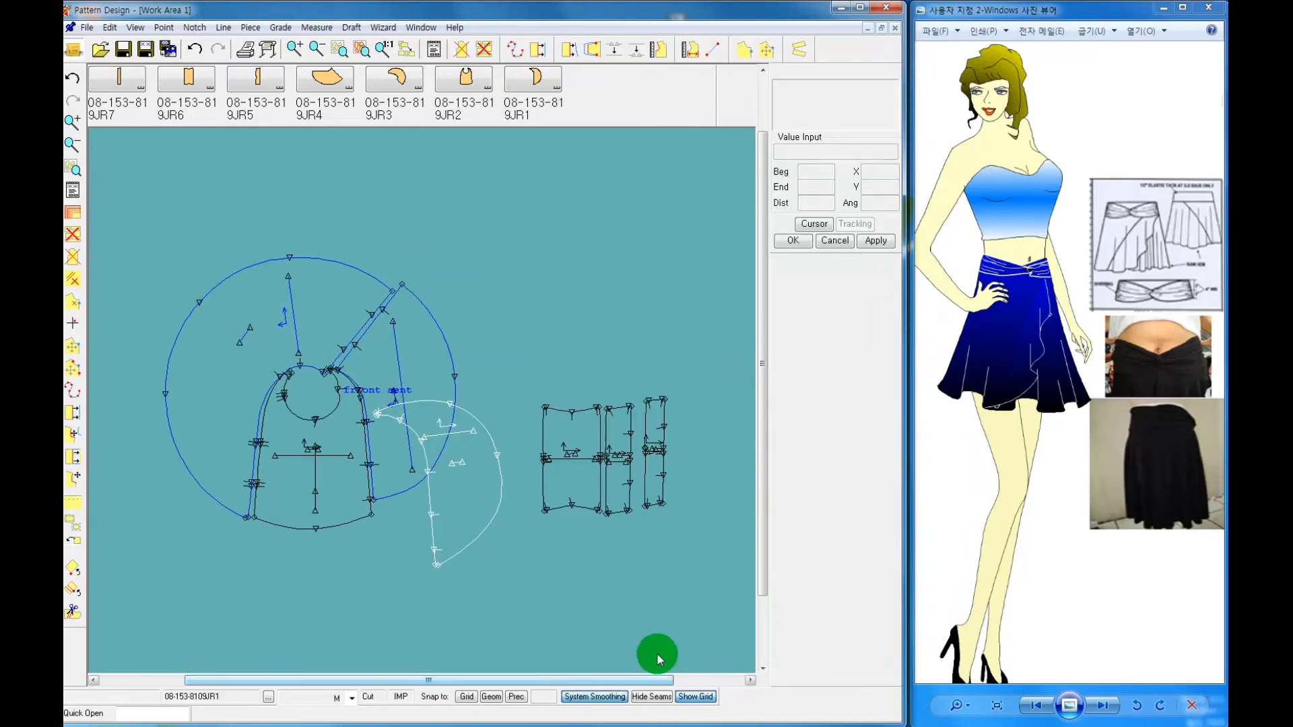